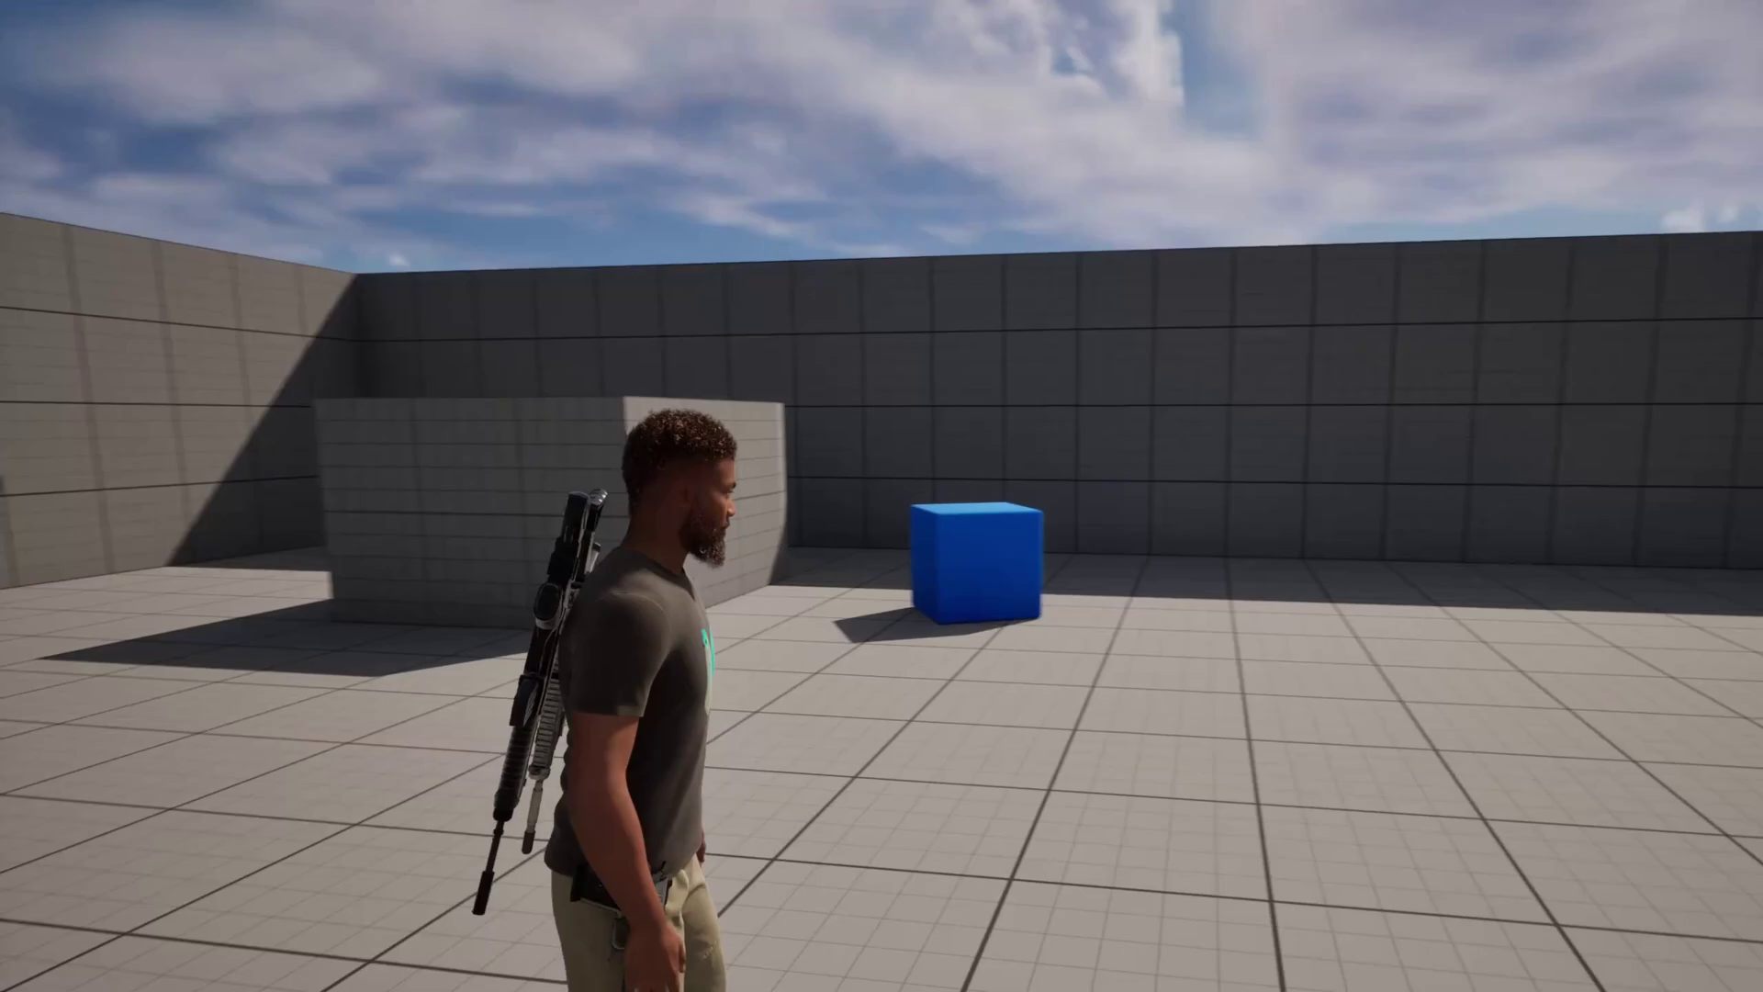
key(d)
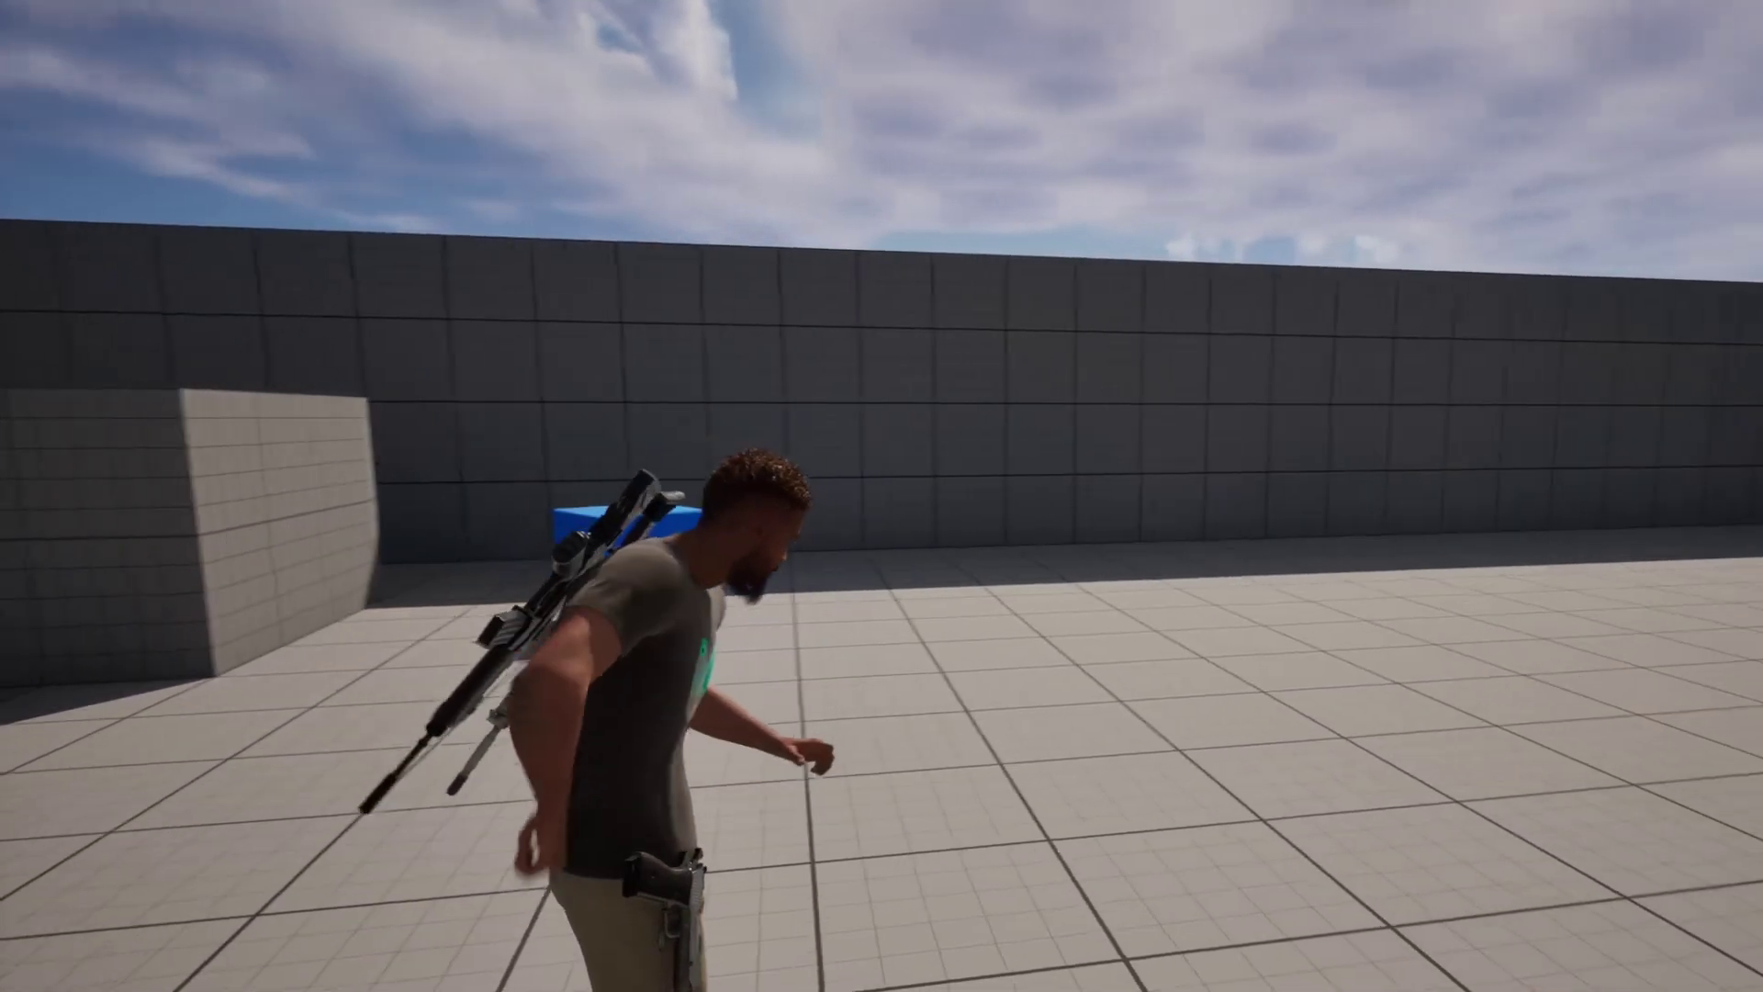
key(1)
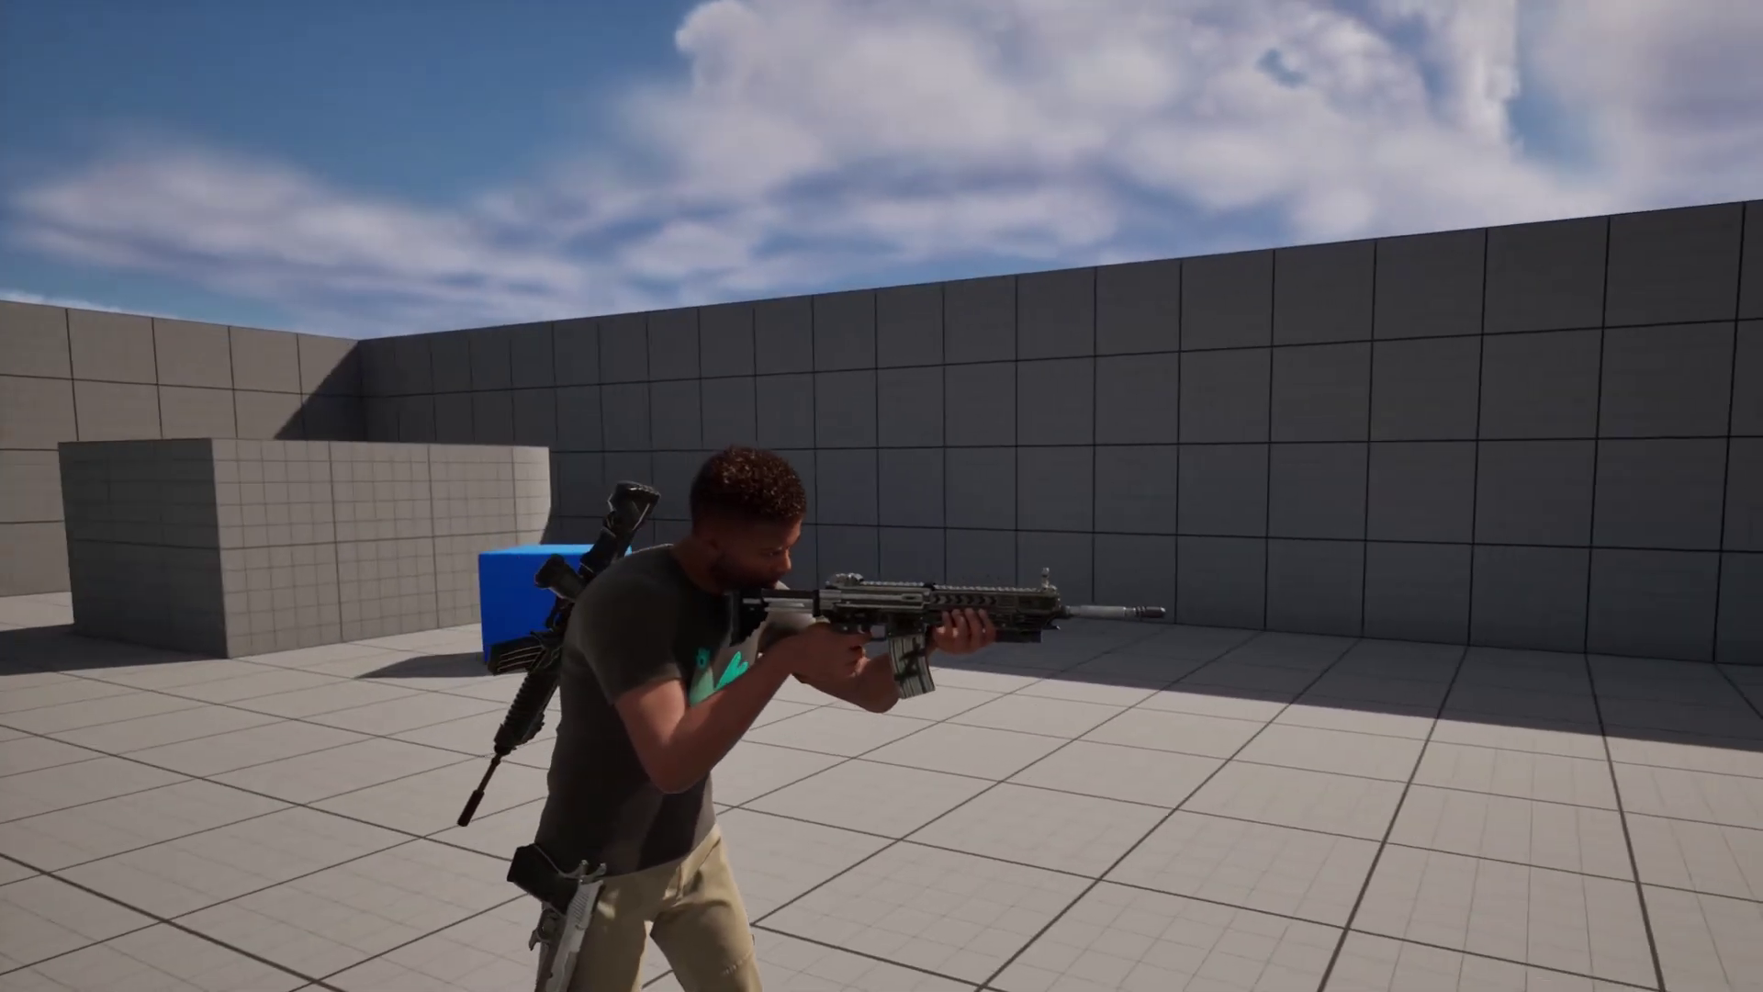
key(2)
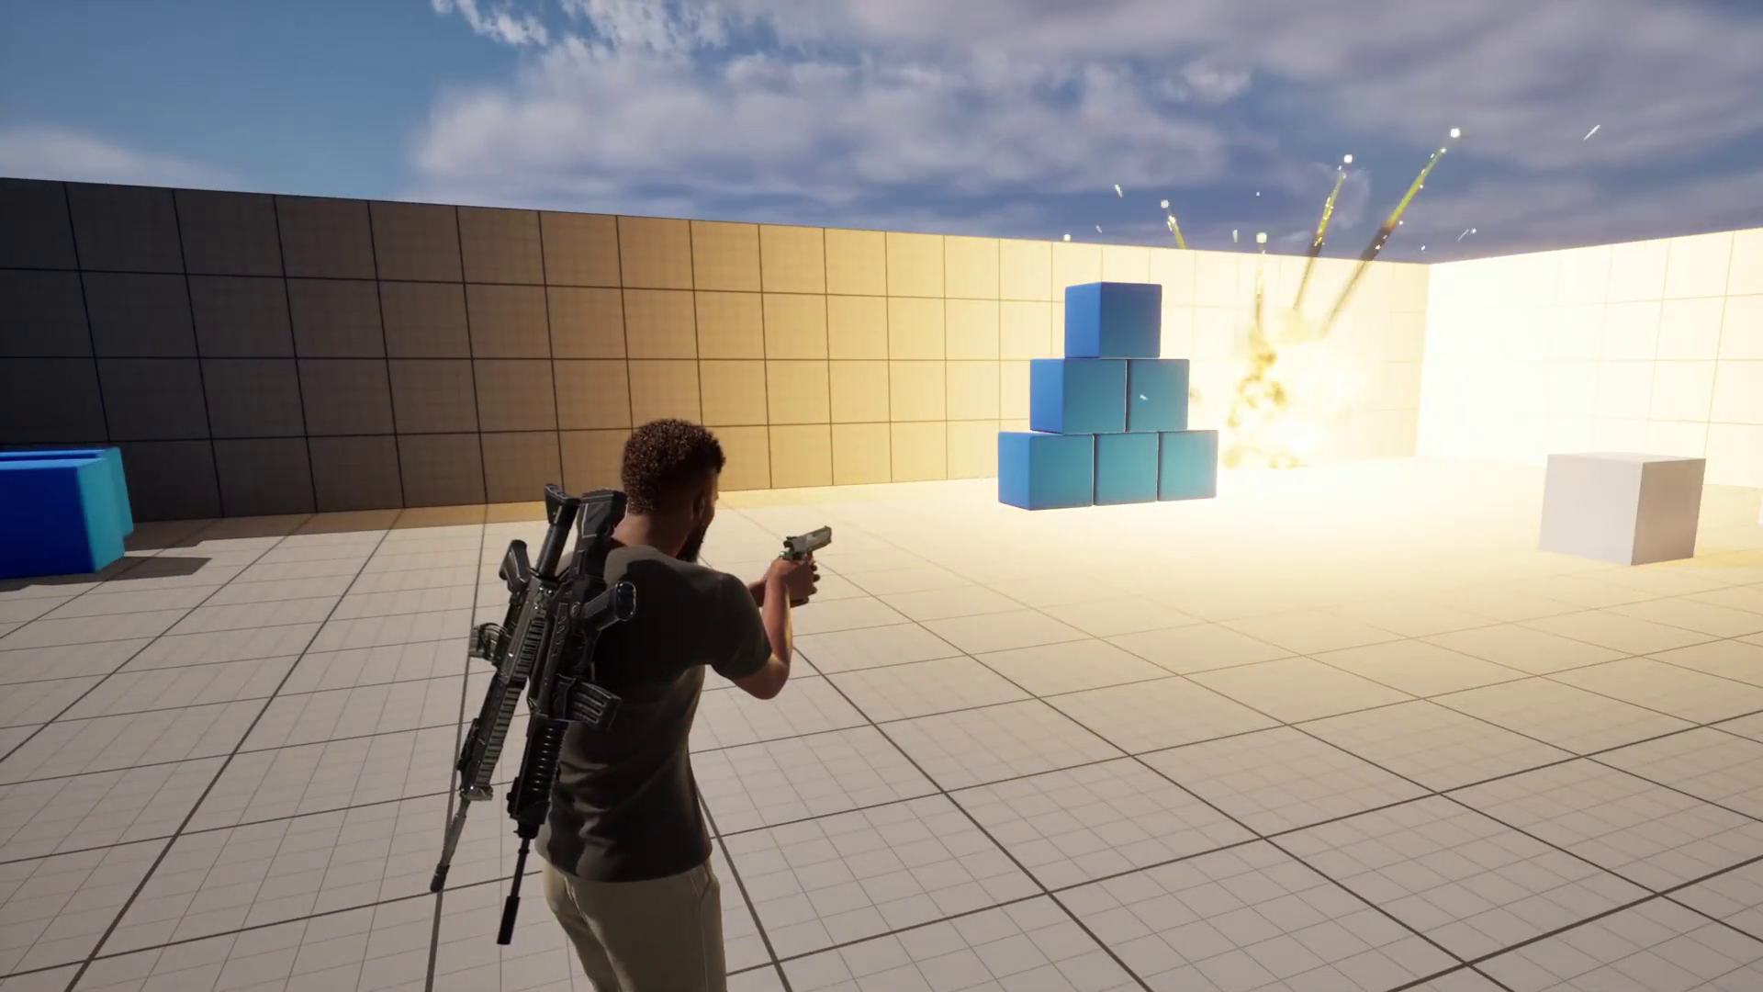
key(a)
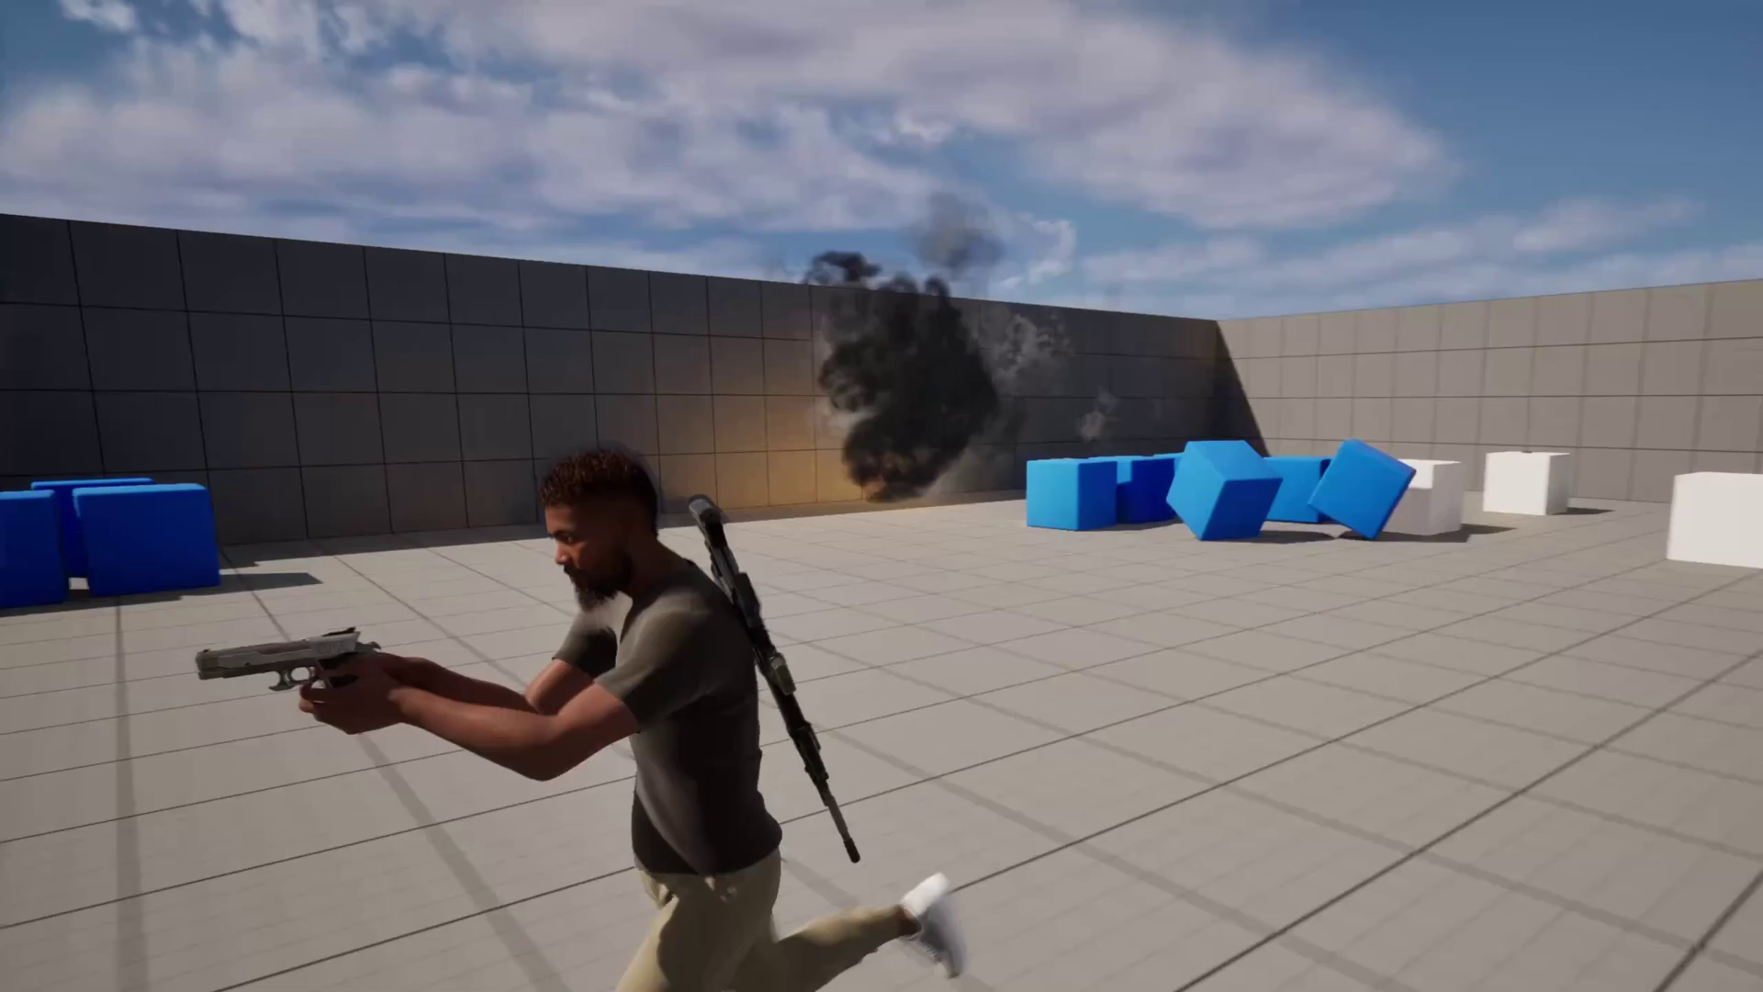
key(s)
key(d)
key(w)
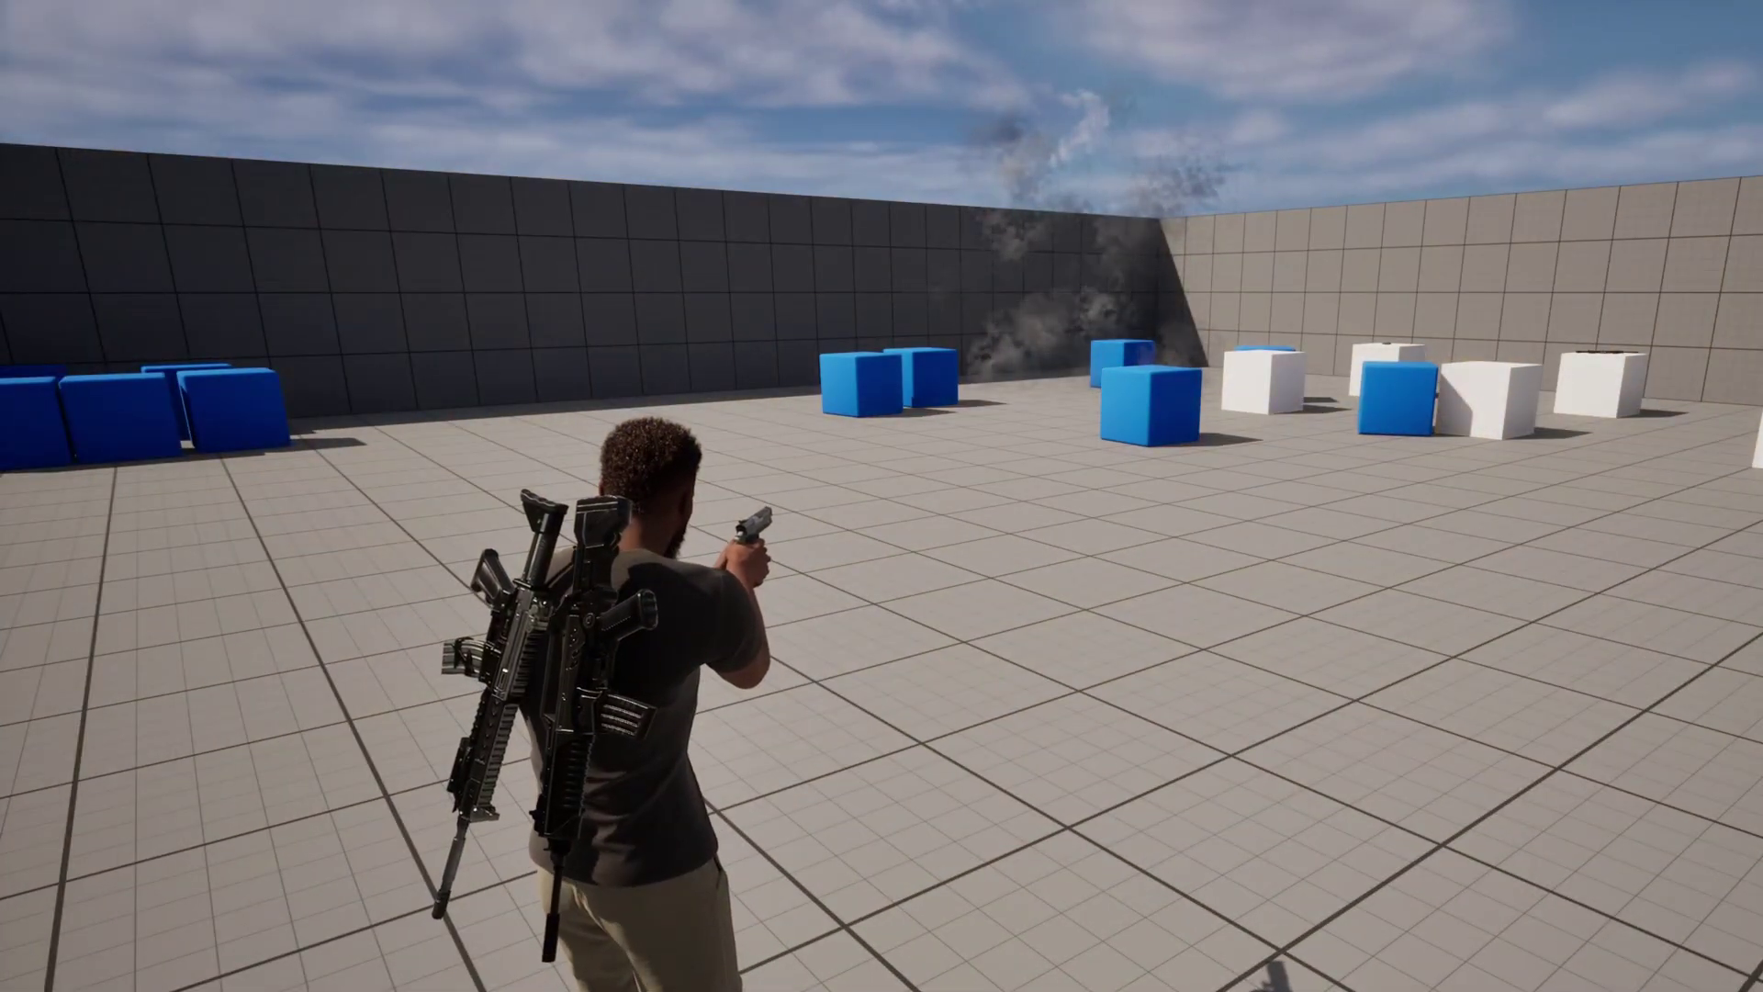
Eject from the player character during play and fly the camera over to inspect the fired rocket projectile and its trail.
key(F8)
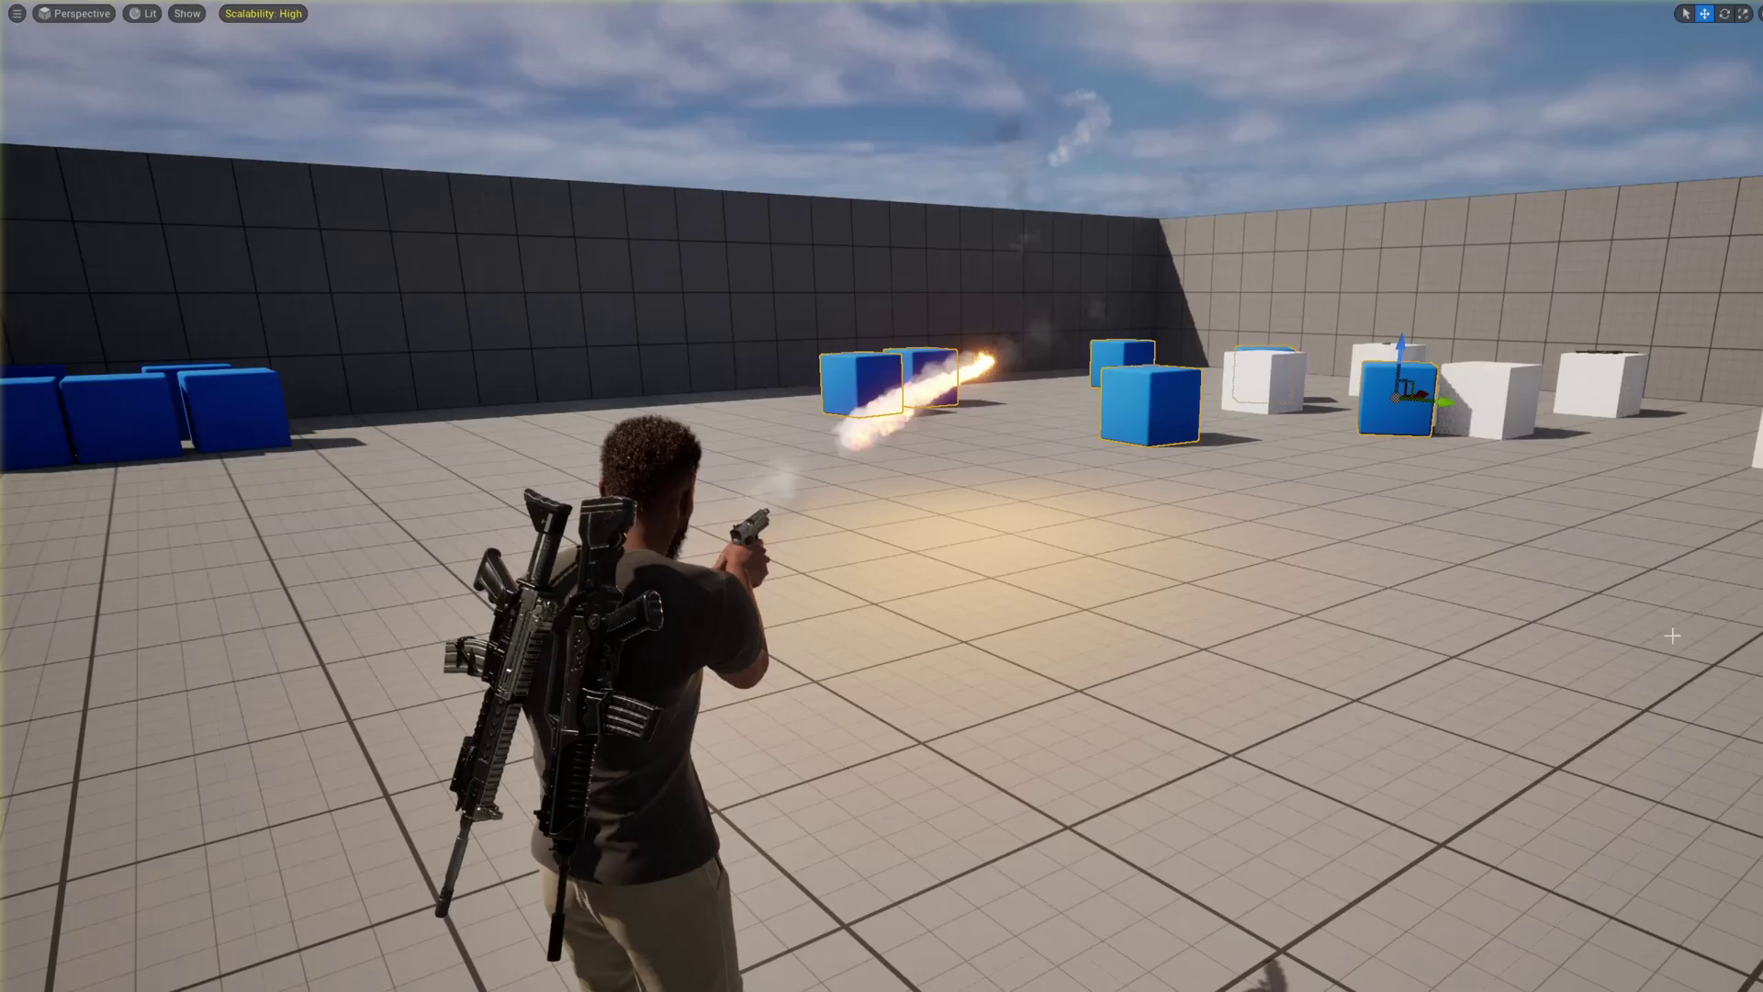
right_drag(1722, 606, 1285, 598)
key(w)
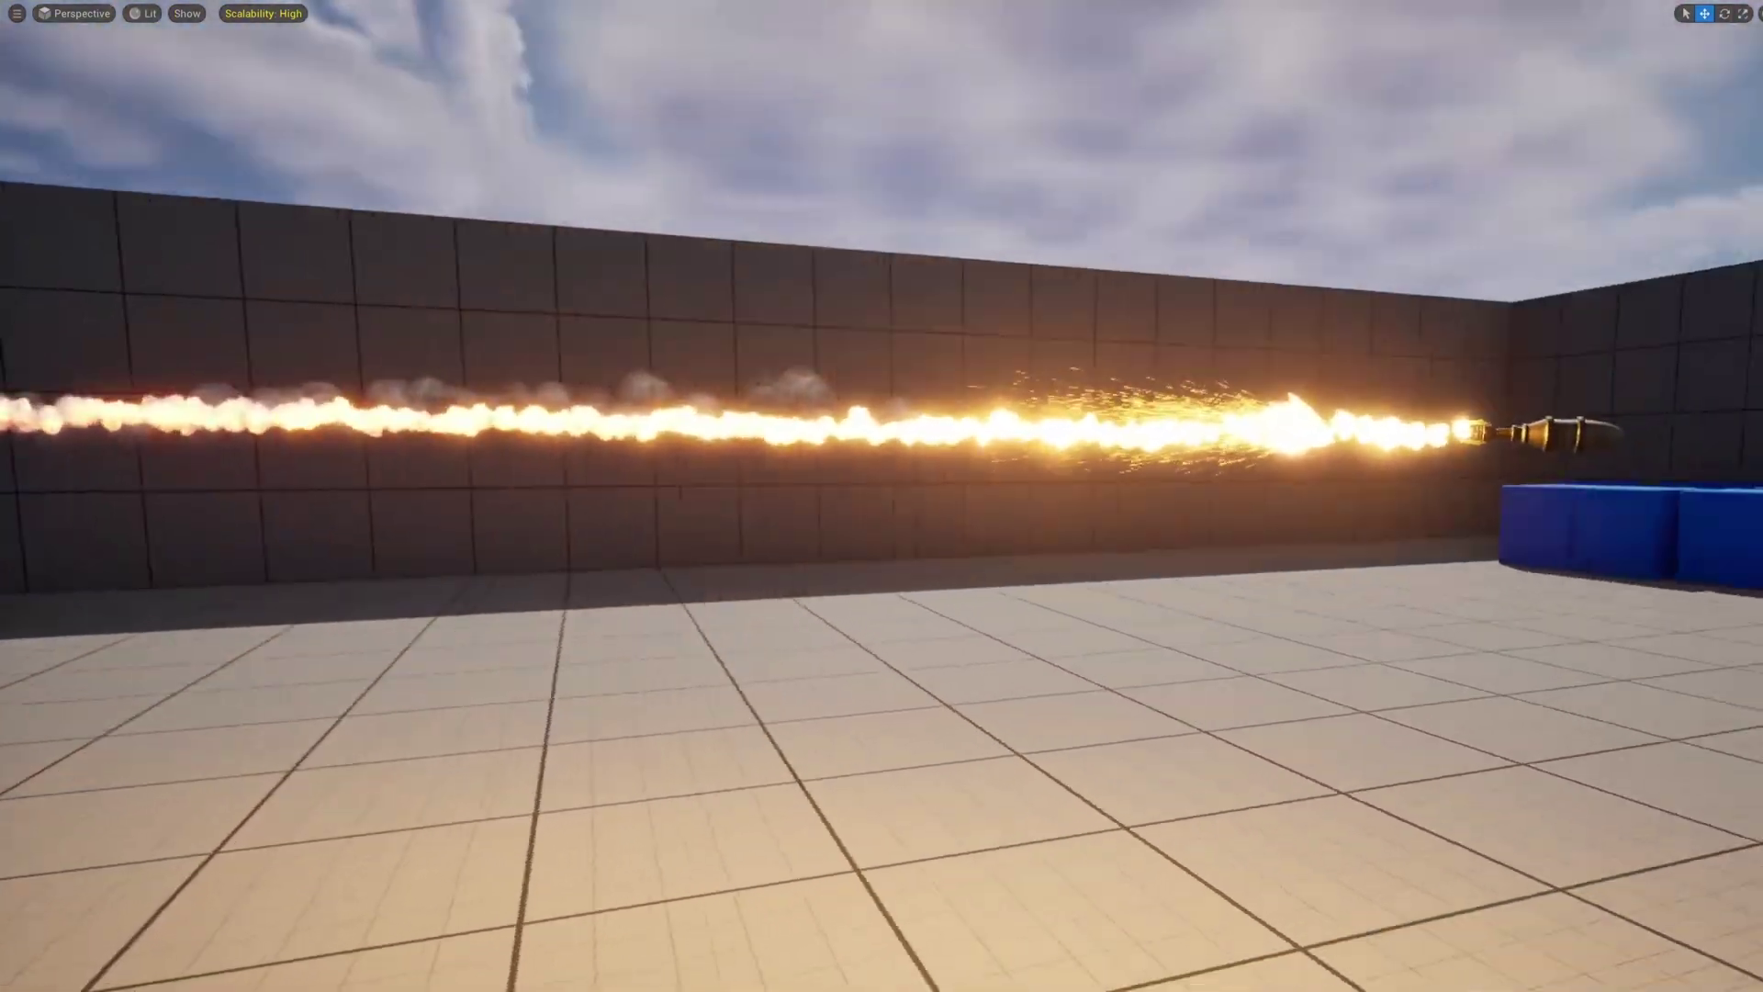
key(a)
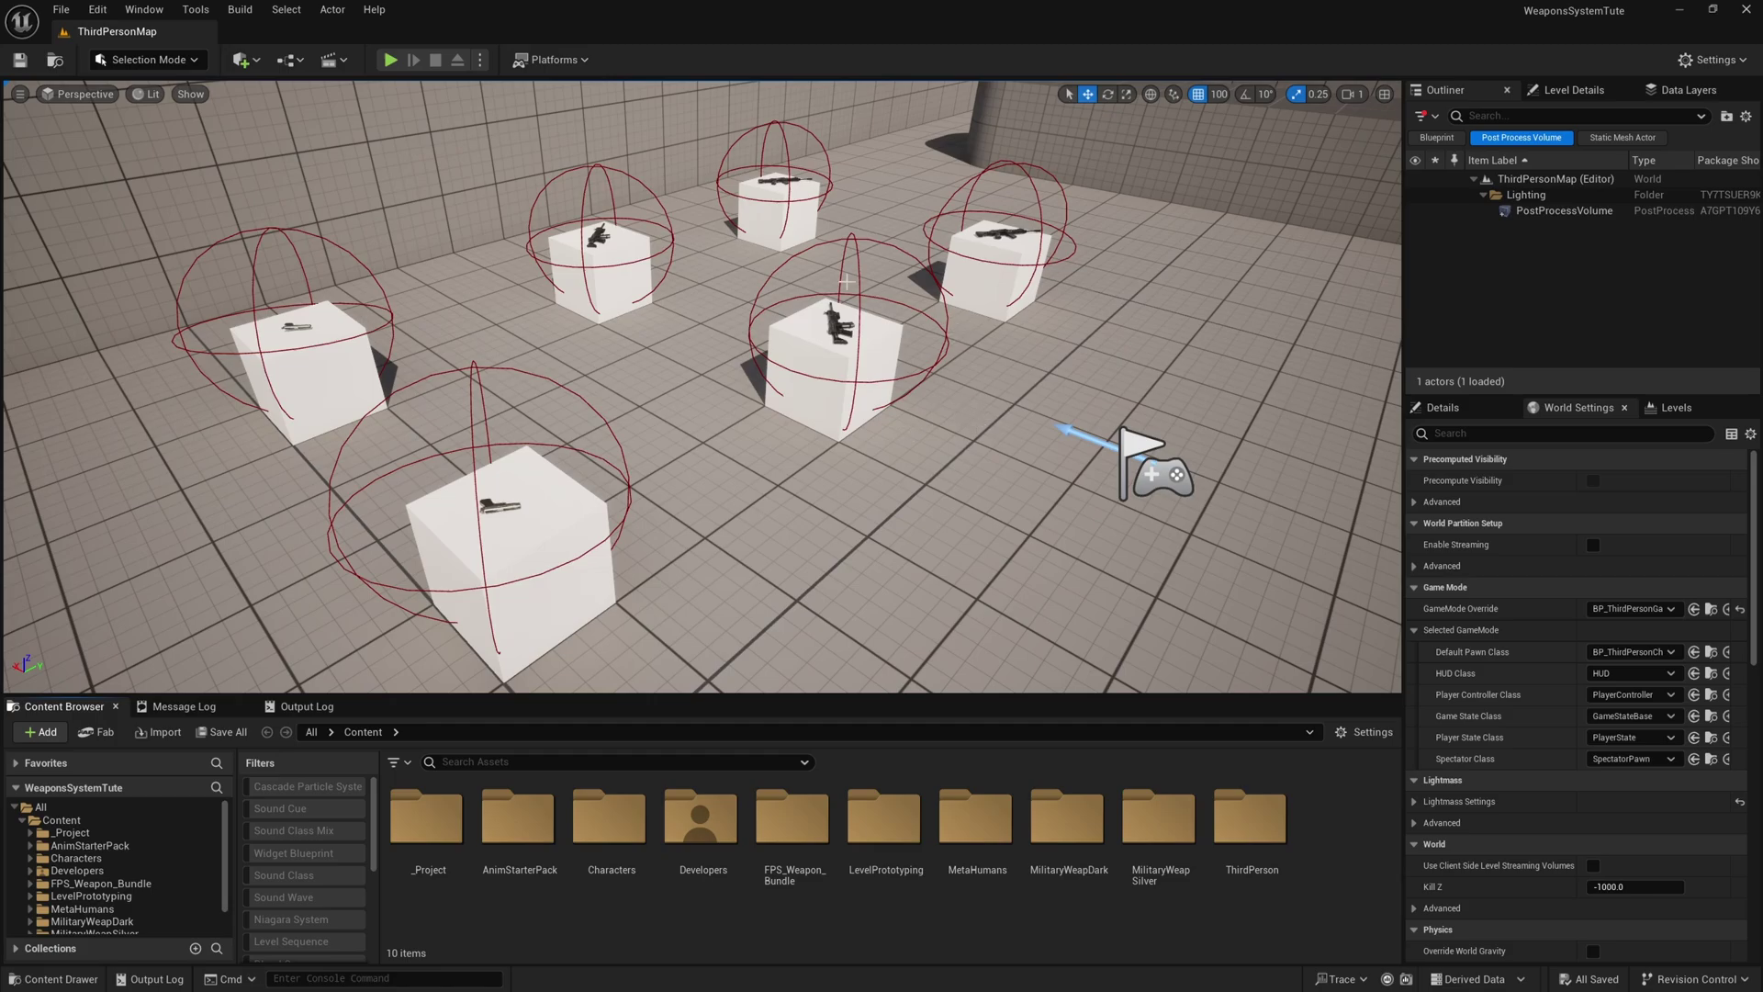
Create a new folder named Projectiles inside the _Project content folder.
double_click(445, 867)
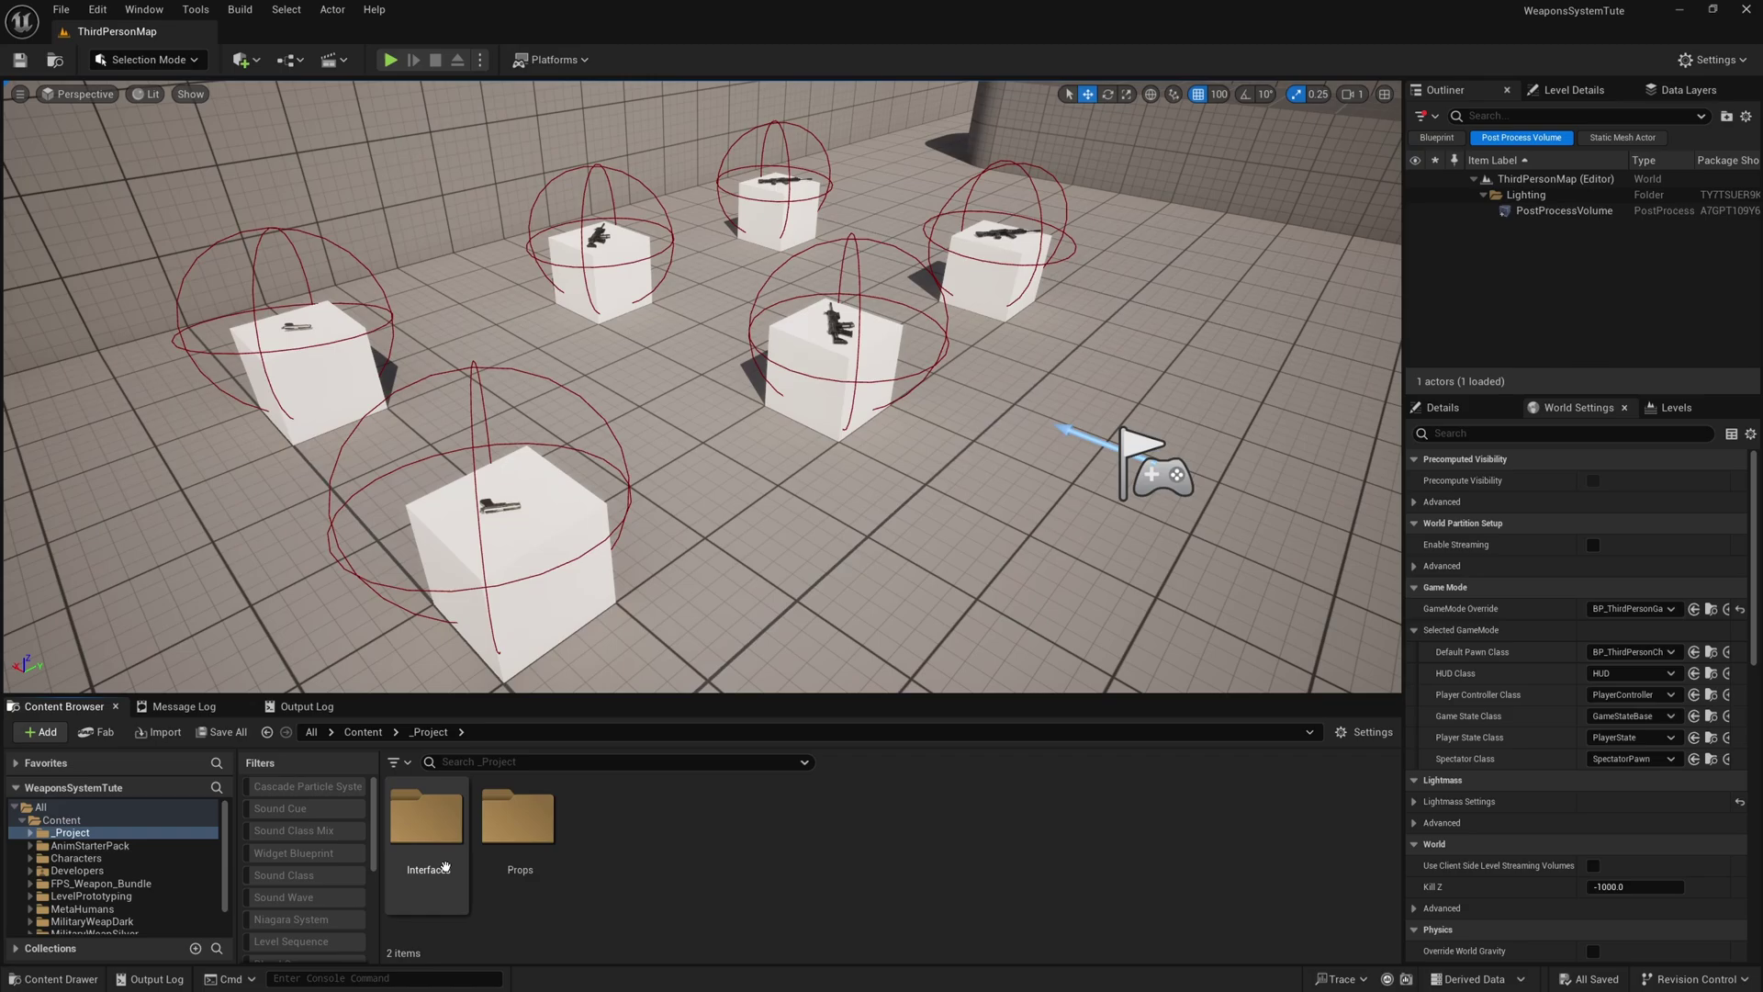
right_click(594, 835)
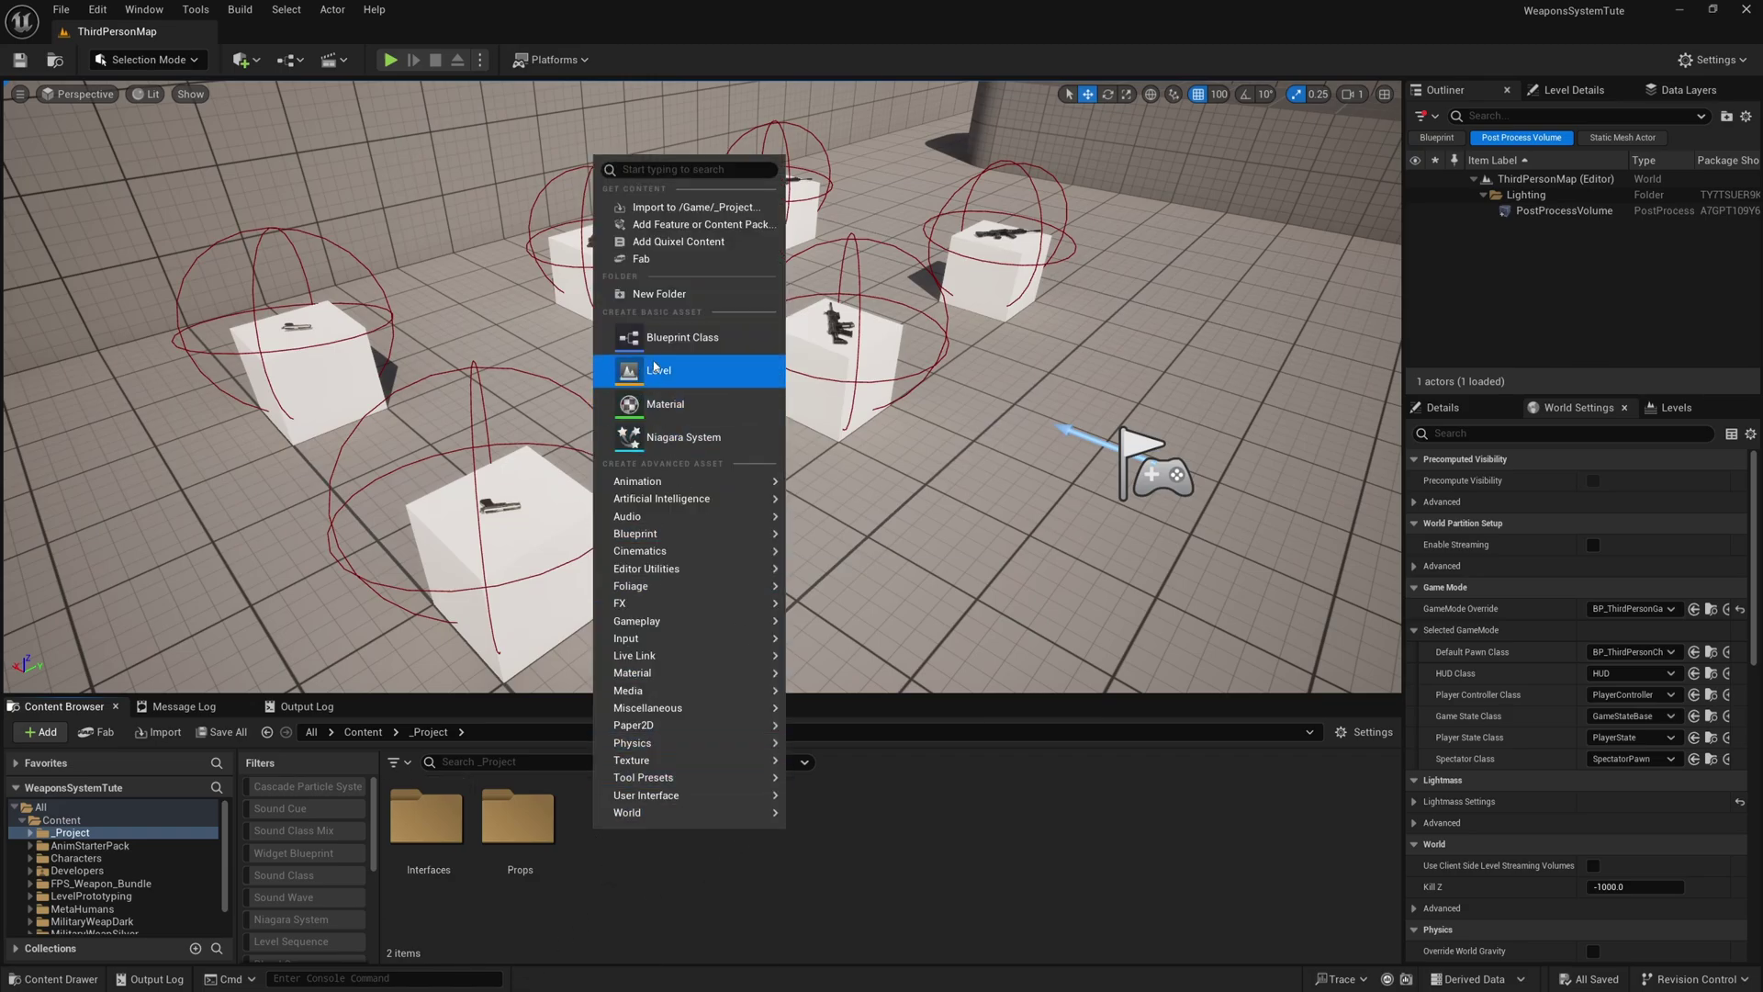
click(755, 308)
text(Pro)
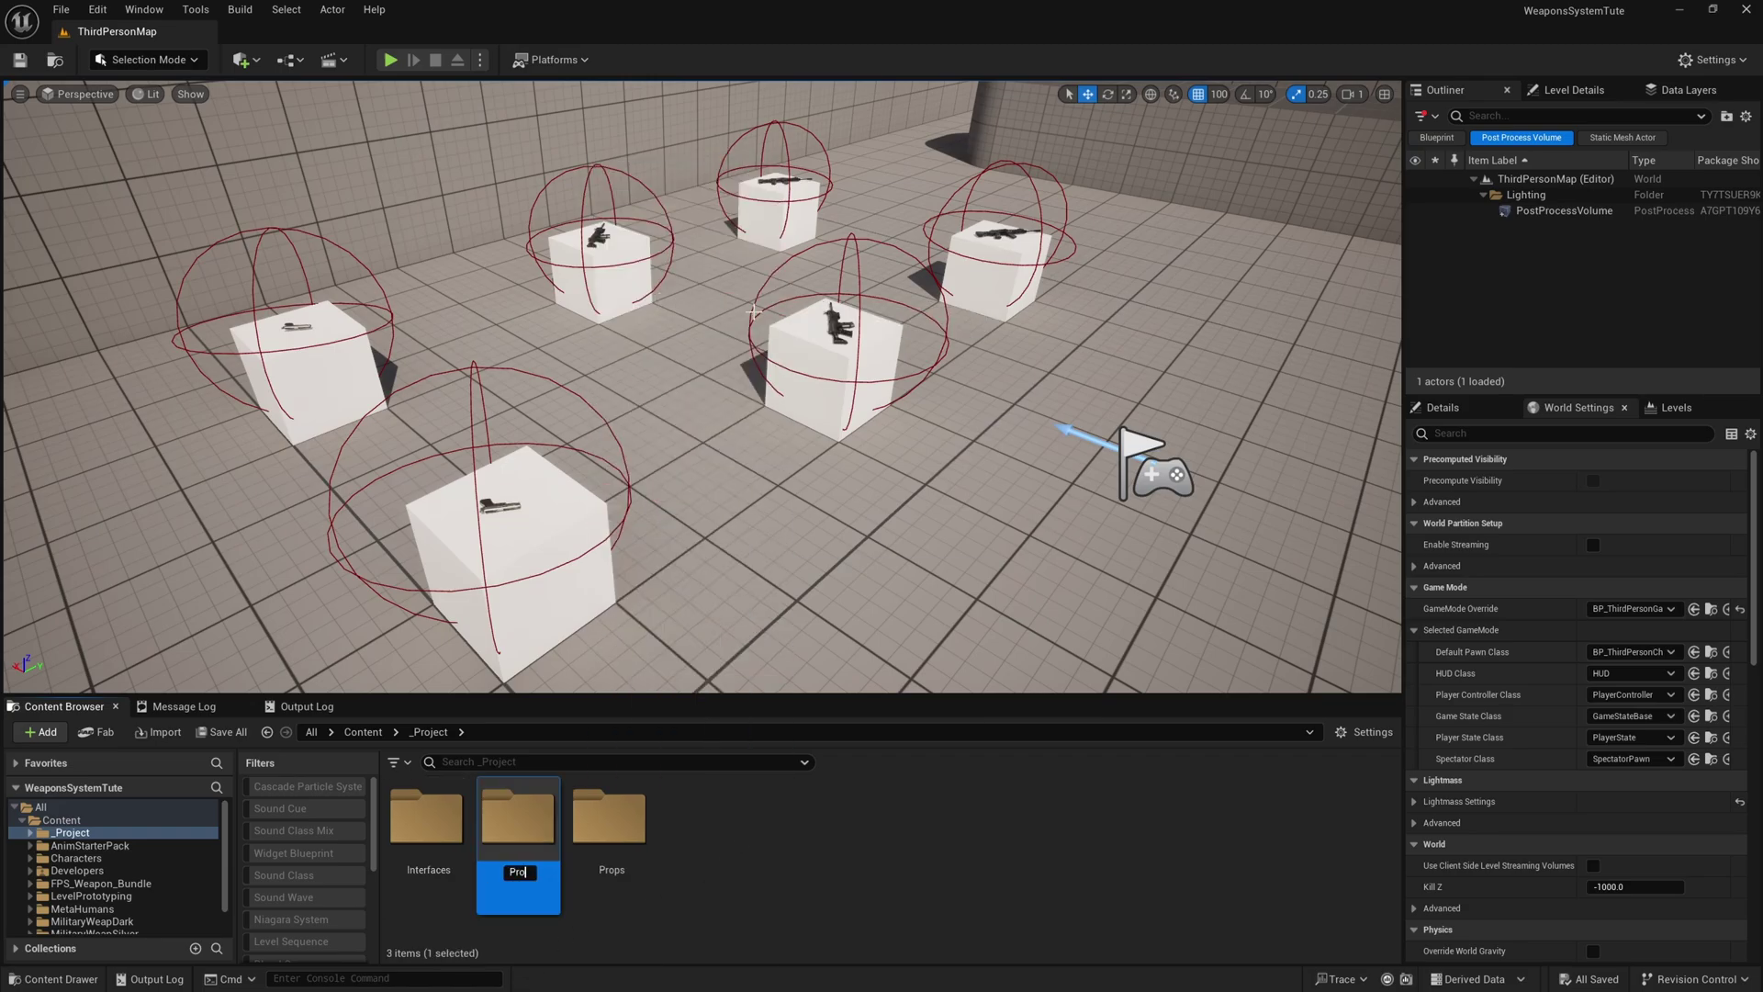
text(jectiles)
key(Return)
Create an Actor Blueprint class named BP_ProjectileMaster inside the Projectiles folder.
double_click(536, 846)
right_click(494, 867)
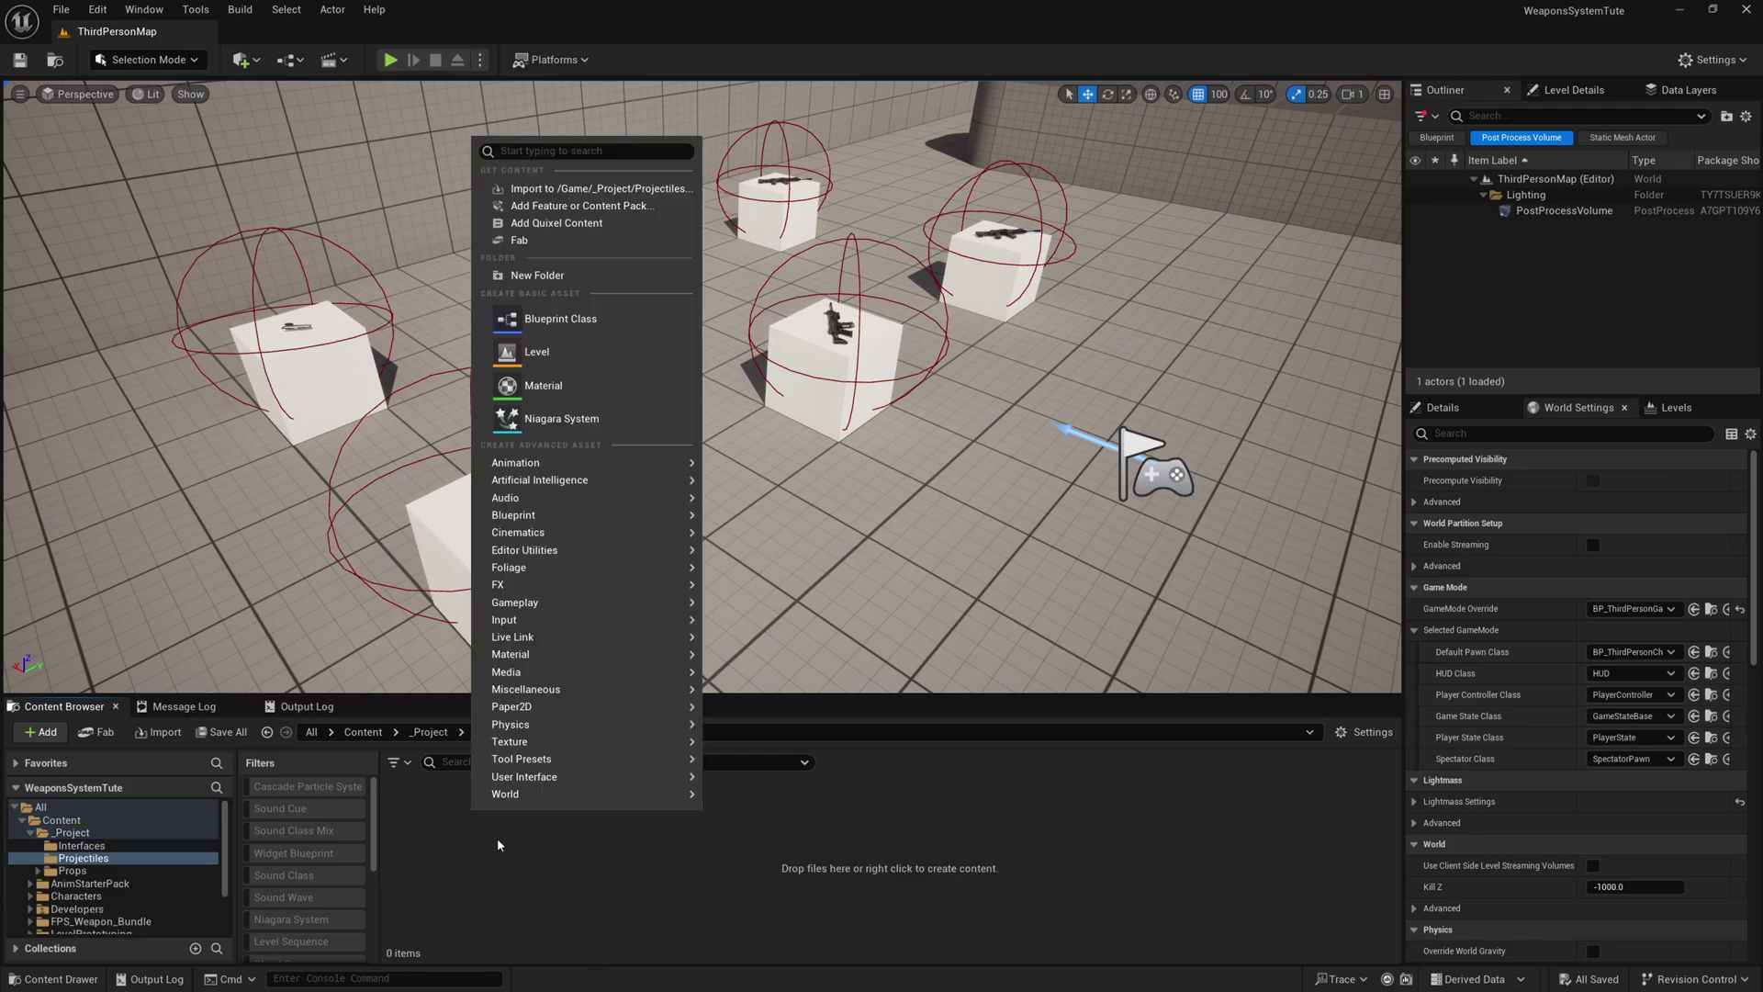
click(610, 334)
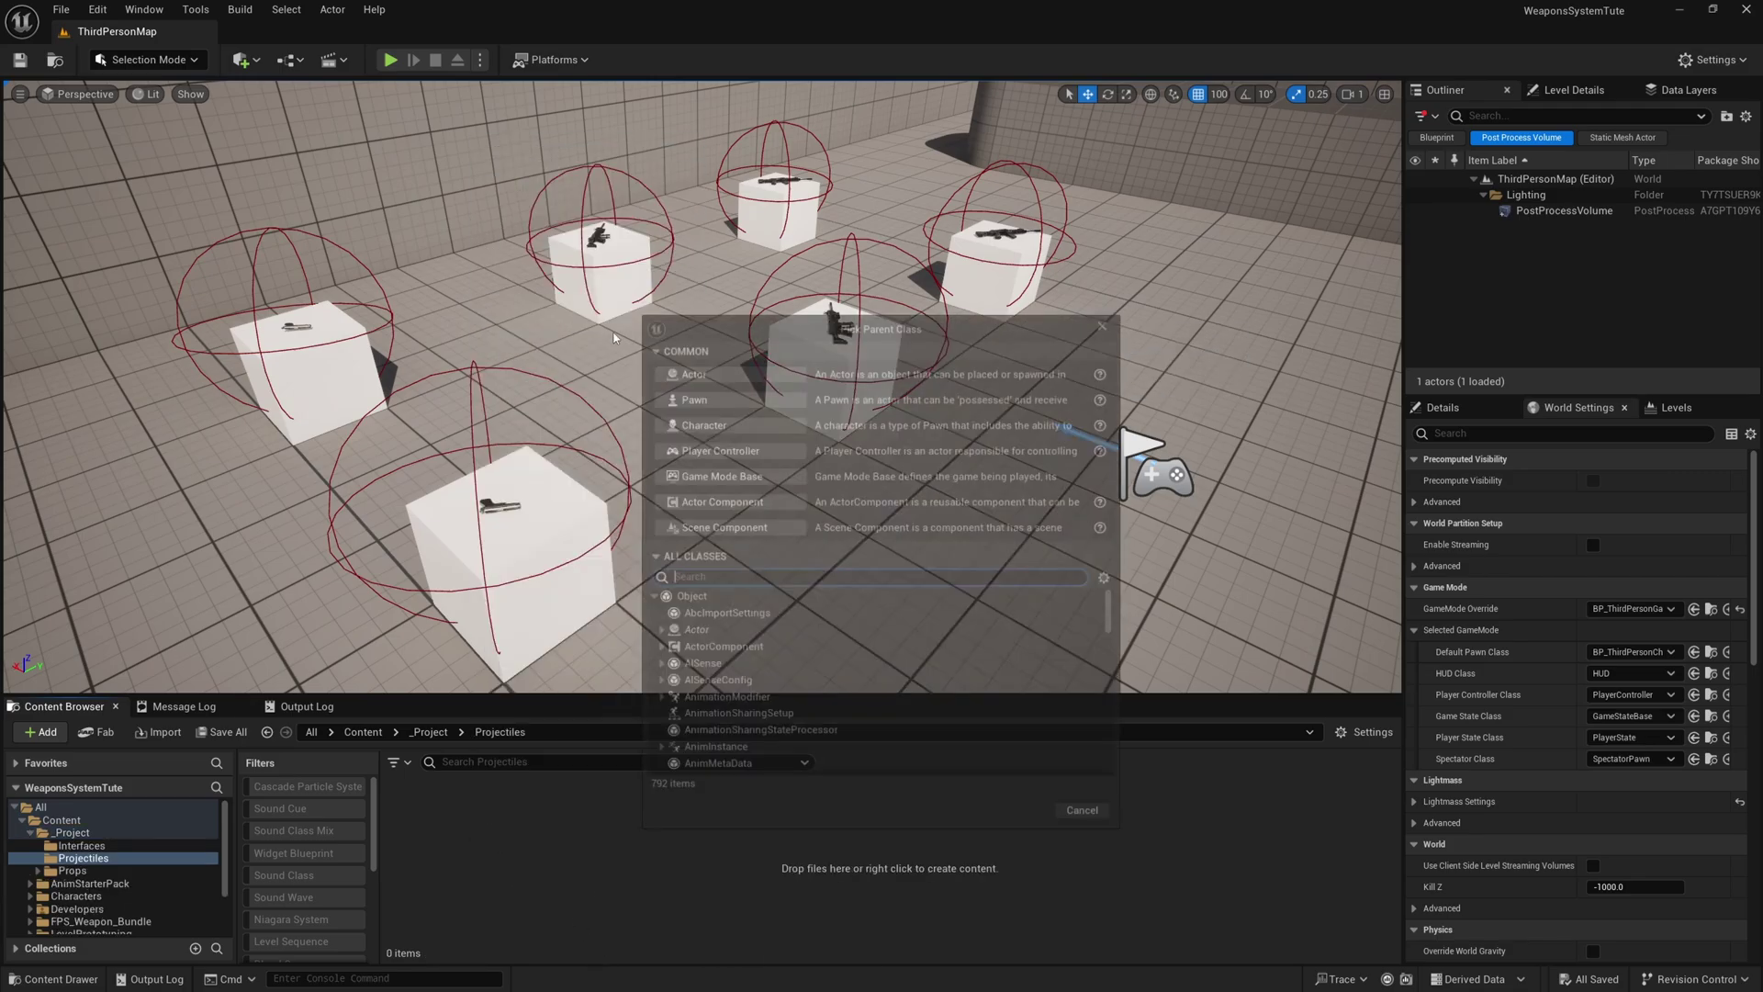
click(715, 376)
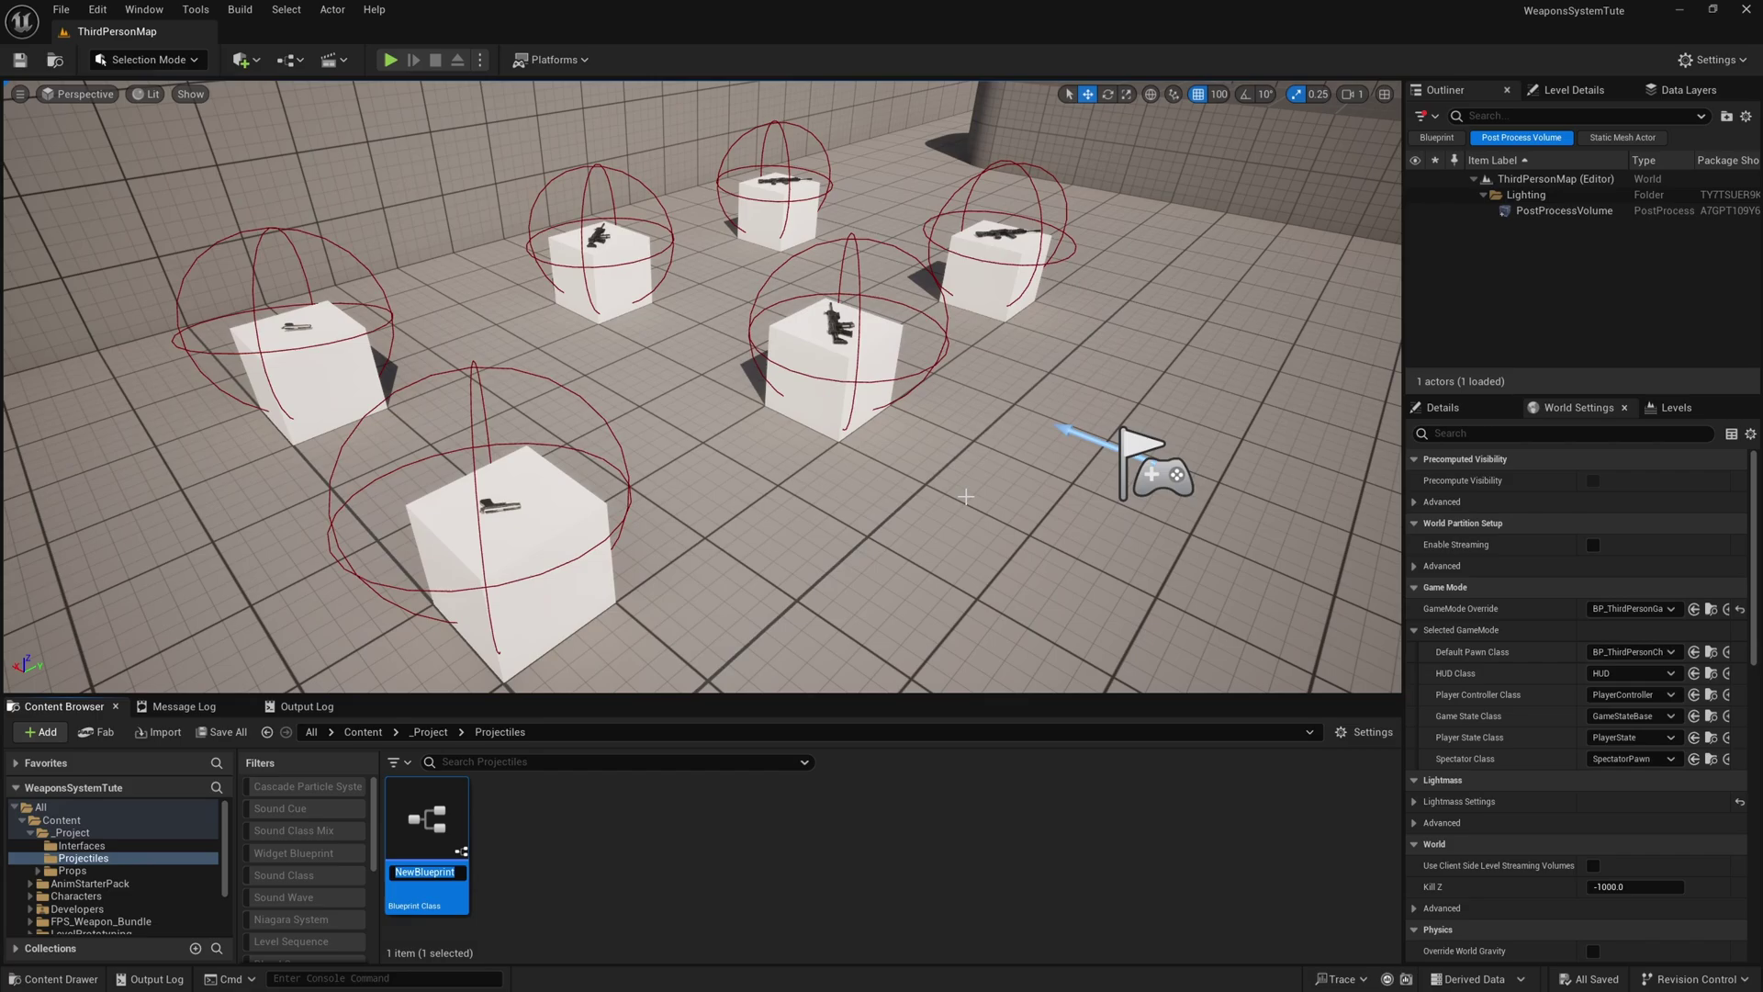
text(BP)
text(_ProjectileM)
text(aster)
key(Return)
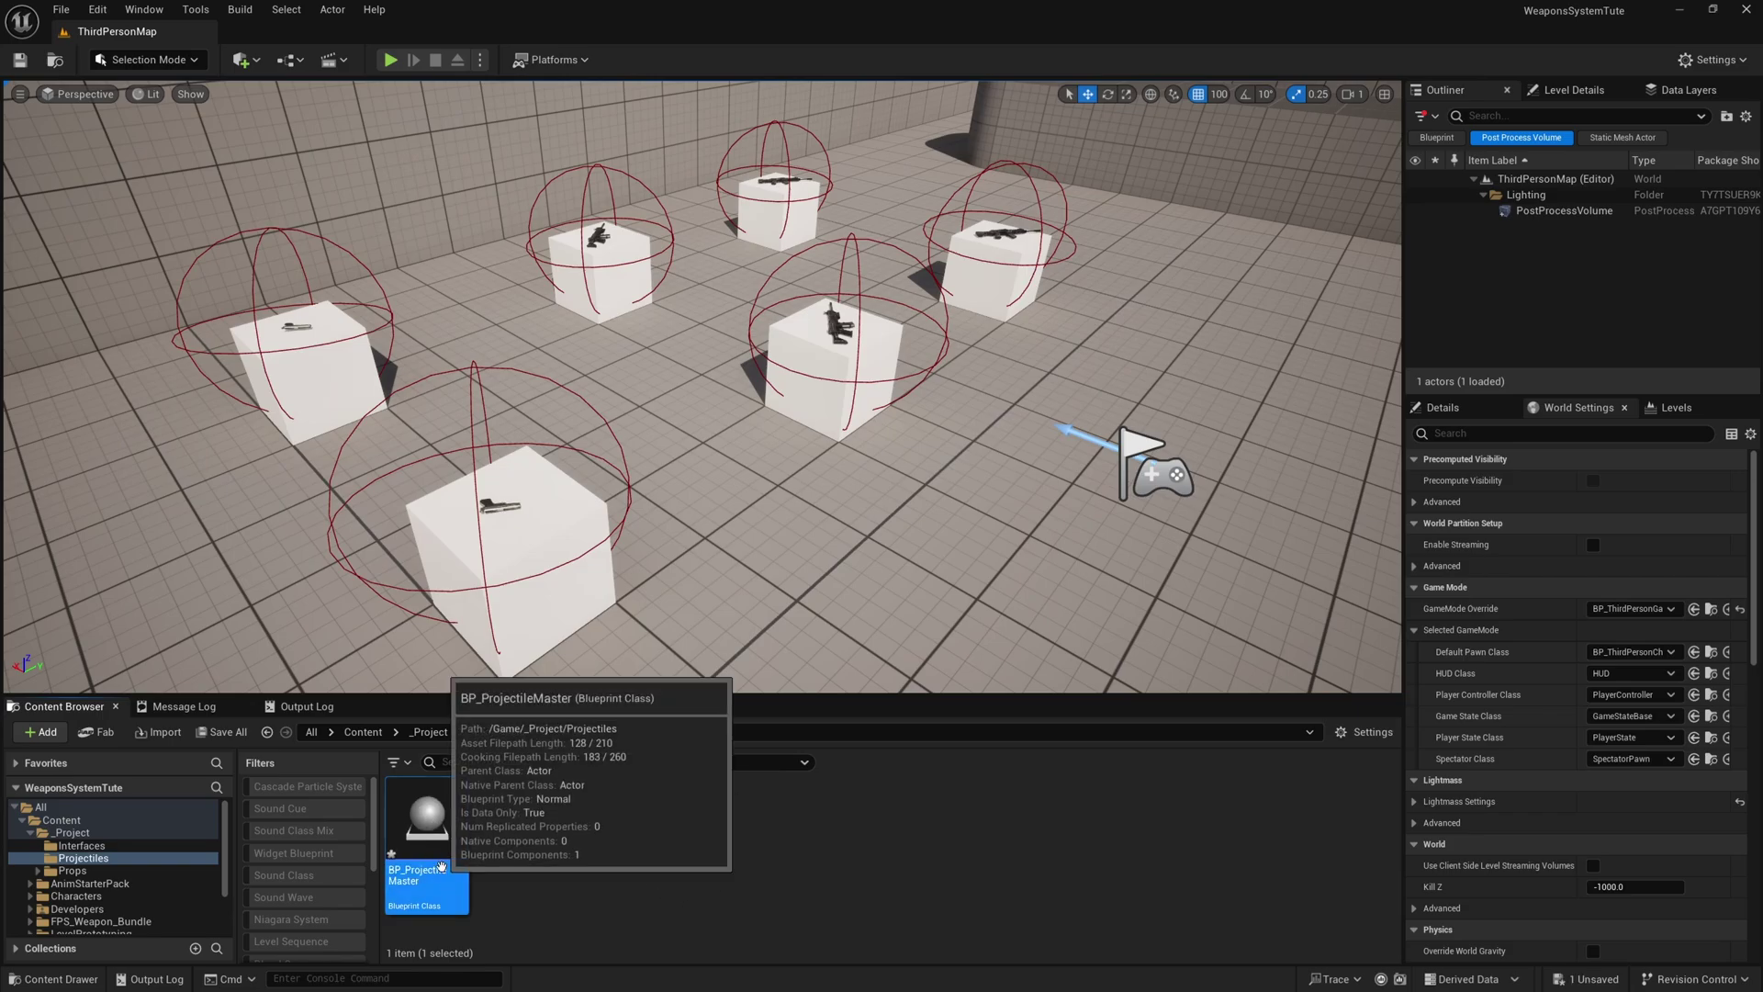
Open BP_ProjectileMaster, add a Sphere Collision component and make it the root in place of DefaultSceneRoot.
double_click(427, 817)
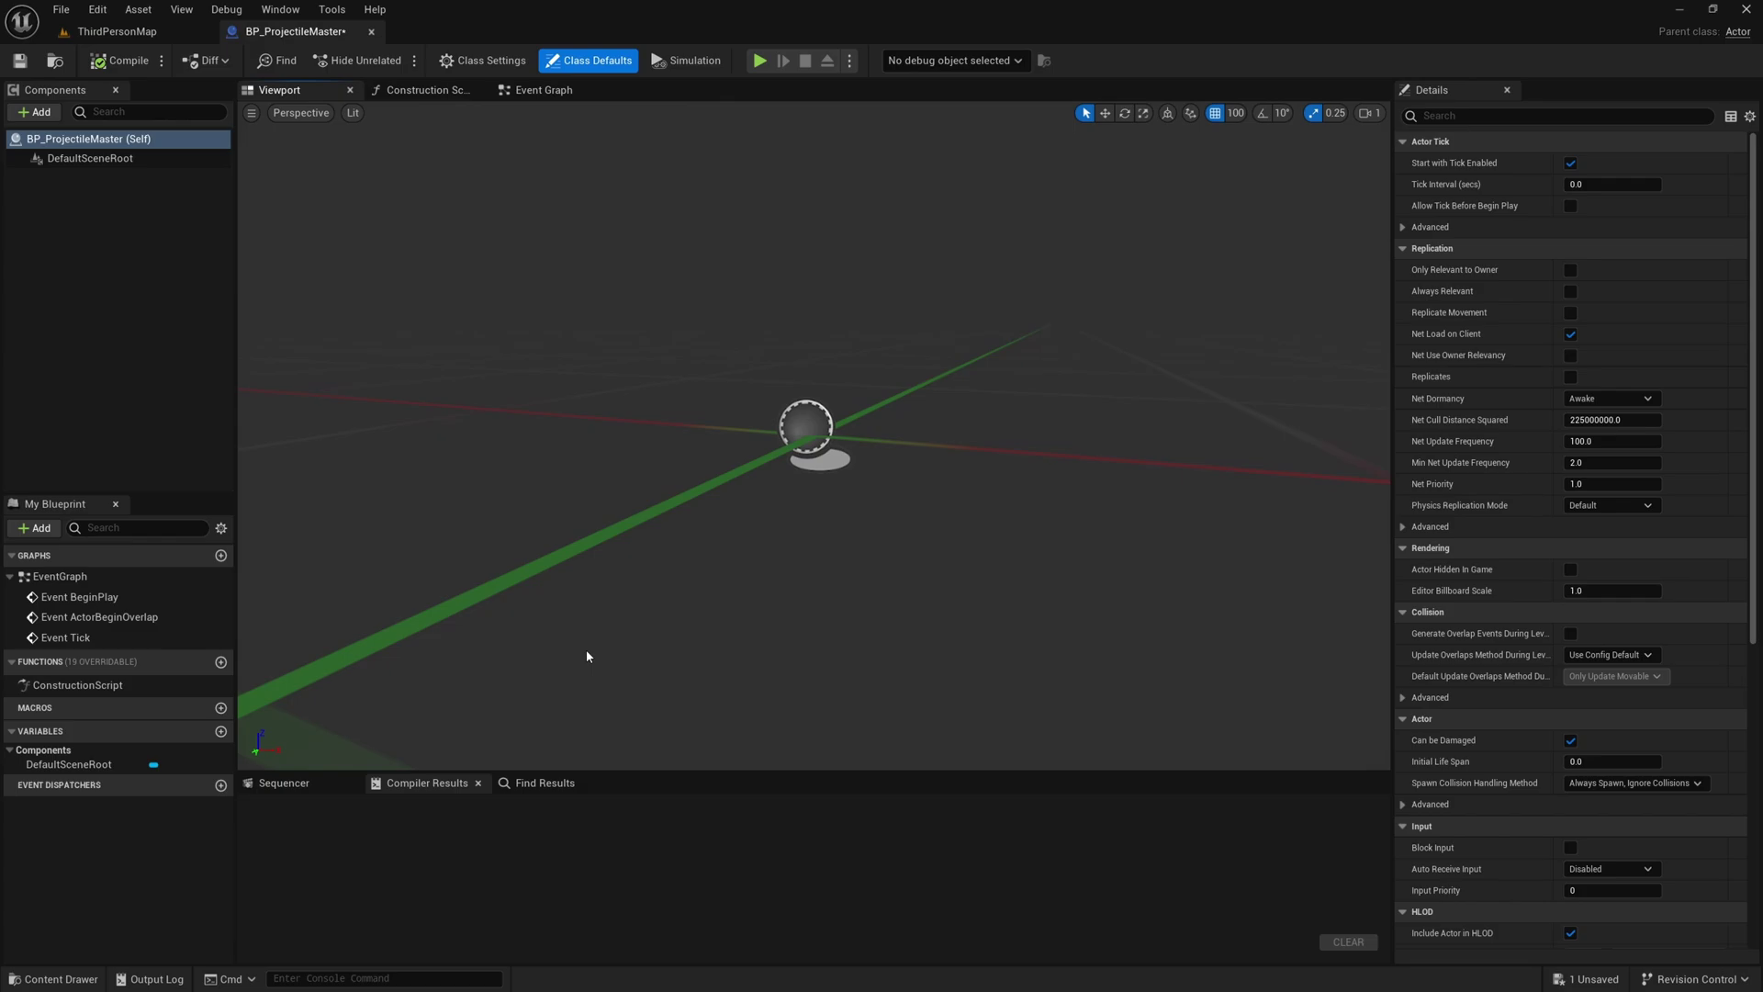
click(37, 111)
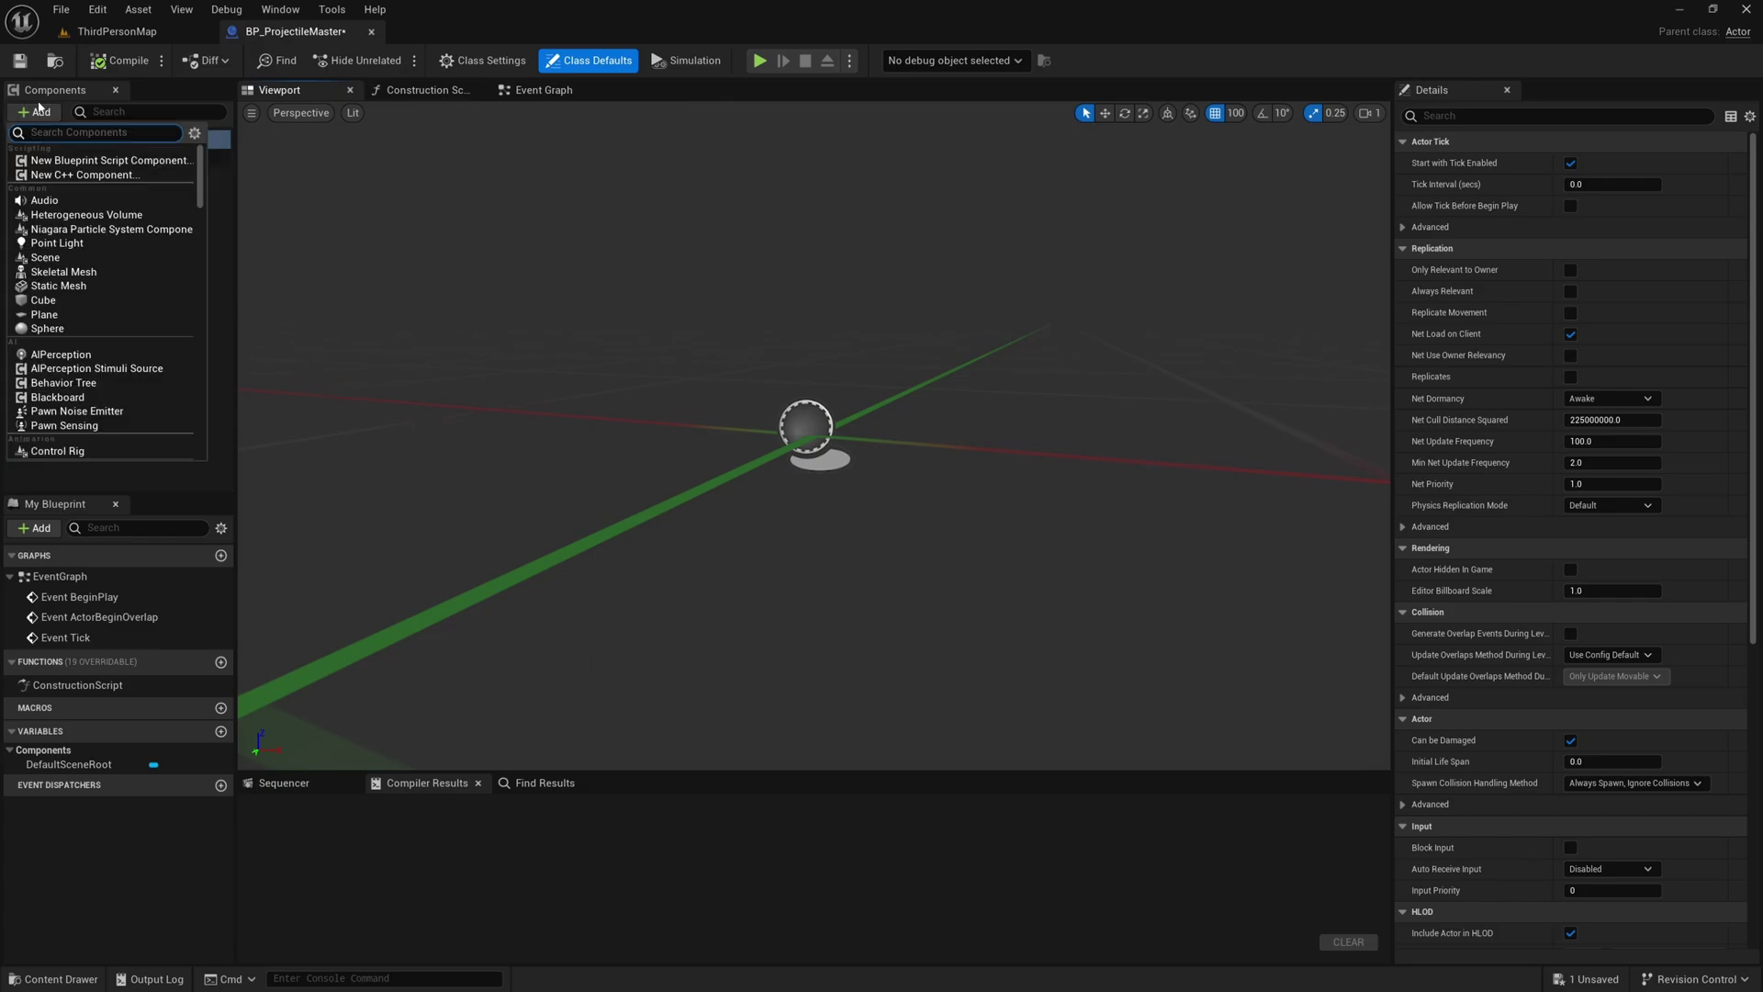
text(sphere)
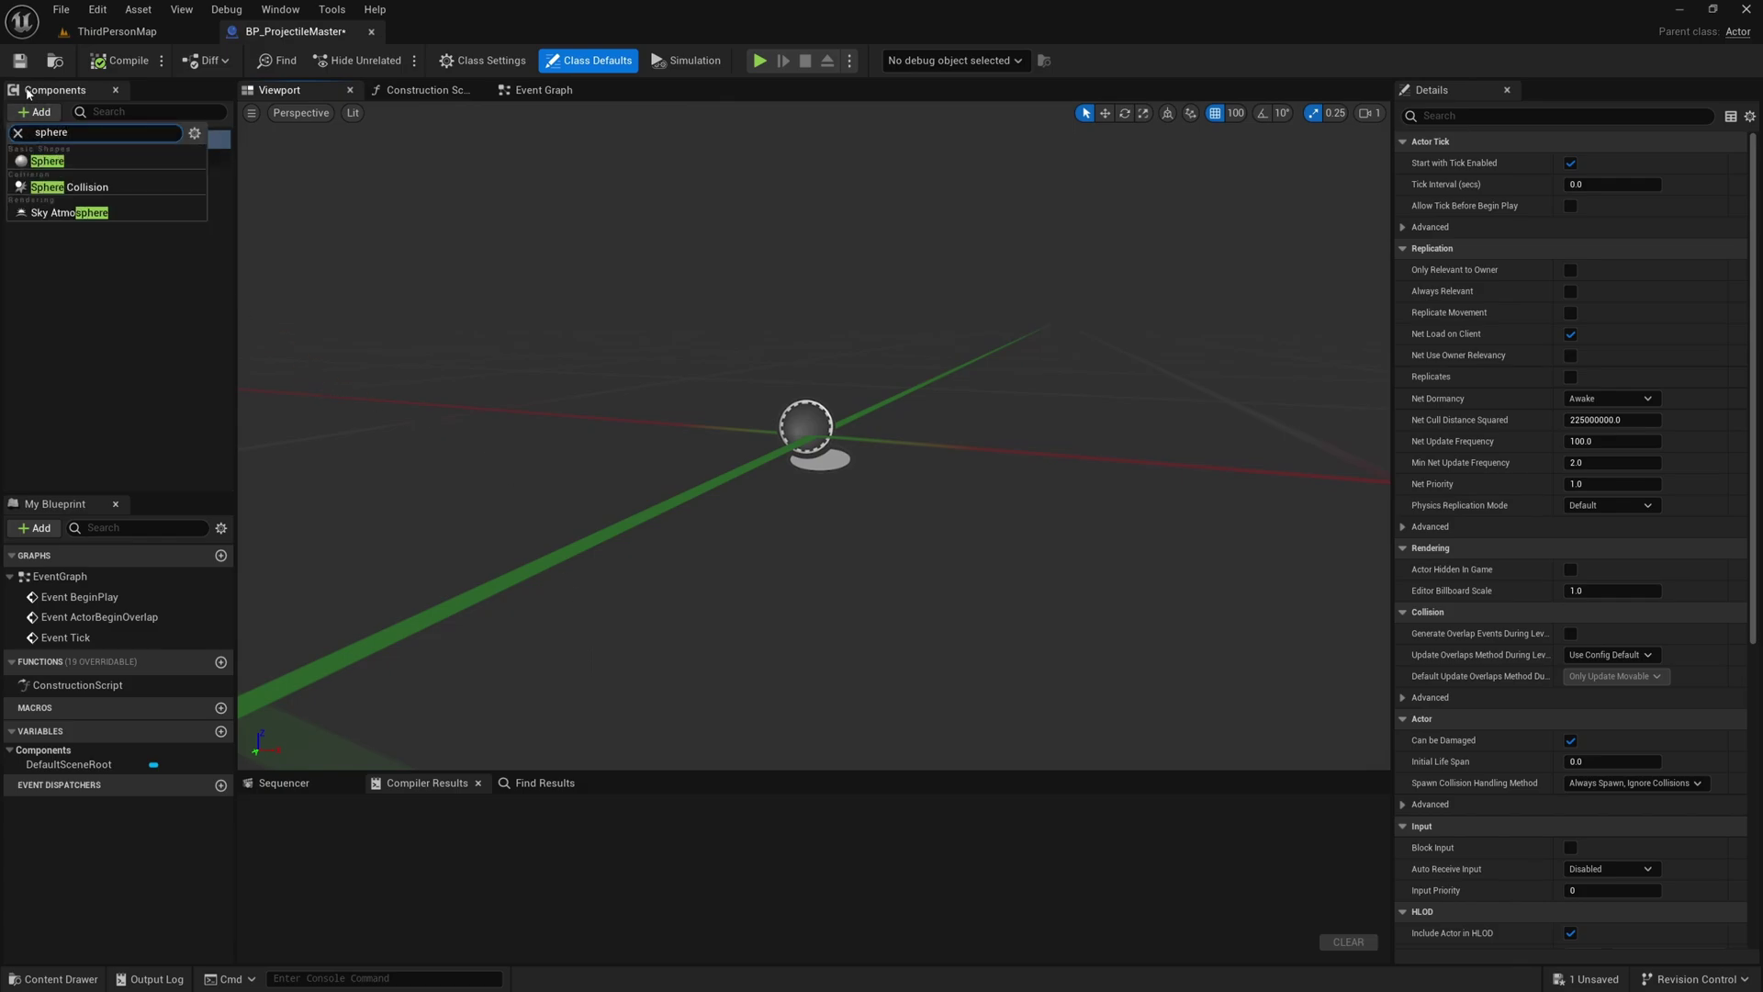
click(69, 188)
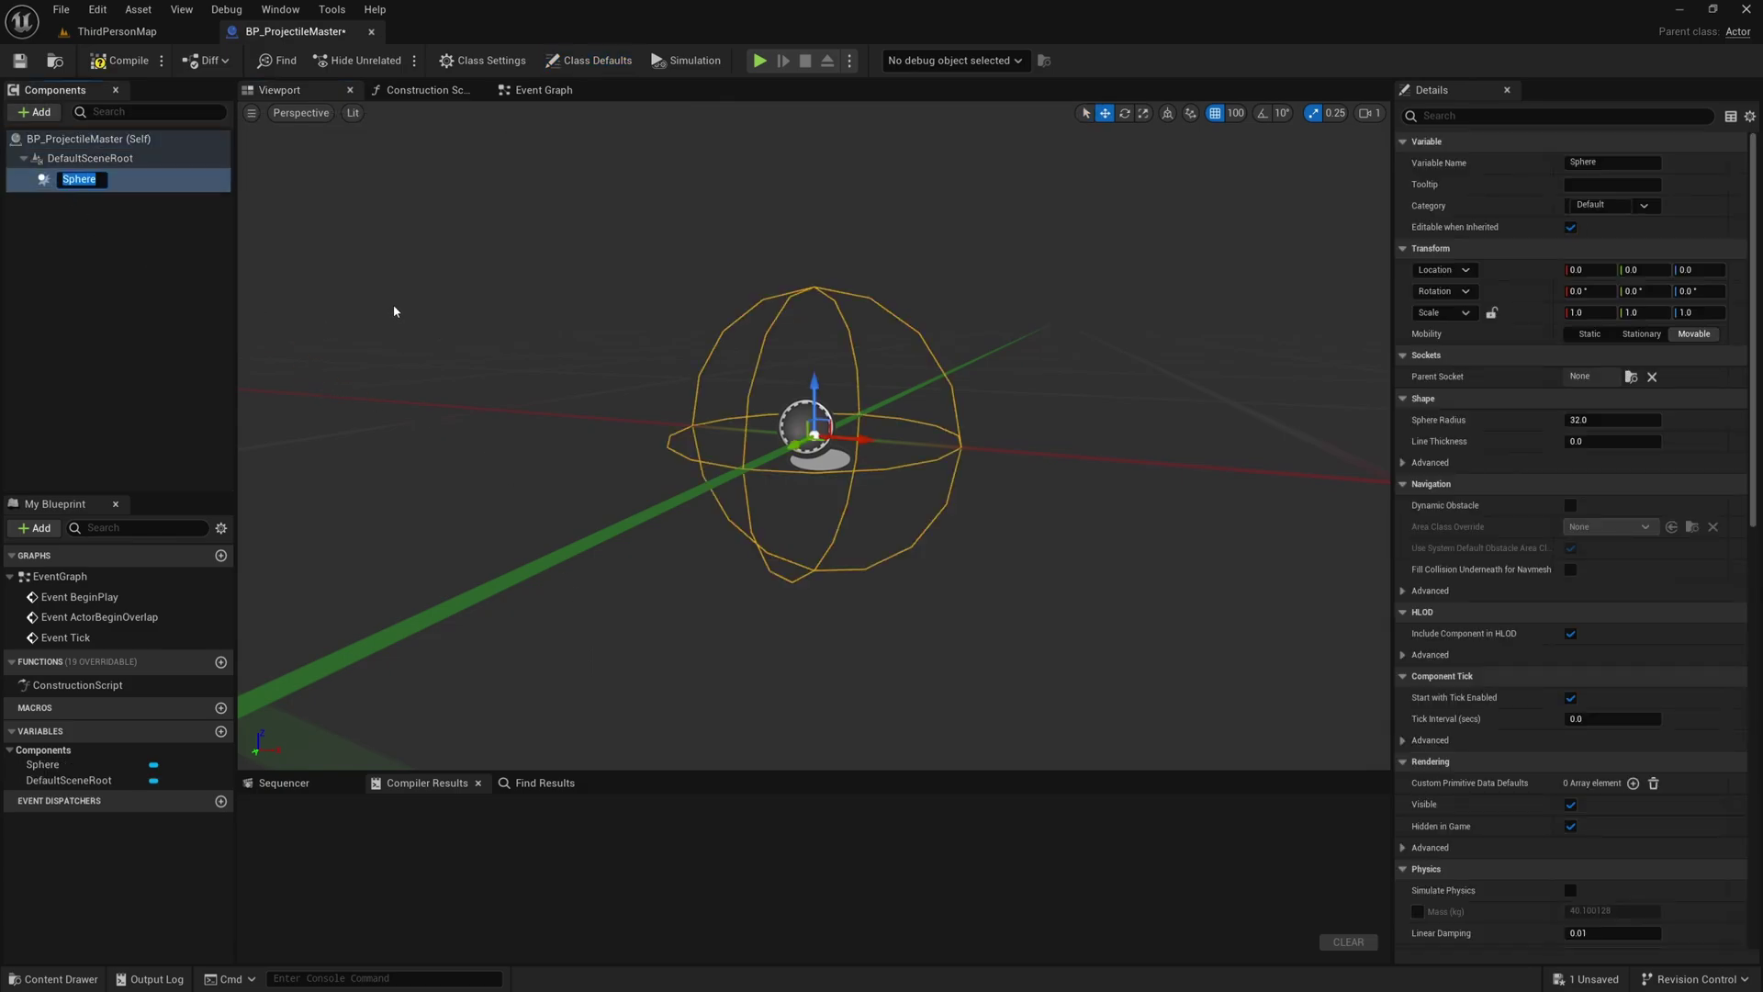
click(89, 234)
drag(73, 178, 128, 170)
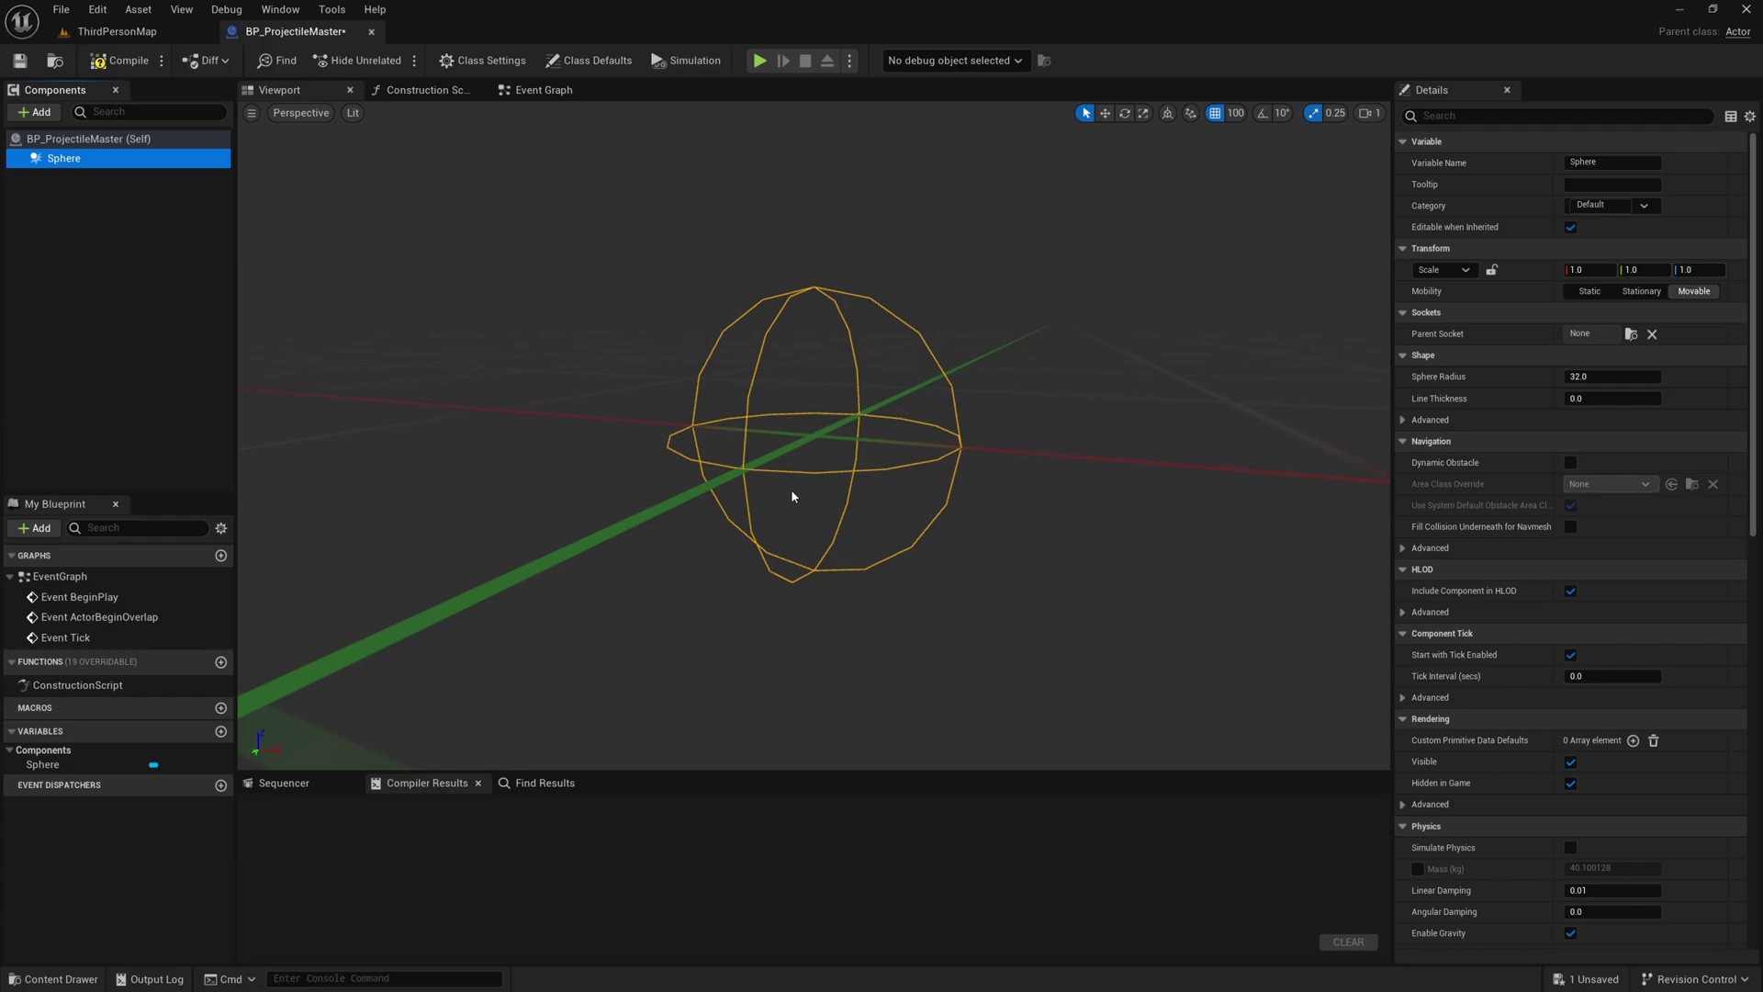
Set the root collision sphere's radius to 5.
mouse_move(872, 493)
right_down()
mouse_move(868, 404)
mouse_move(872, 493)
right_up()
scroll(868, 404, down, 3)
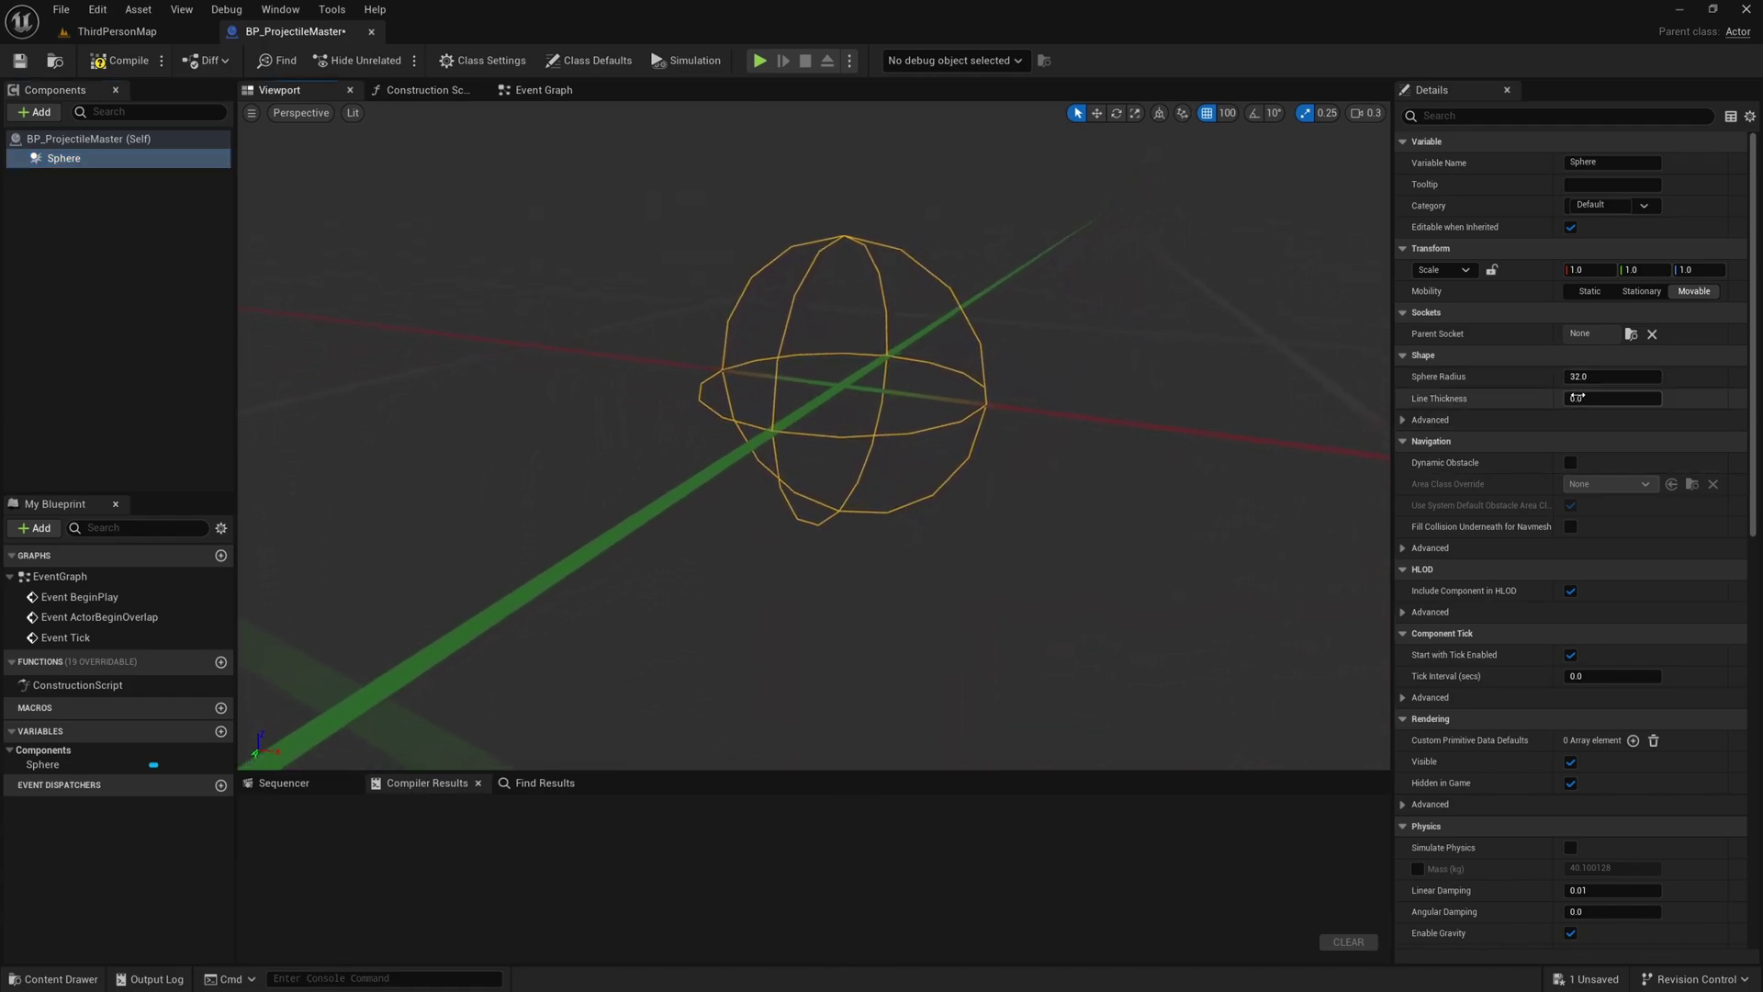
click(1603, 376)
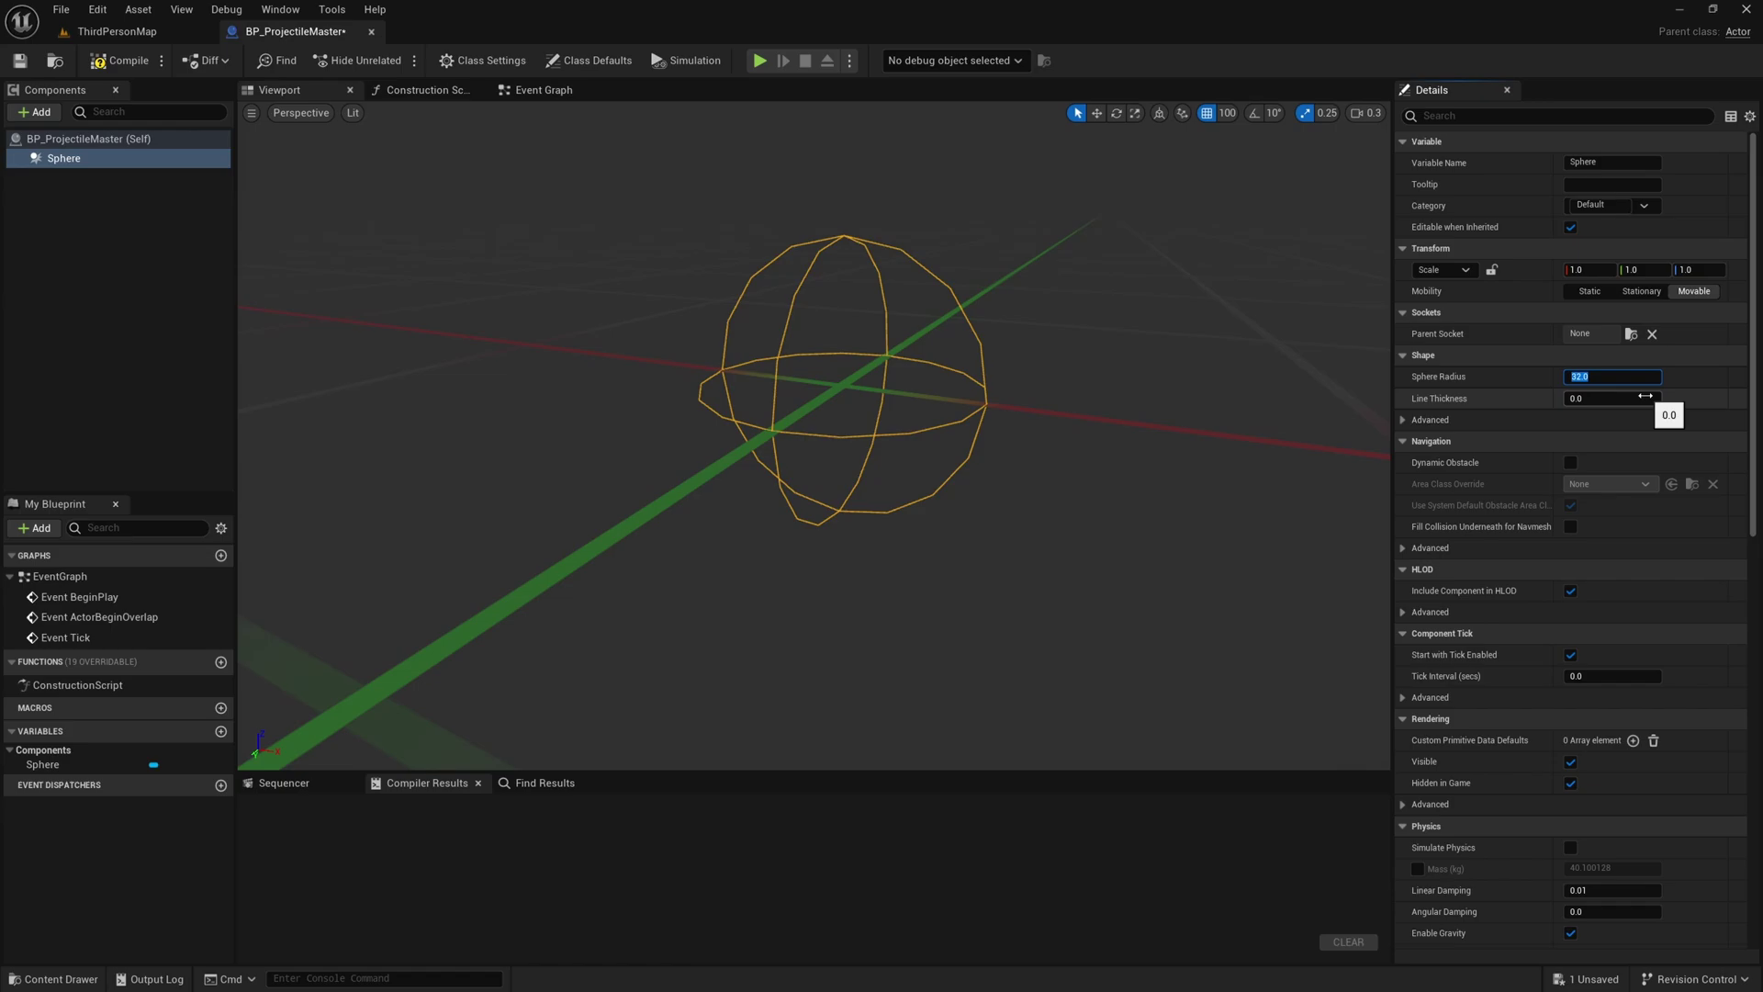
text(5)
key(Return)
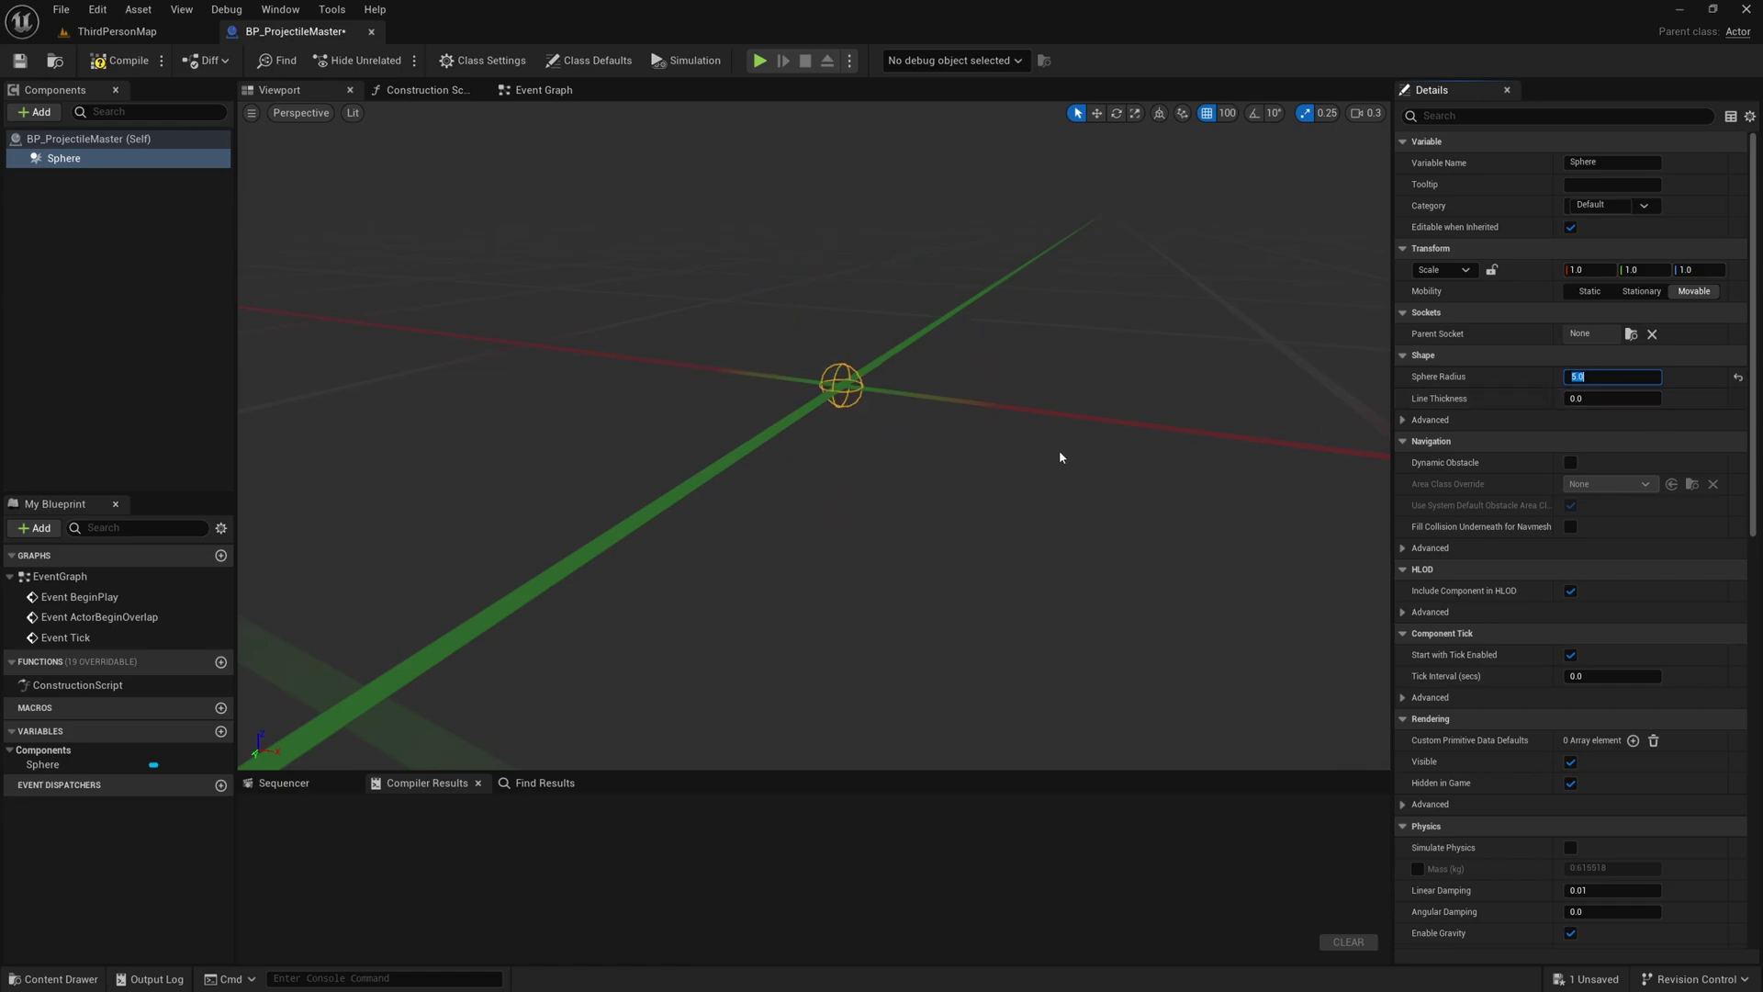
right_drag(1058, 456, 872, 451)
key(d)
scroll(980, 452, down, 1)
right_drag(1111, 452, 850, 496)
right_drag(854, 416, 855, 416)
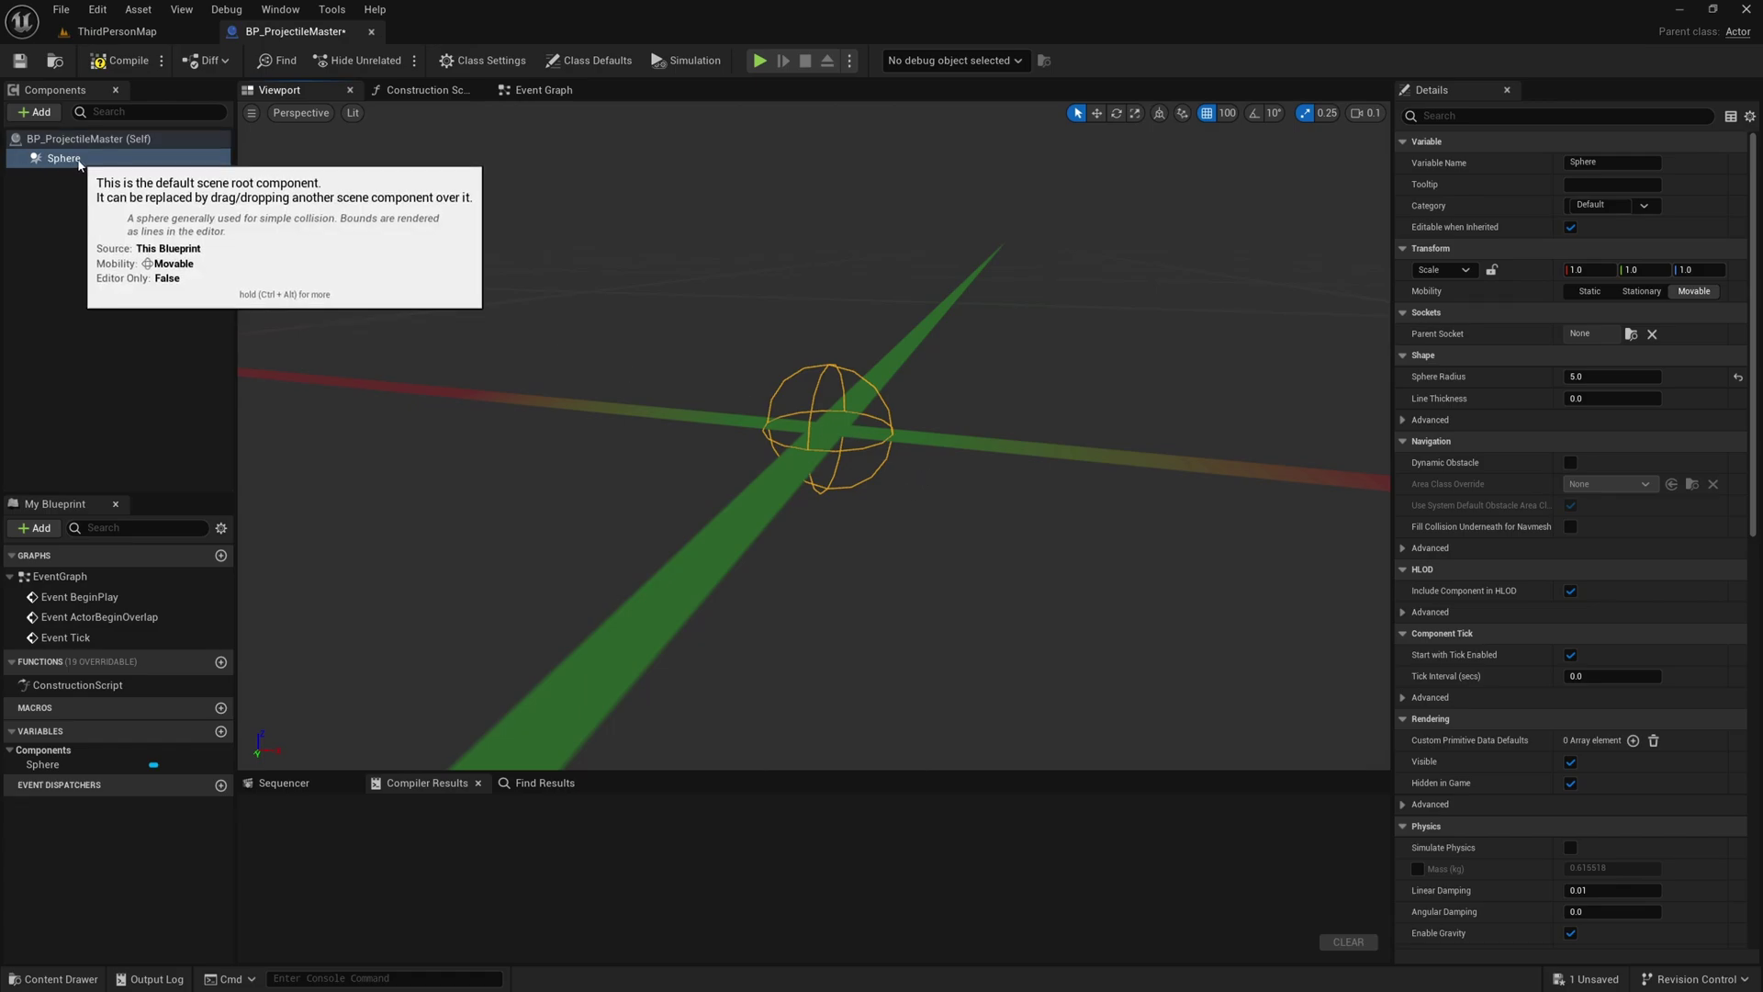
Set the Sphere component's collision preset to BlockAll.
scroll(1753, 345, down, 10)
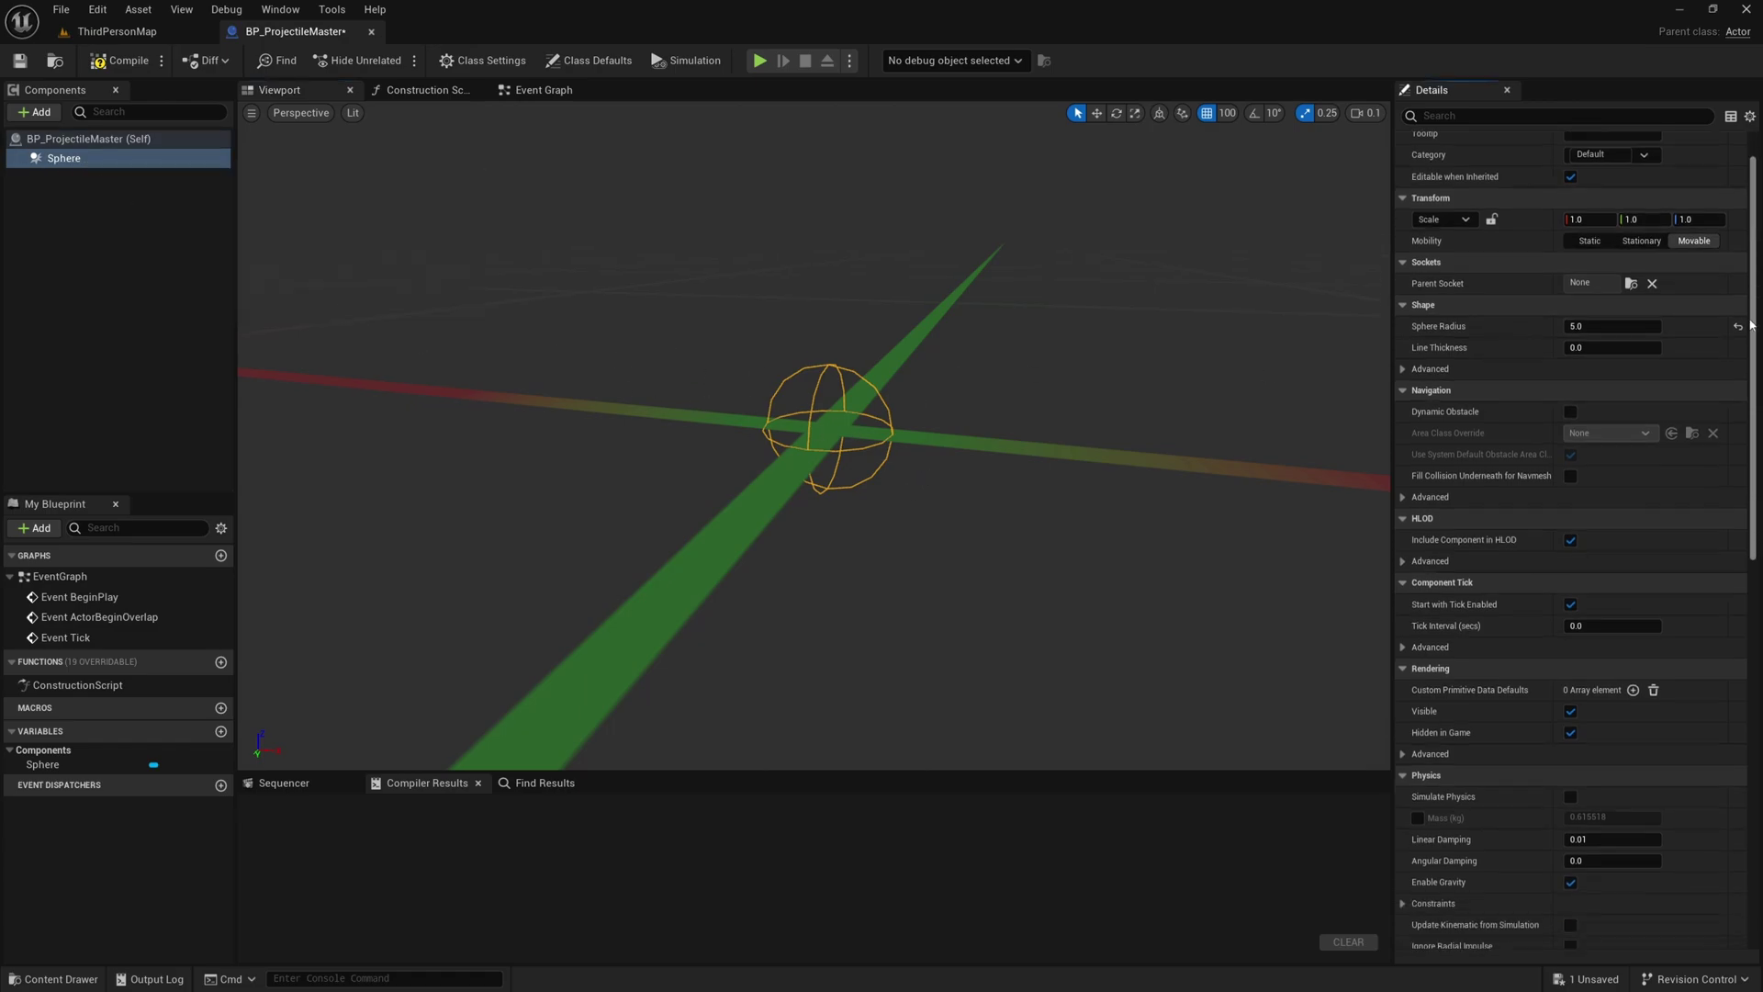
scroll(1411, 462, down, 3)
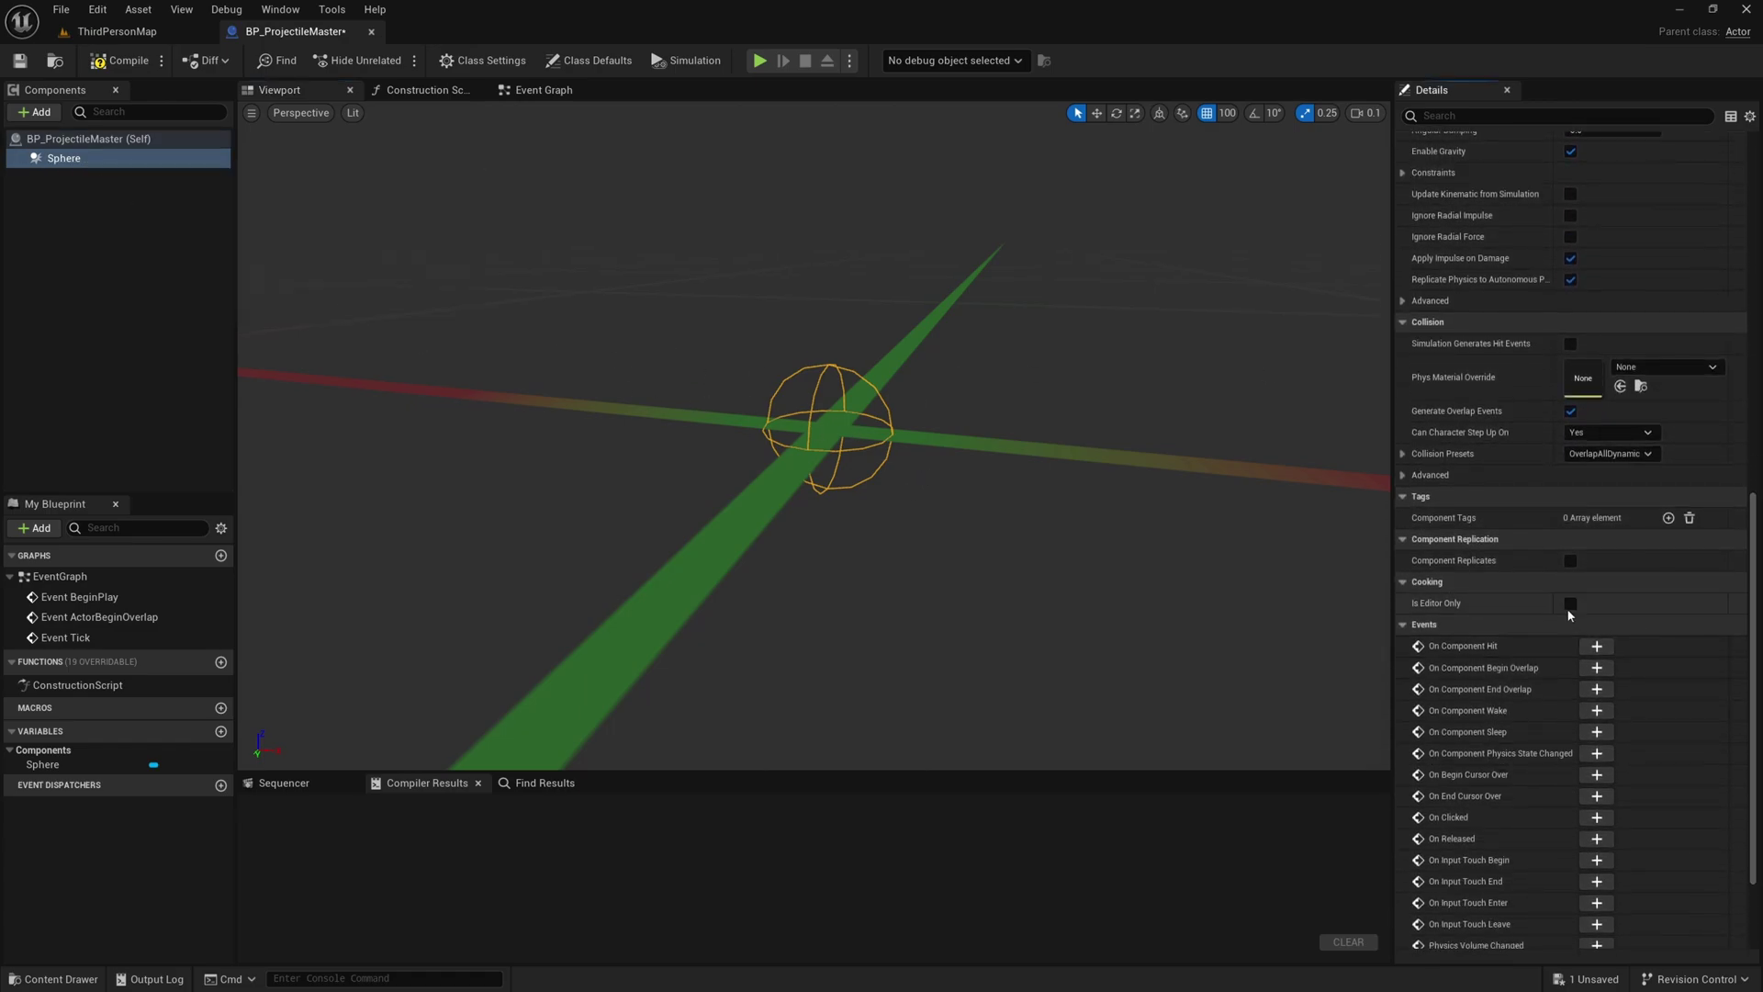
click(1403, 454)
click(1607, 453)
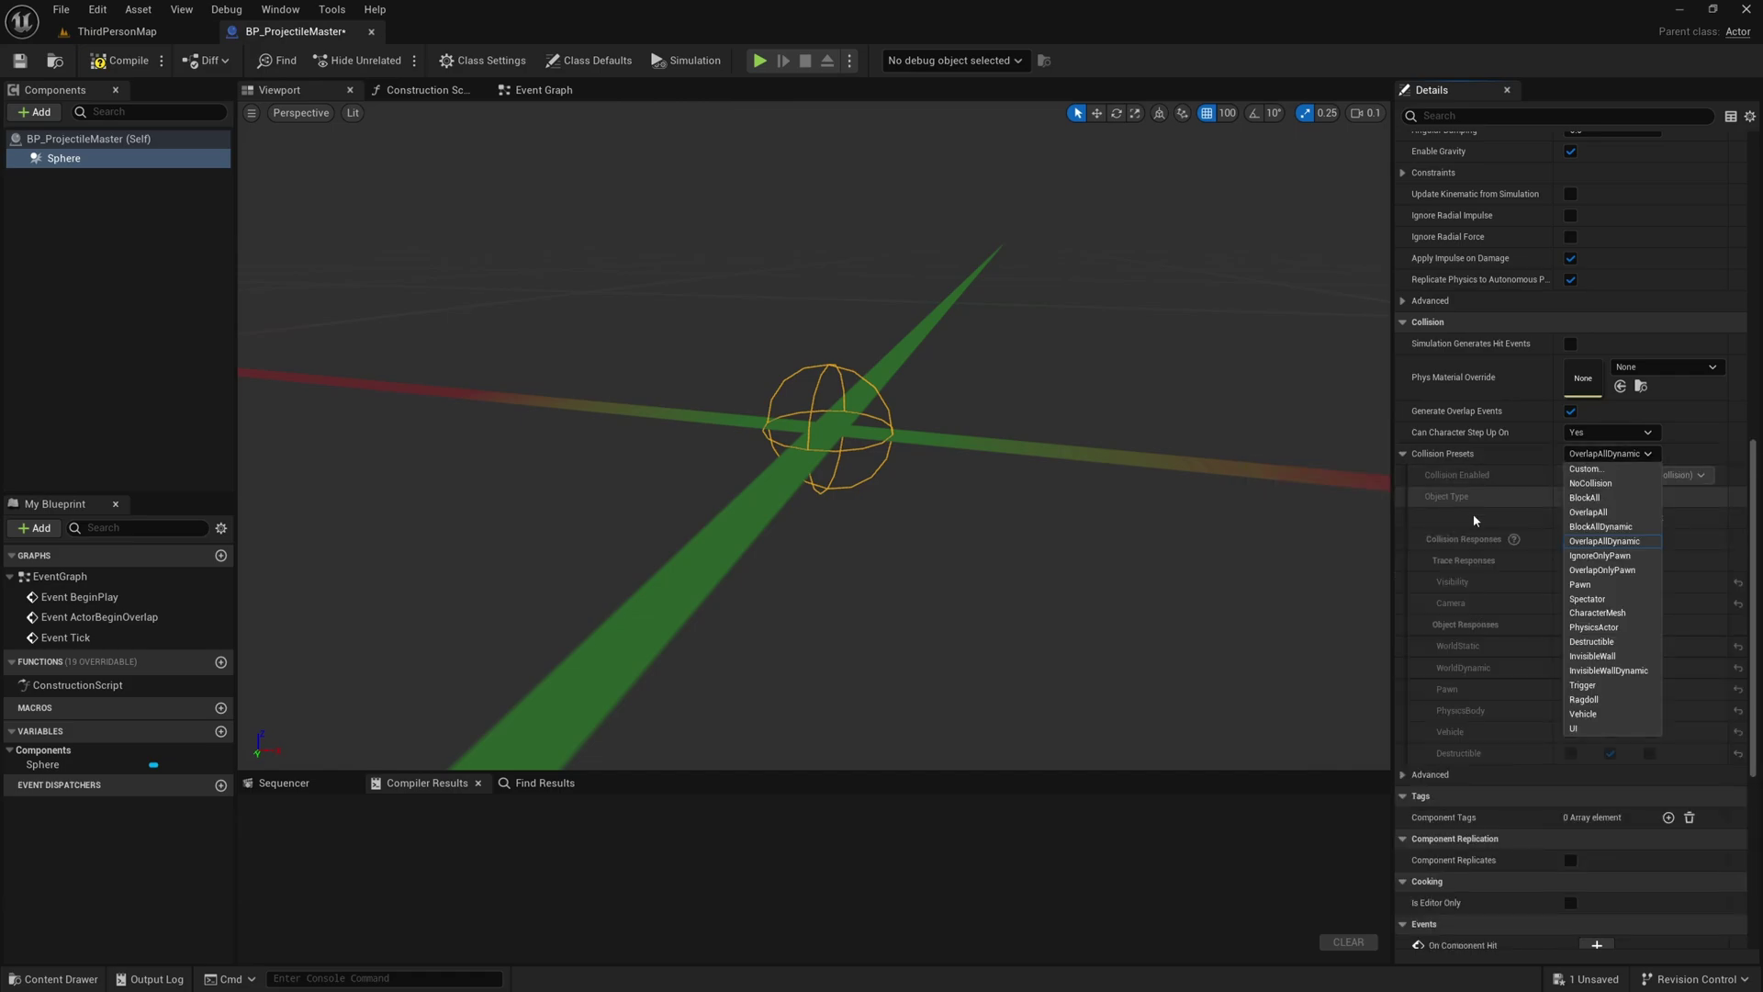
click(1597, 499)
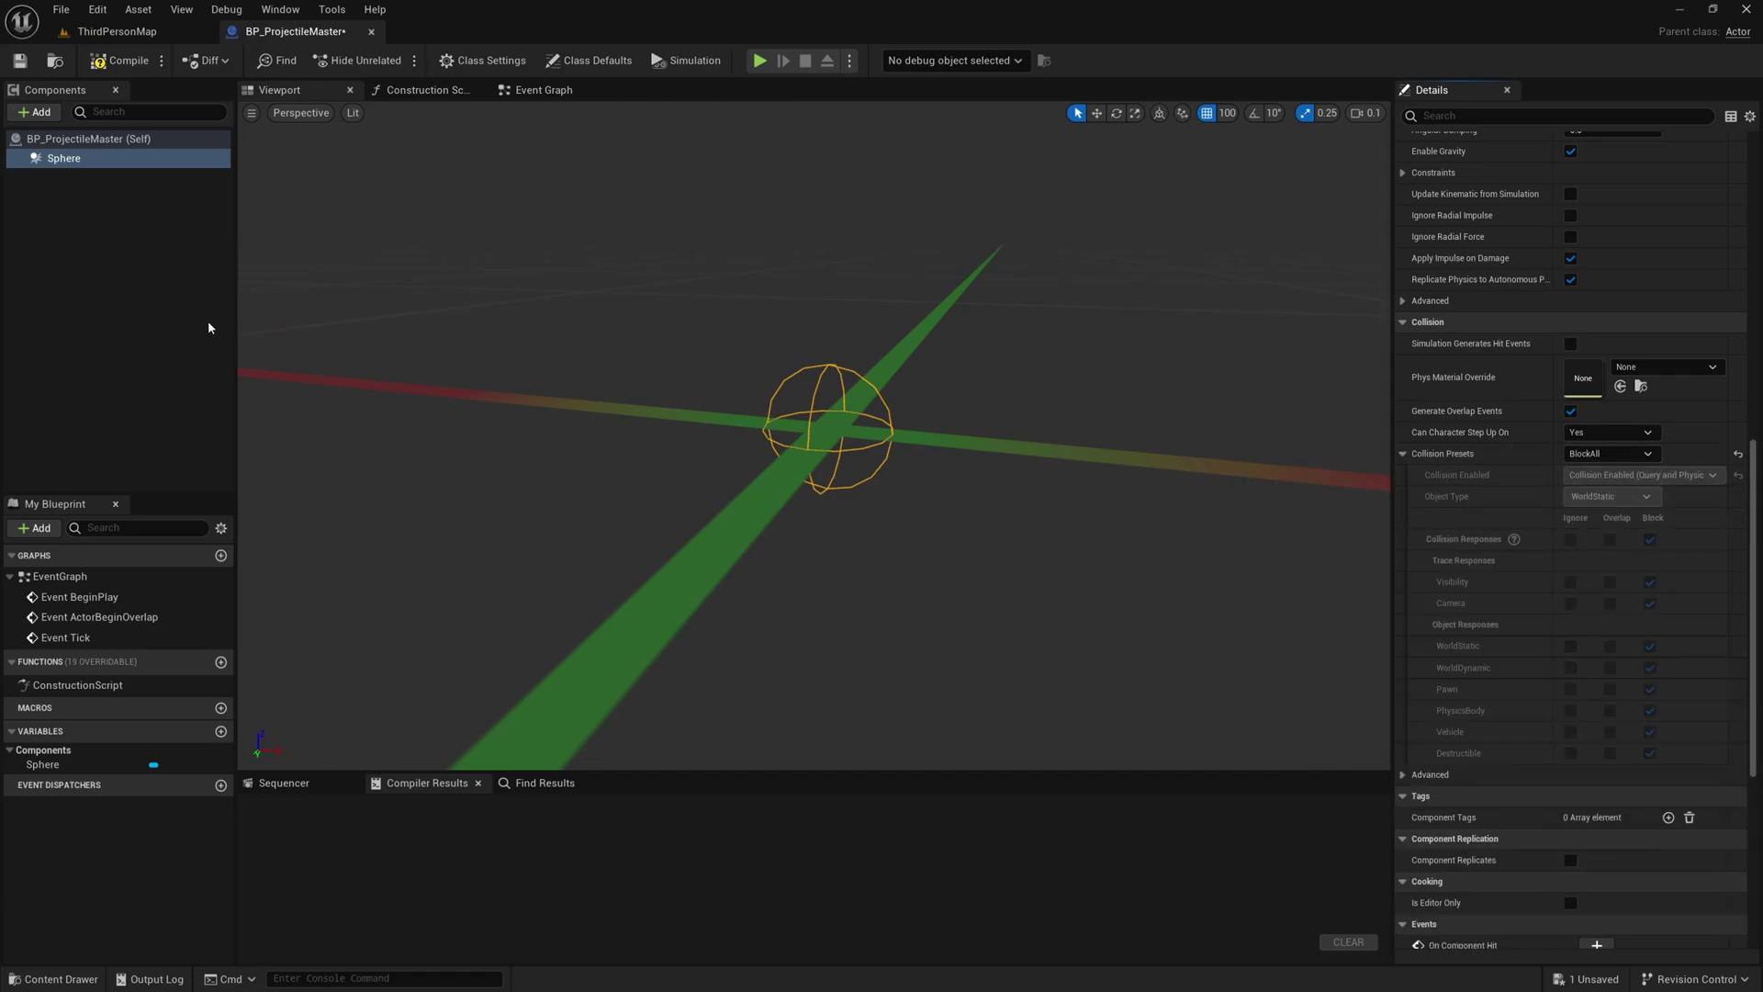
Add a Cascade Particle System component under the Sphere, keeping its default name.
click(63, 158)
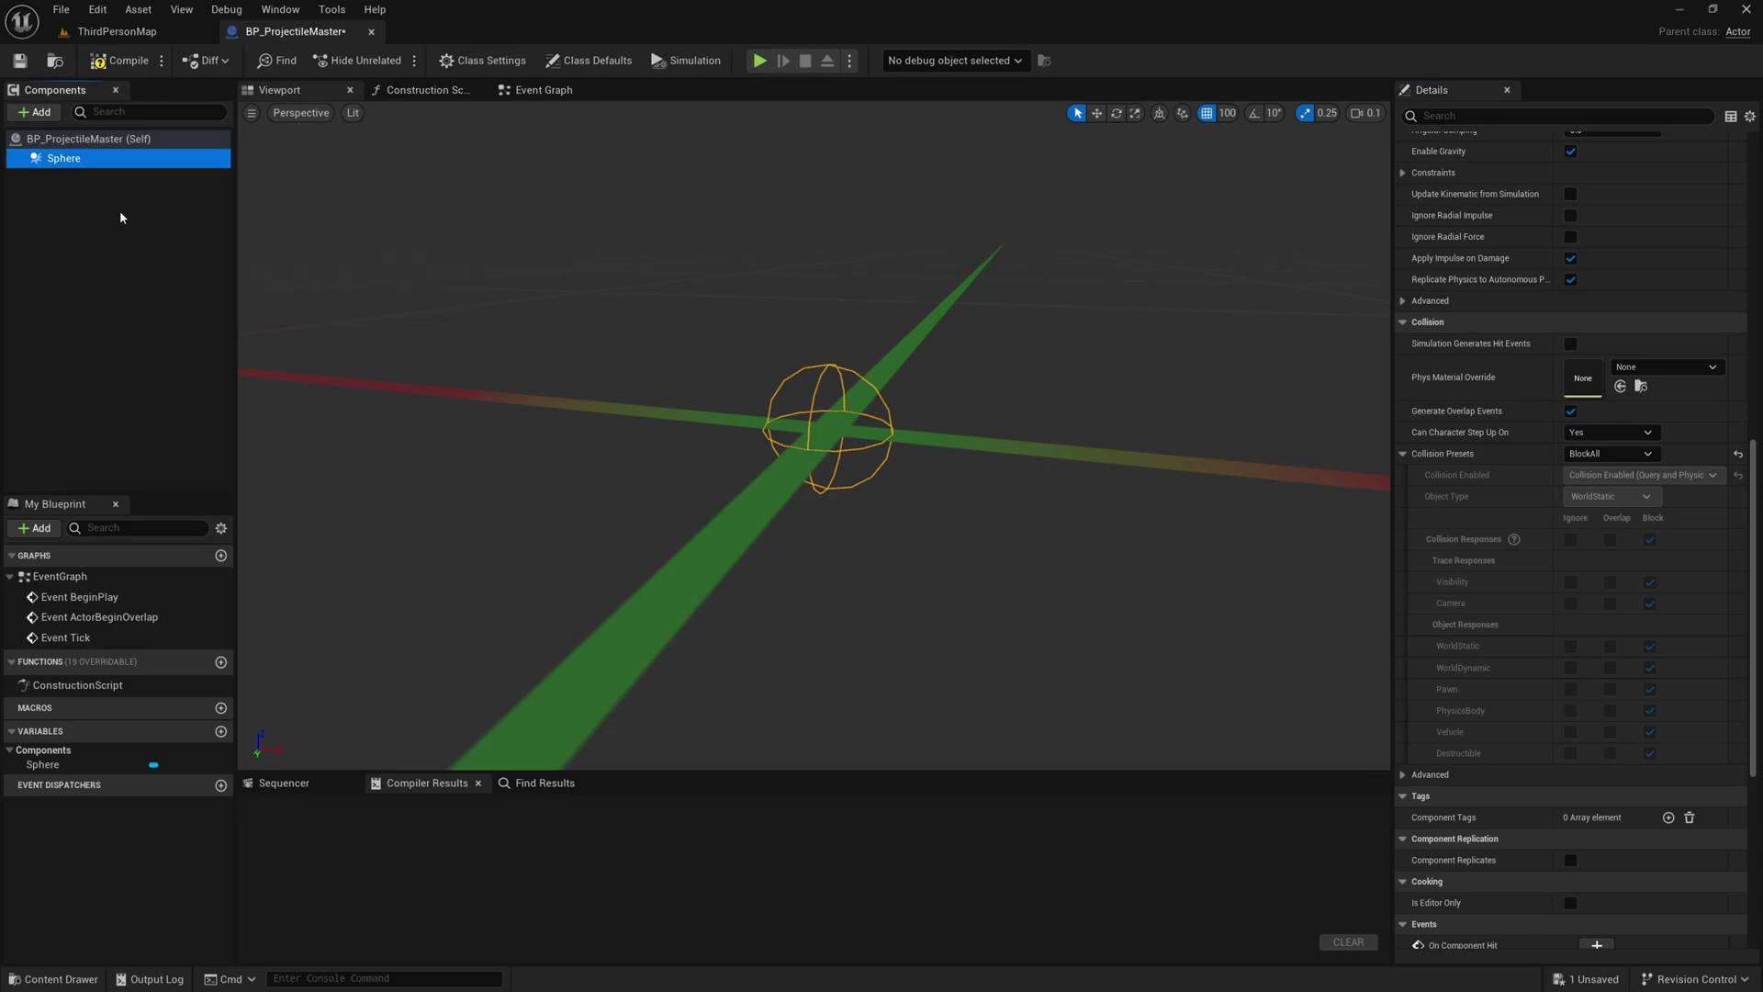
click(39, 112)
text(par)
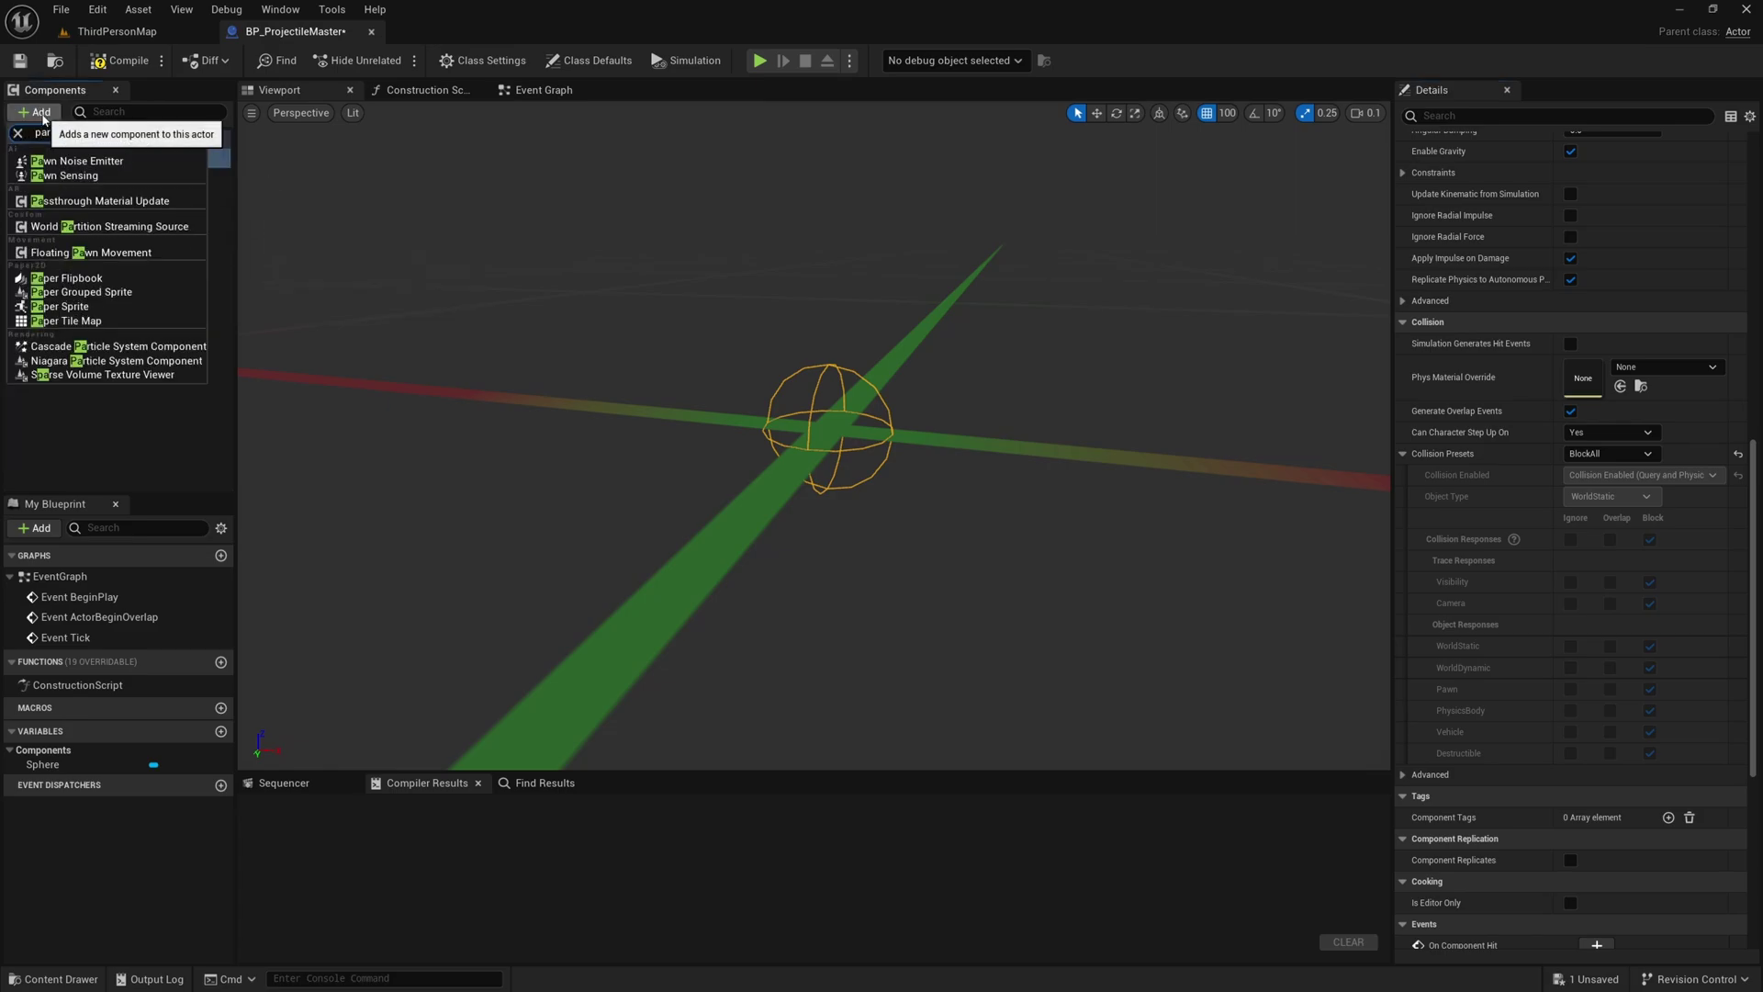
text(ticle)
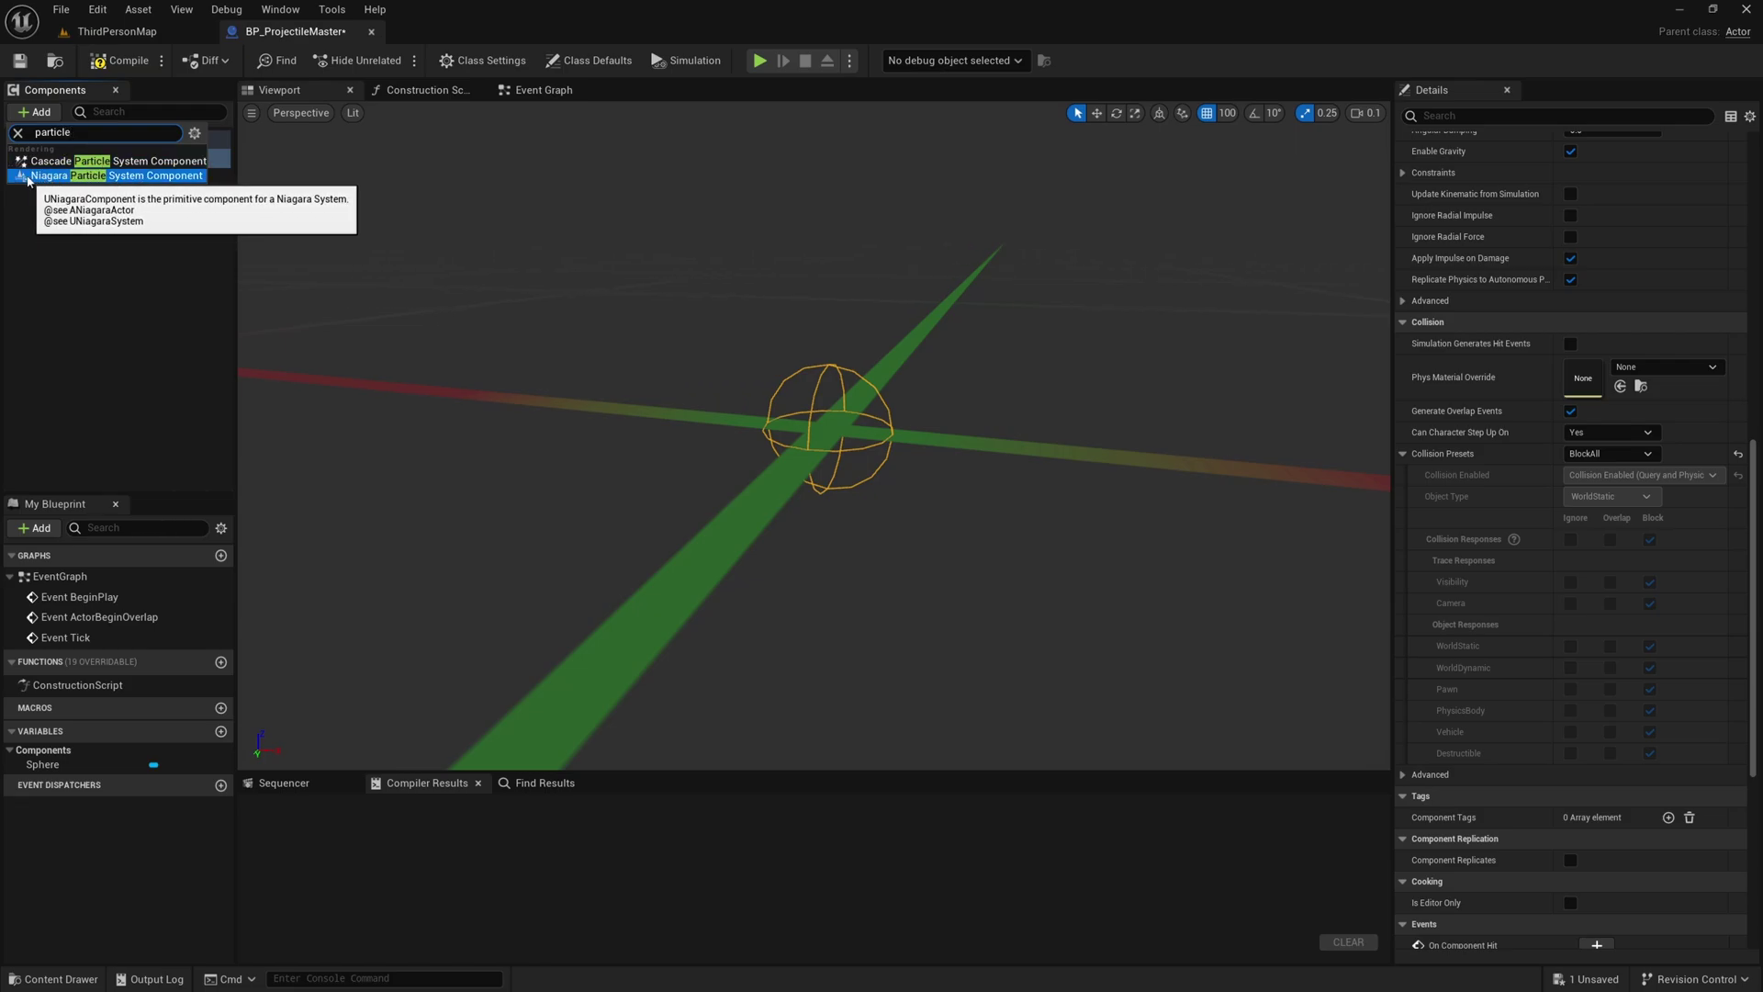
click(87, 166)
key(Return)
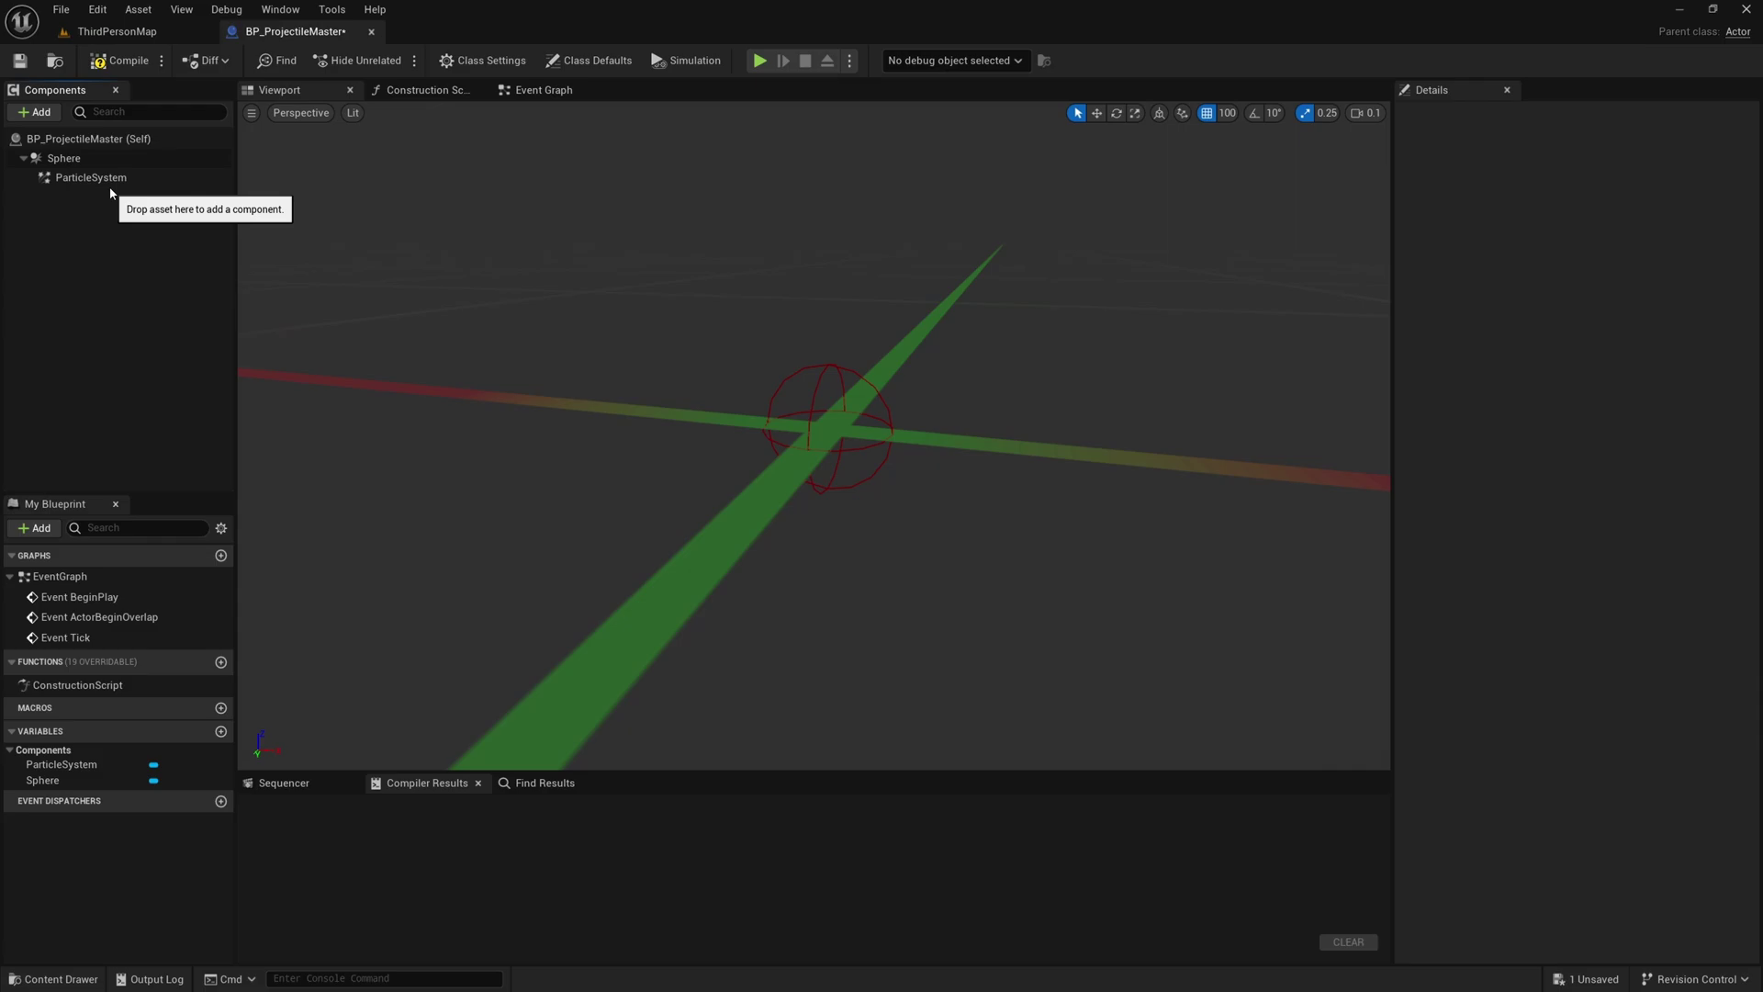
Assign P_AssaultRifle_Tracer_01 as the ParticleSystem component's template and check the tracer effect in the viewport.
drag(1758, 506, 1759, 166)
click(1665, 379)
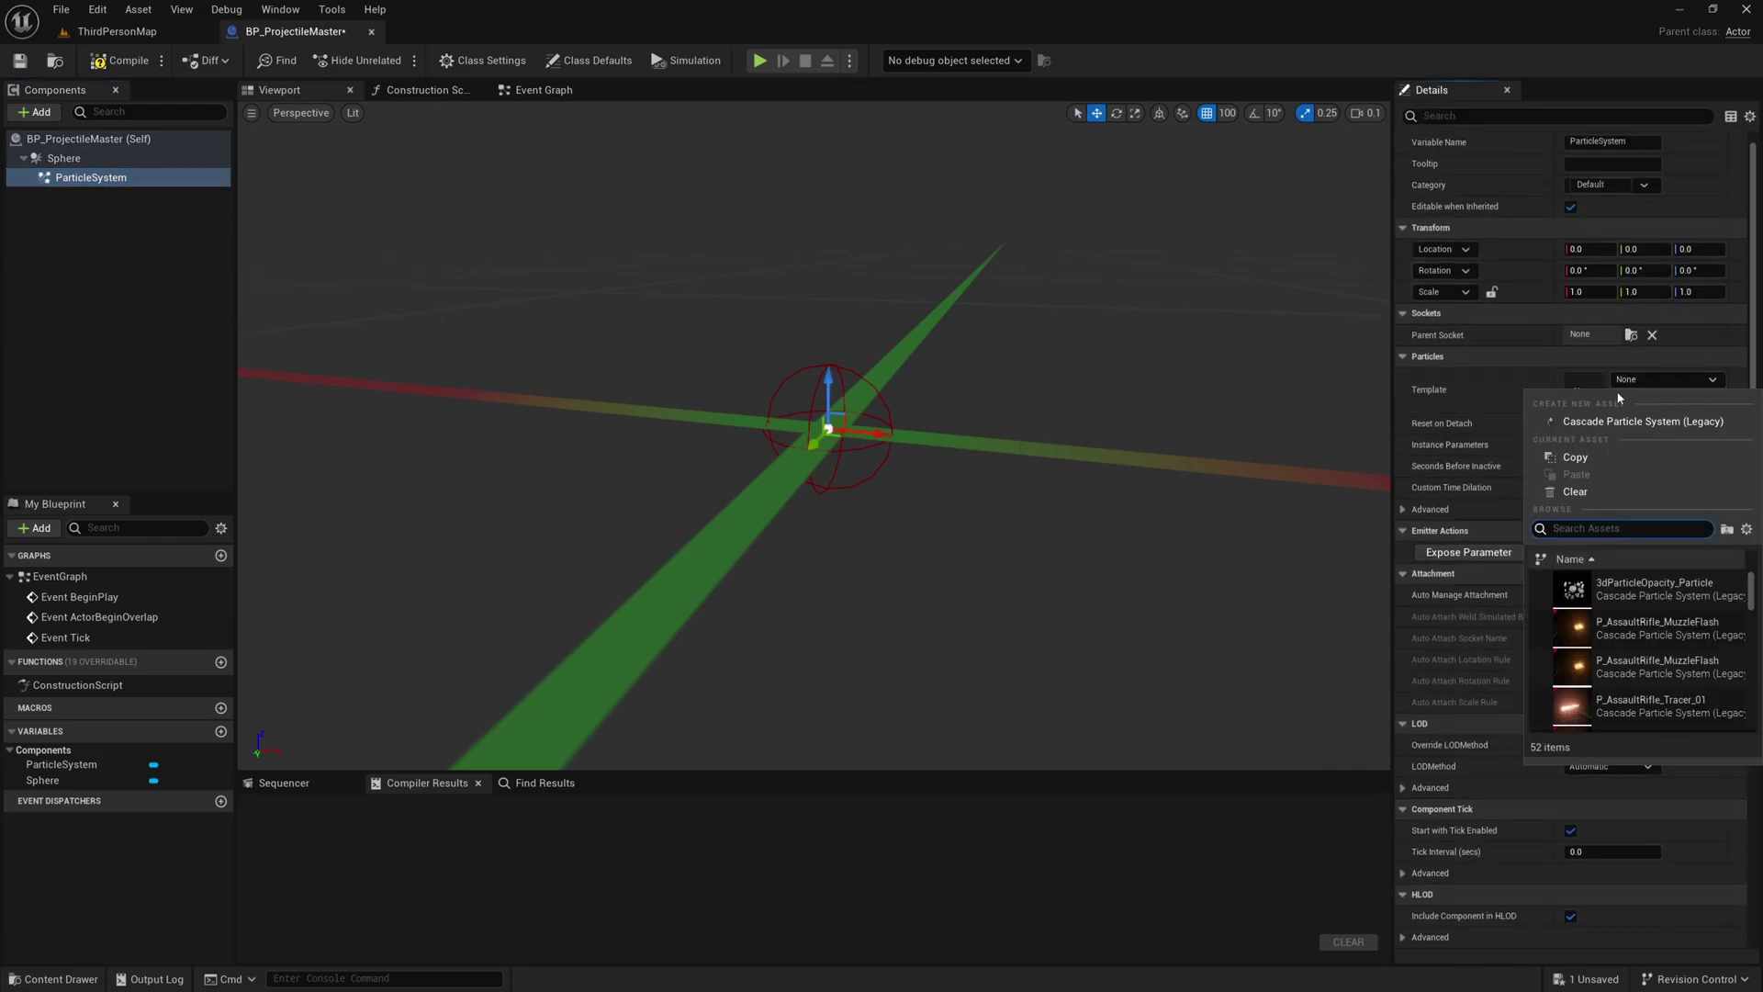
click(1659, 712)
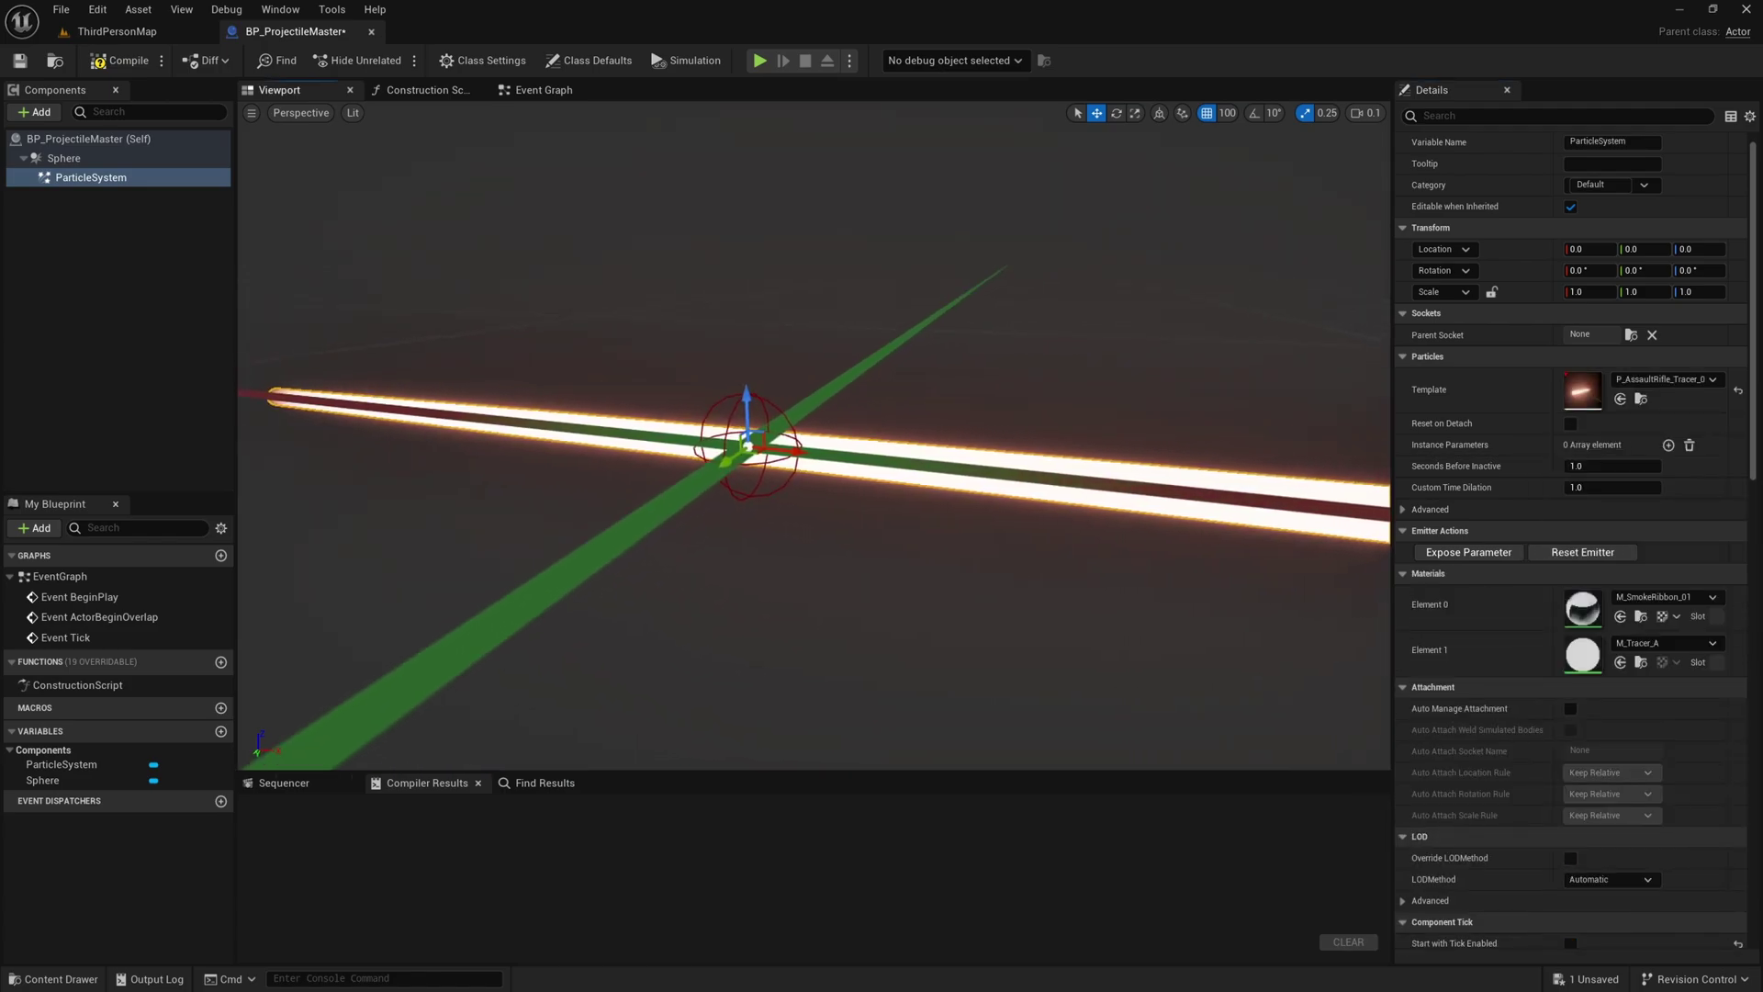
scroll(913, 520, up, 4)
key(s)
right_drag(912, 521, 912, 520)
key(w)
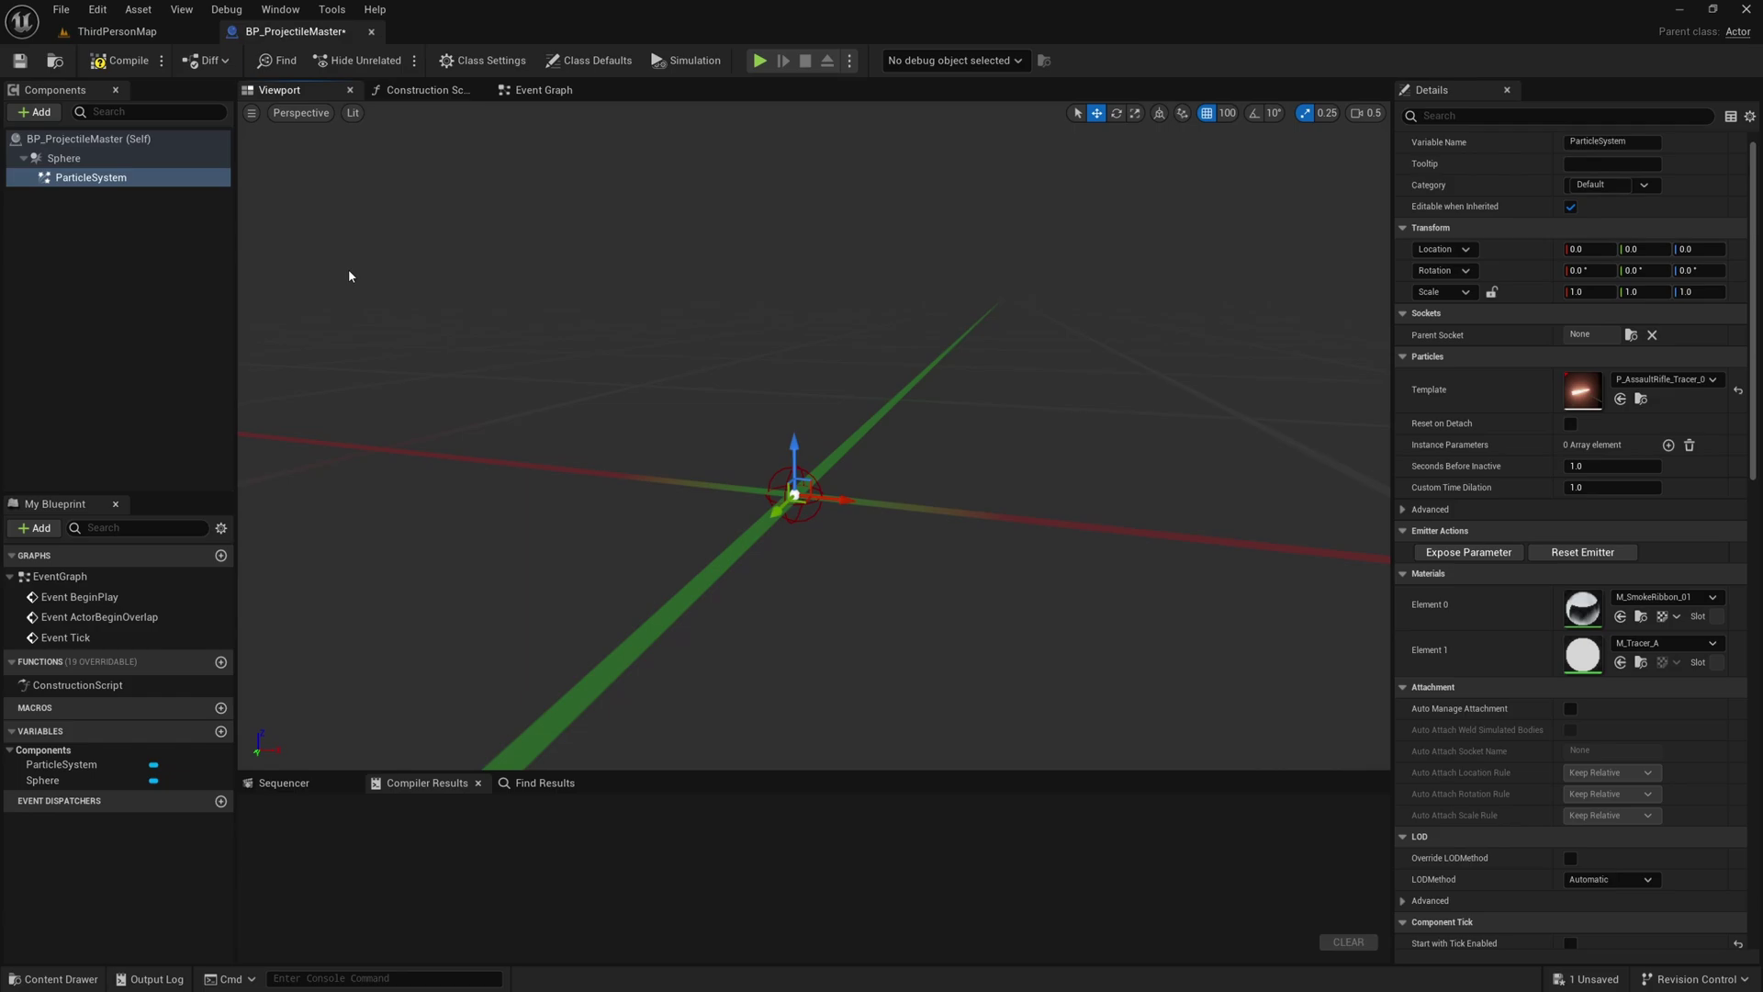
Compile the Blueprint, lock the ParticleSystem component's scale ratio and set its scale to a uniform 0.5.
click(120, 61)
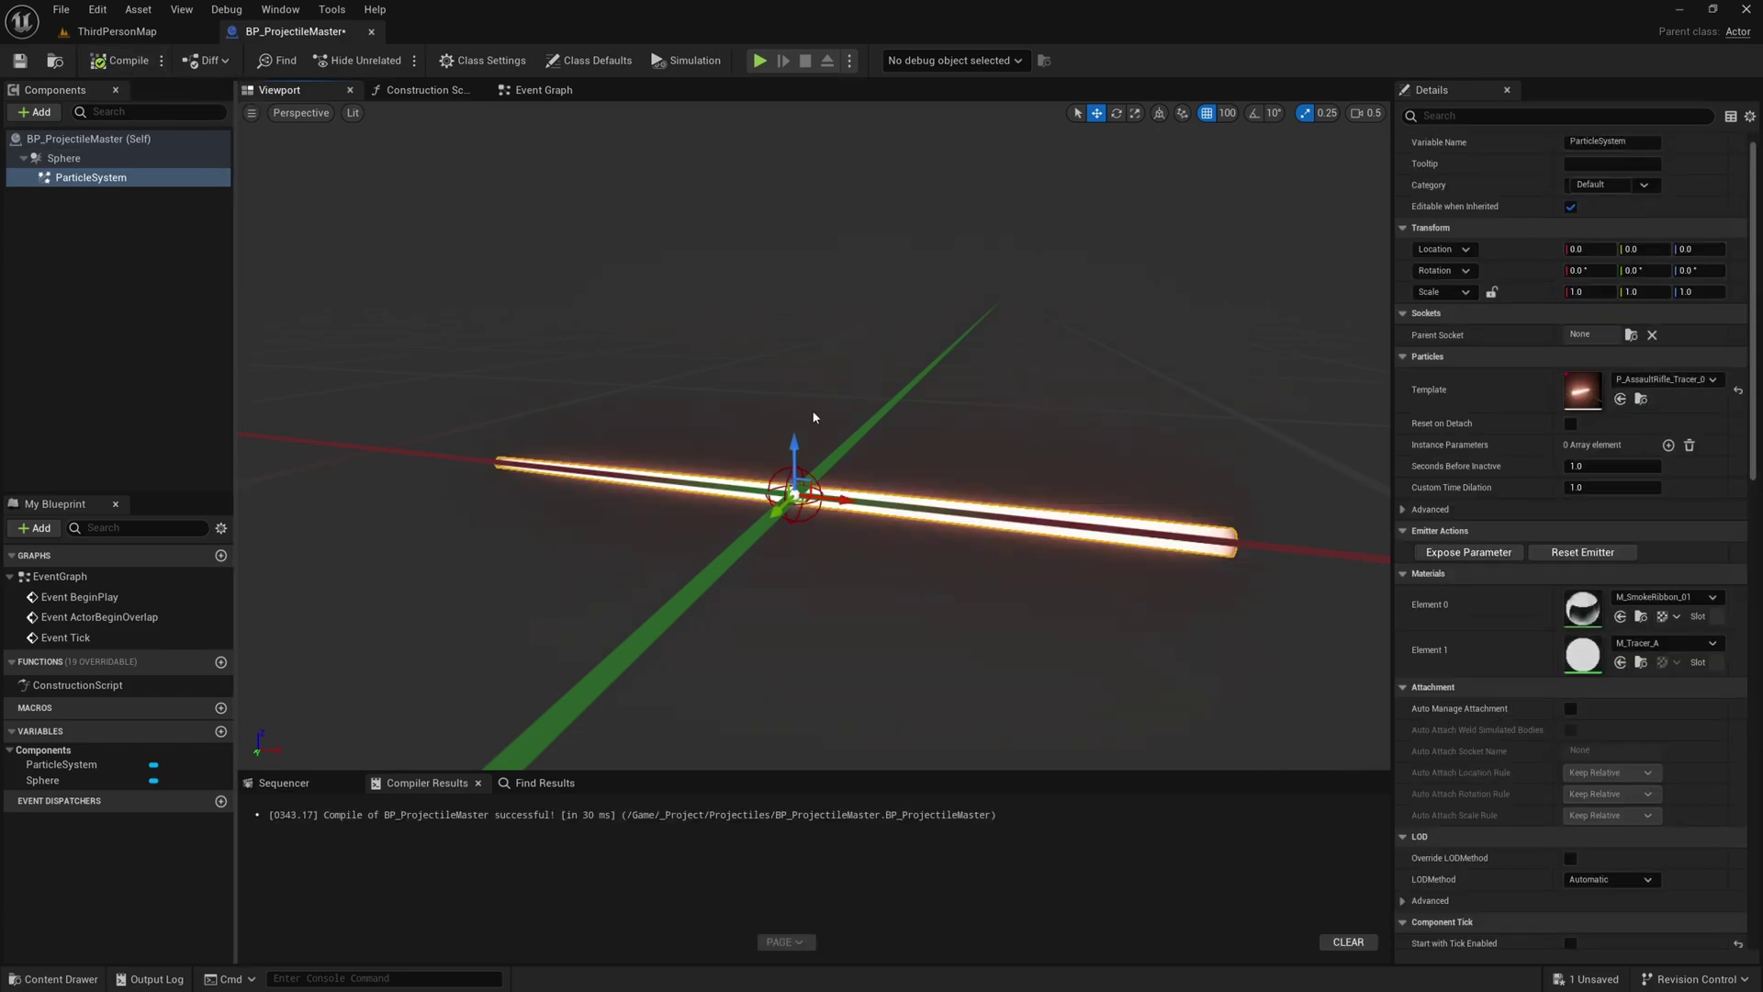
click(1492, 292)
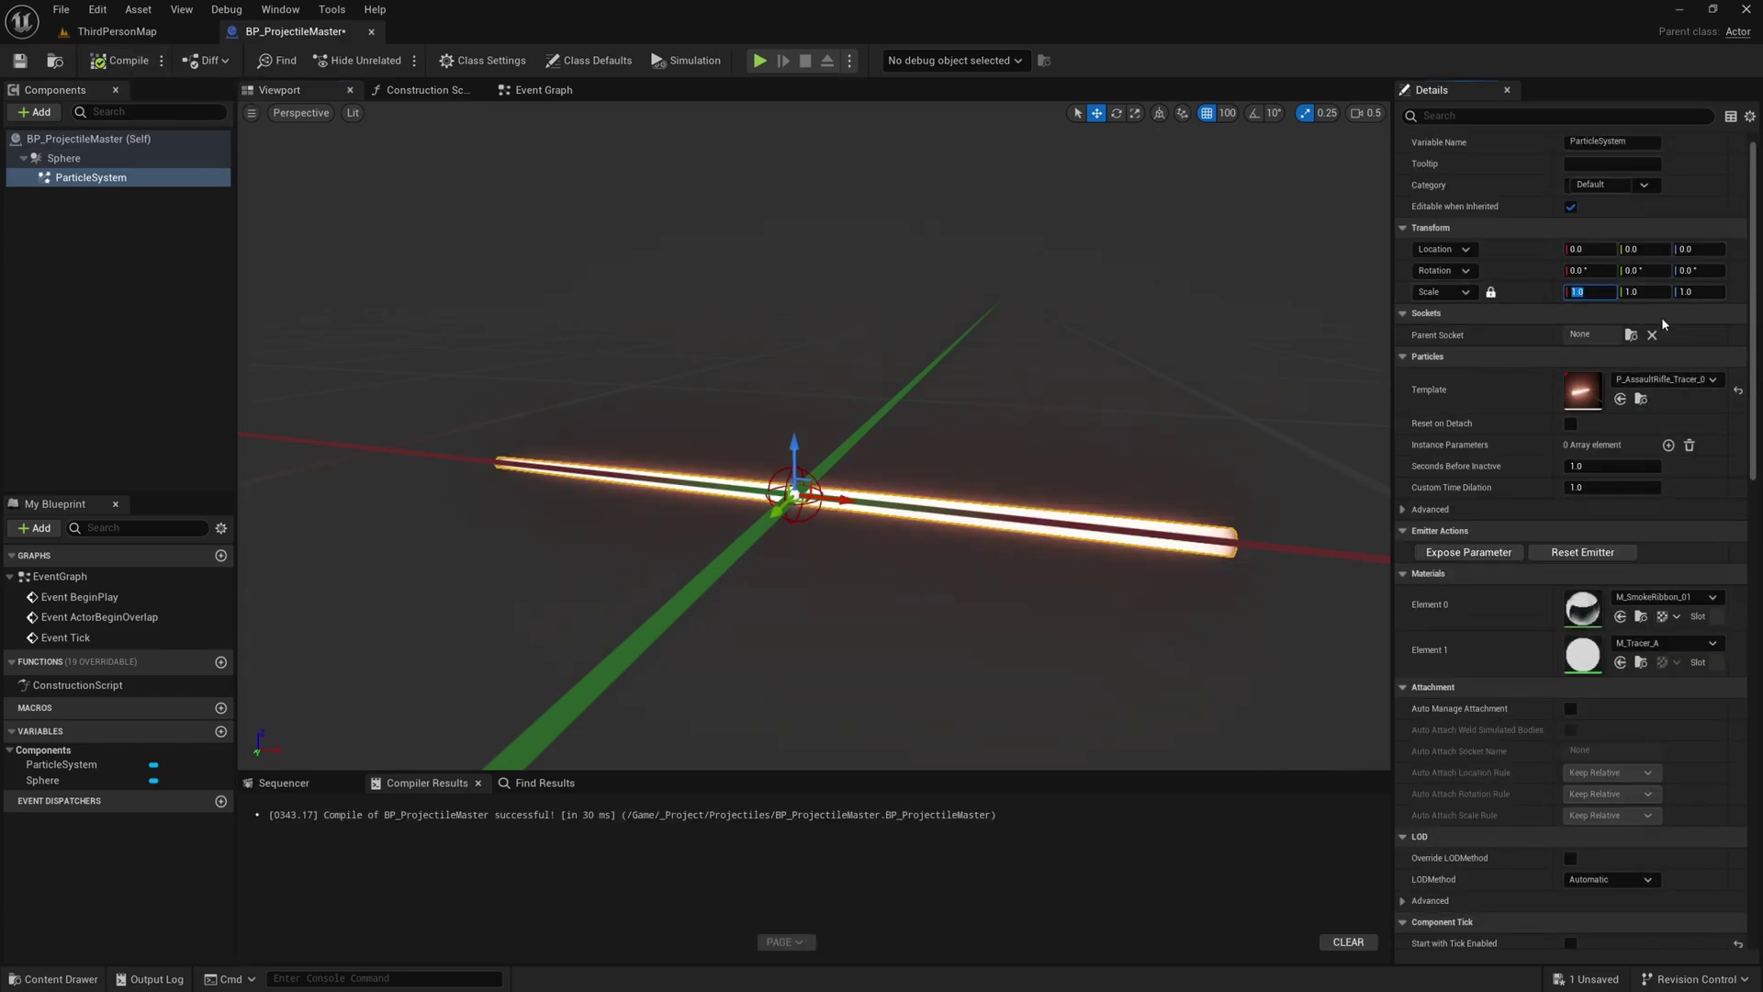
text(0.5)
key(Return)
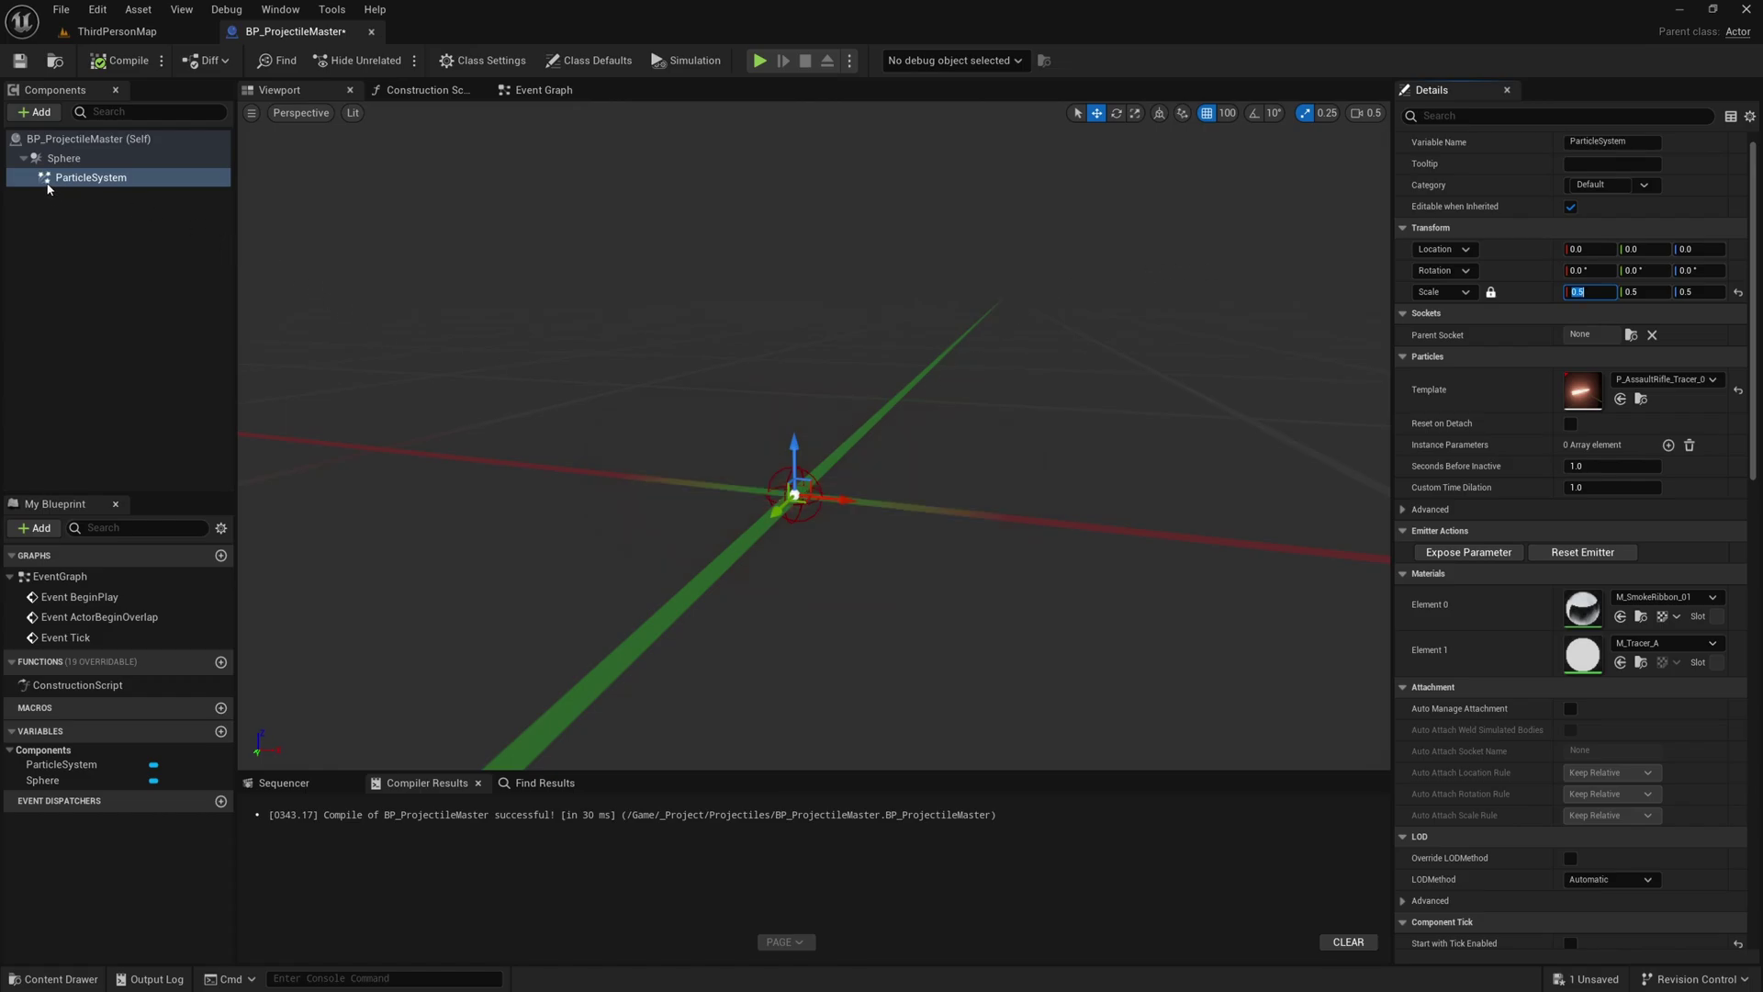
Add a Static Mesh component under the ParticleSystem, keeping its default name, and compile the Blueprint.
click(35, 112)
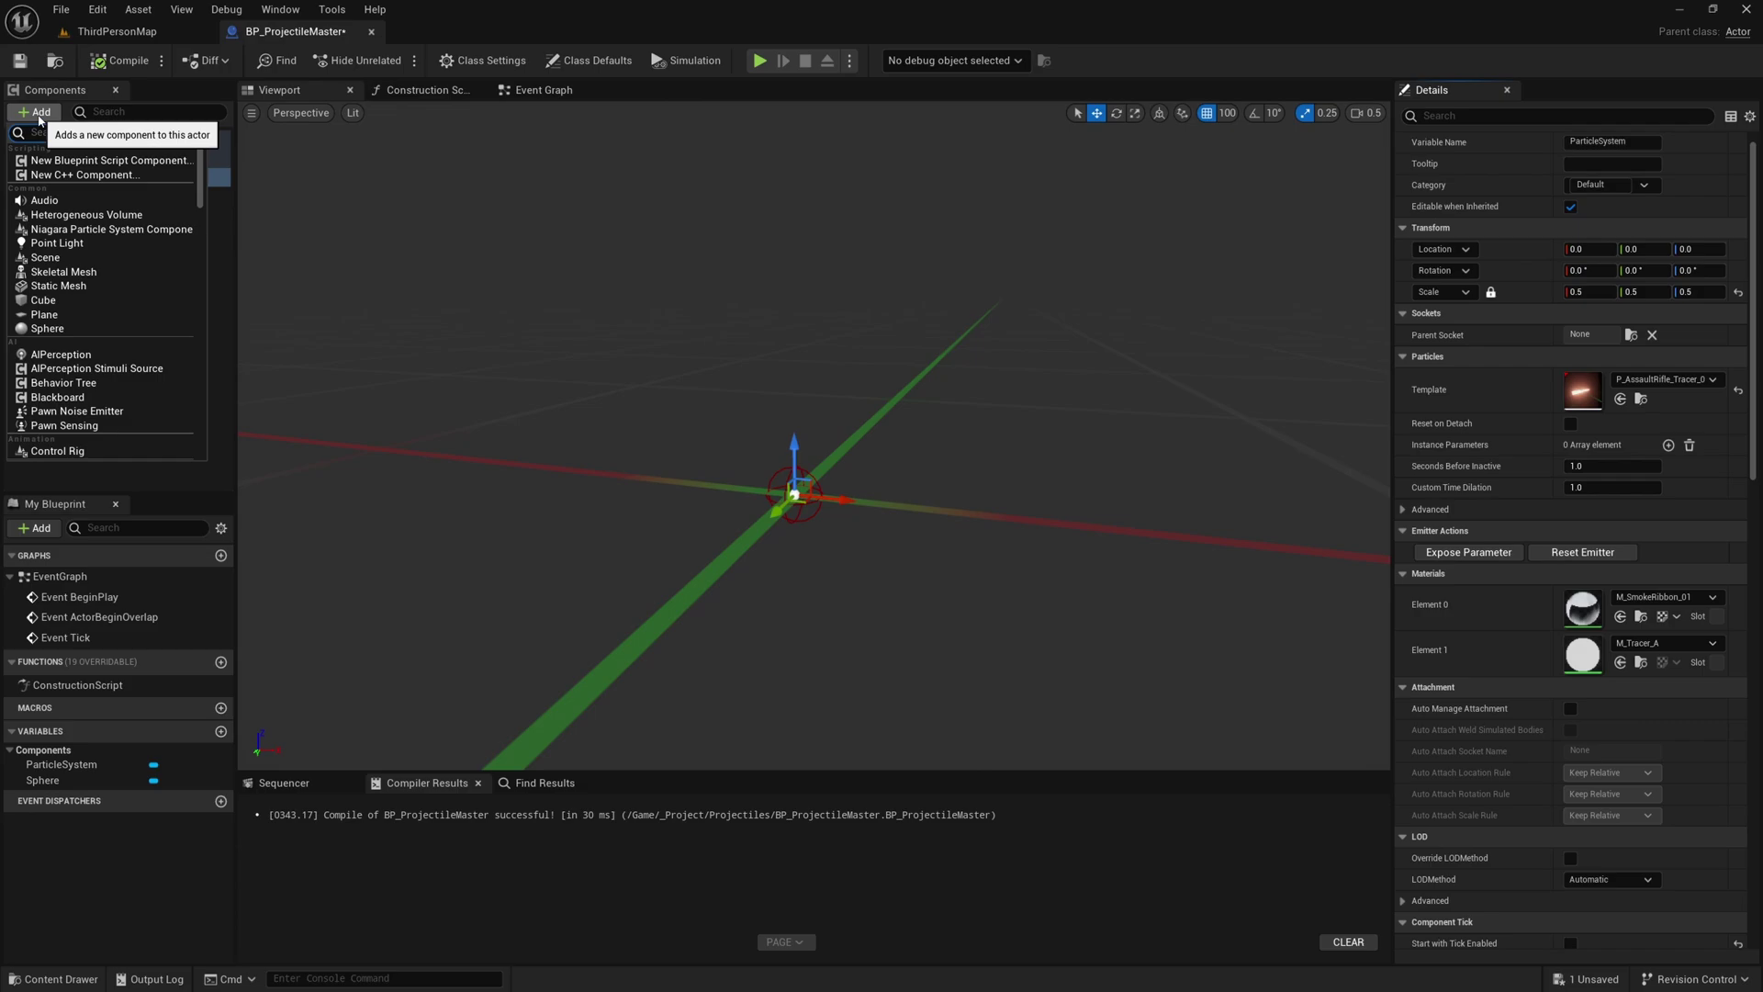
click(59, 287)
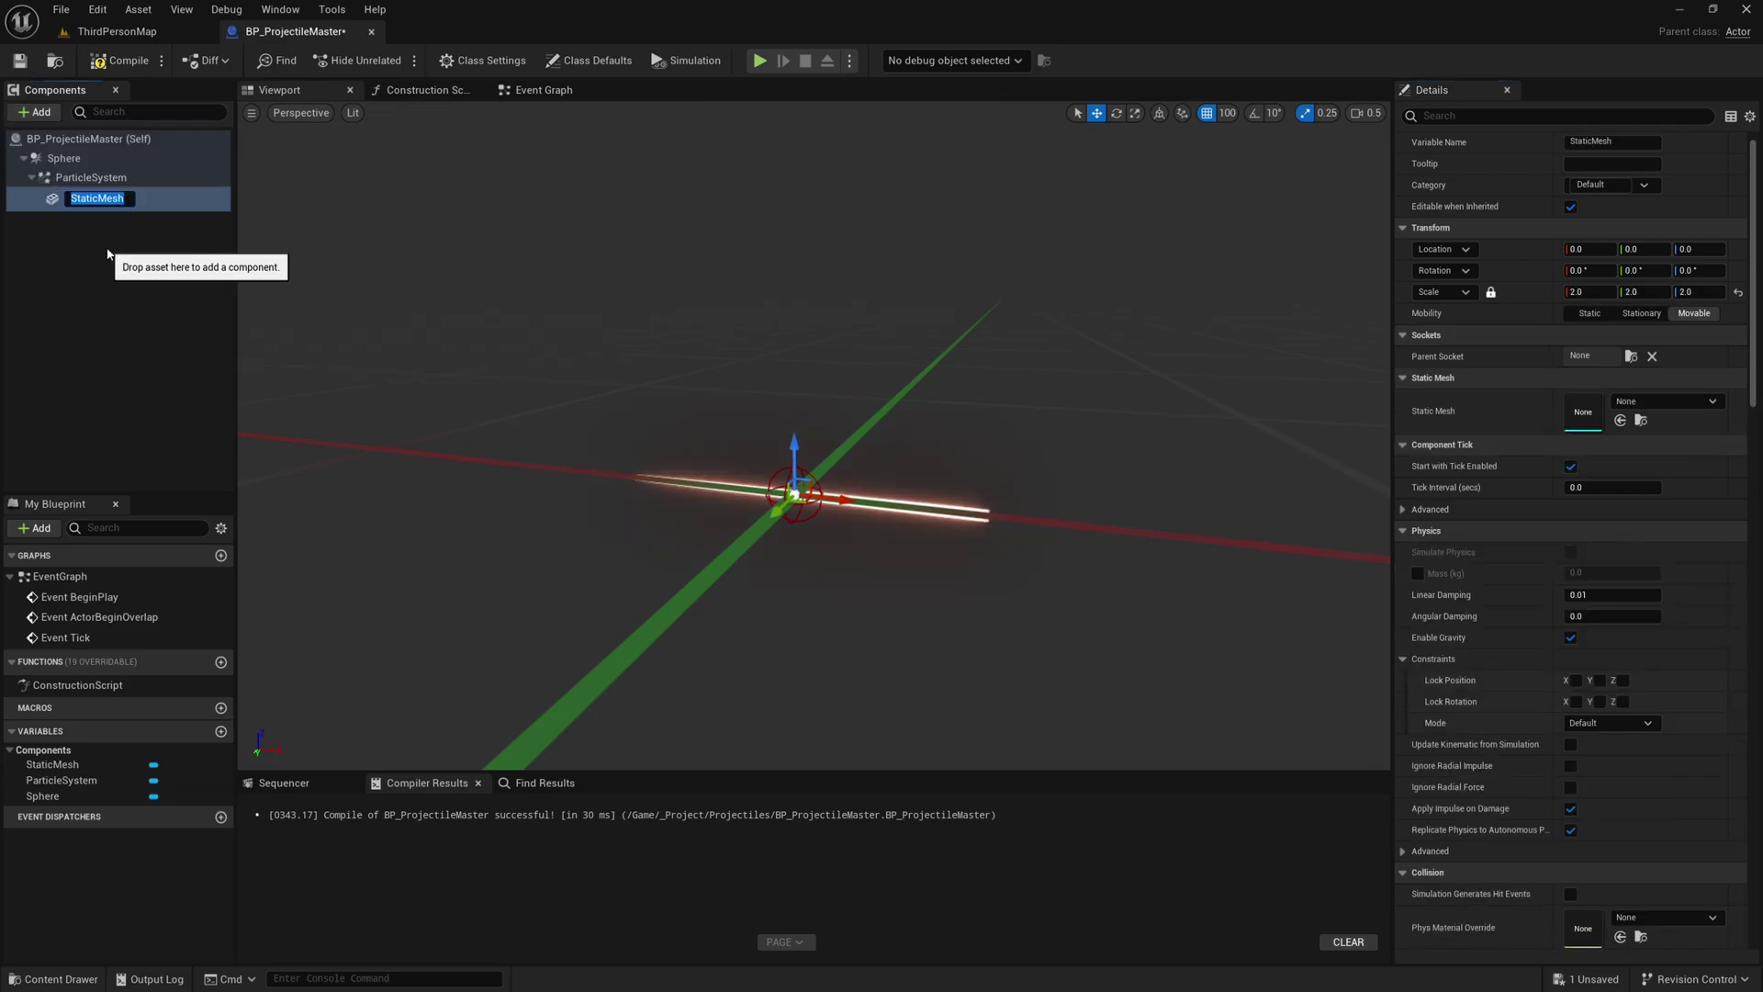
click(92, 197)
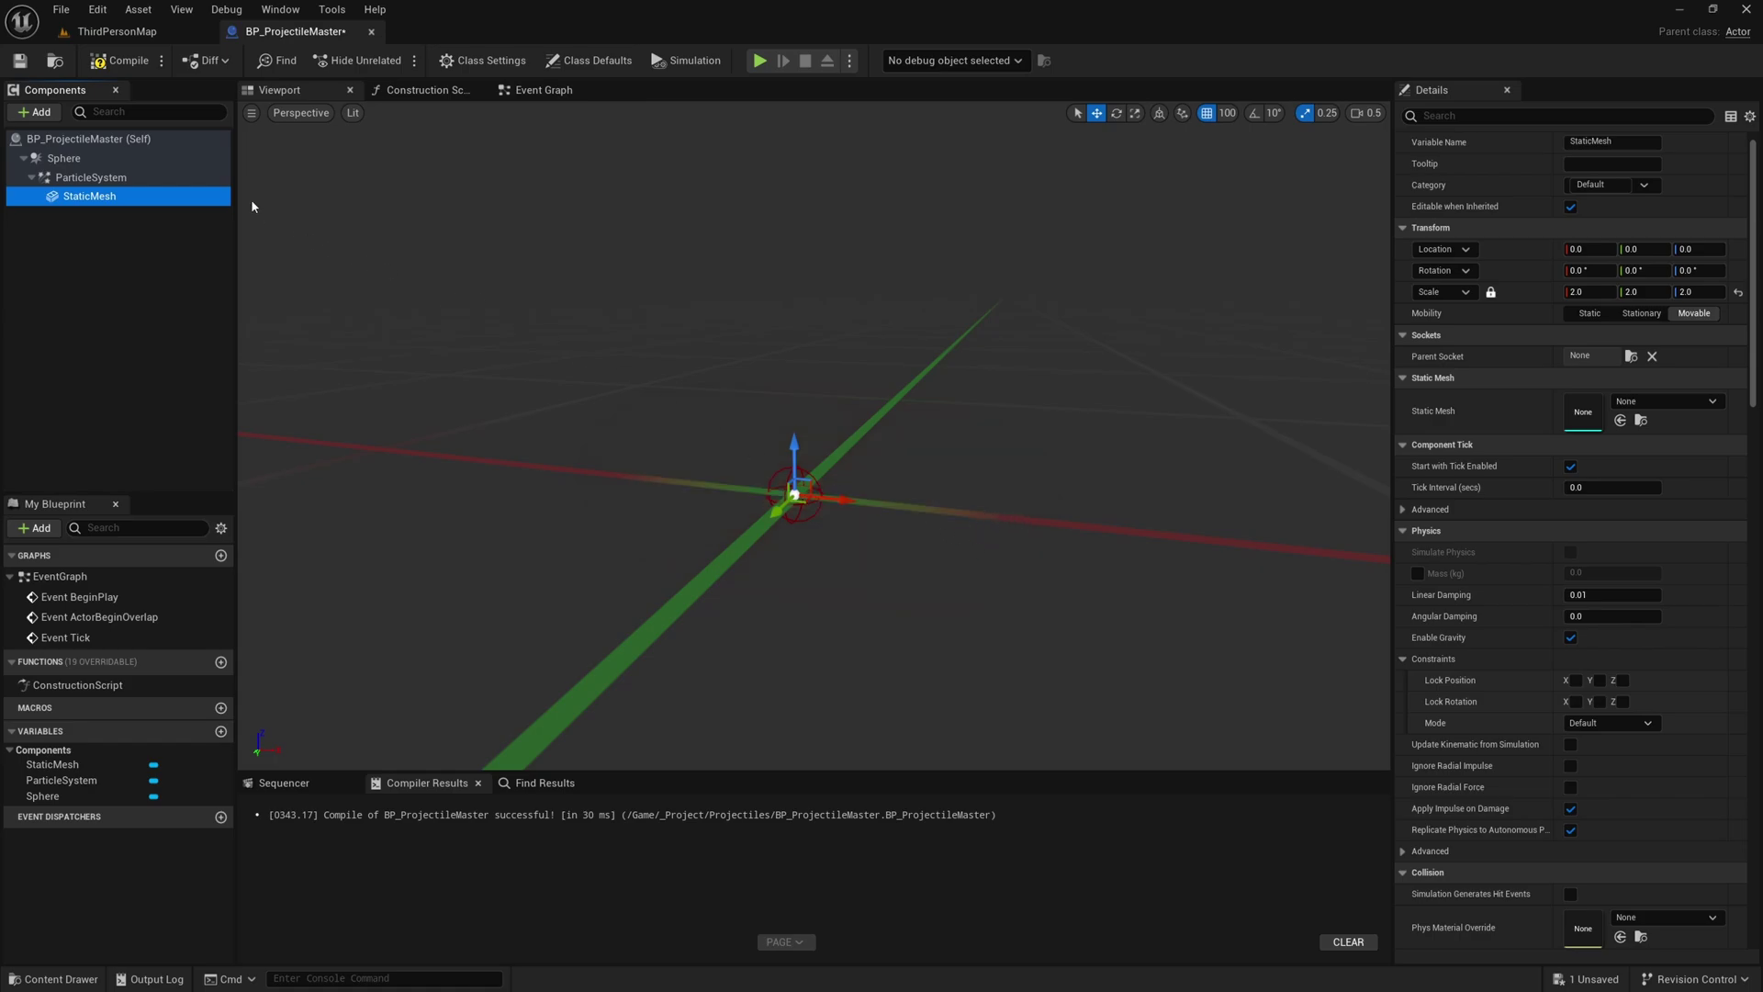
key(F7)
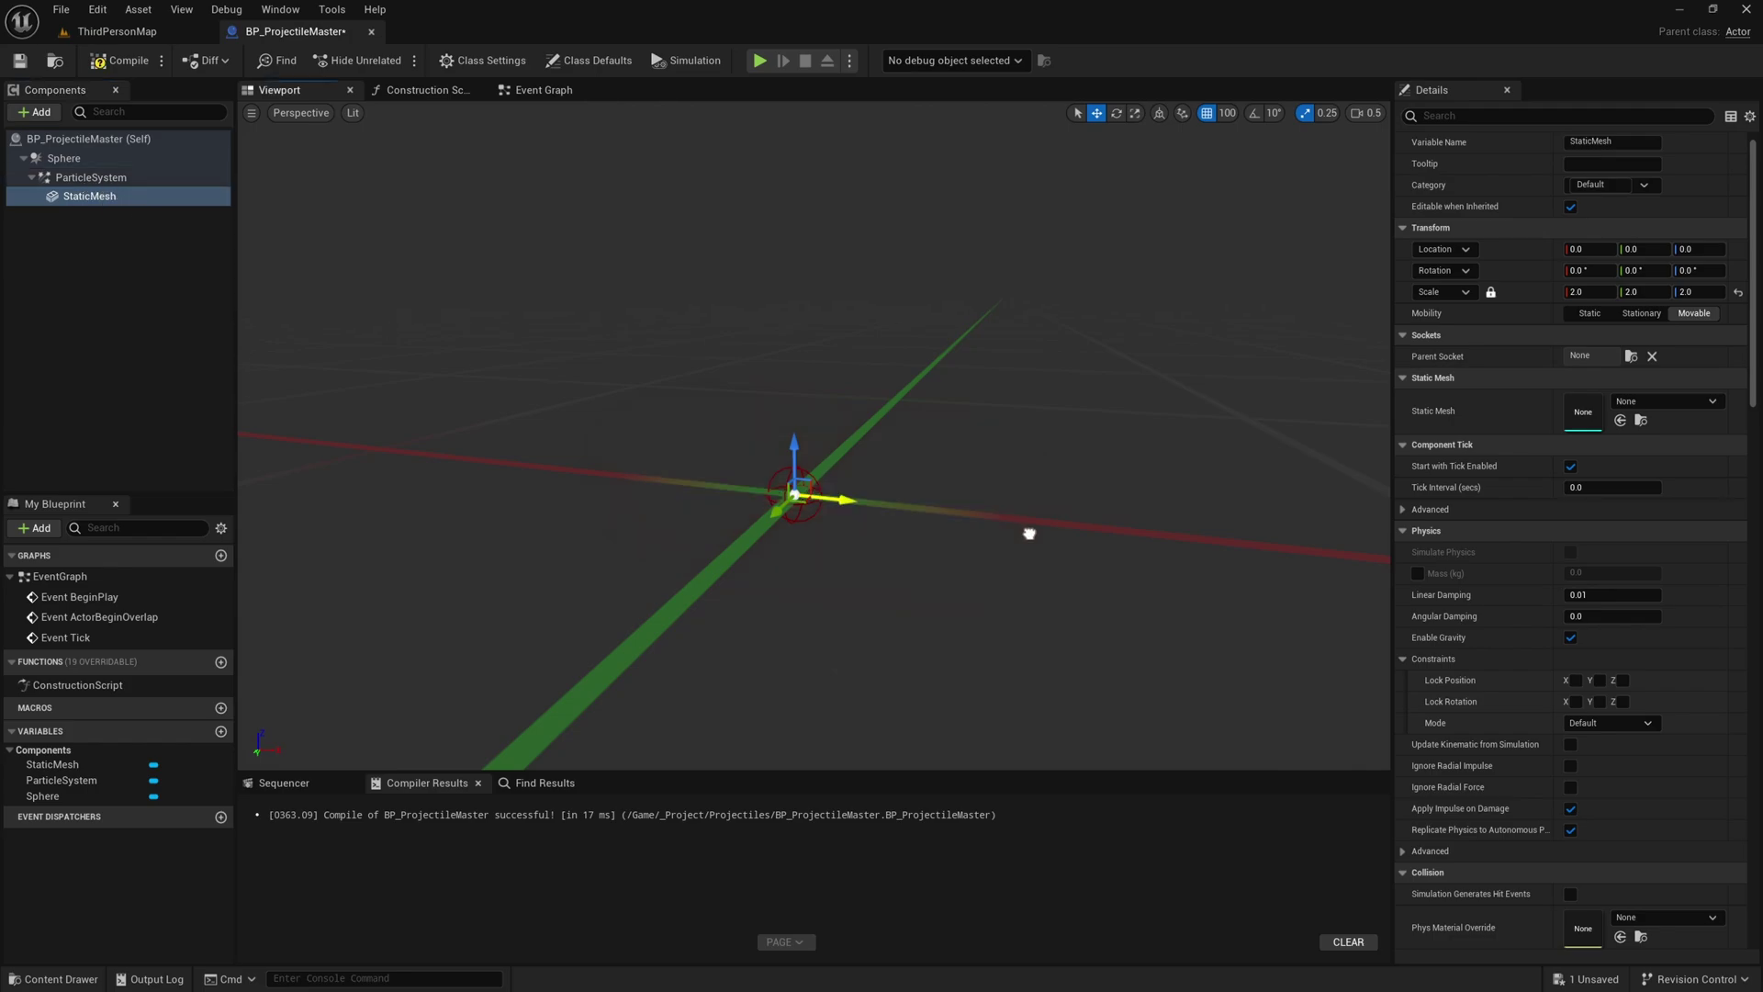
Set the grid snap size to 5, move the StaticMesh component to X location 60, and compile the Blueprint.
click(1227, 112)
click(1239, 179)
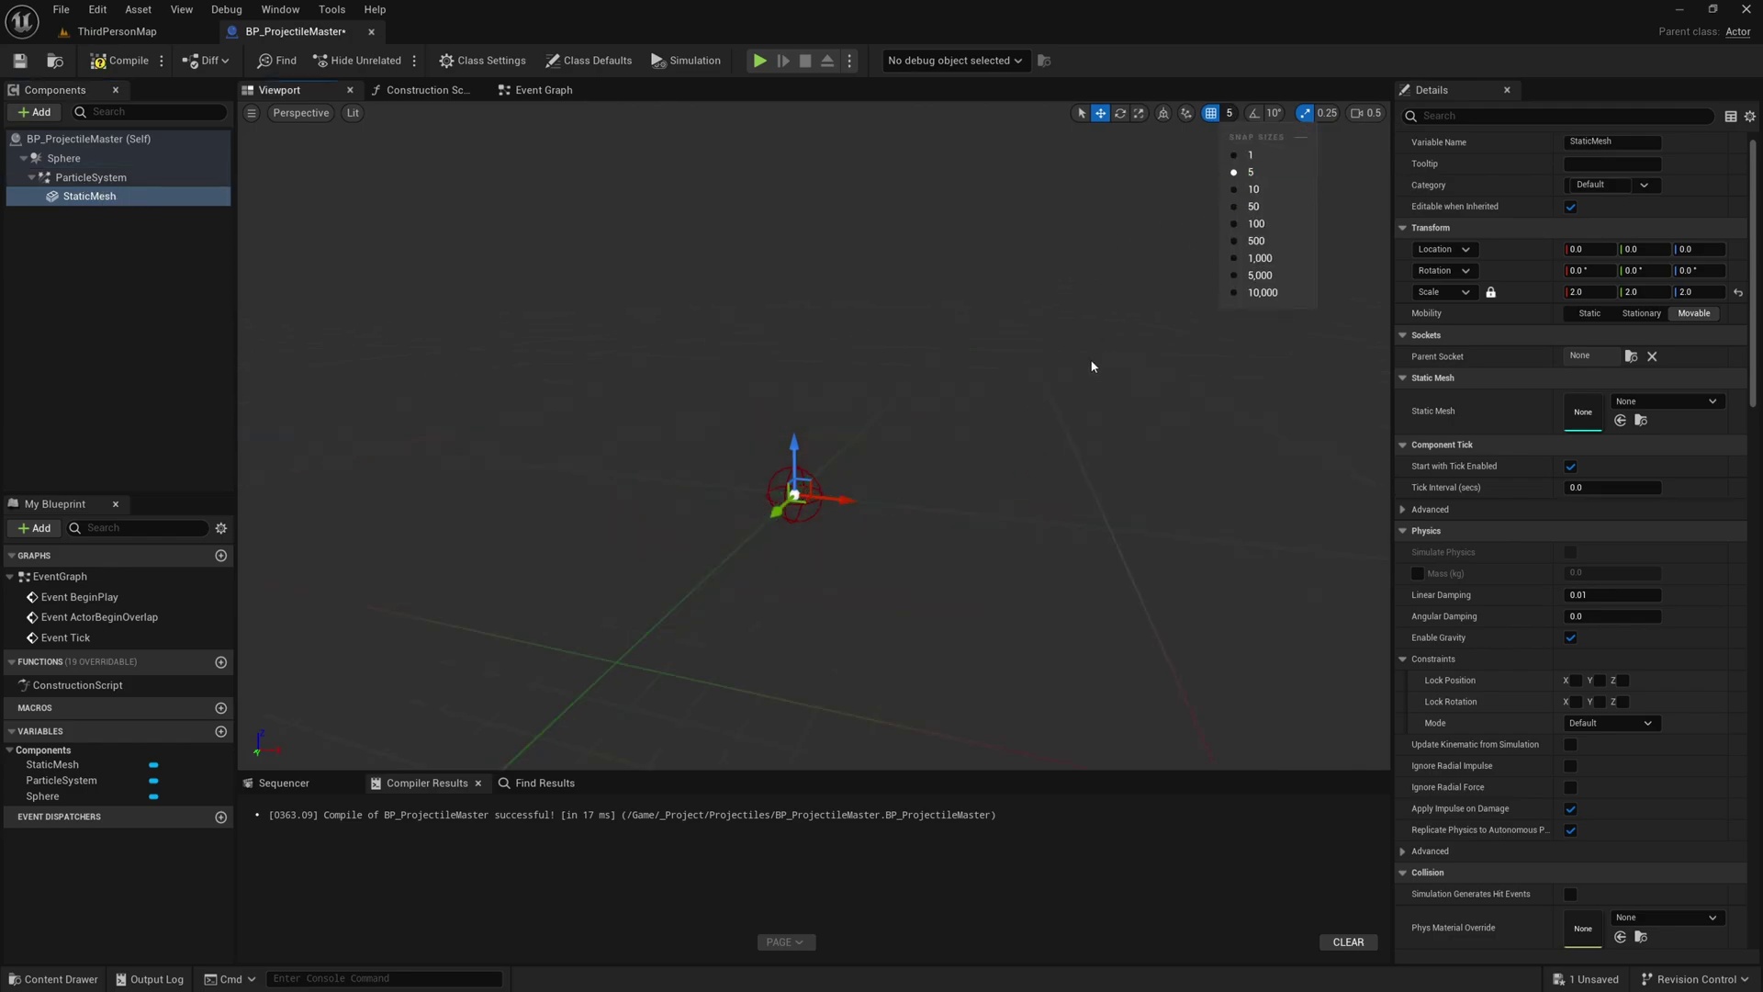
click(96, 63)
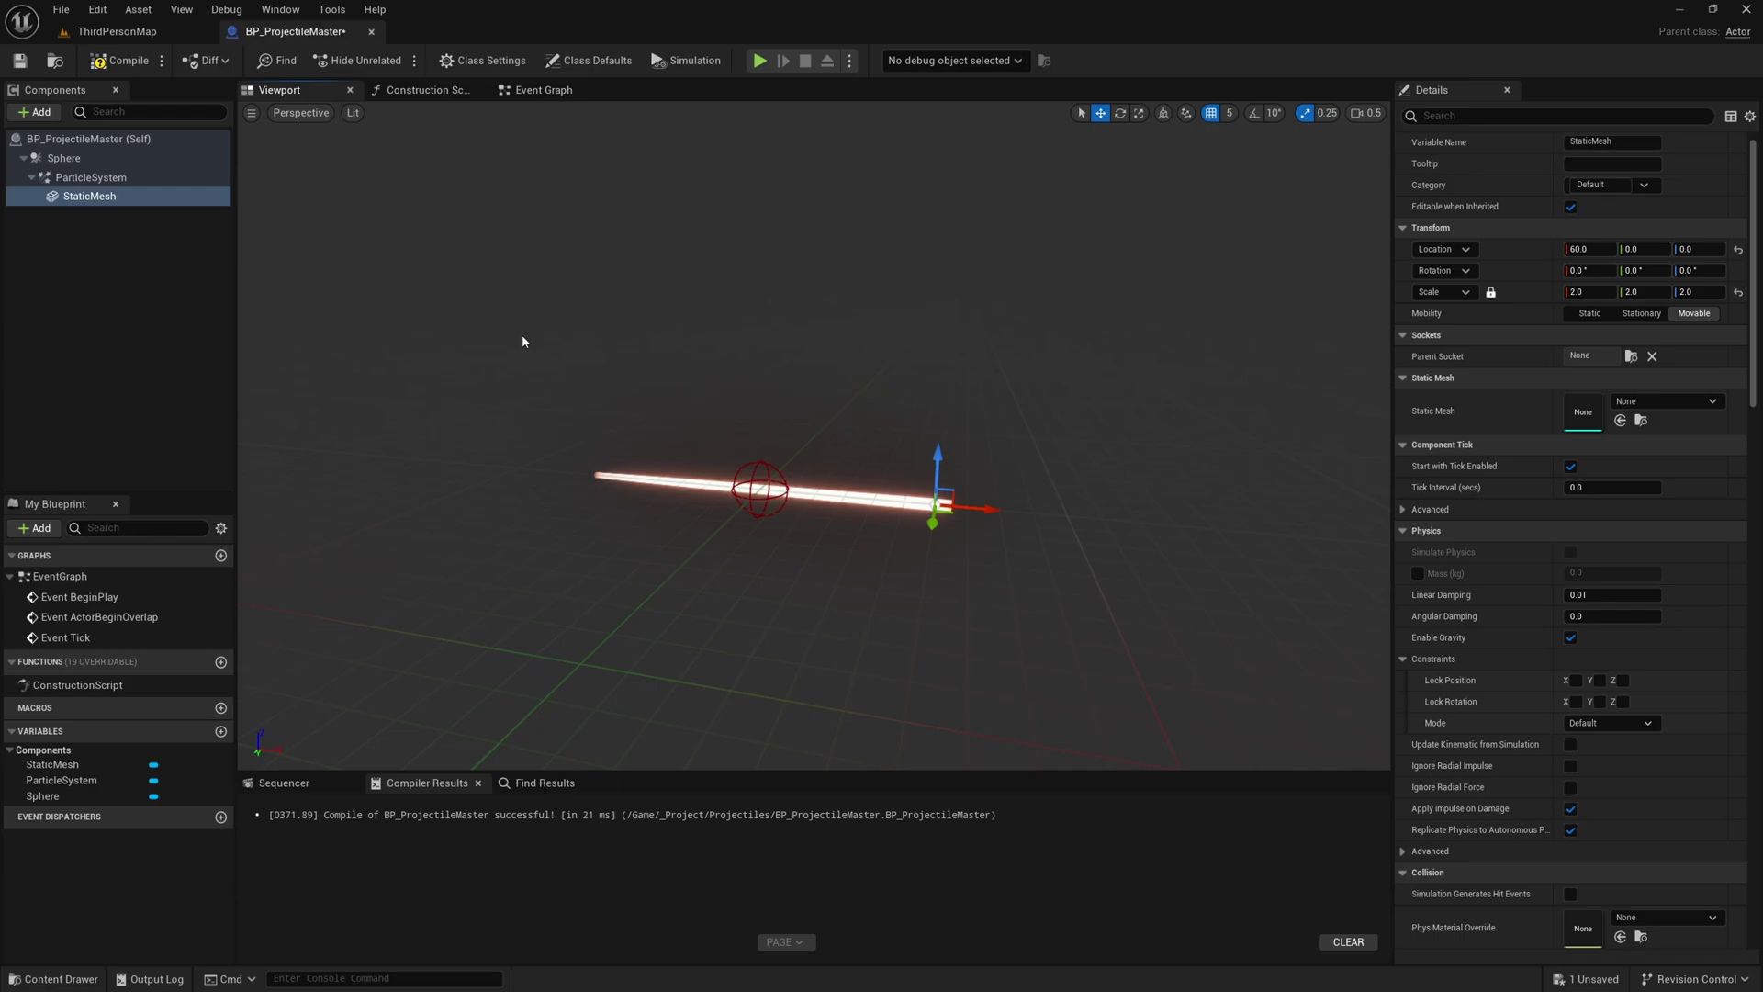
Search the static meshes for "ammo" and assign AssaultRifleA_Ammo to the StaticMesh component.
click(1643, 403)
text(a)
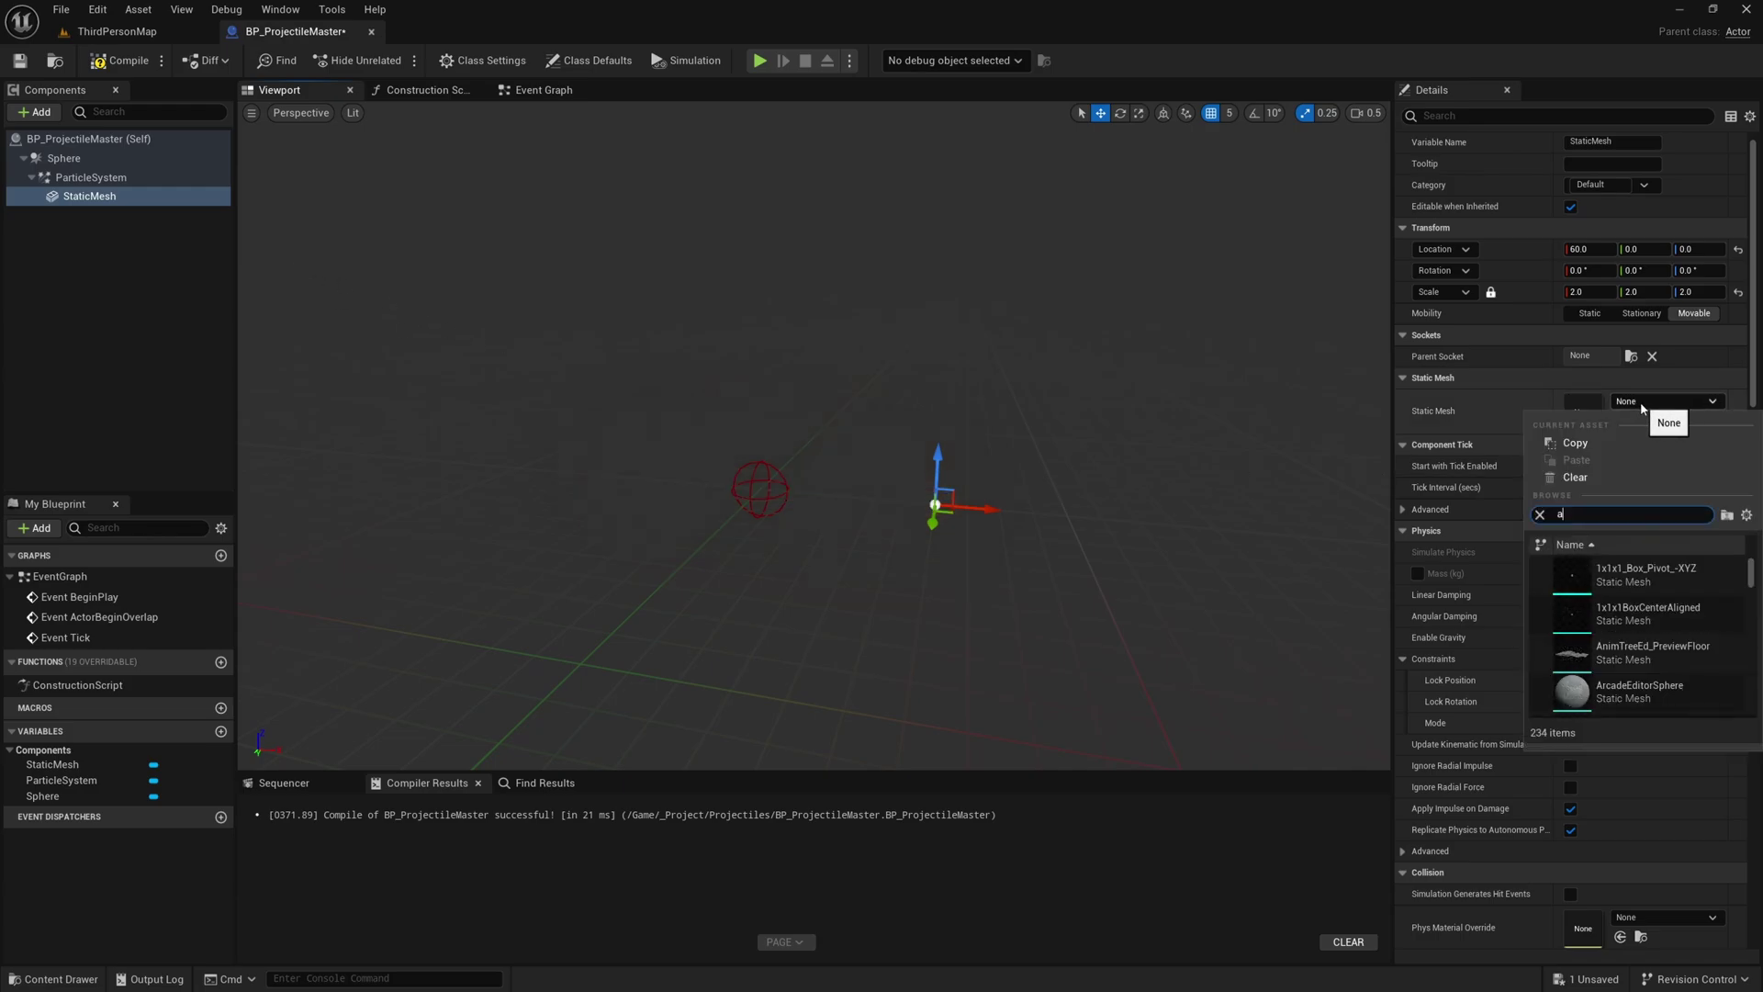
text(mmo)
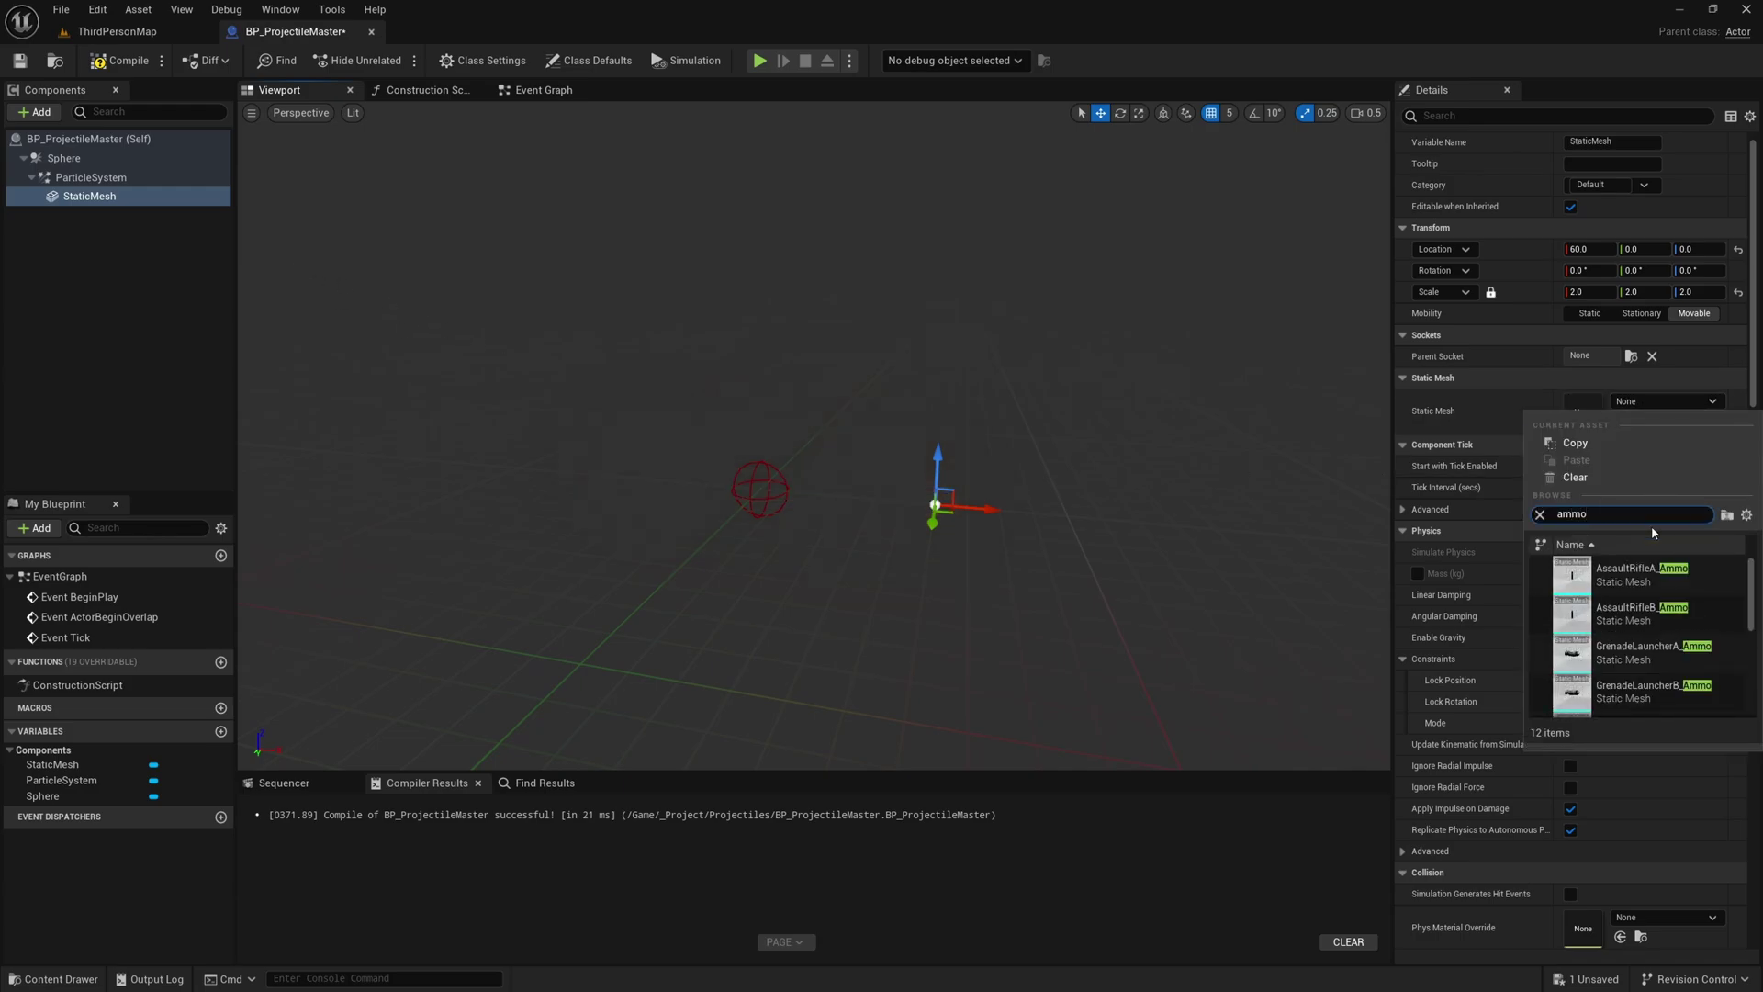
click(1621, 580)
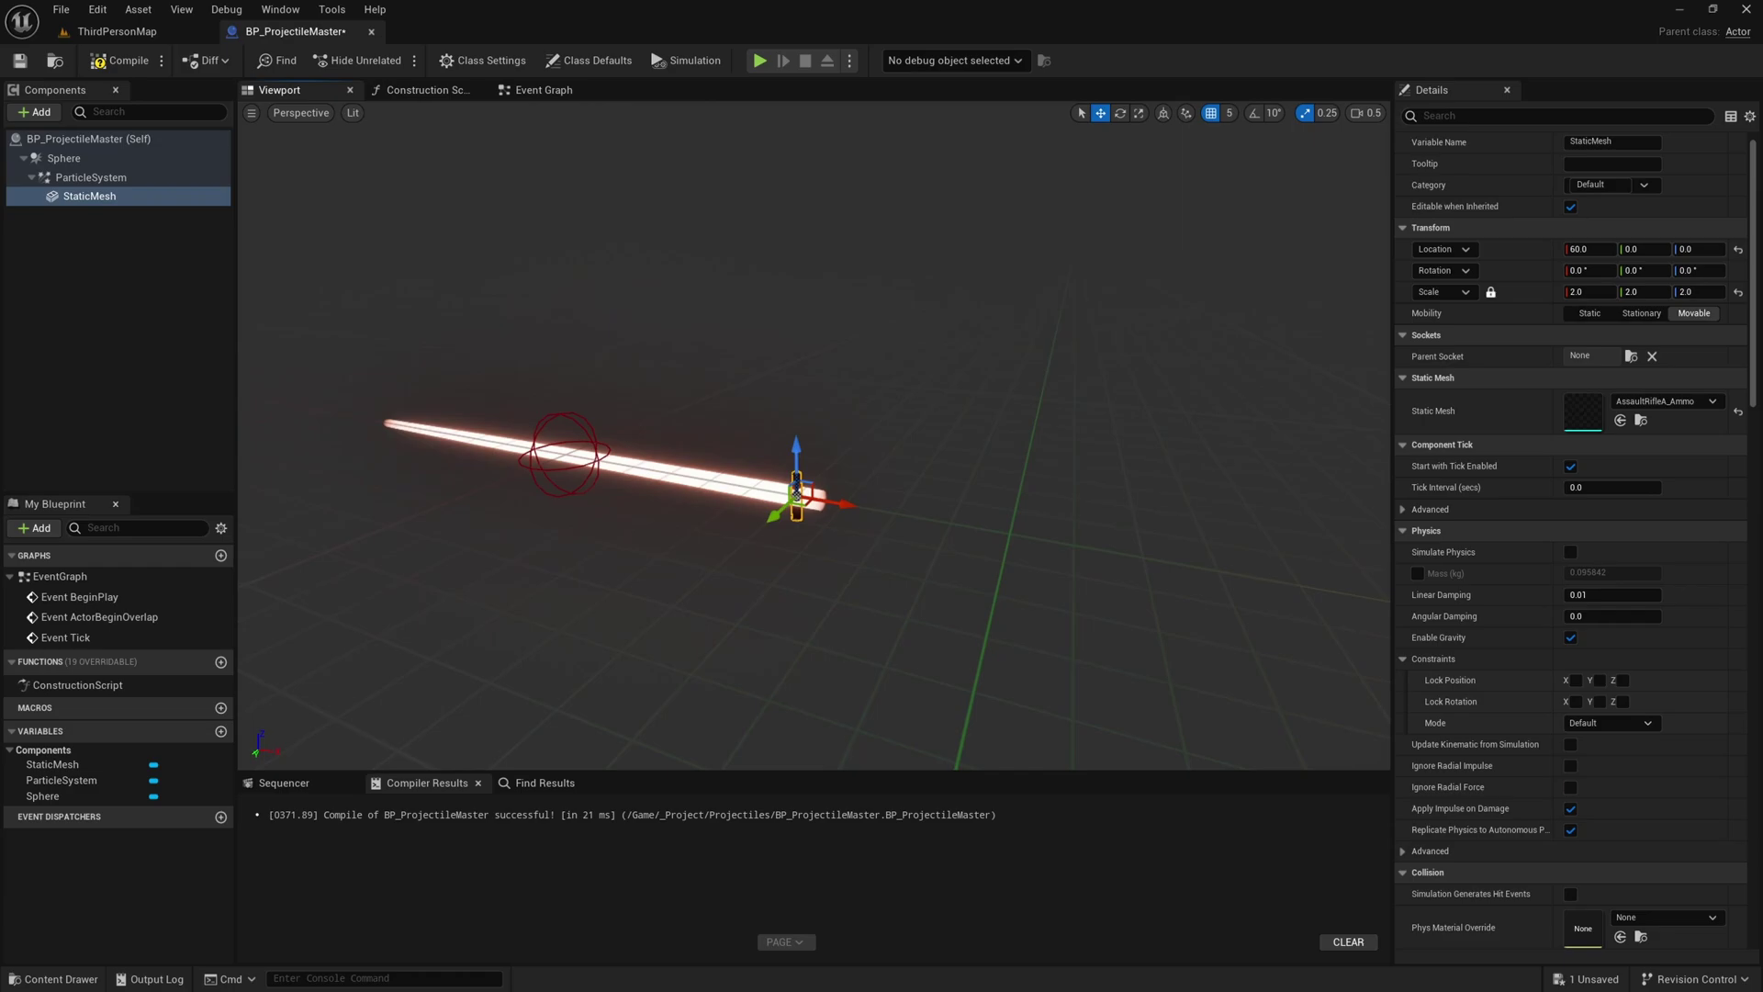
Rotate the ammo mesh to -90° on the Y rotation axis with 10° rotation snapping enabled, so it lines up with the tracer.
key(e)
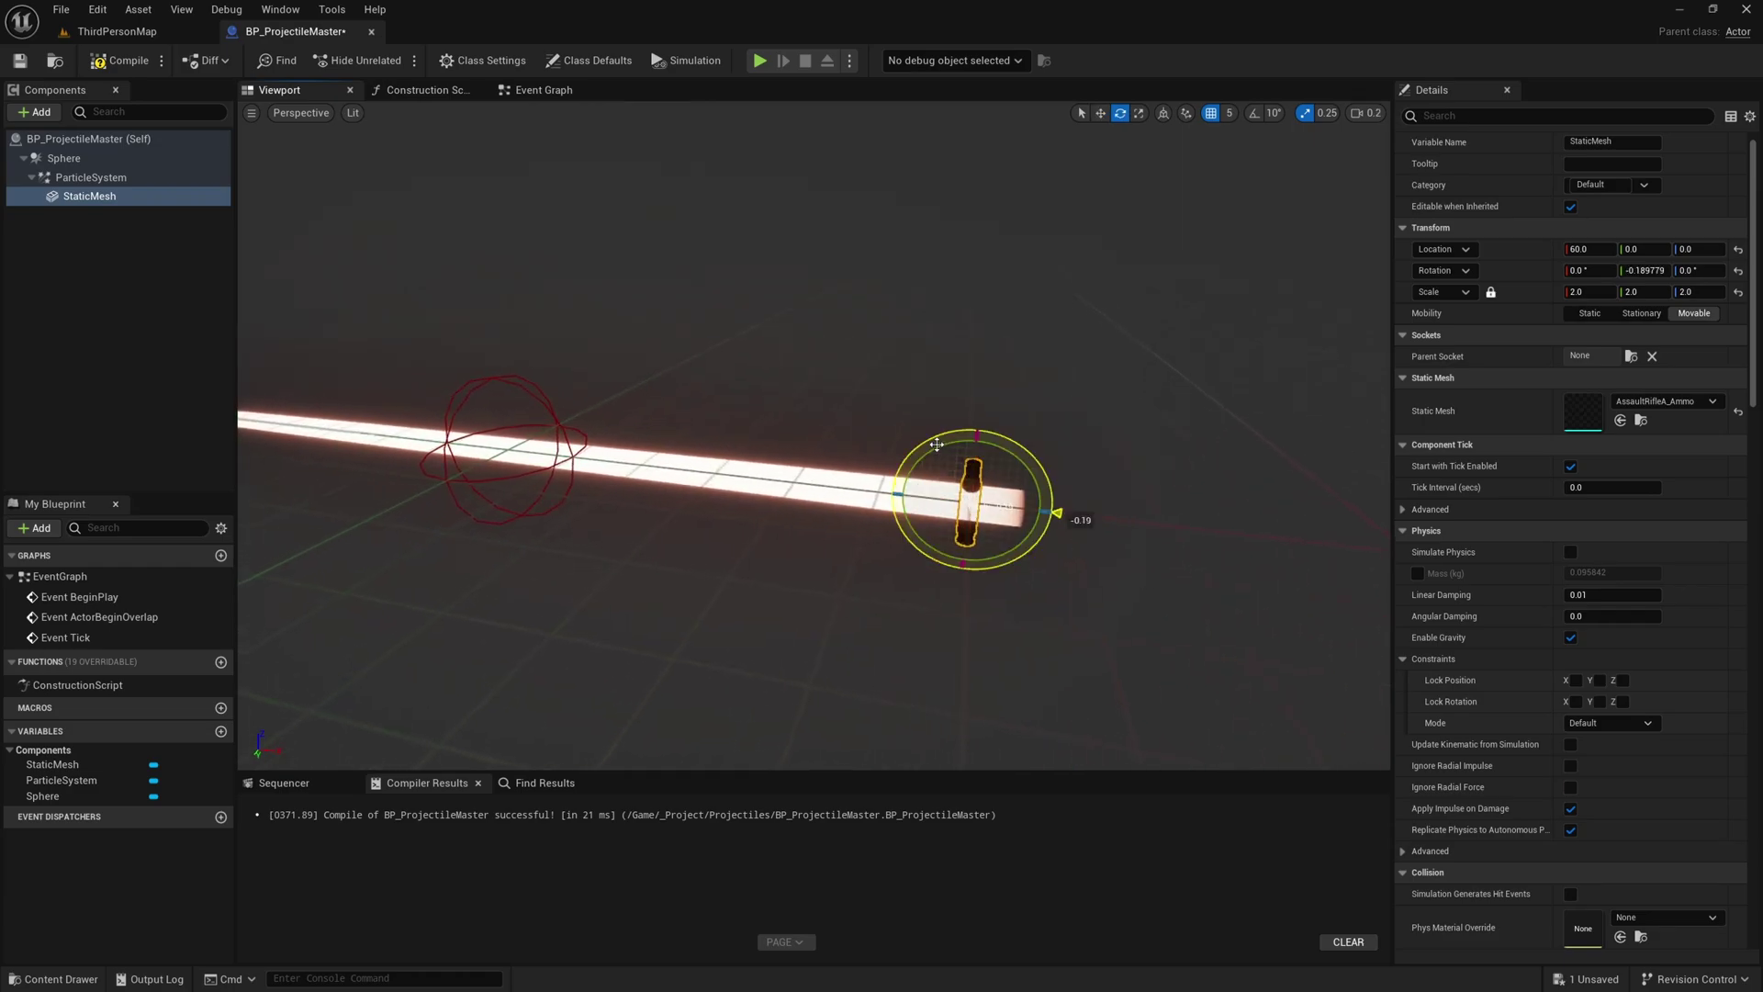
drag(1056, 512, 1049, 537)
key(ctrl+z)
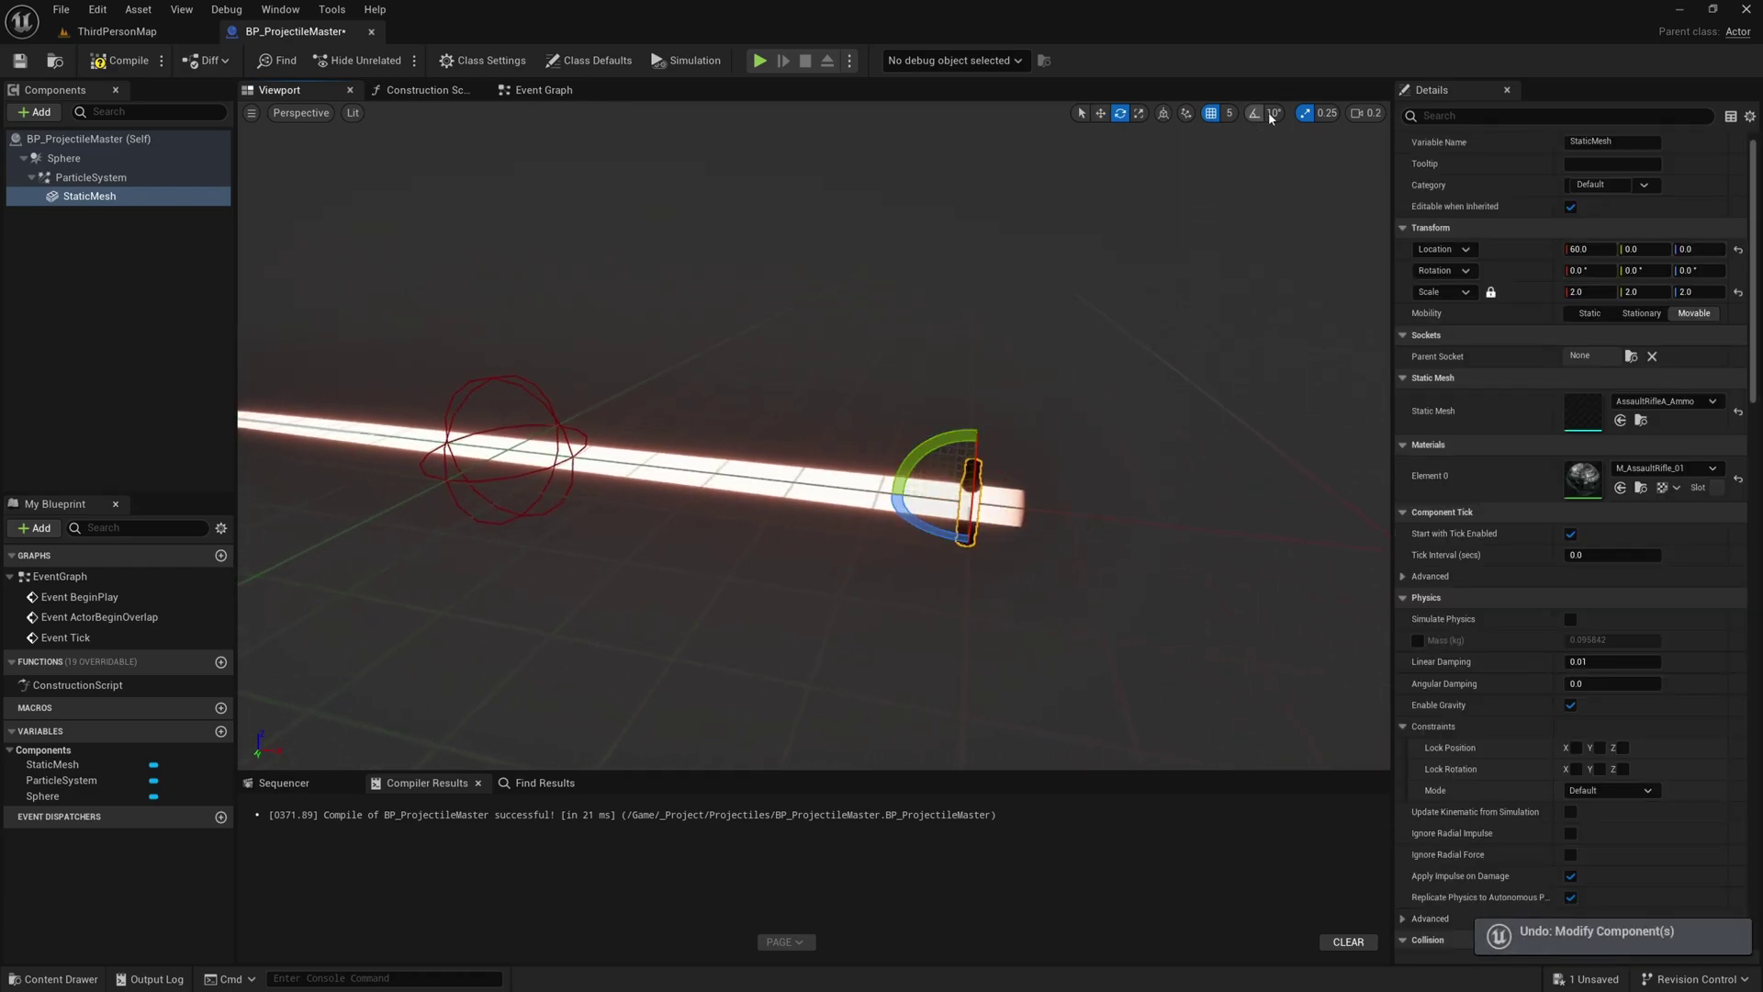
drag(937, 452, 952, 569)
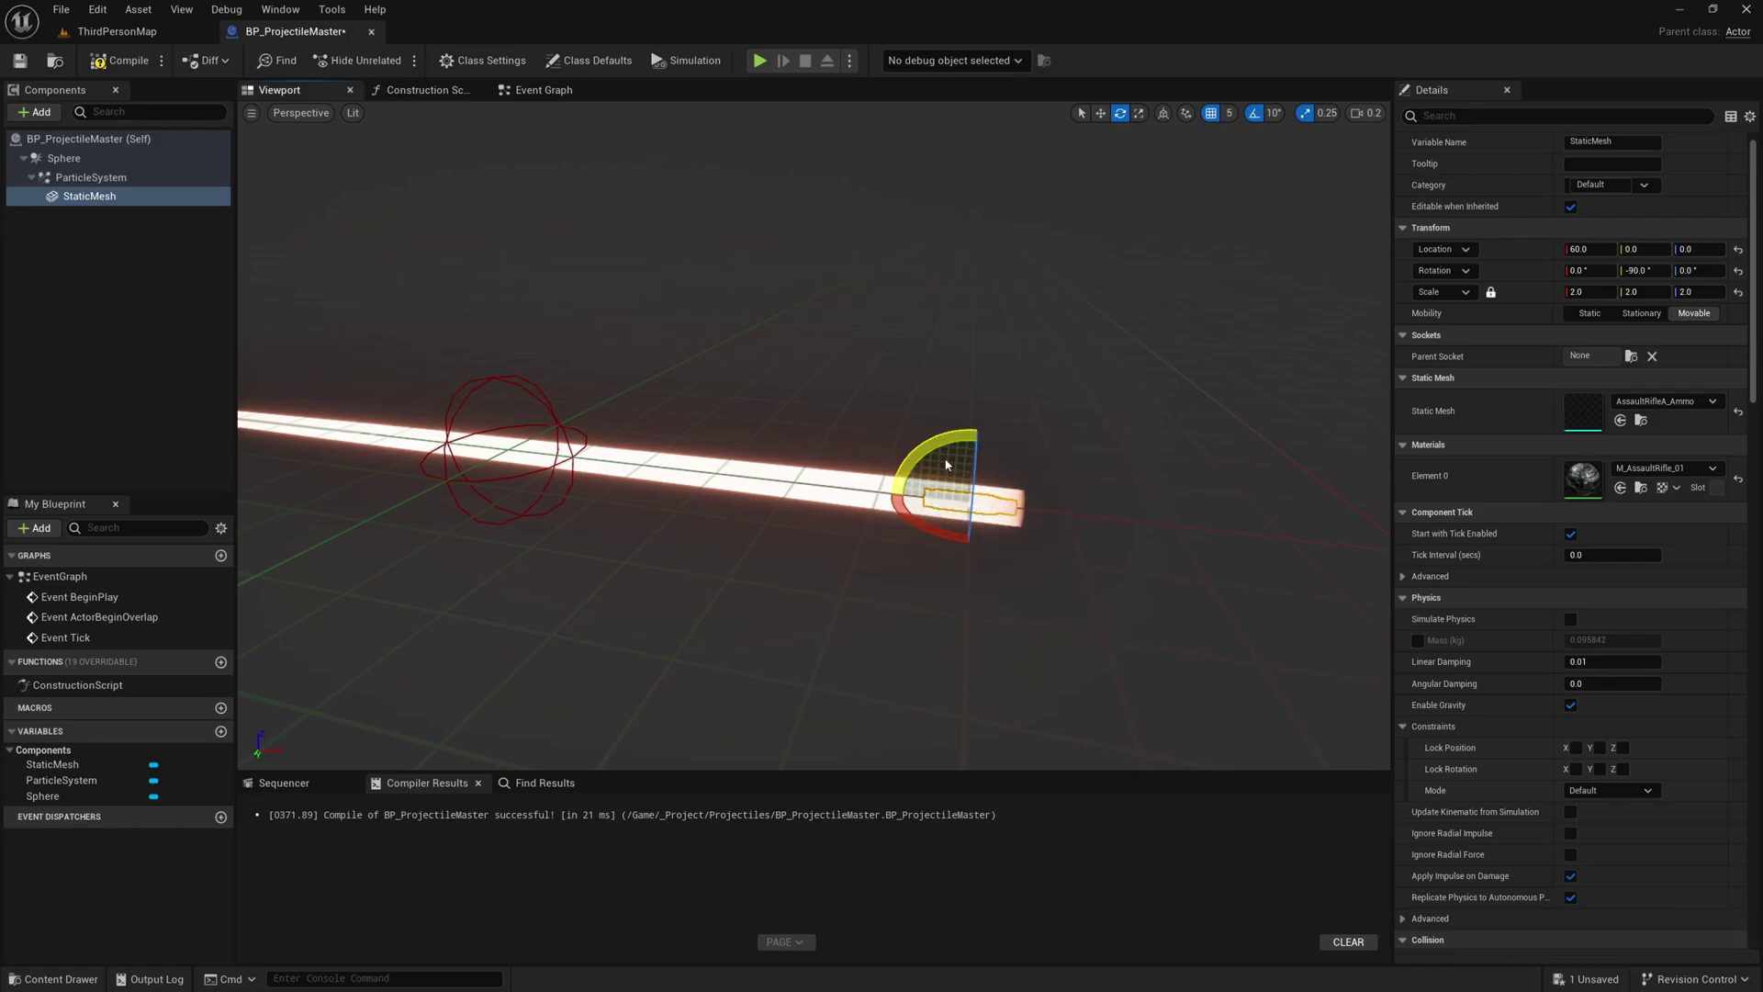
Move the ammo mesh forward along the tracer to X location 70, at the front tip of the beam.
drag(1021, 508, 1159, 520)
right_drag(1158, 521, 1184, 551)
right_drag(1028, 527, 1040, 613)
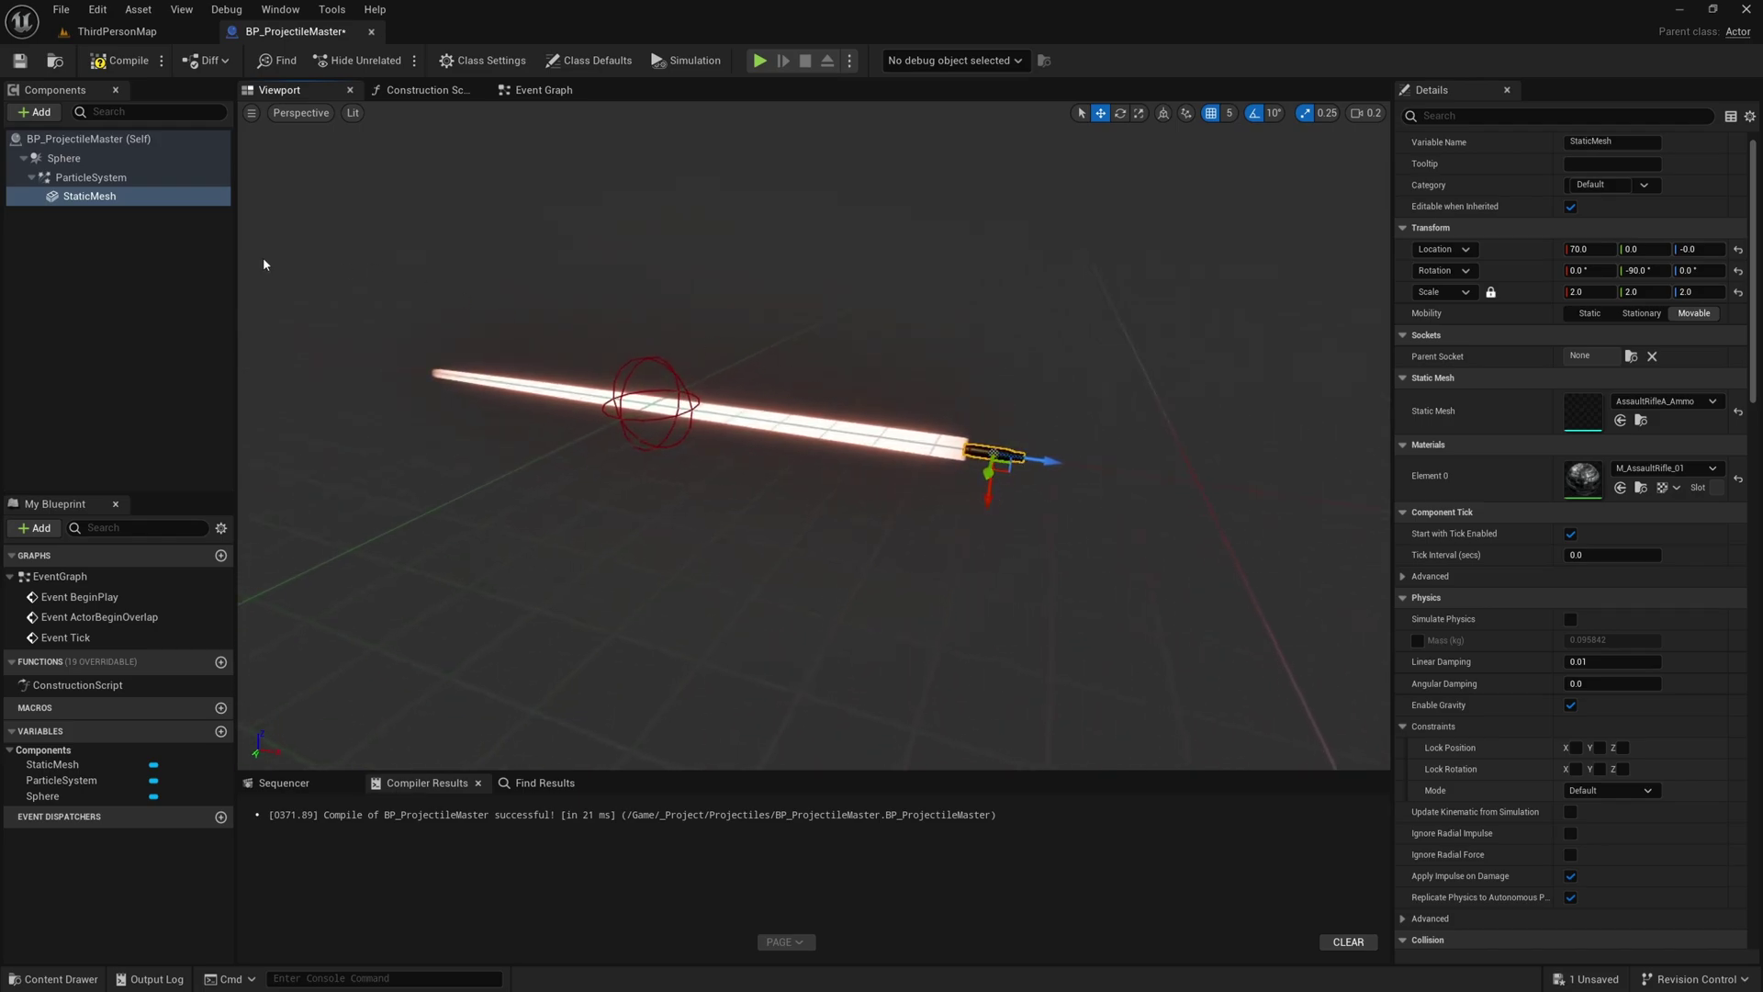
alt+drag(1016, 509, 1006, 426)
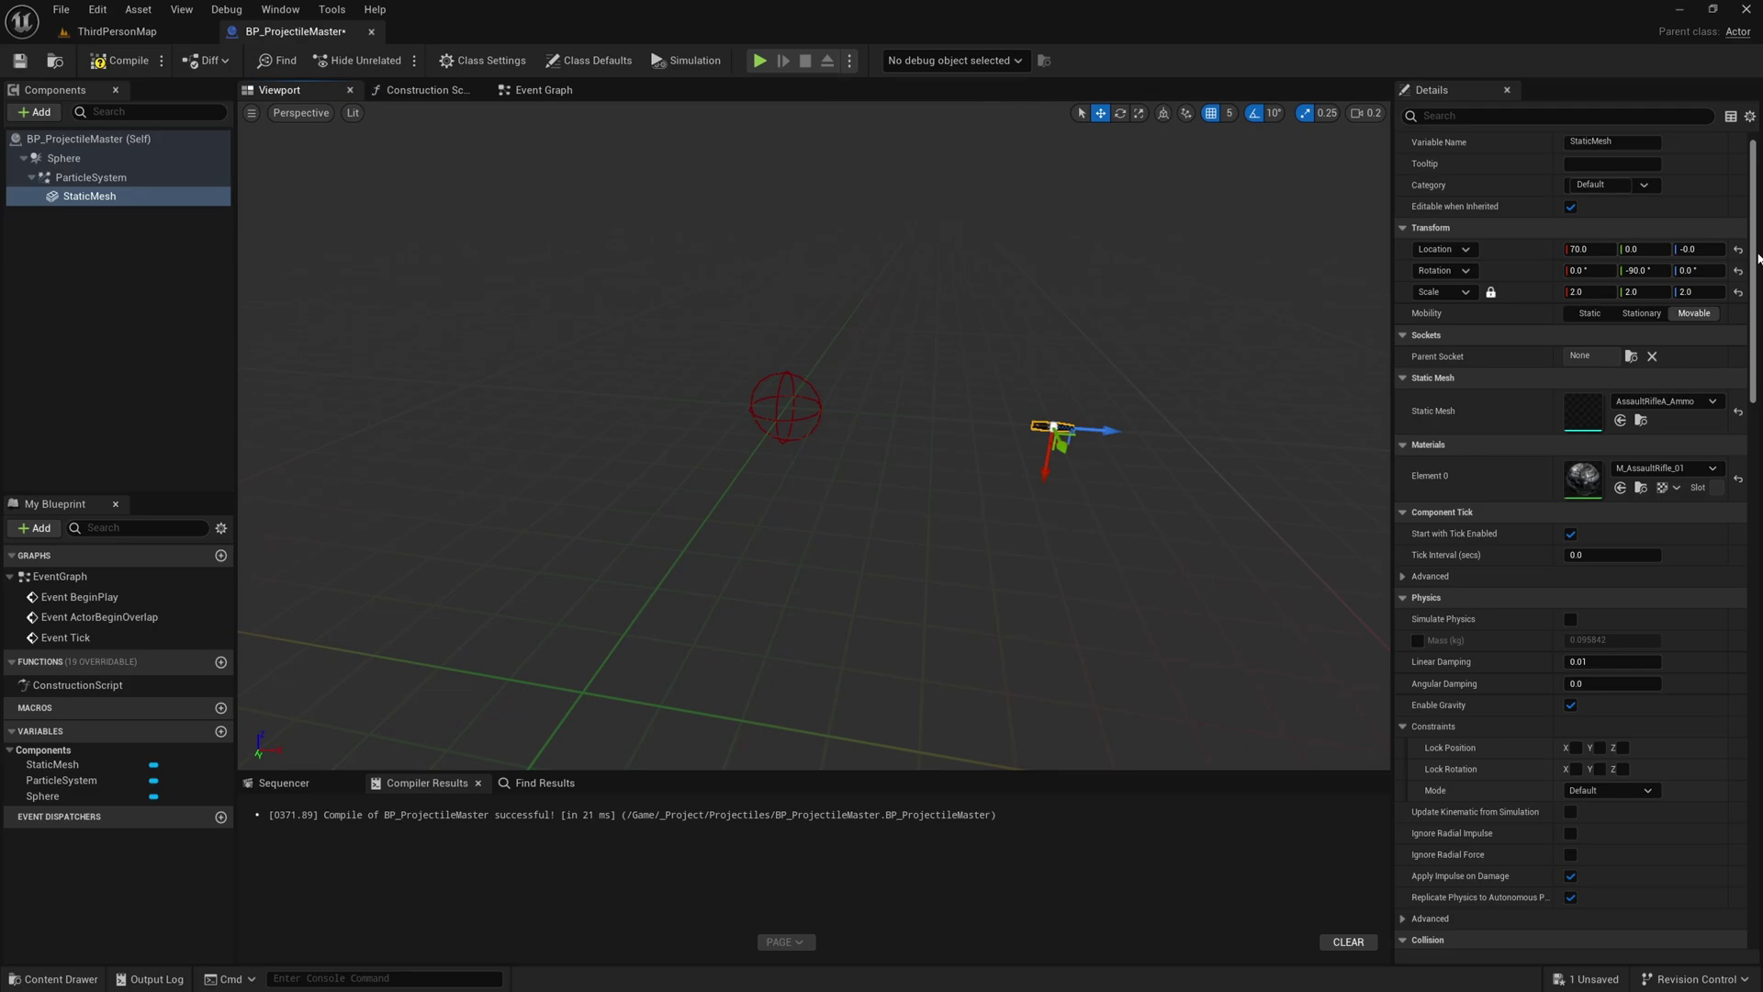
Set the StaticMesh component's collision preset to NoCollision.
scroll(1736, 436, down, 10)
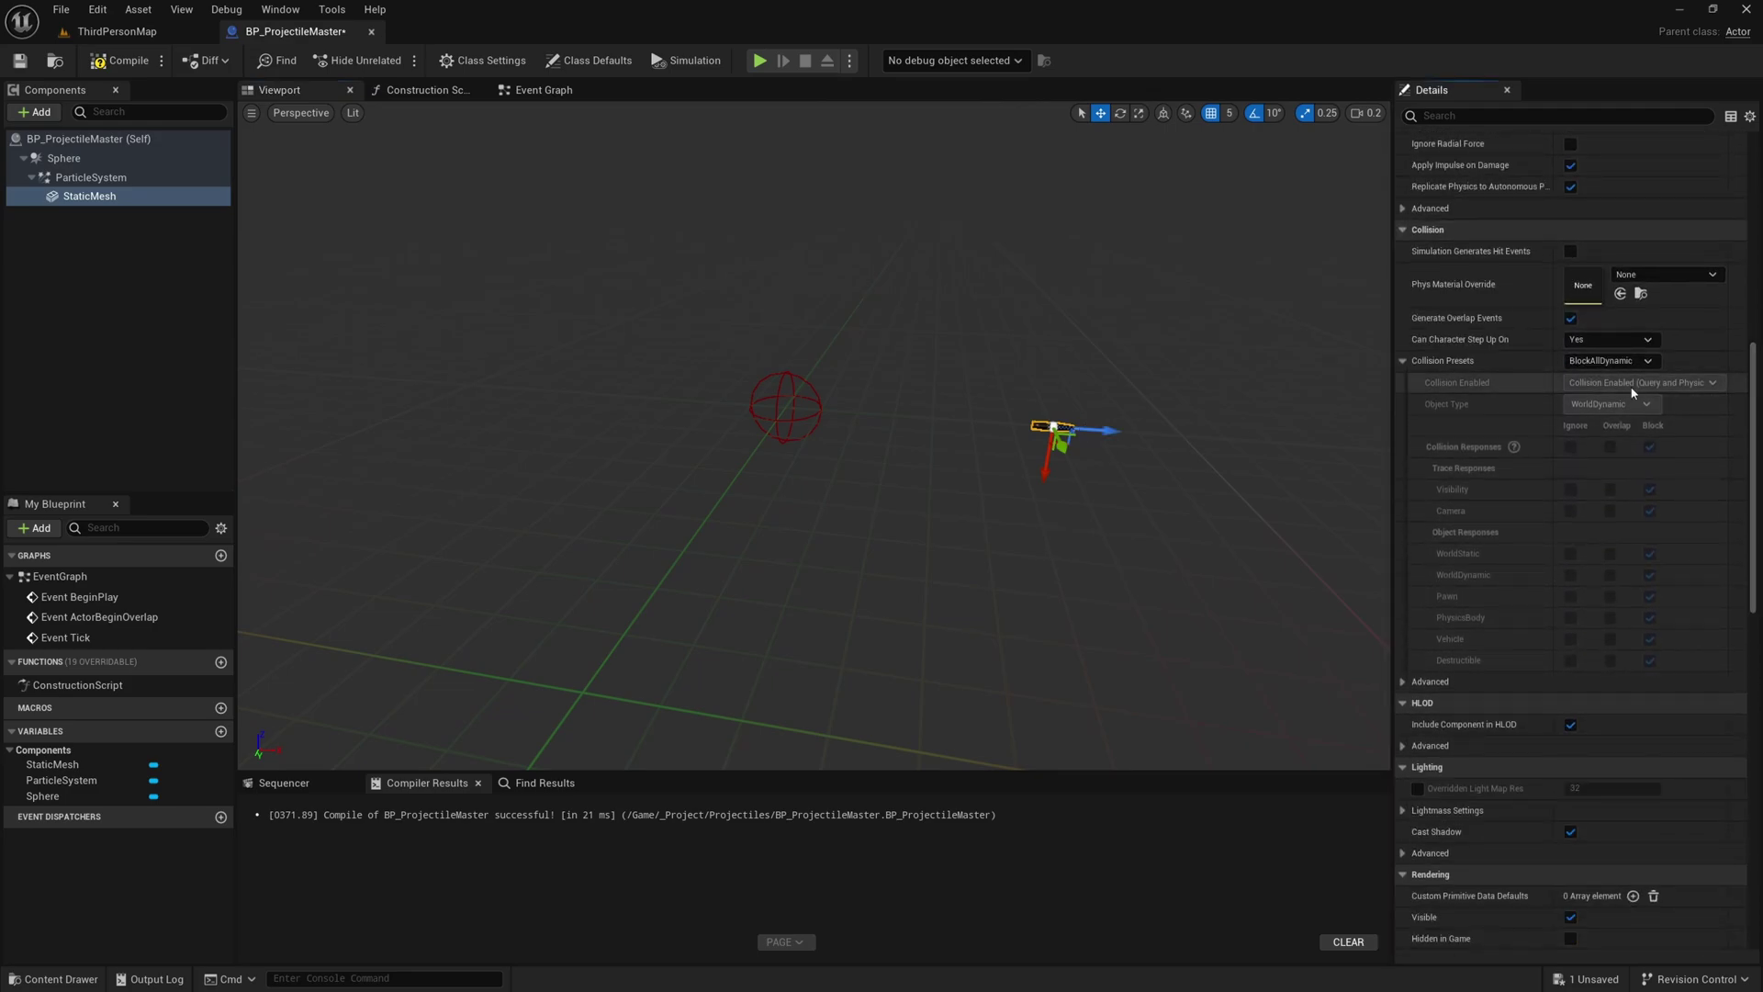
click(1621, 361)
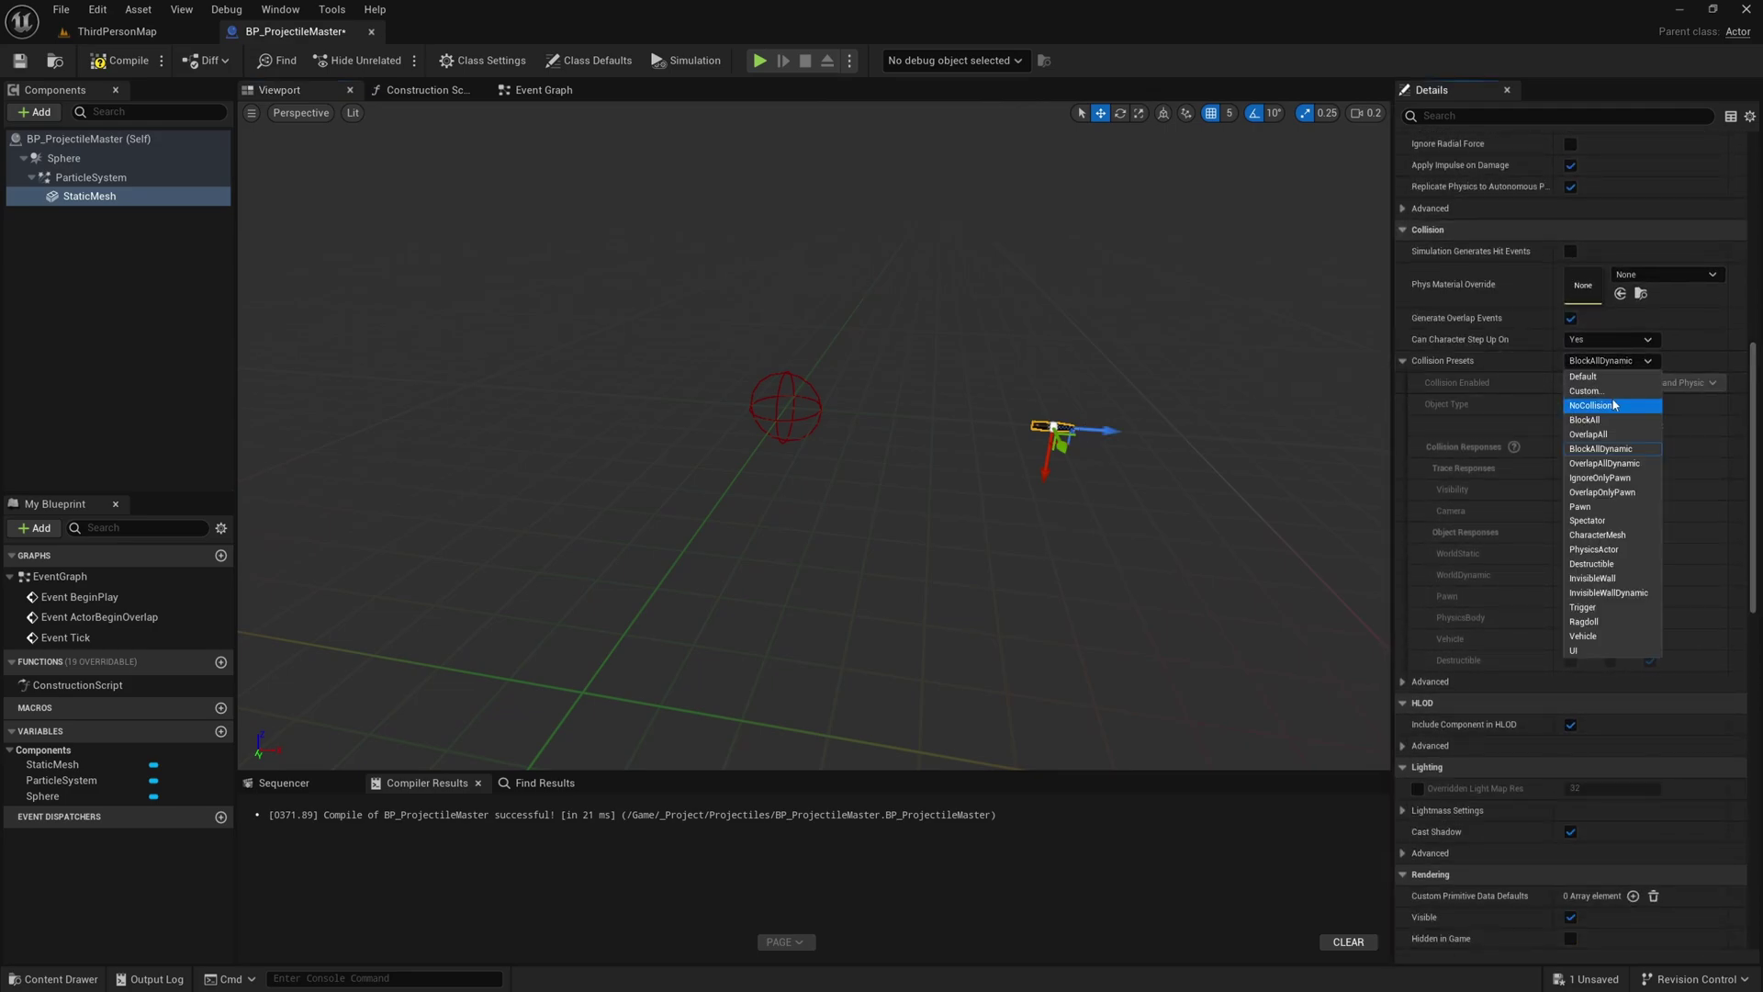
click(1597, 398)
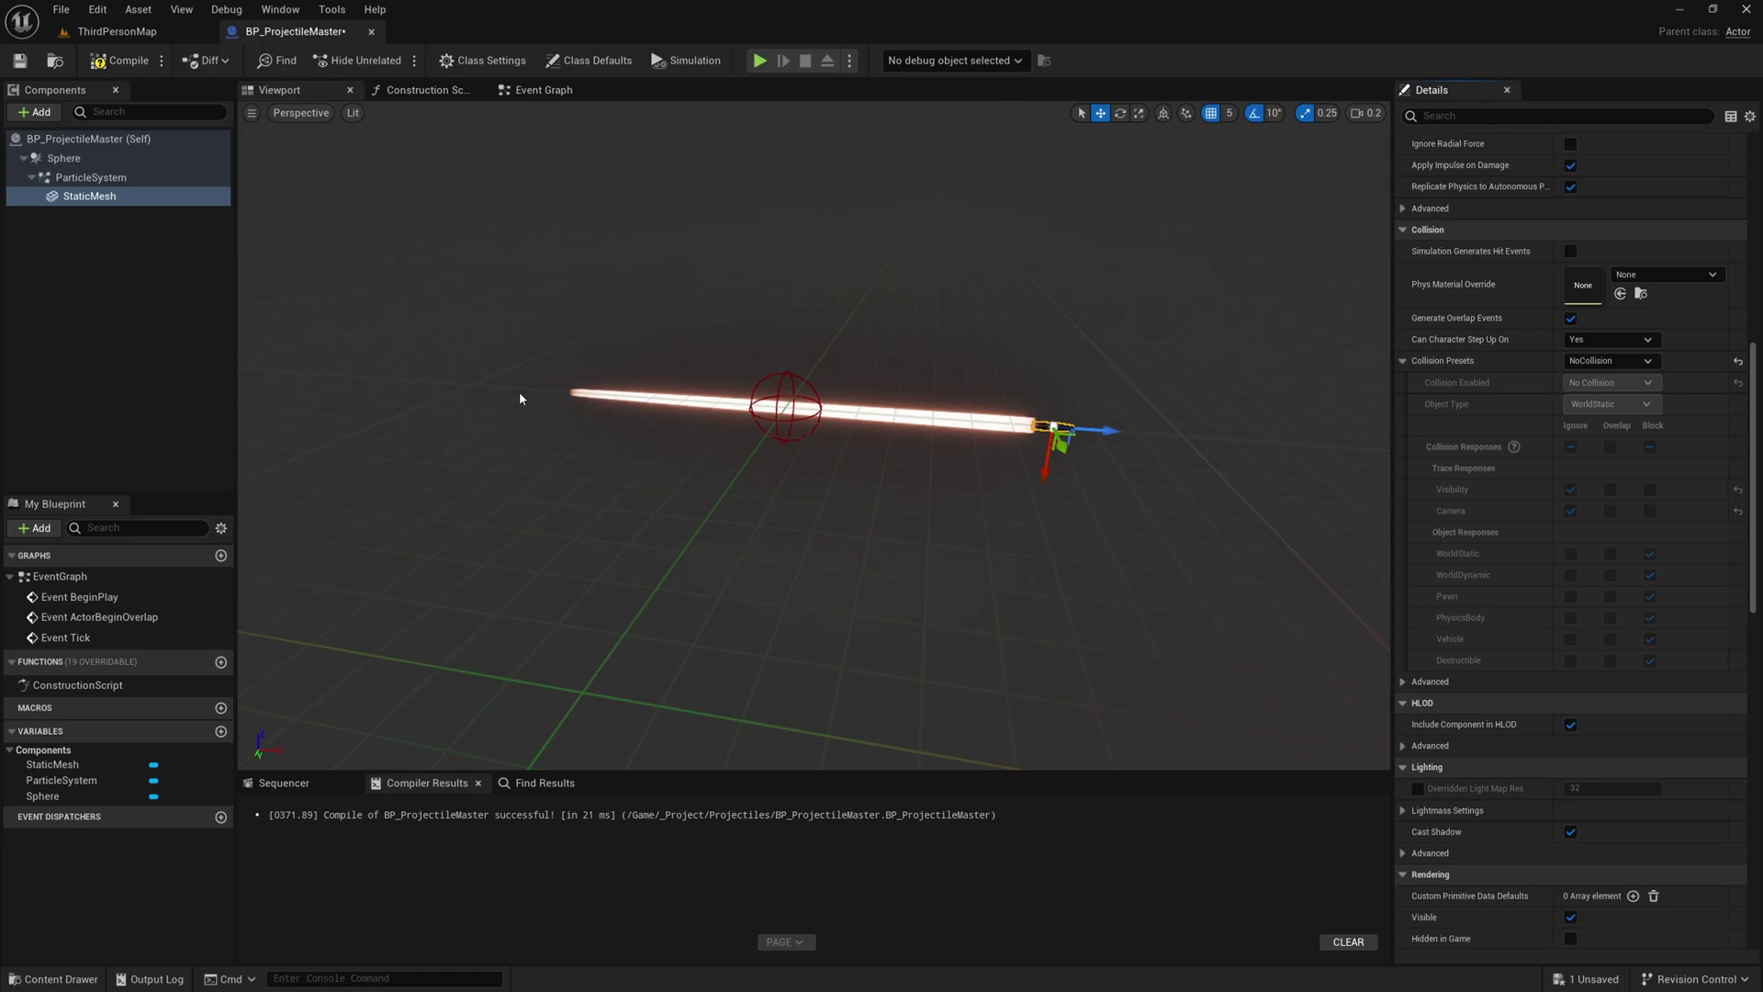
Move the ParticleSystem backward along the X axis until the ammo mesh sits at the collision sphere, and check the alignment.
click(91, 177)
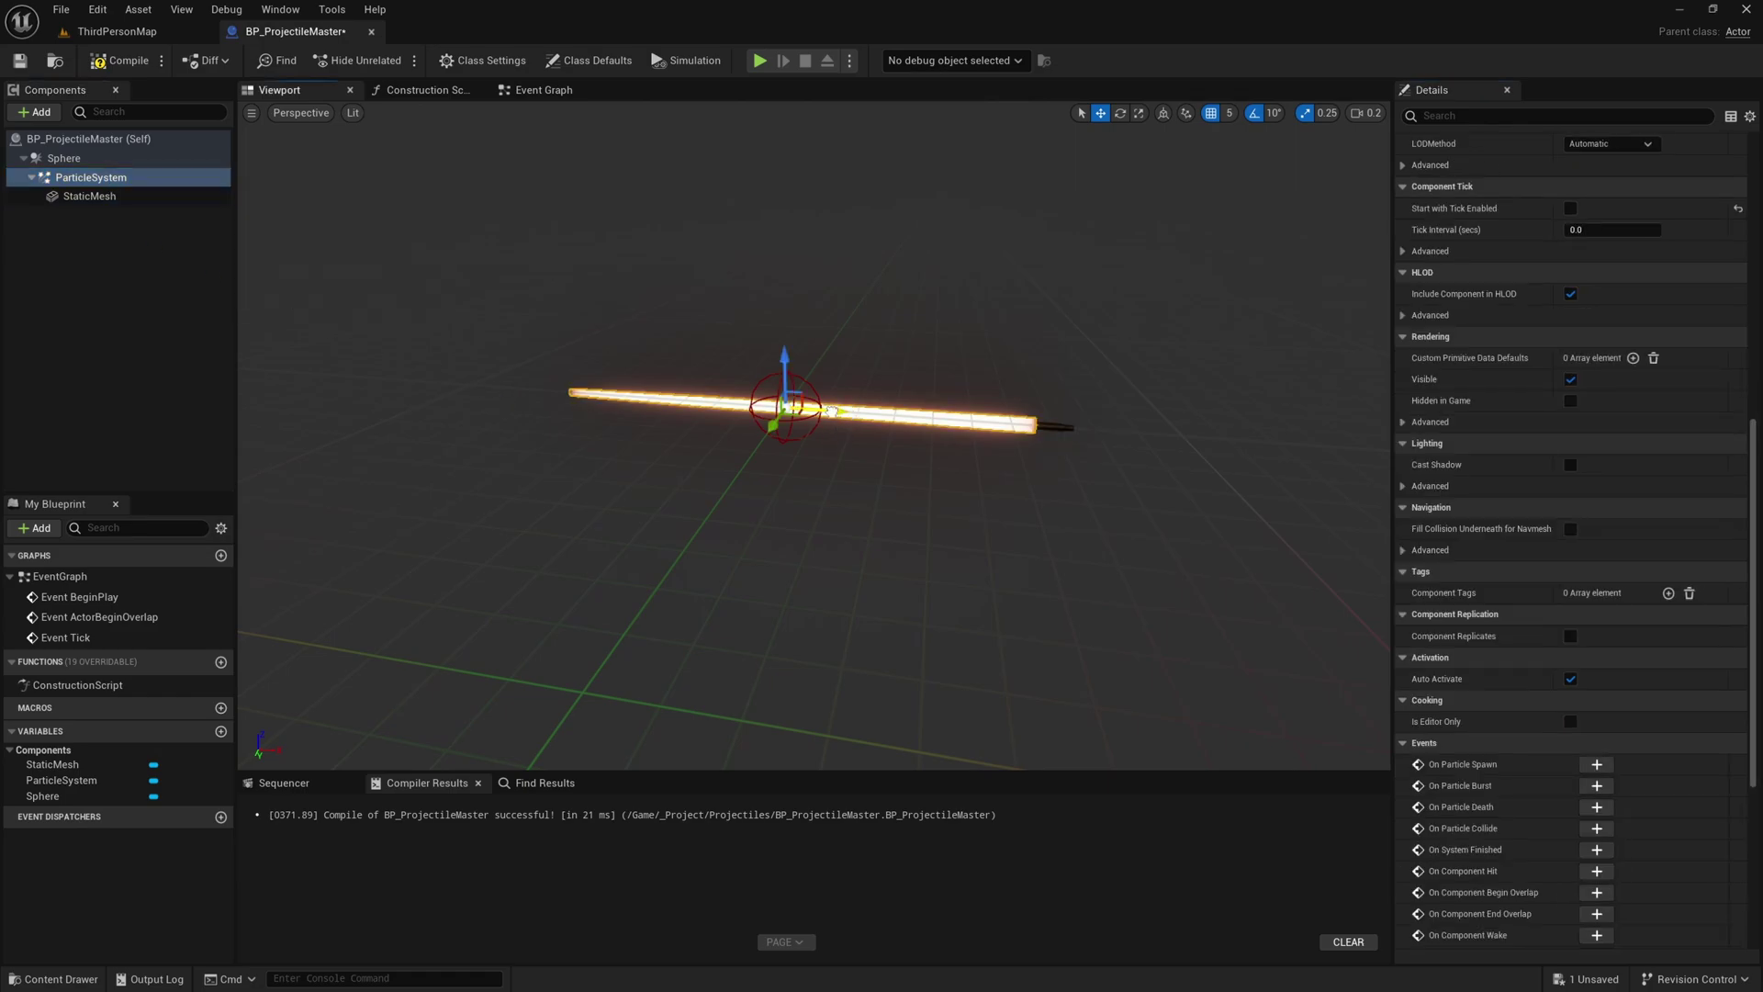
drag(689, 406, 629, 397)
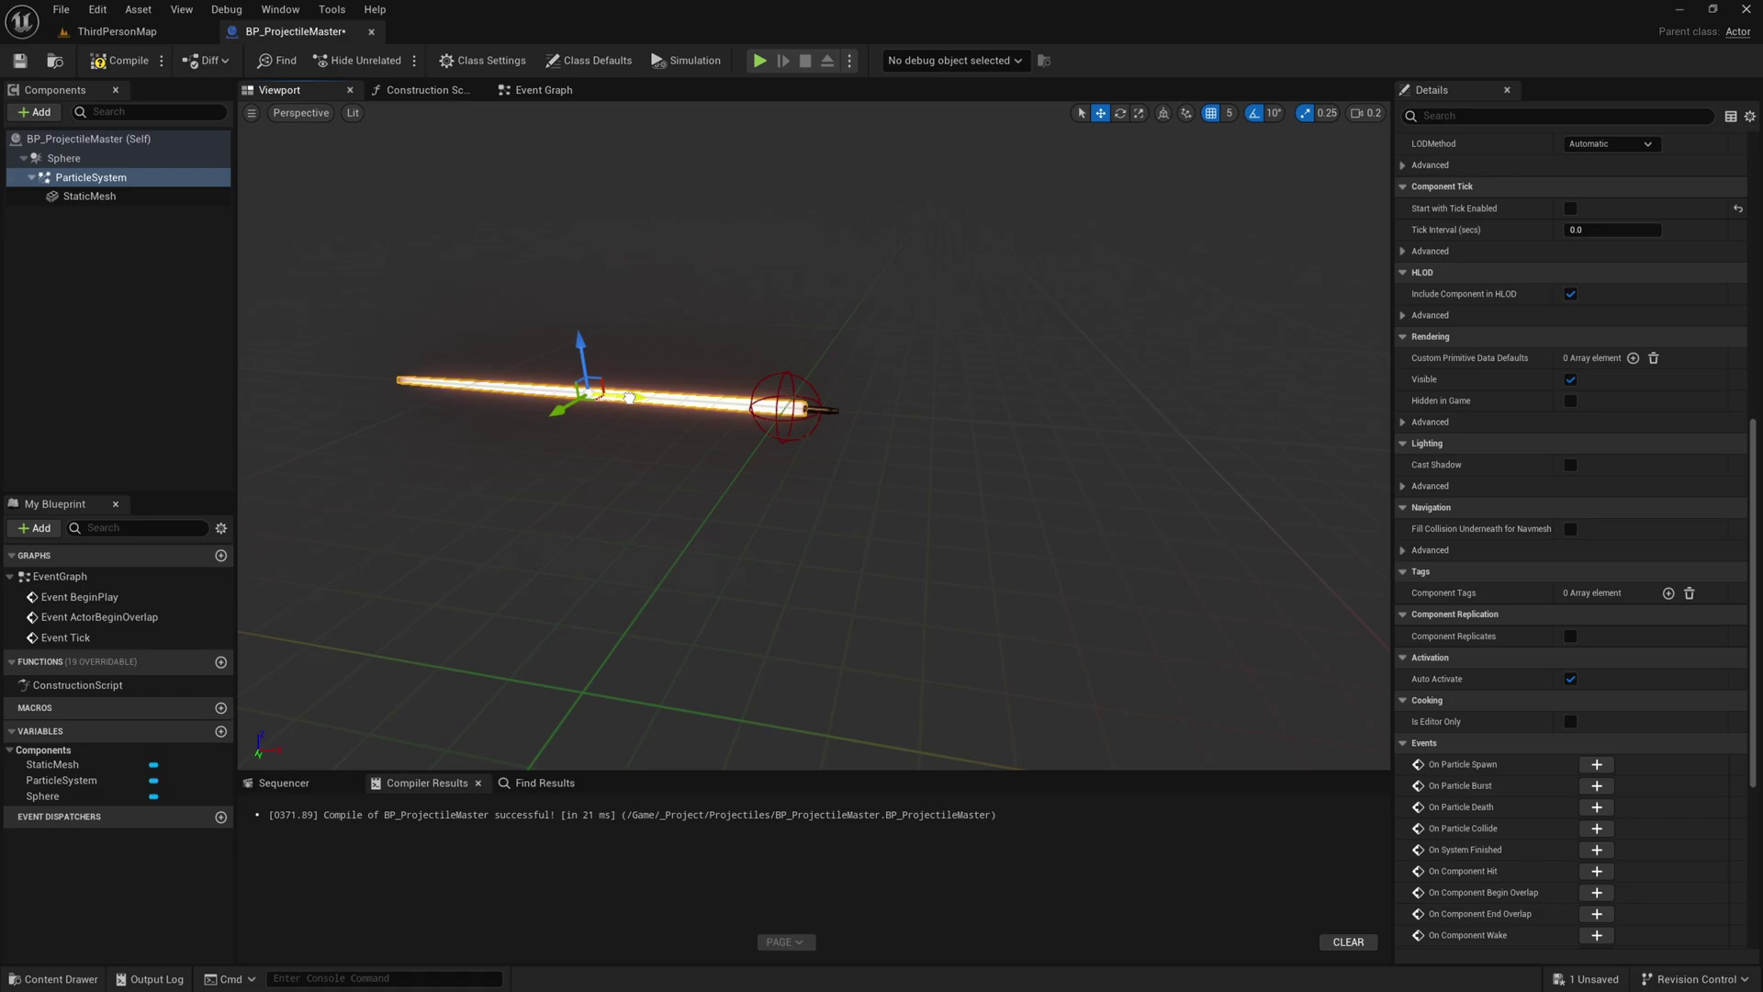
mouse_move(799, 440)
right_down()
mouse_move(881, 436)
mouse_move(771, 432)
mouse_move(794, 435)
right_up()
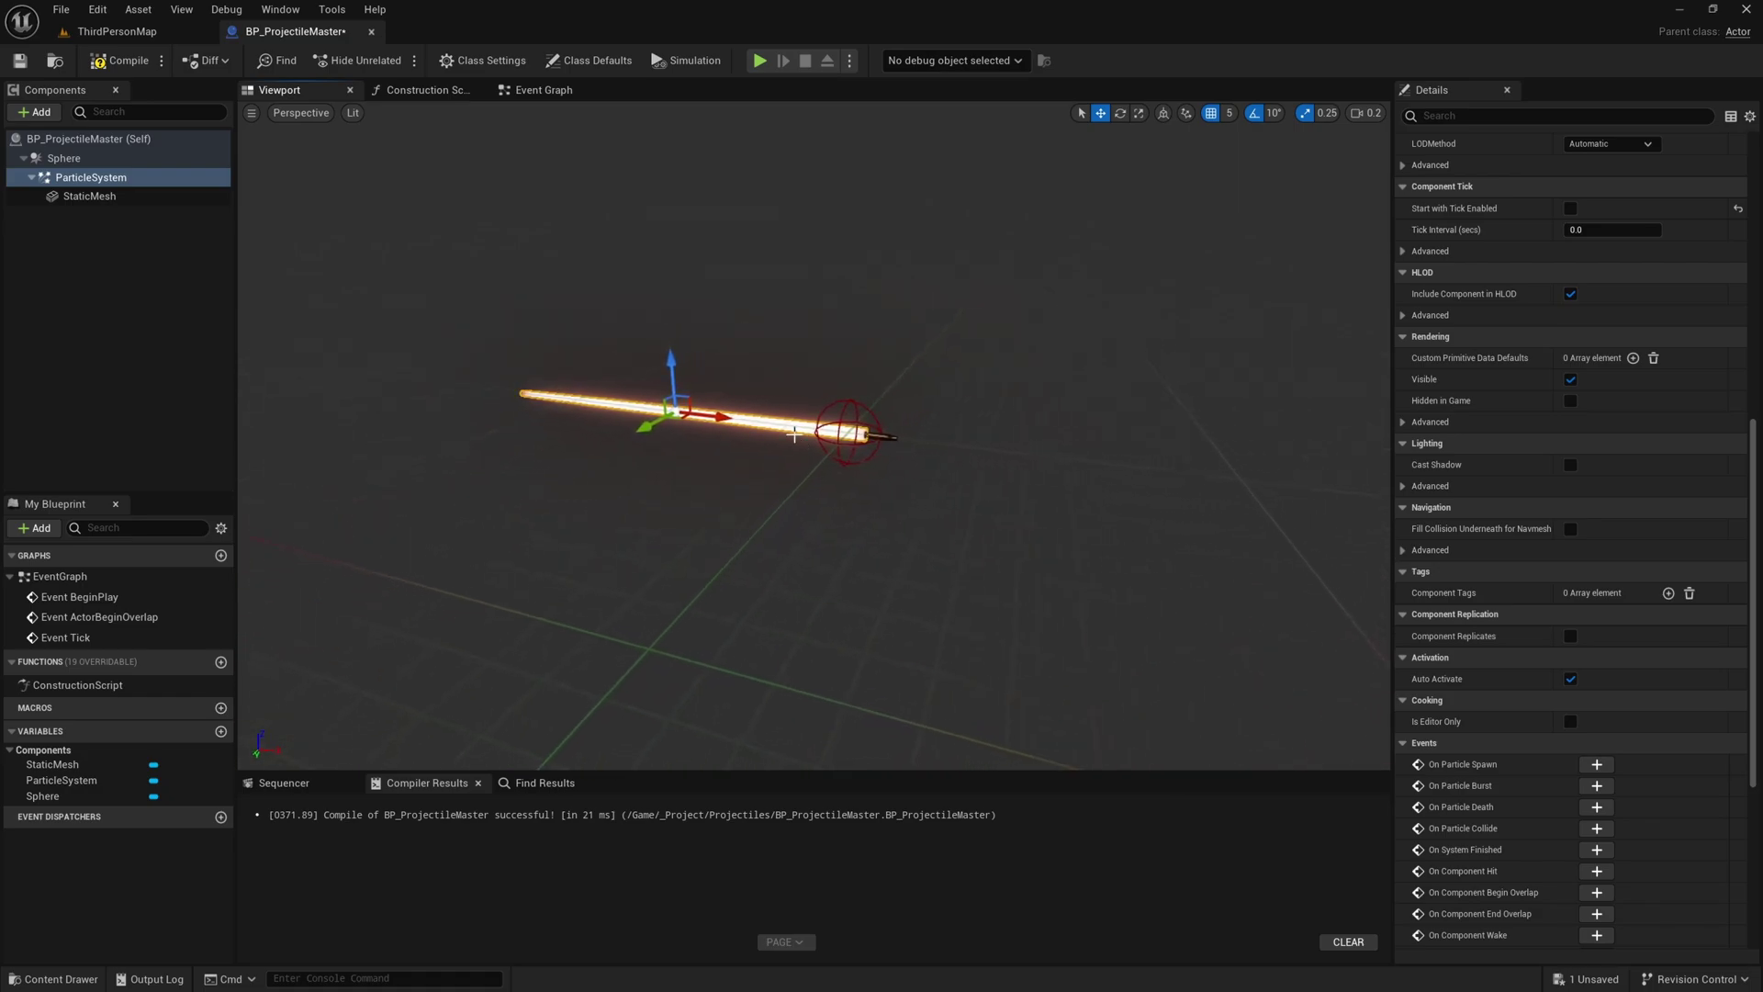
click(109, 259)
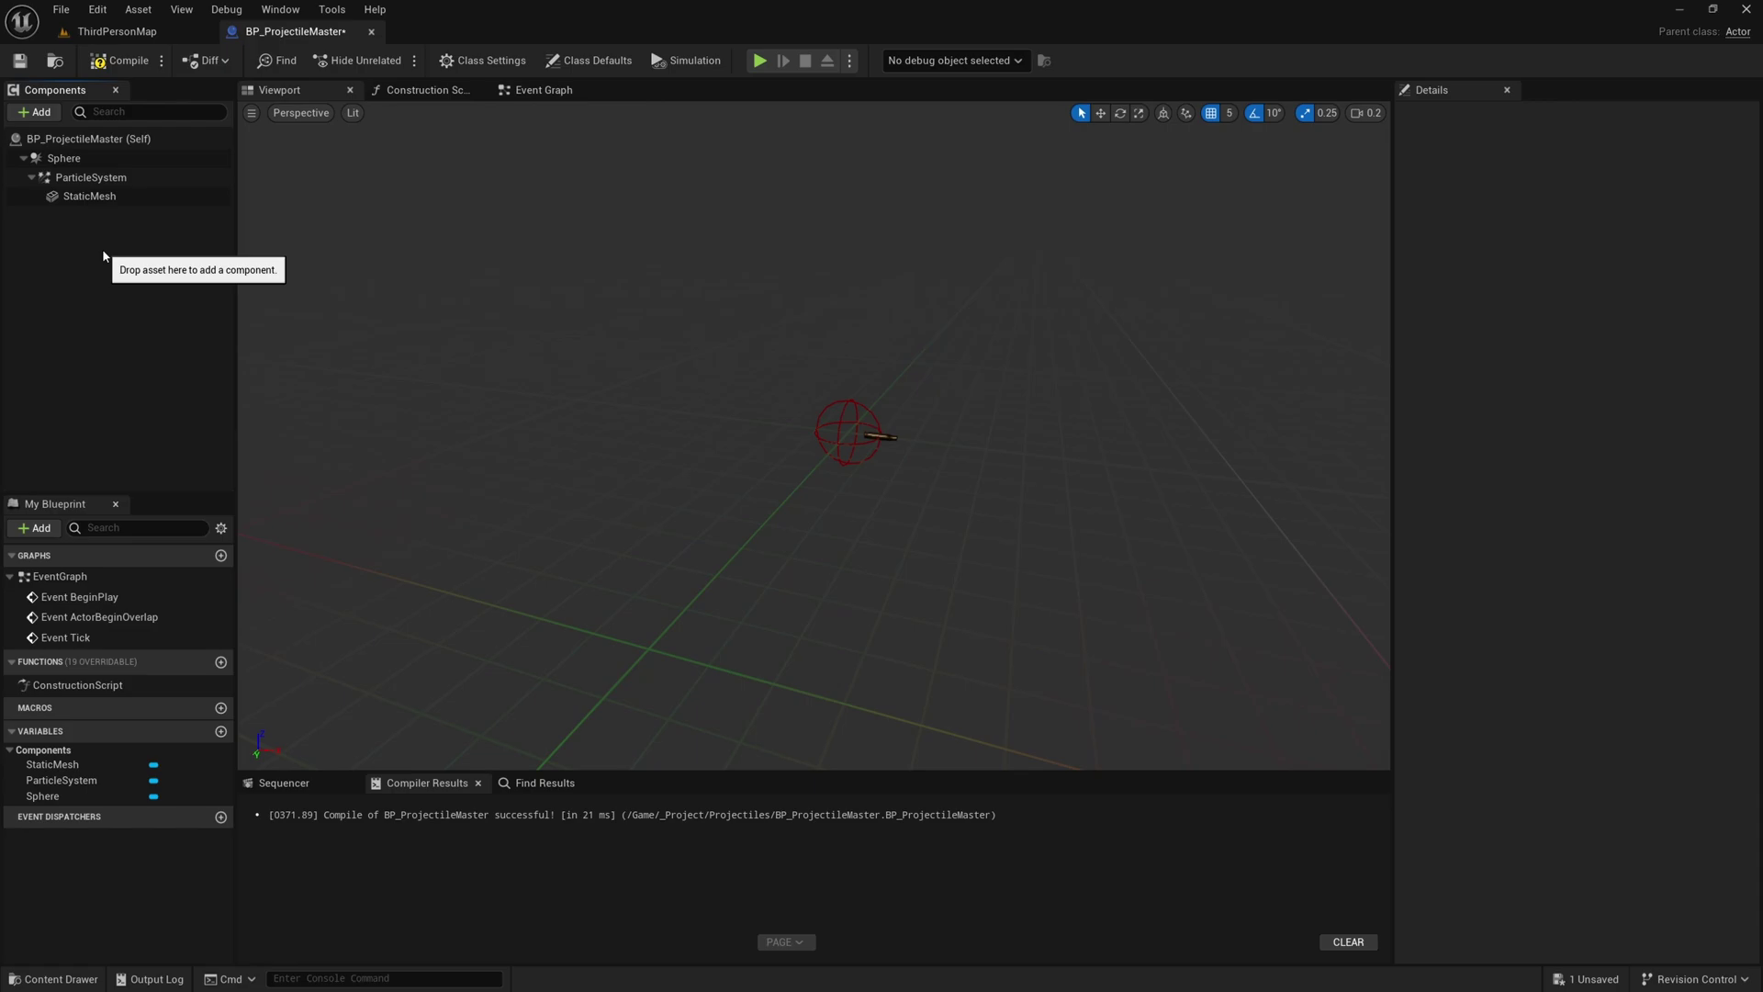
click(101, 176)
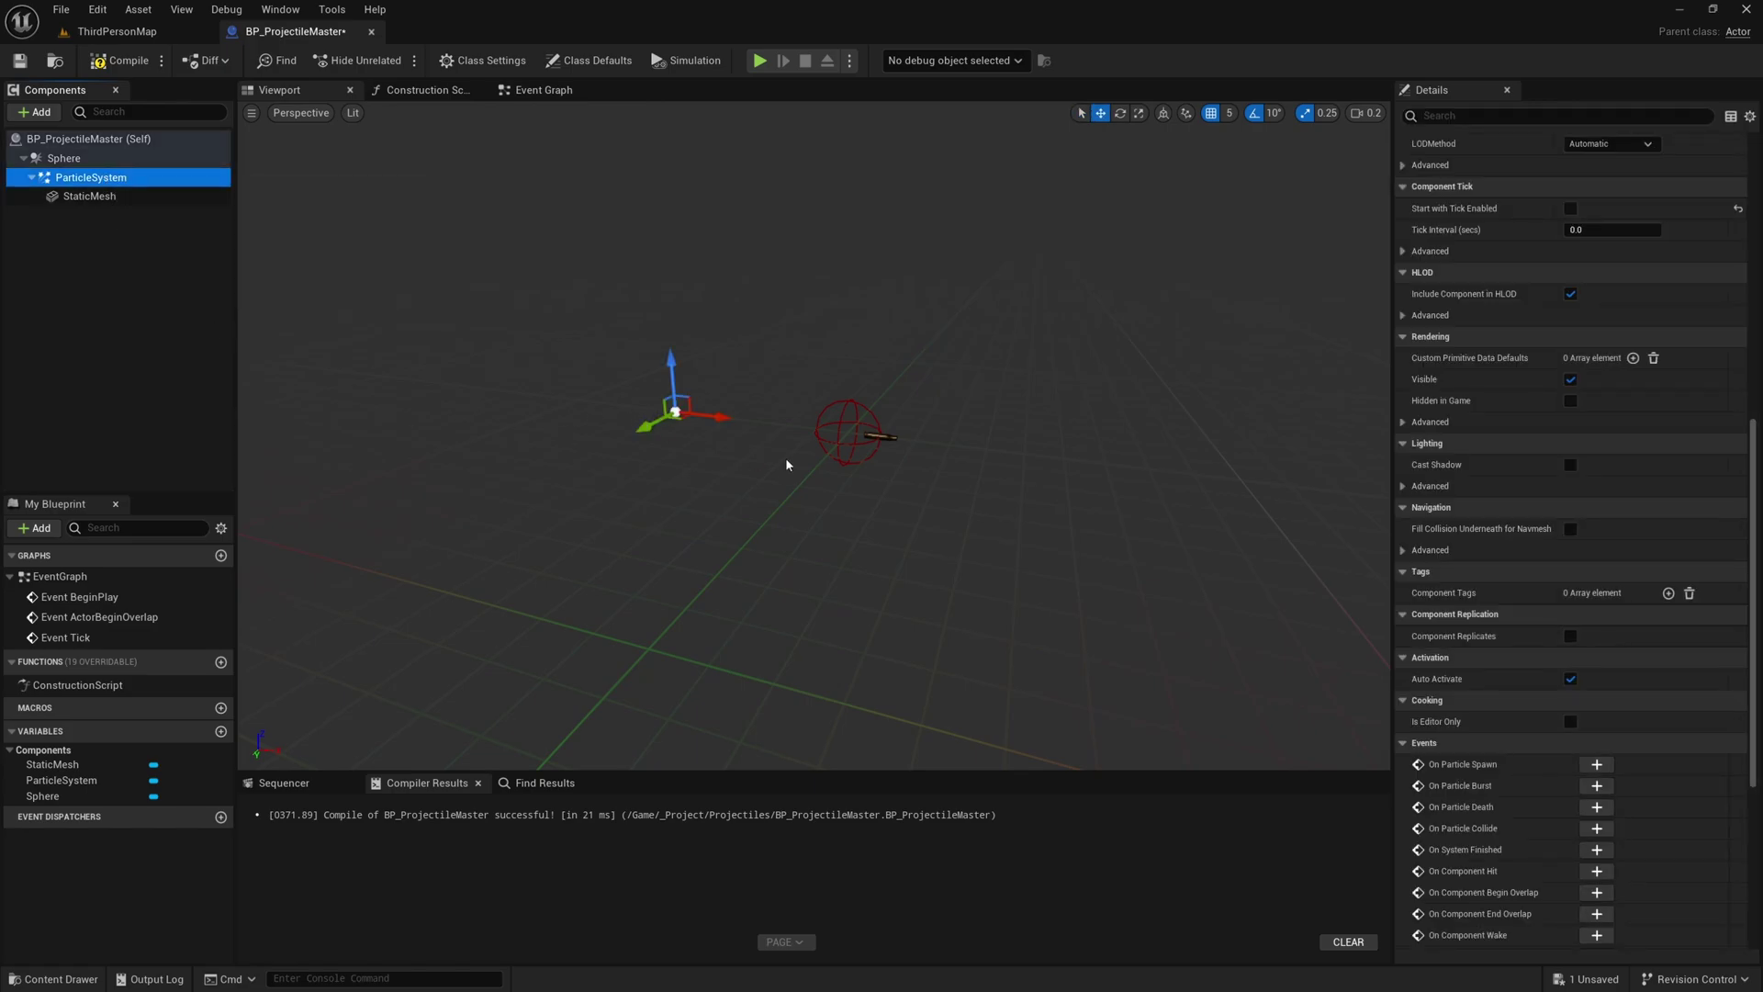
right_drag(807, 471, 807, 471)
right_drag(903, 427, 904, 428)
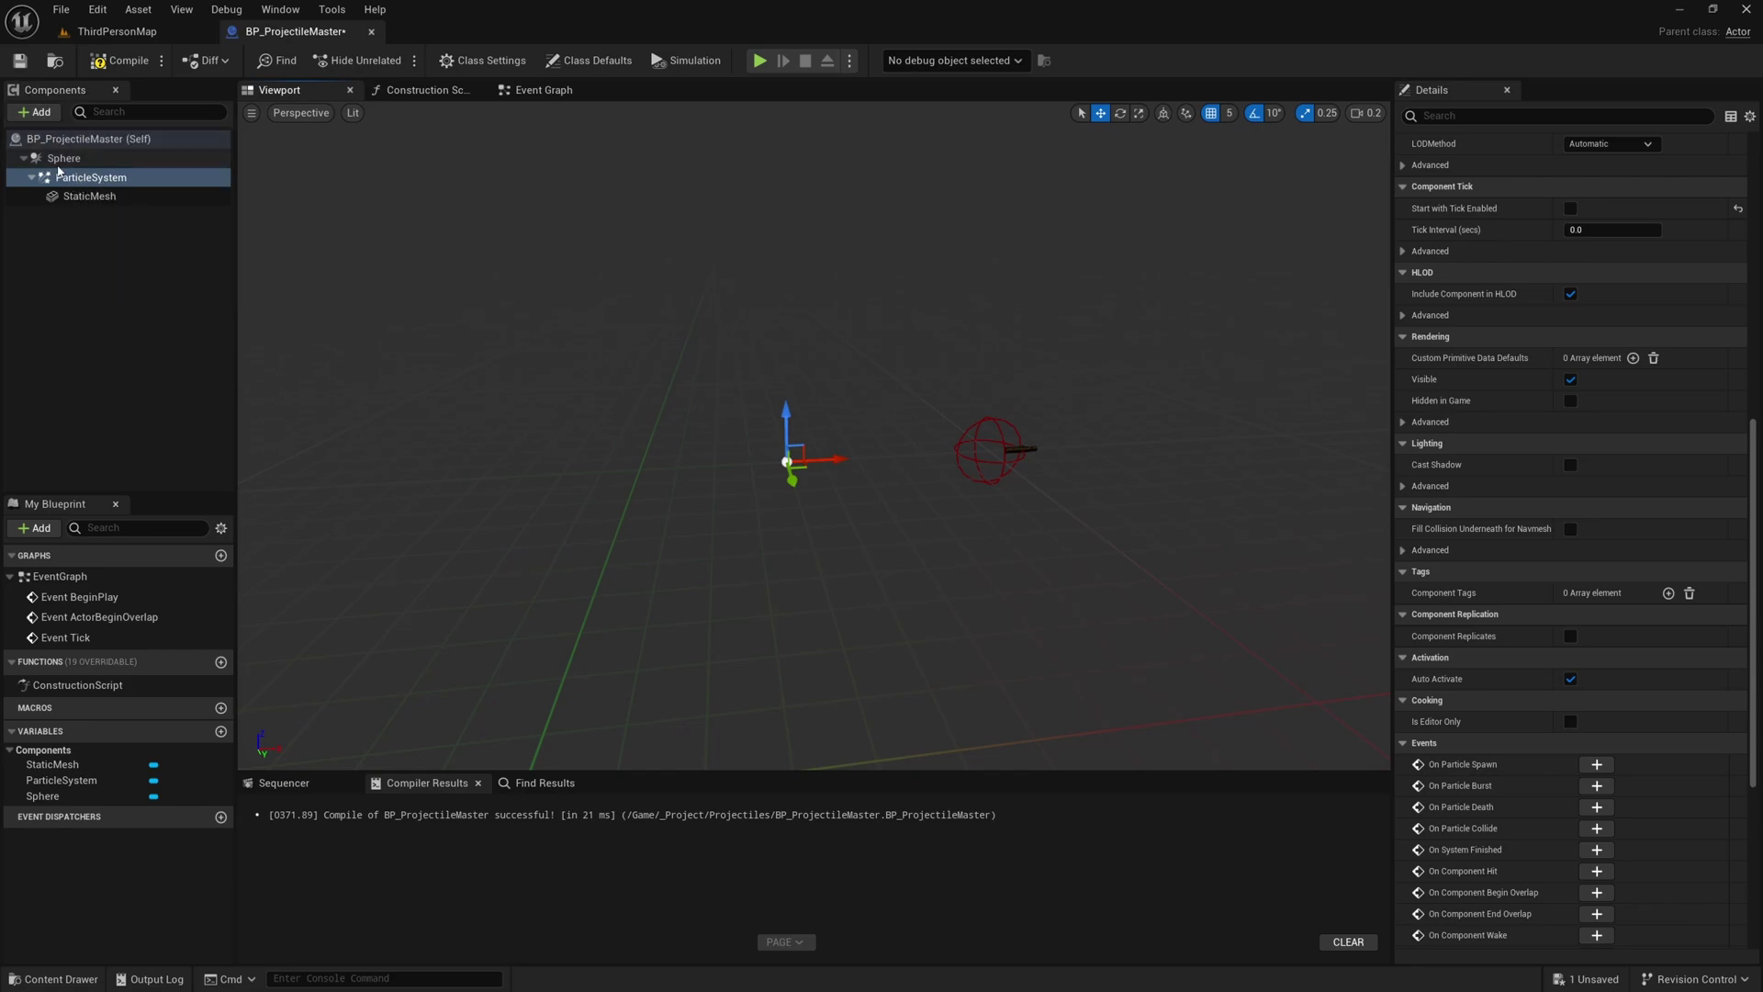
Add a Radial Force component under the ParticleSystem, keeping its default name.
click(43, 116)
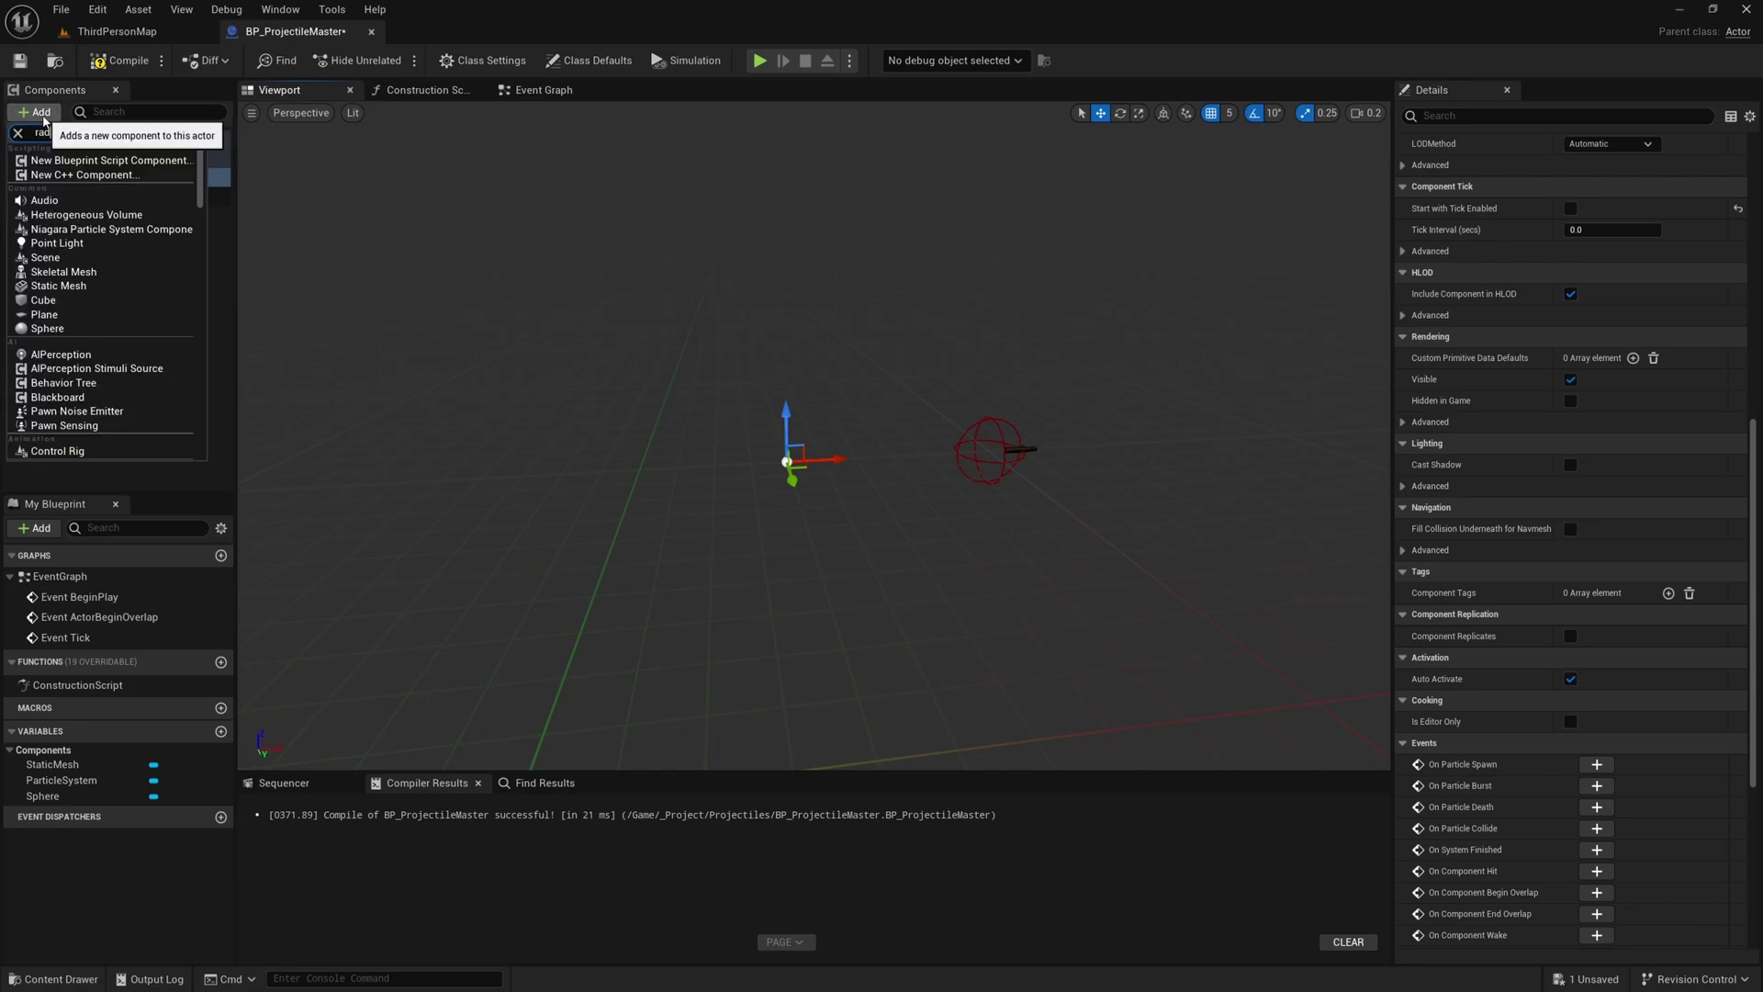
text(radila)
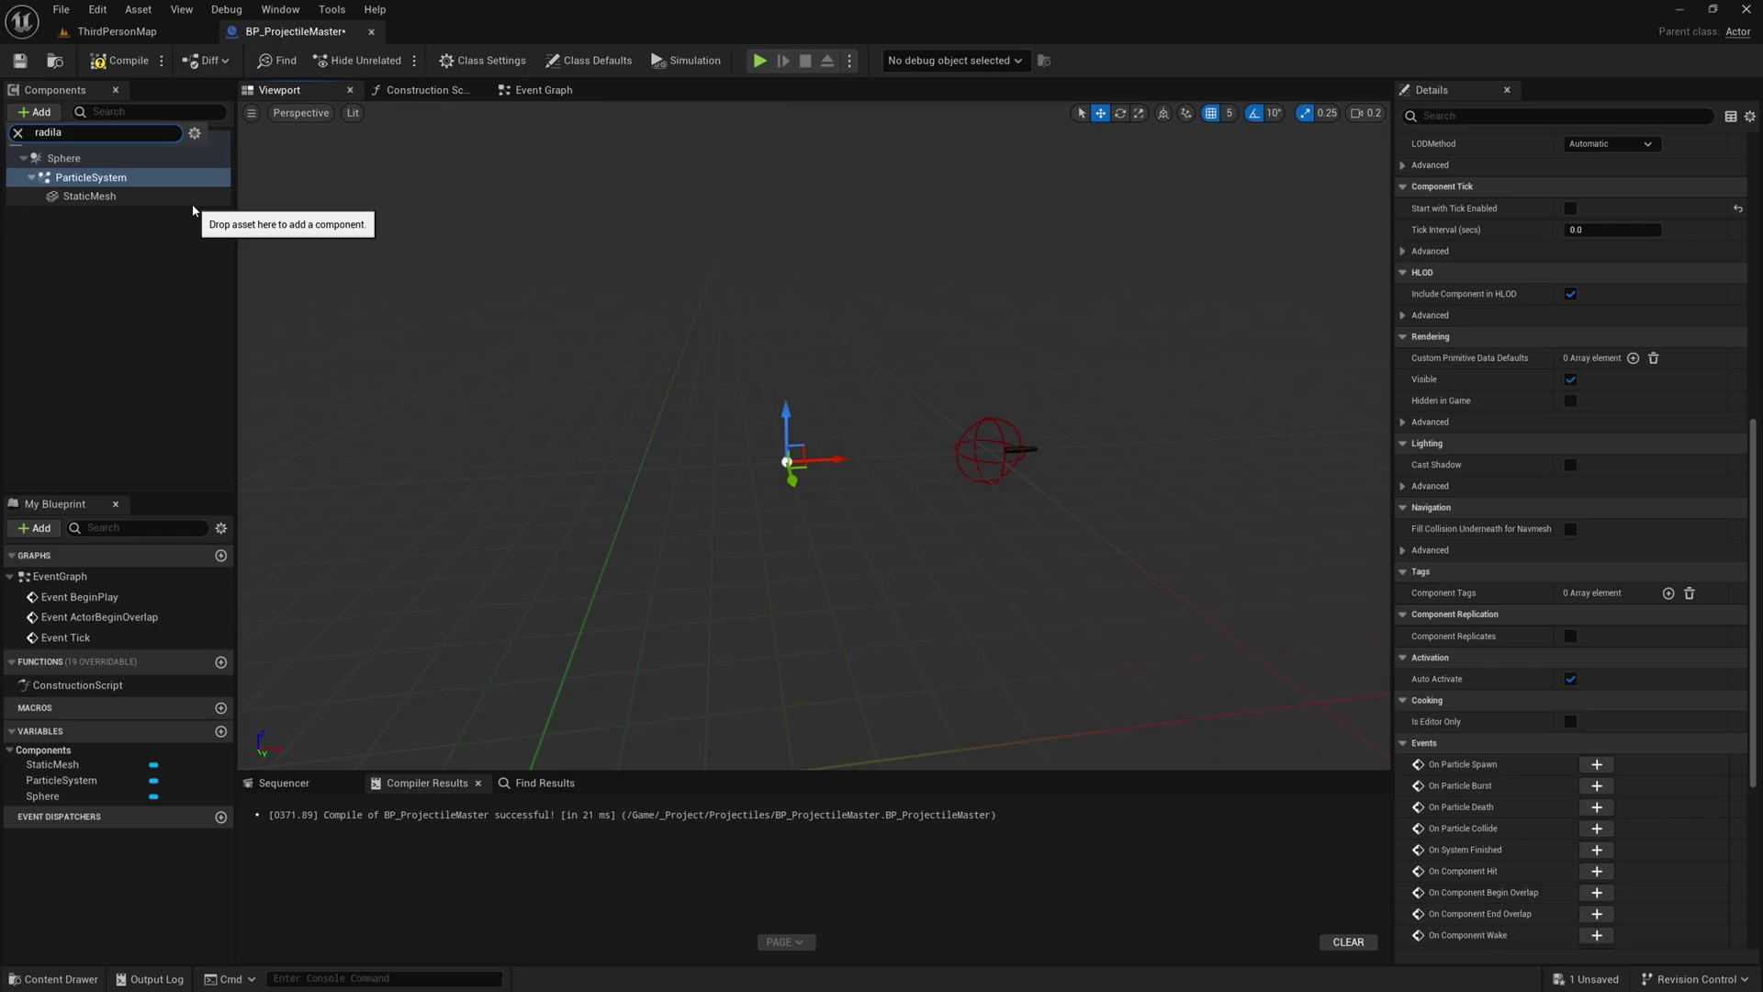
key(BackSpace)
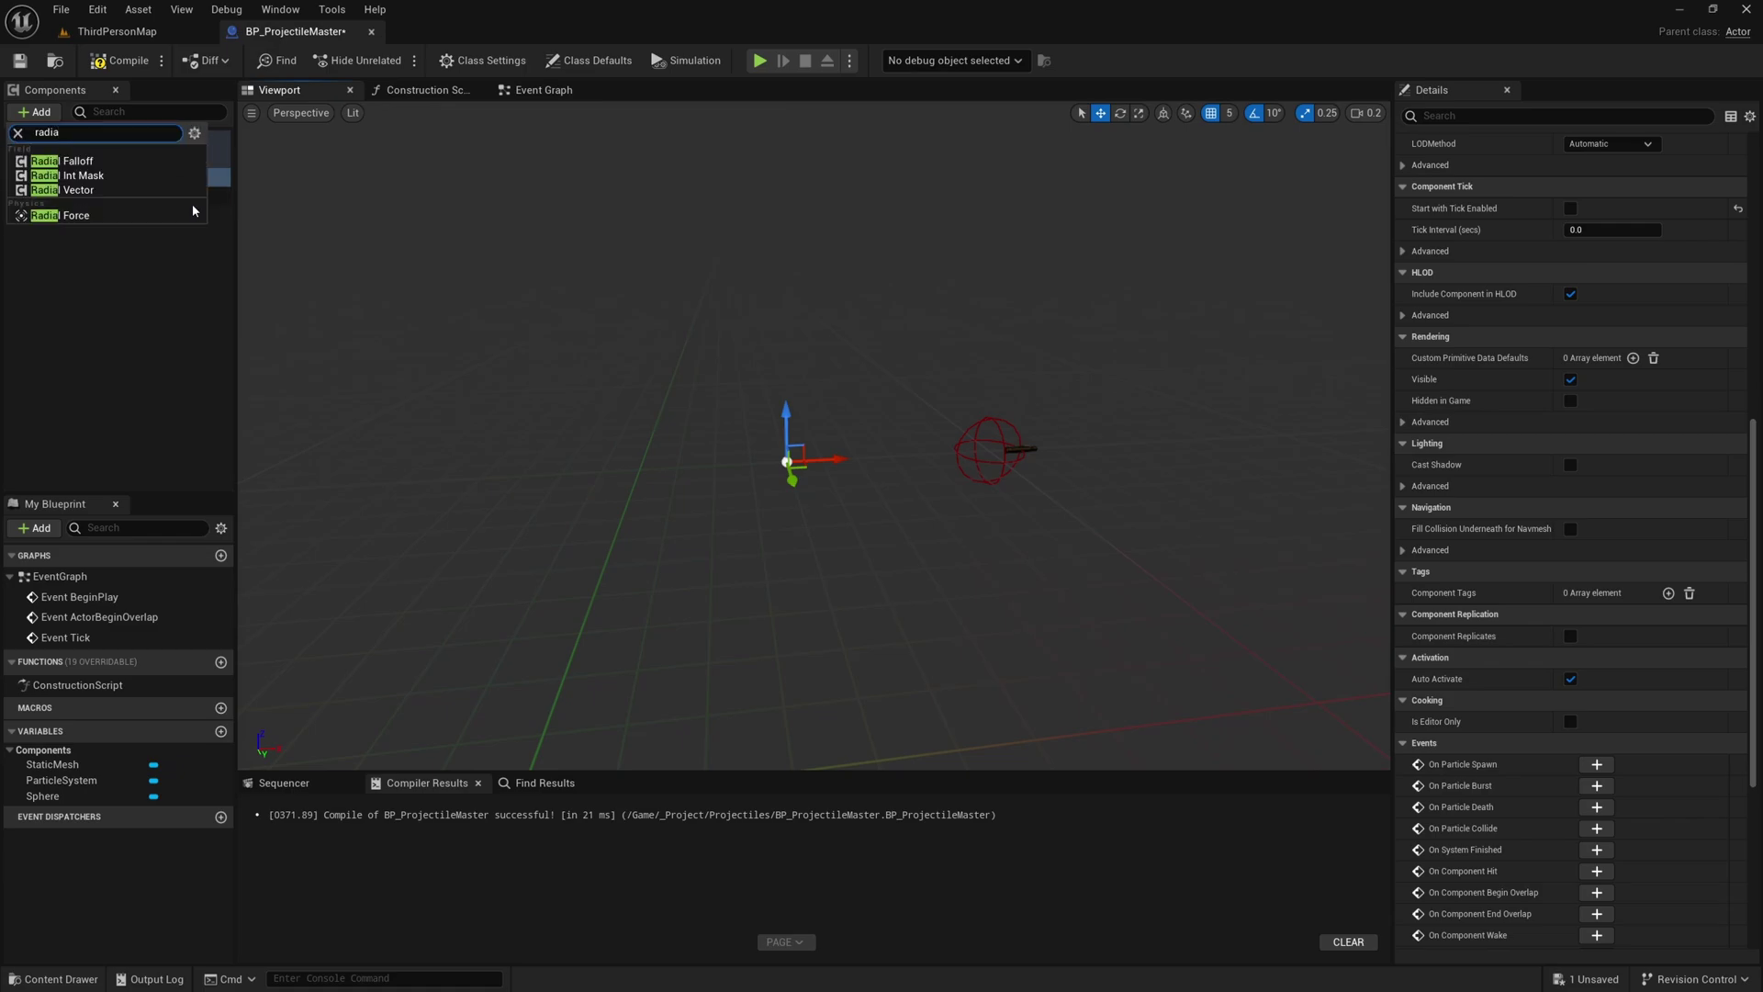
click(193, 214)
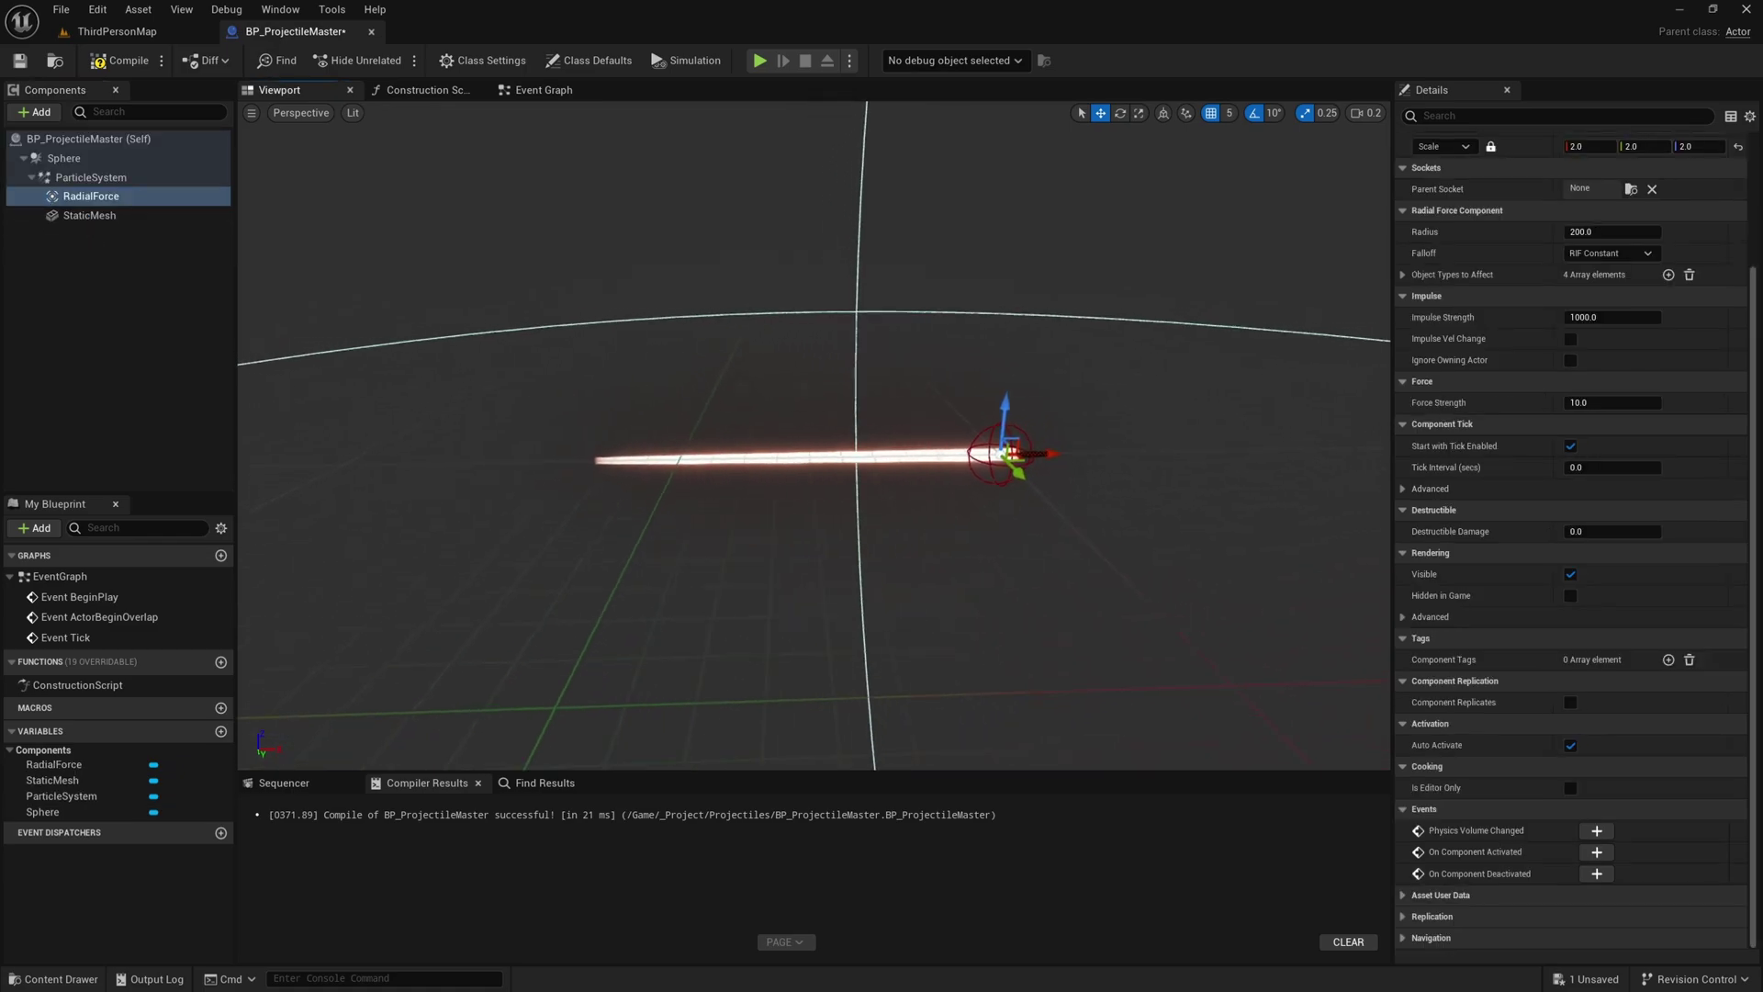
Inspect the extent of the RadialForce component around the projectile and set its radius to 75.
right_drag(813, 435, 996, 492)
scroll(826, 464, up, 4)
key(s)
key(w)
key(a)
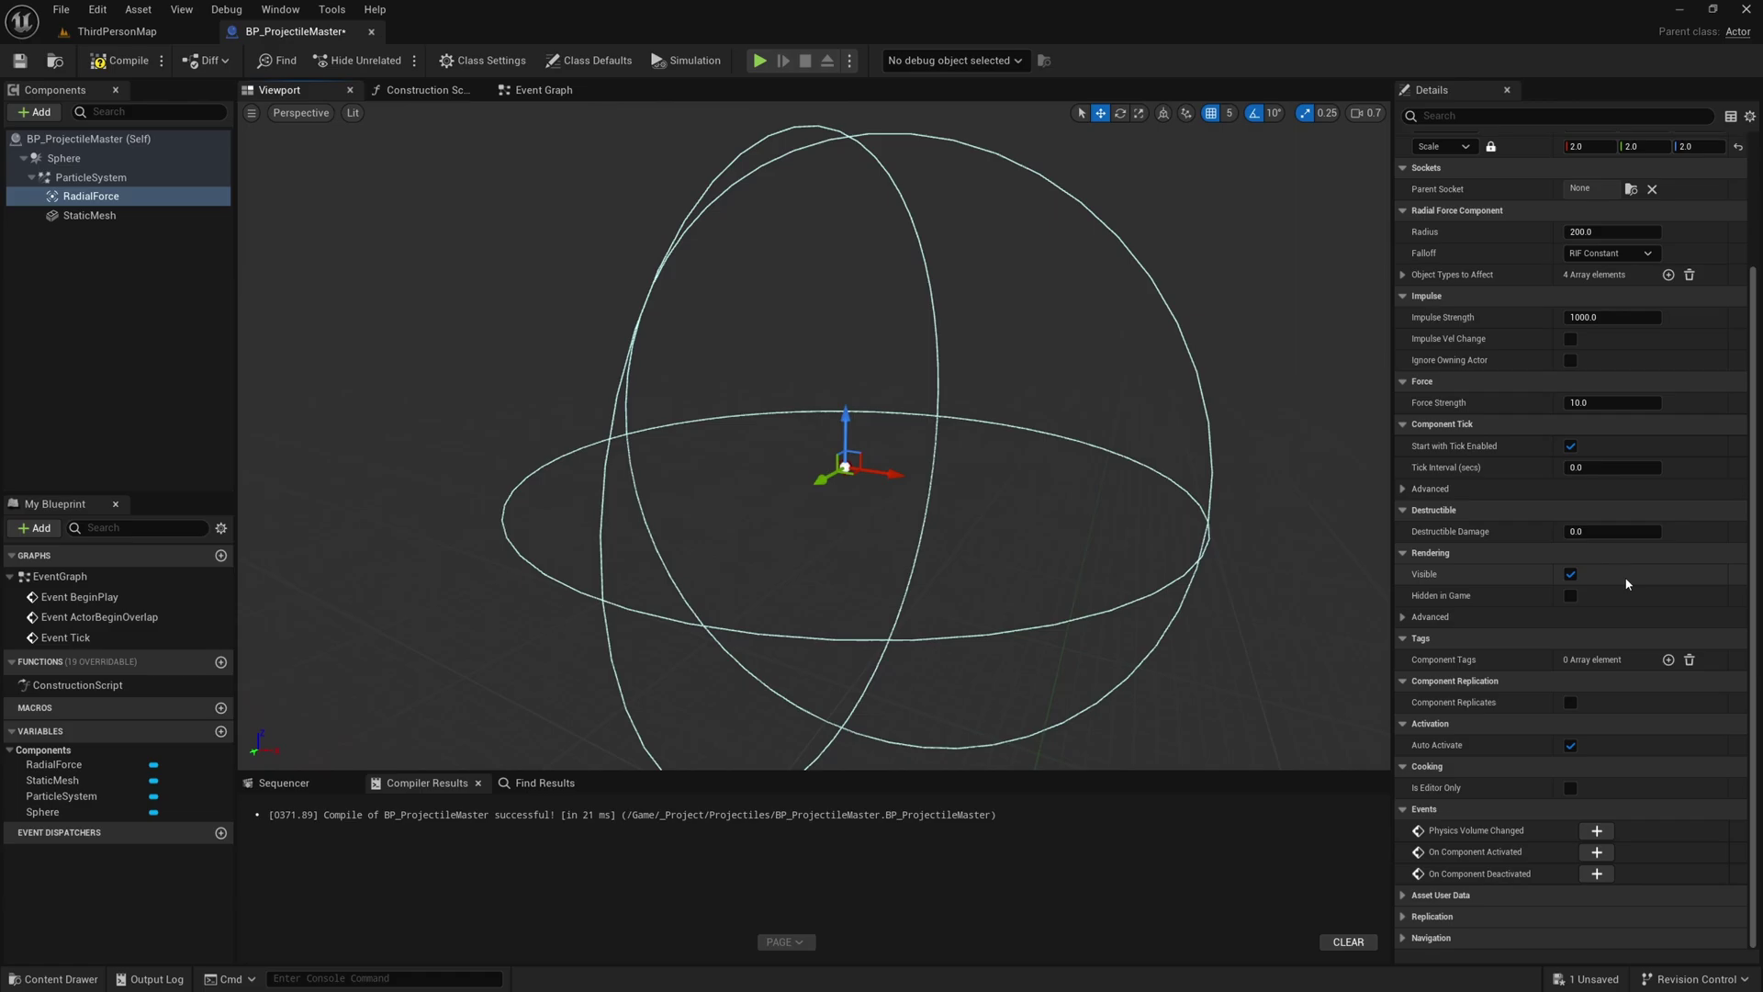
right_drag(1033, 543, 1025, 540)
key(s)
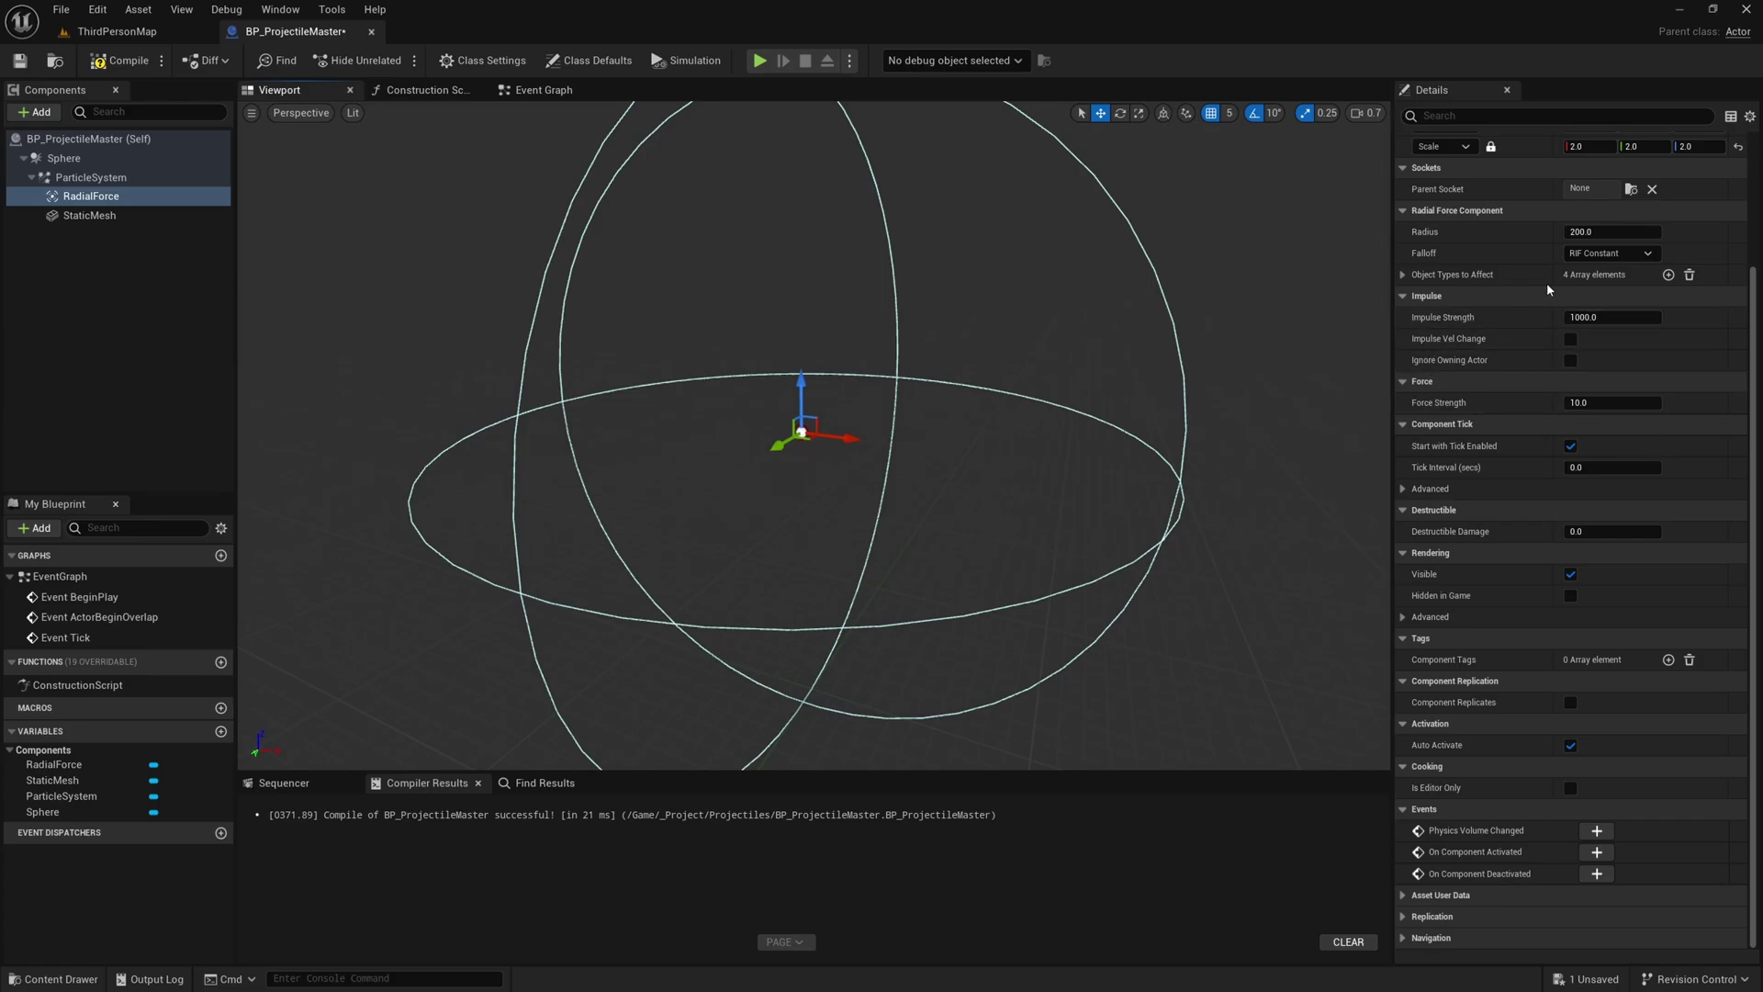
click(1579, 233)
text(7)
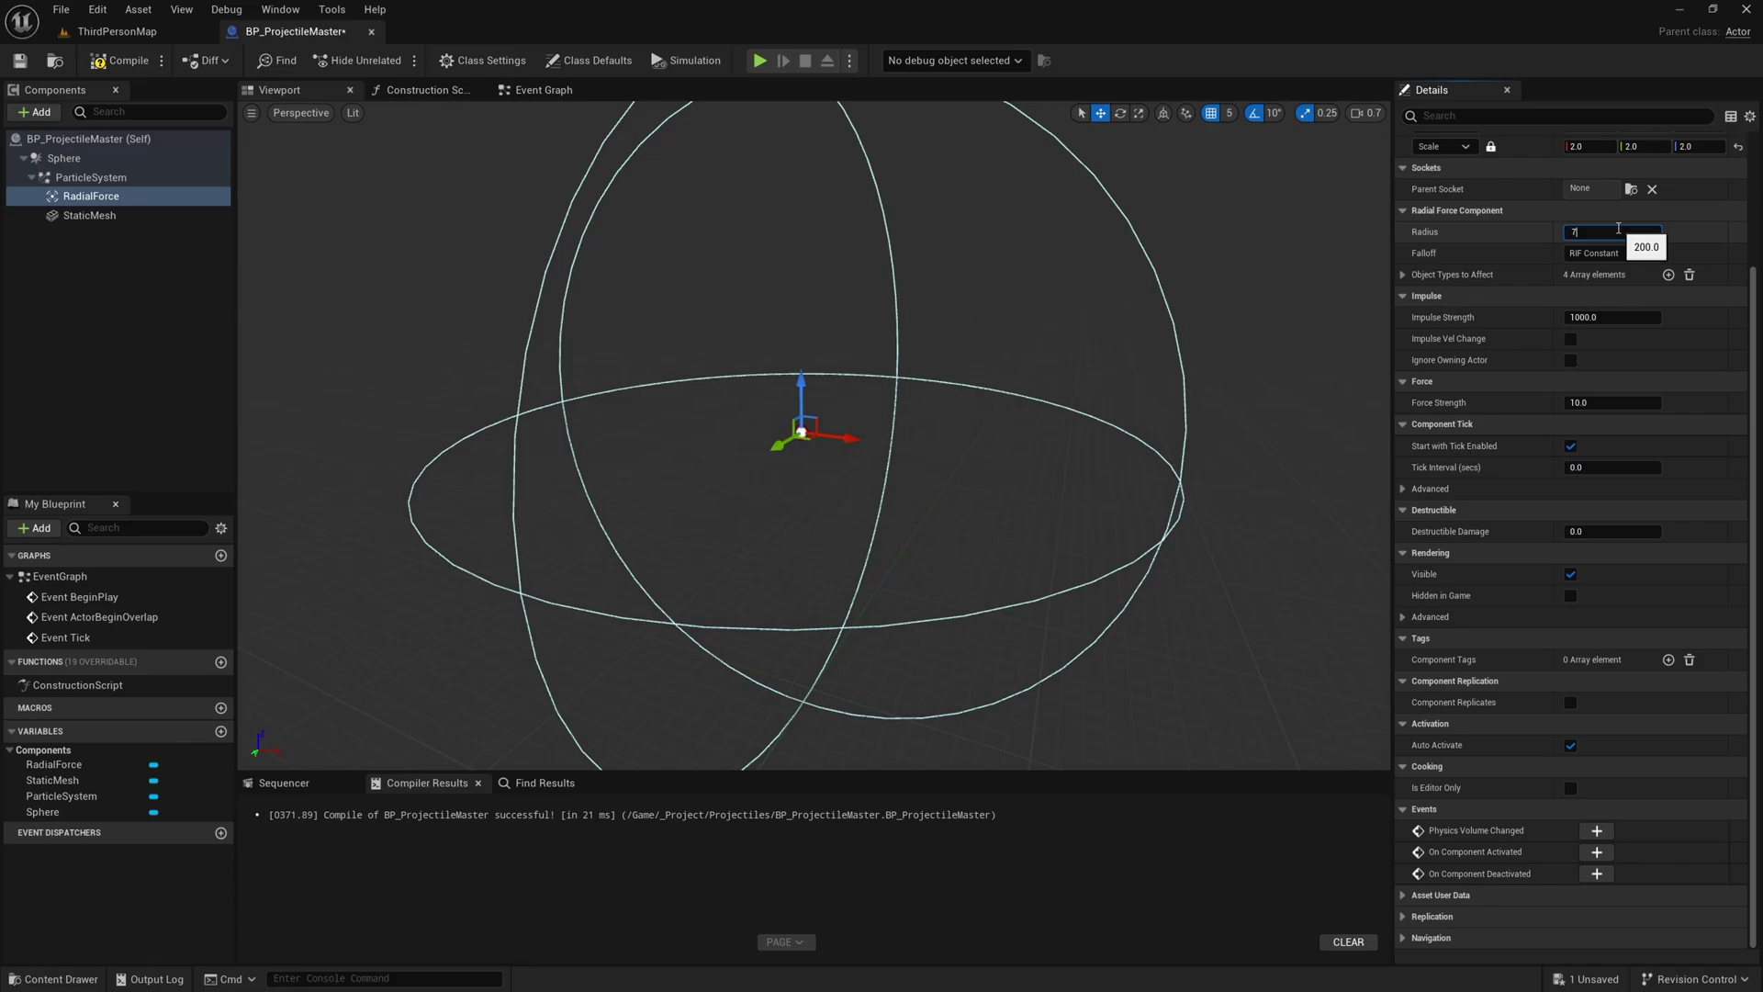
text(5)
key(Return)
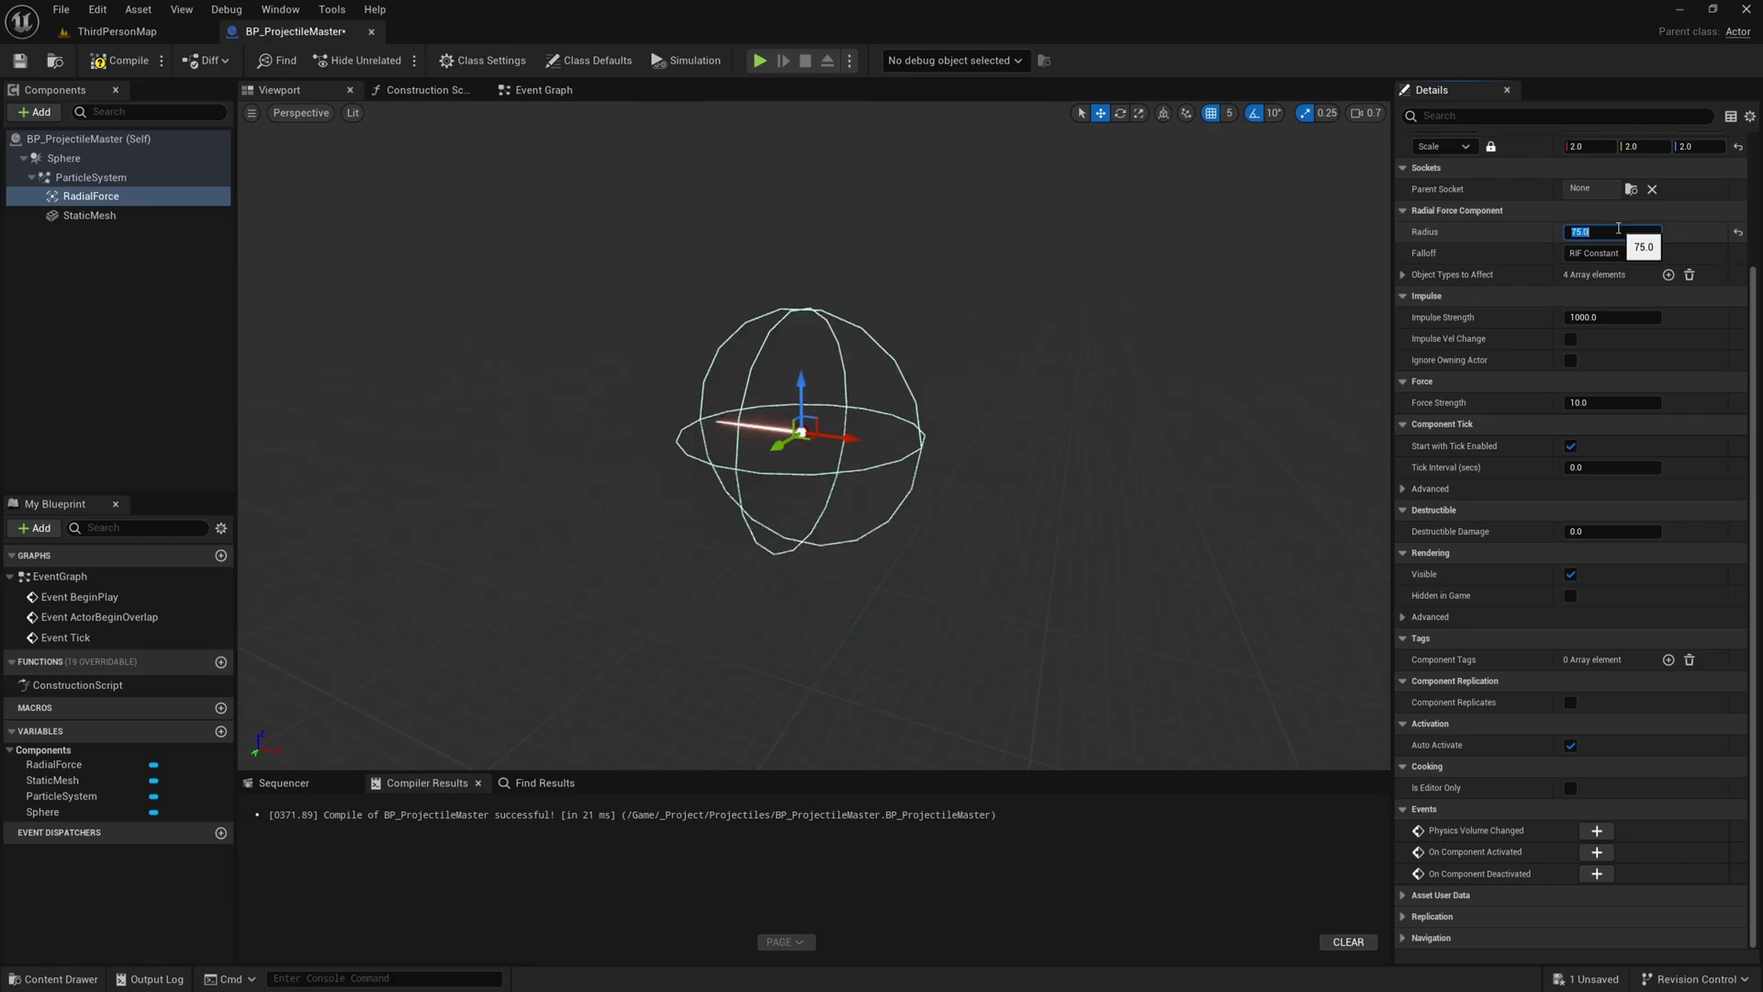
Set the RadialForce component's impulse strength to 8000.
mouse_move(1220, 362)
right_down()
mouse_move(1194, 362)
mouse_move(1220, 361)
right_up()
key(w)
click(1618, 320)
click(1618, 318)
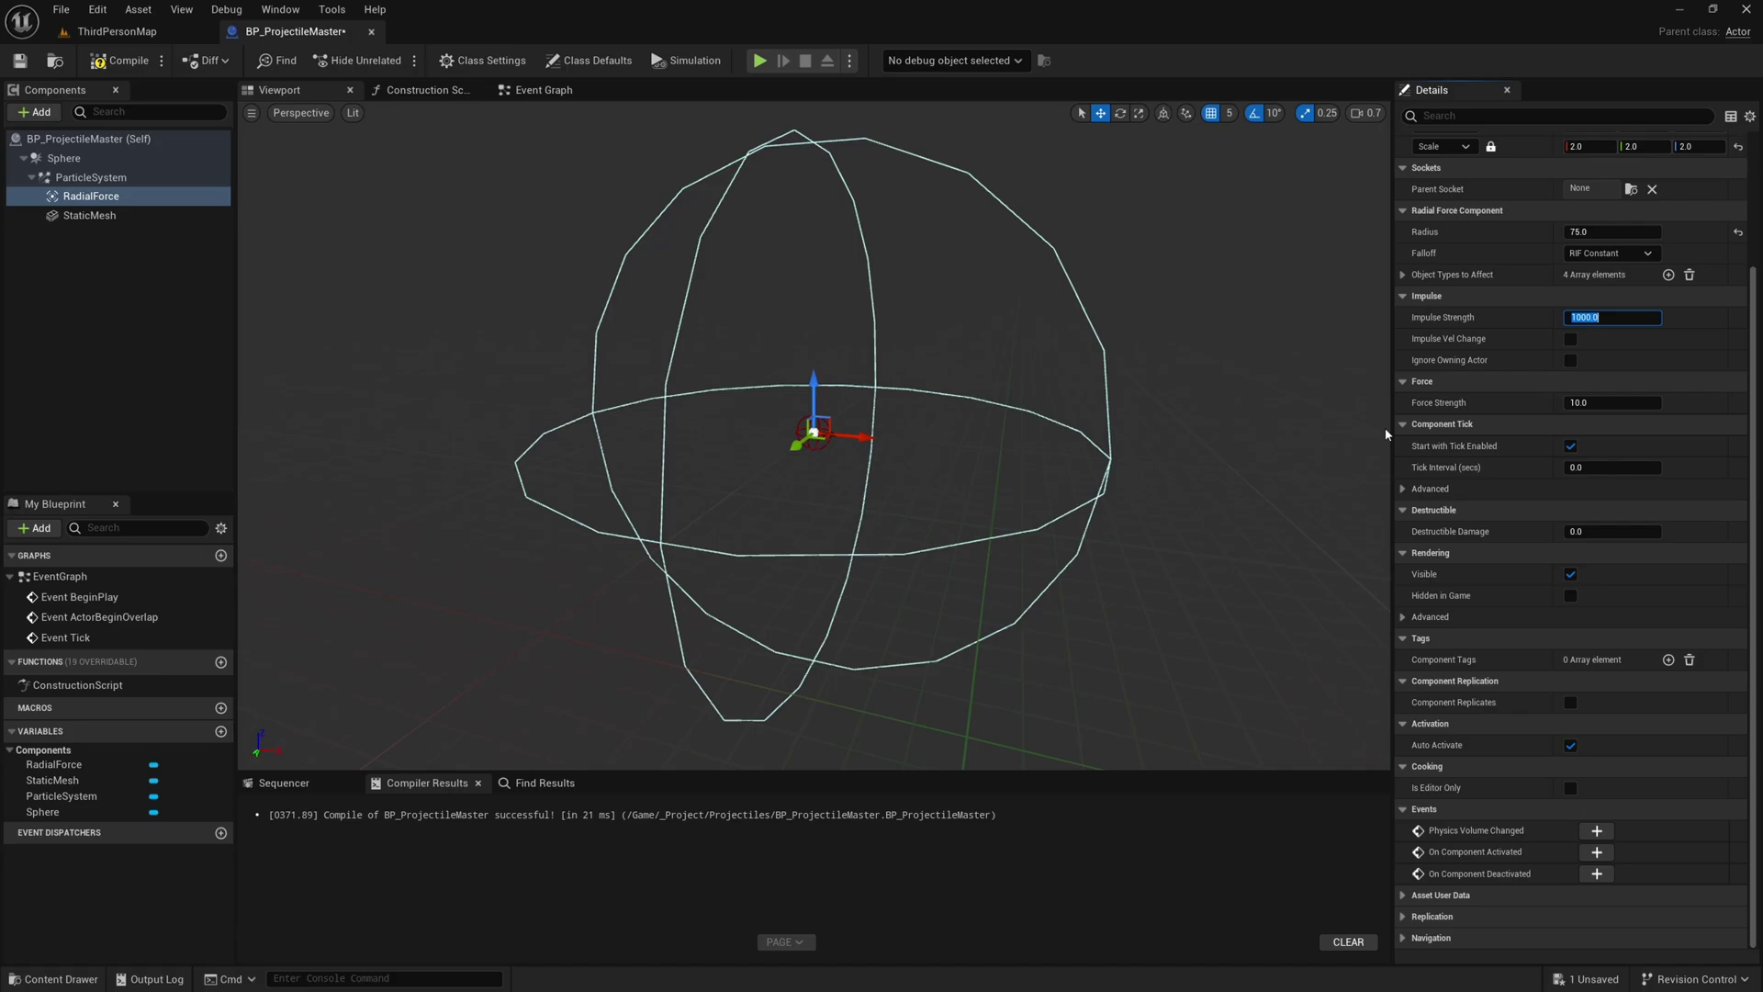
key(Return)
Add a Projectile Movement component to the projectile and compile the Blueprint.
click(36, 113)
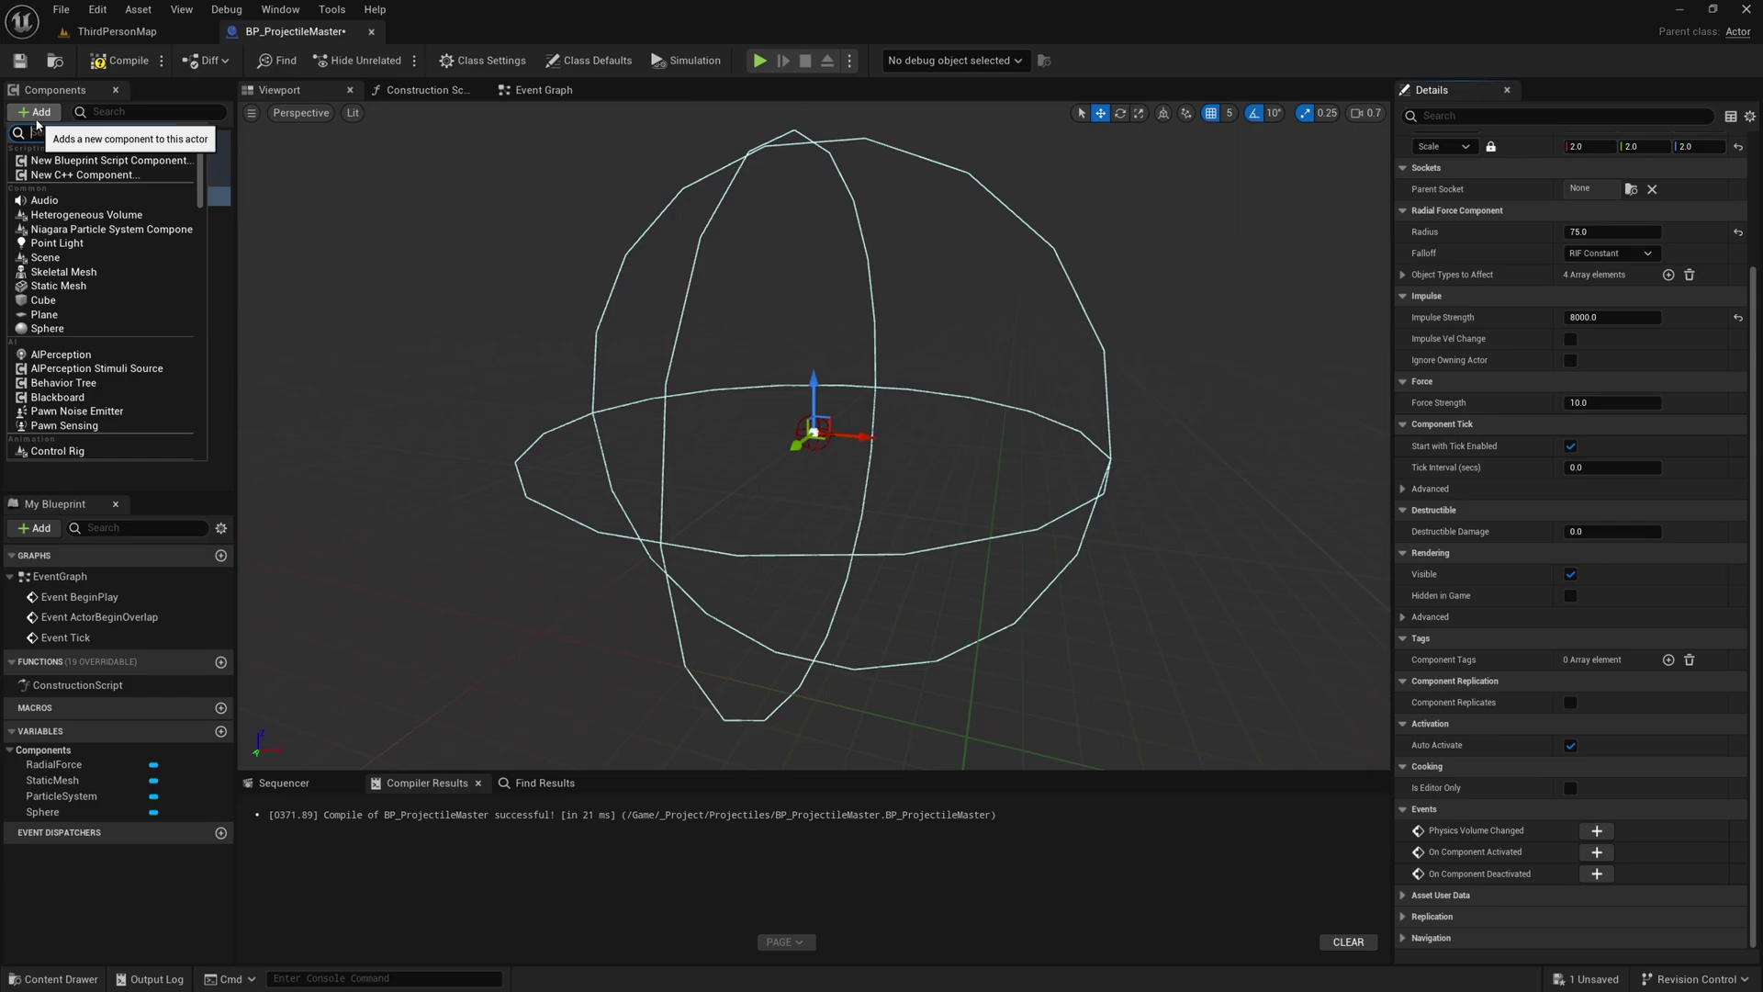
text(project)
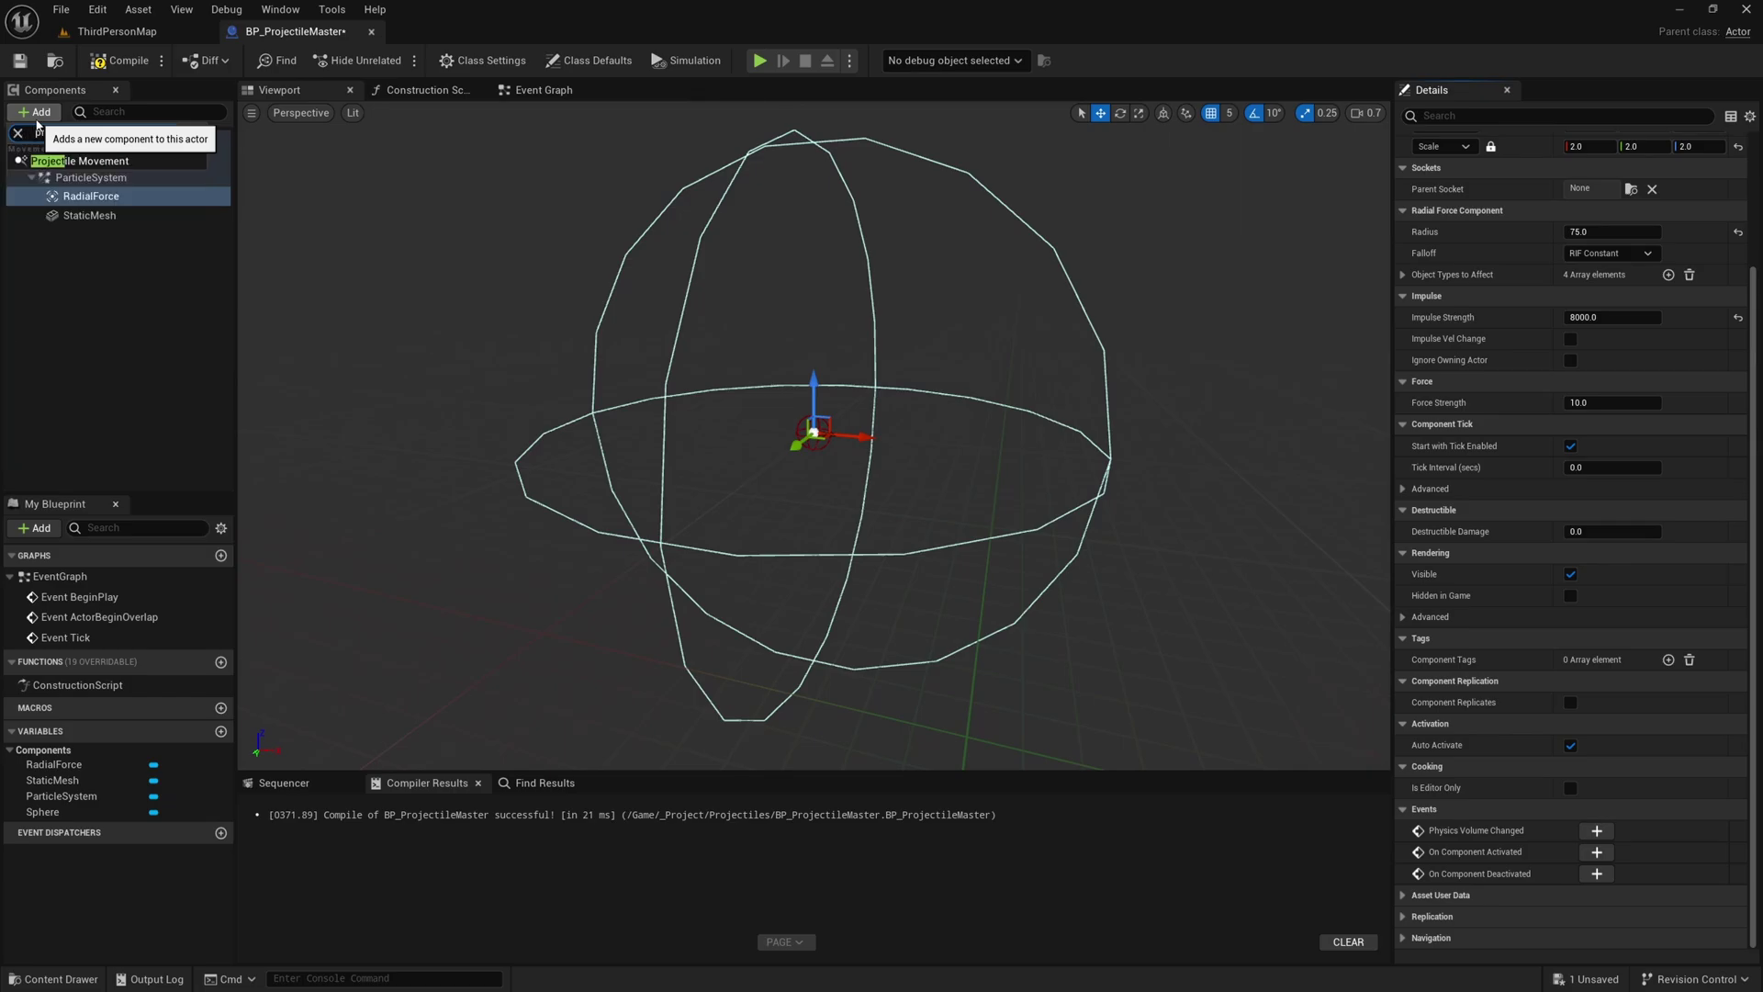
click(85, 160)
click(108, 275)
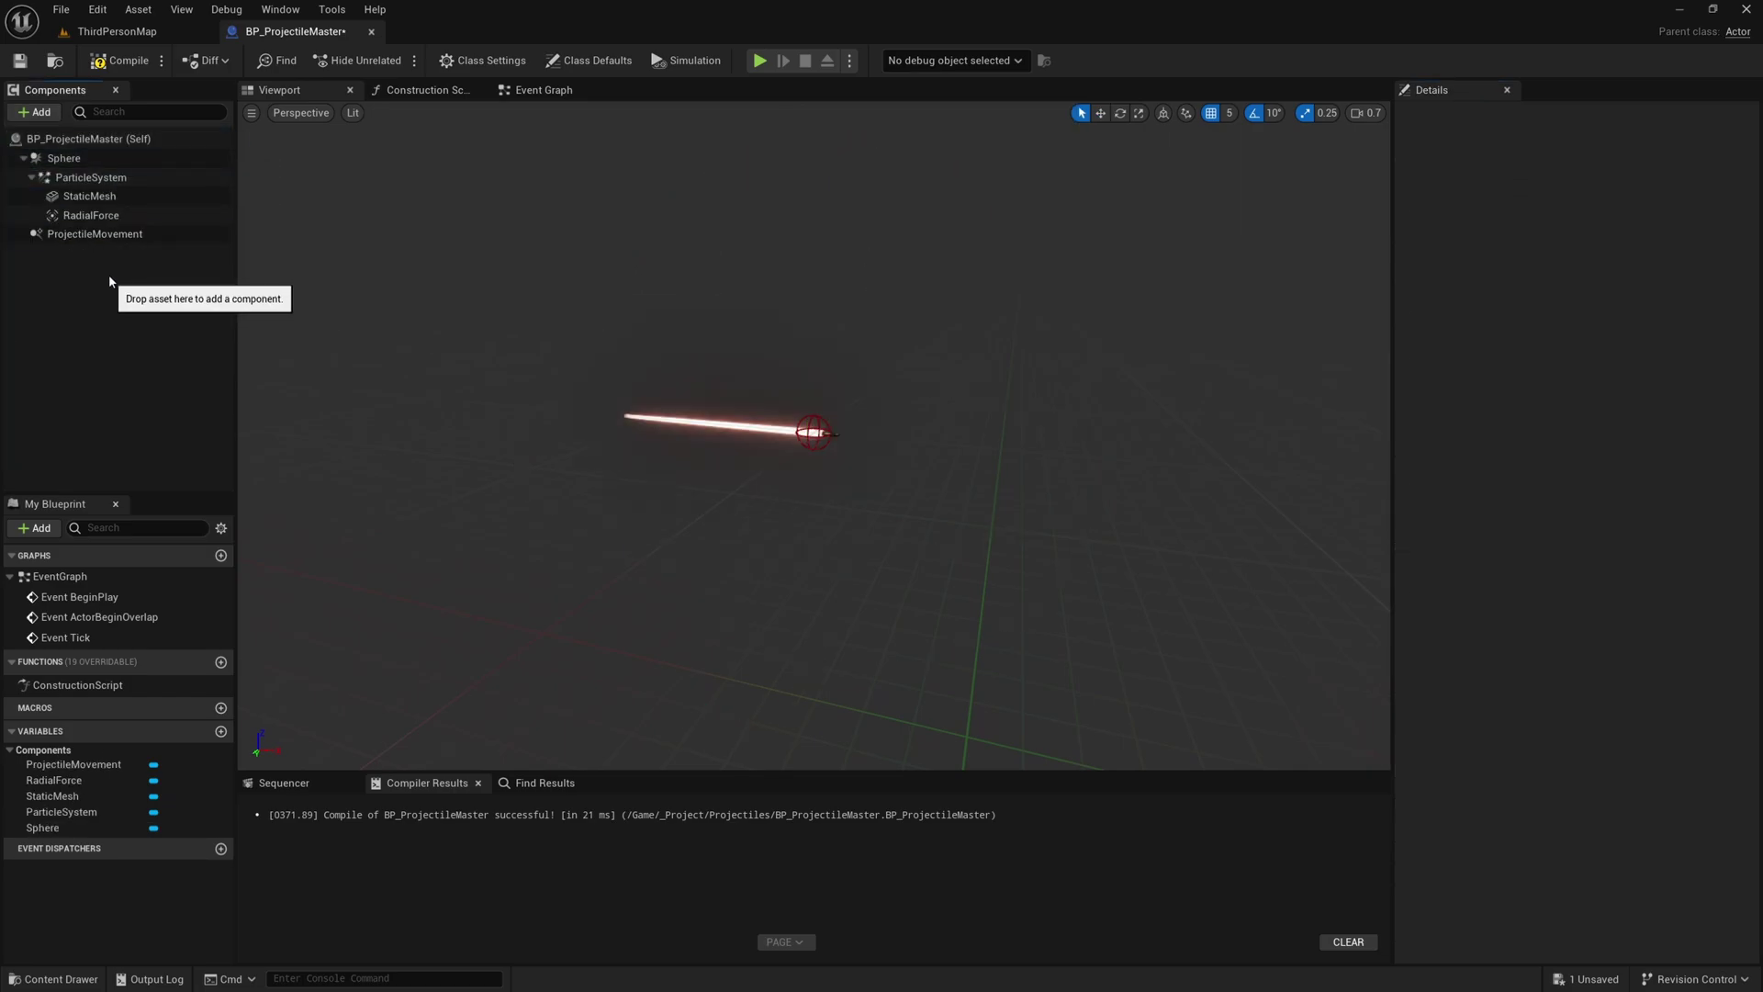
click(105, 234)
scroll(491, 465, down, 3)
key(w)
right_drag(491, 465, 455, 463)
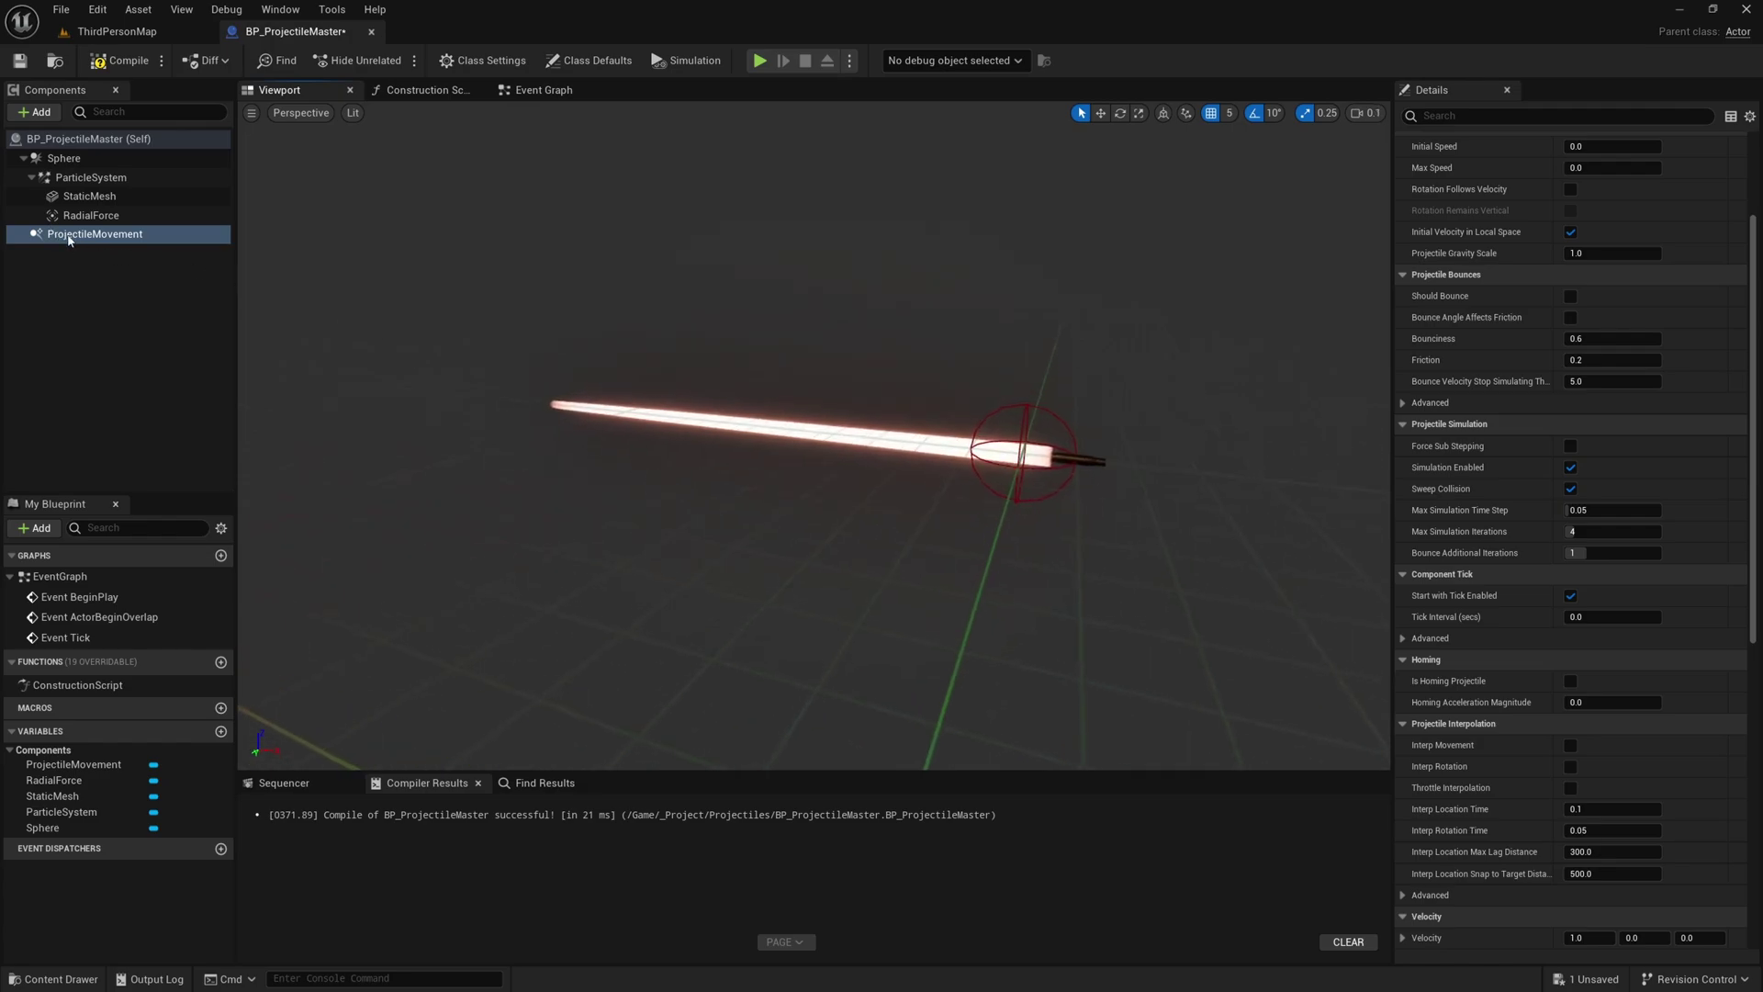
right_drag(977, 436, 1042, 431)
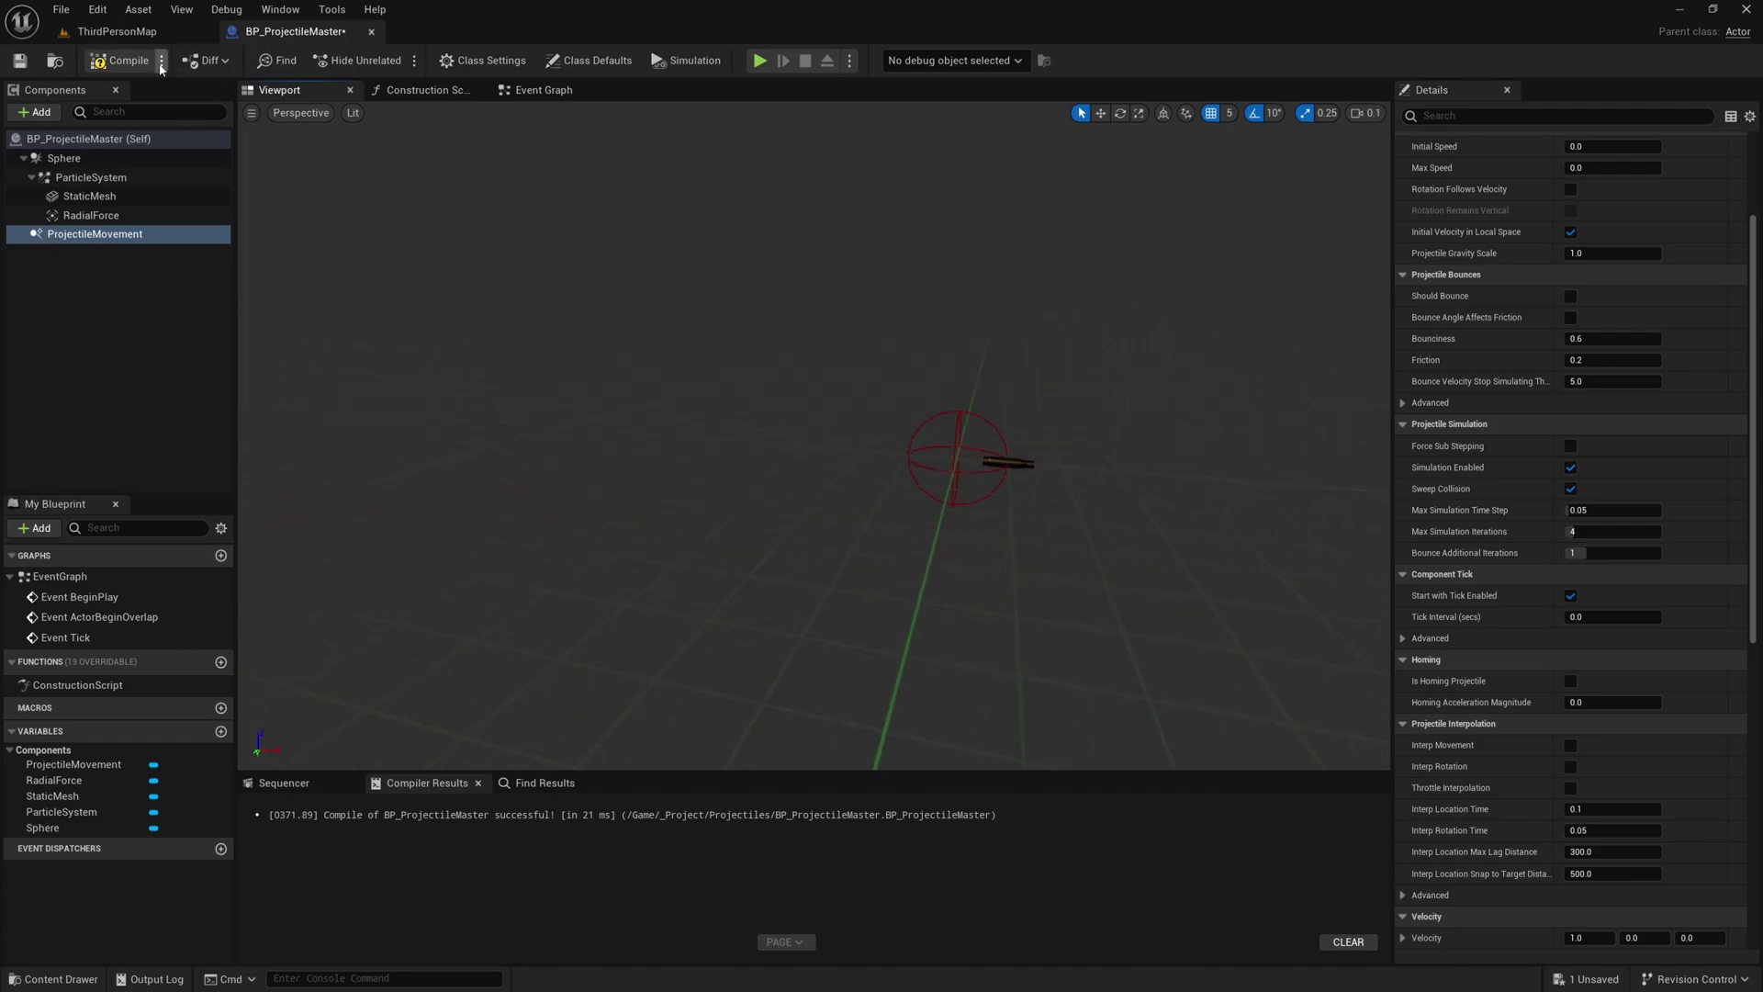
click(129, 60)
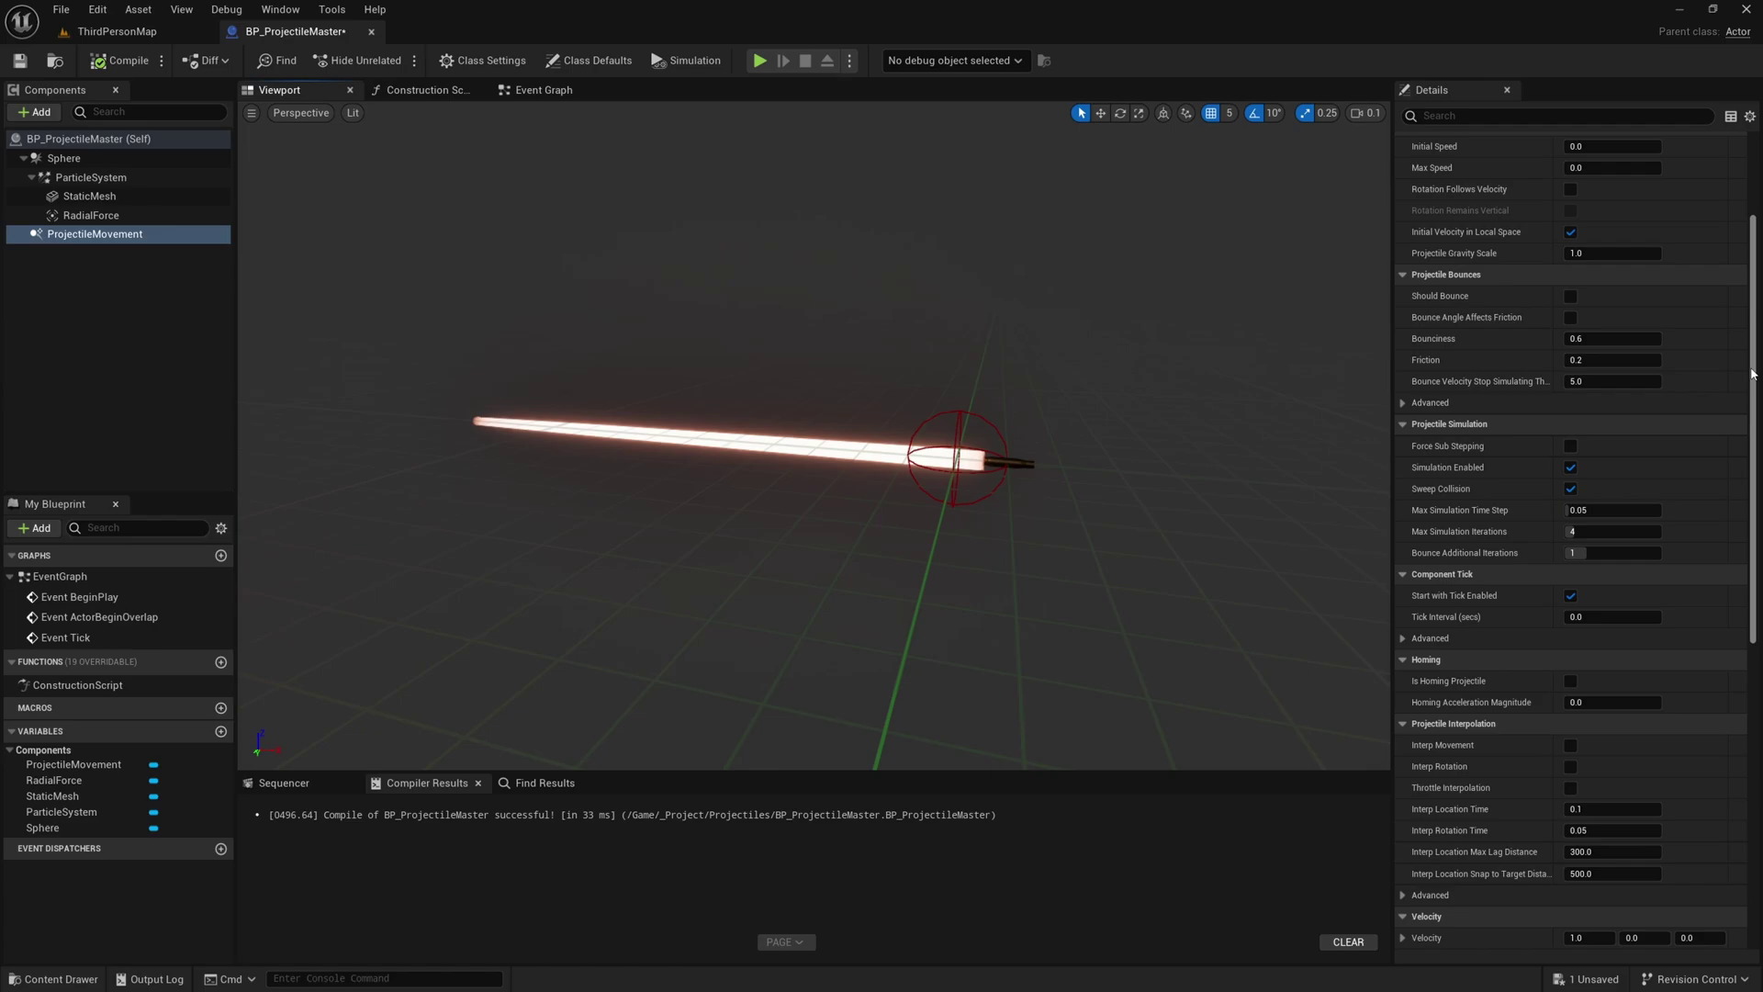
Set the ProjectileMovement component's initial speed to 4000 and enable Rotation Follows Velocity.
drag(1751, 374, 1746, 287)
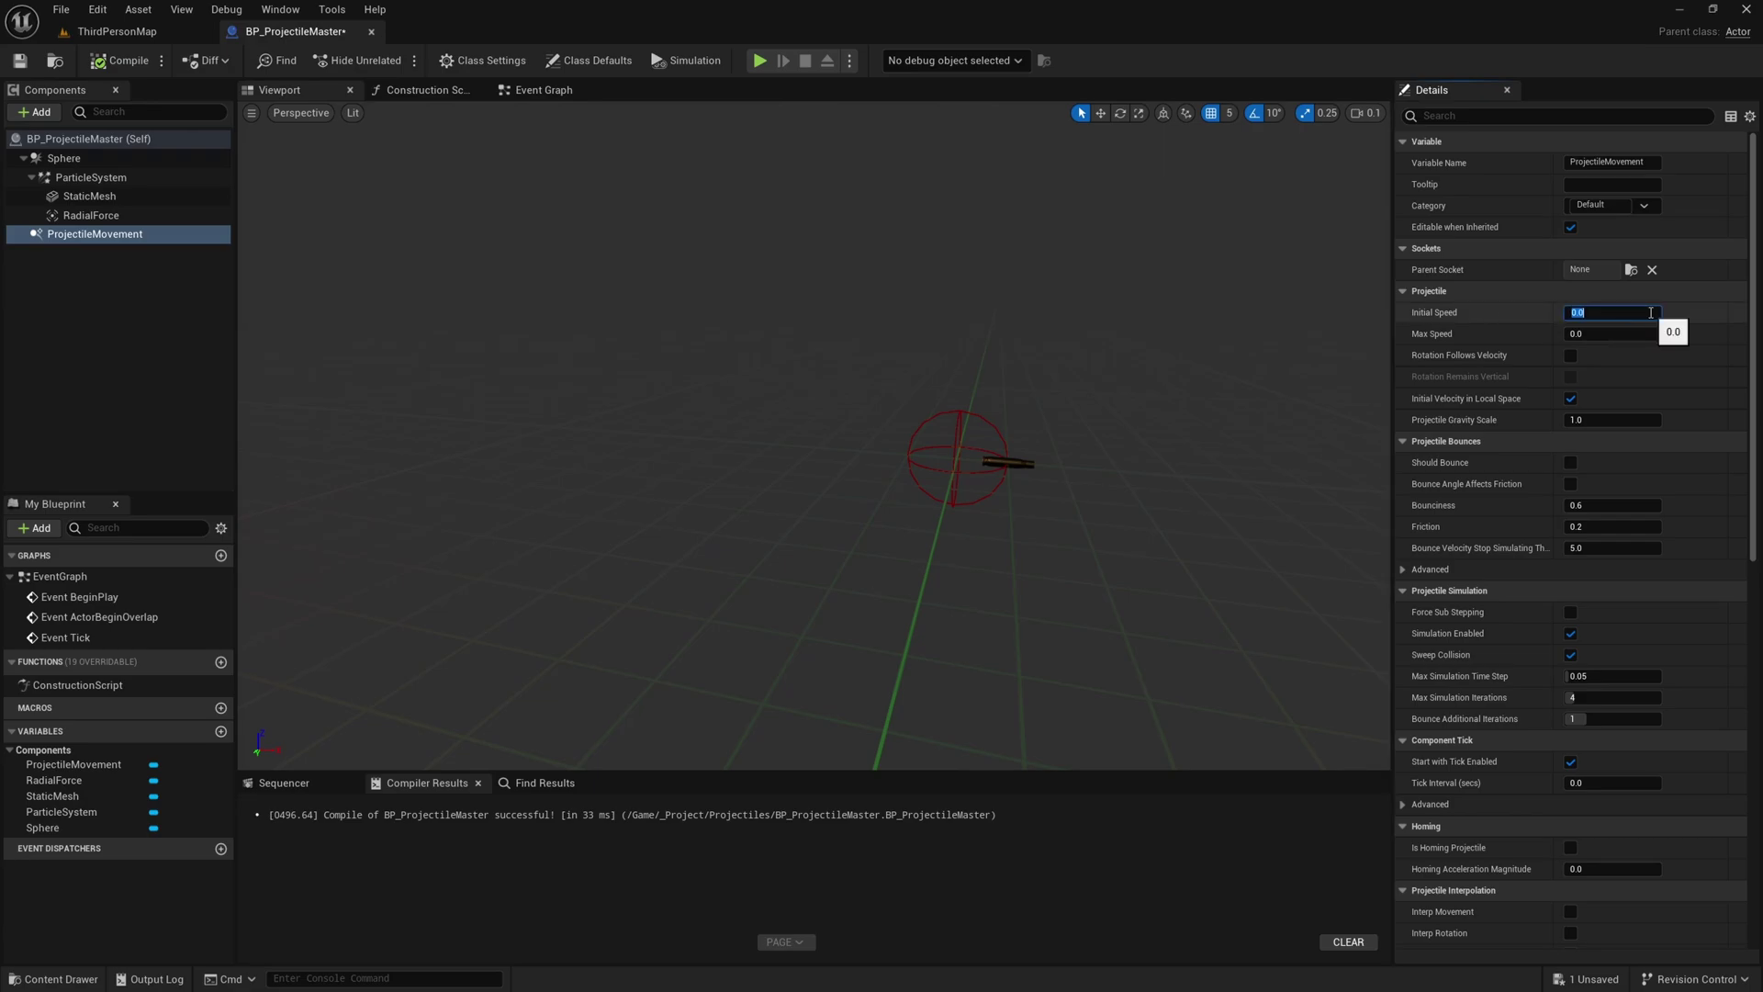
key(Return)
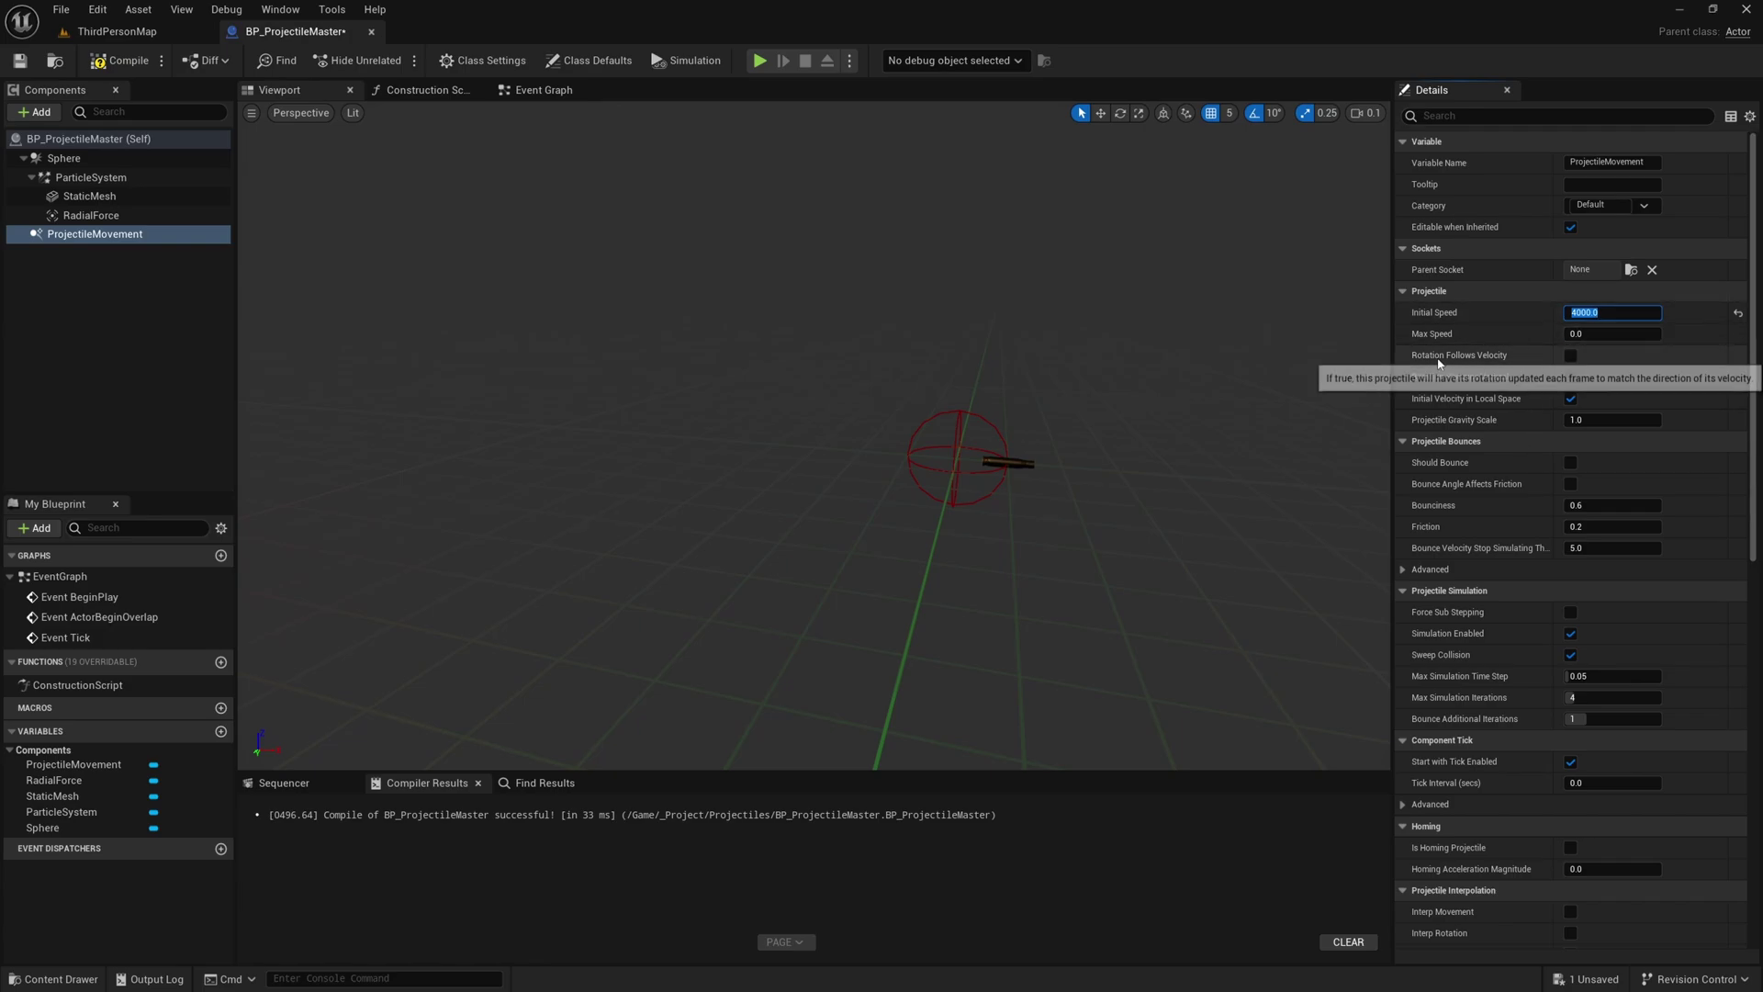
click(1569, 356)
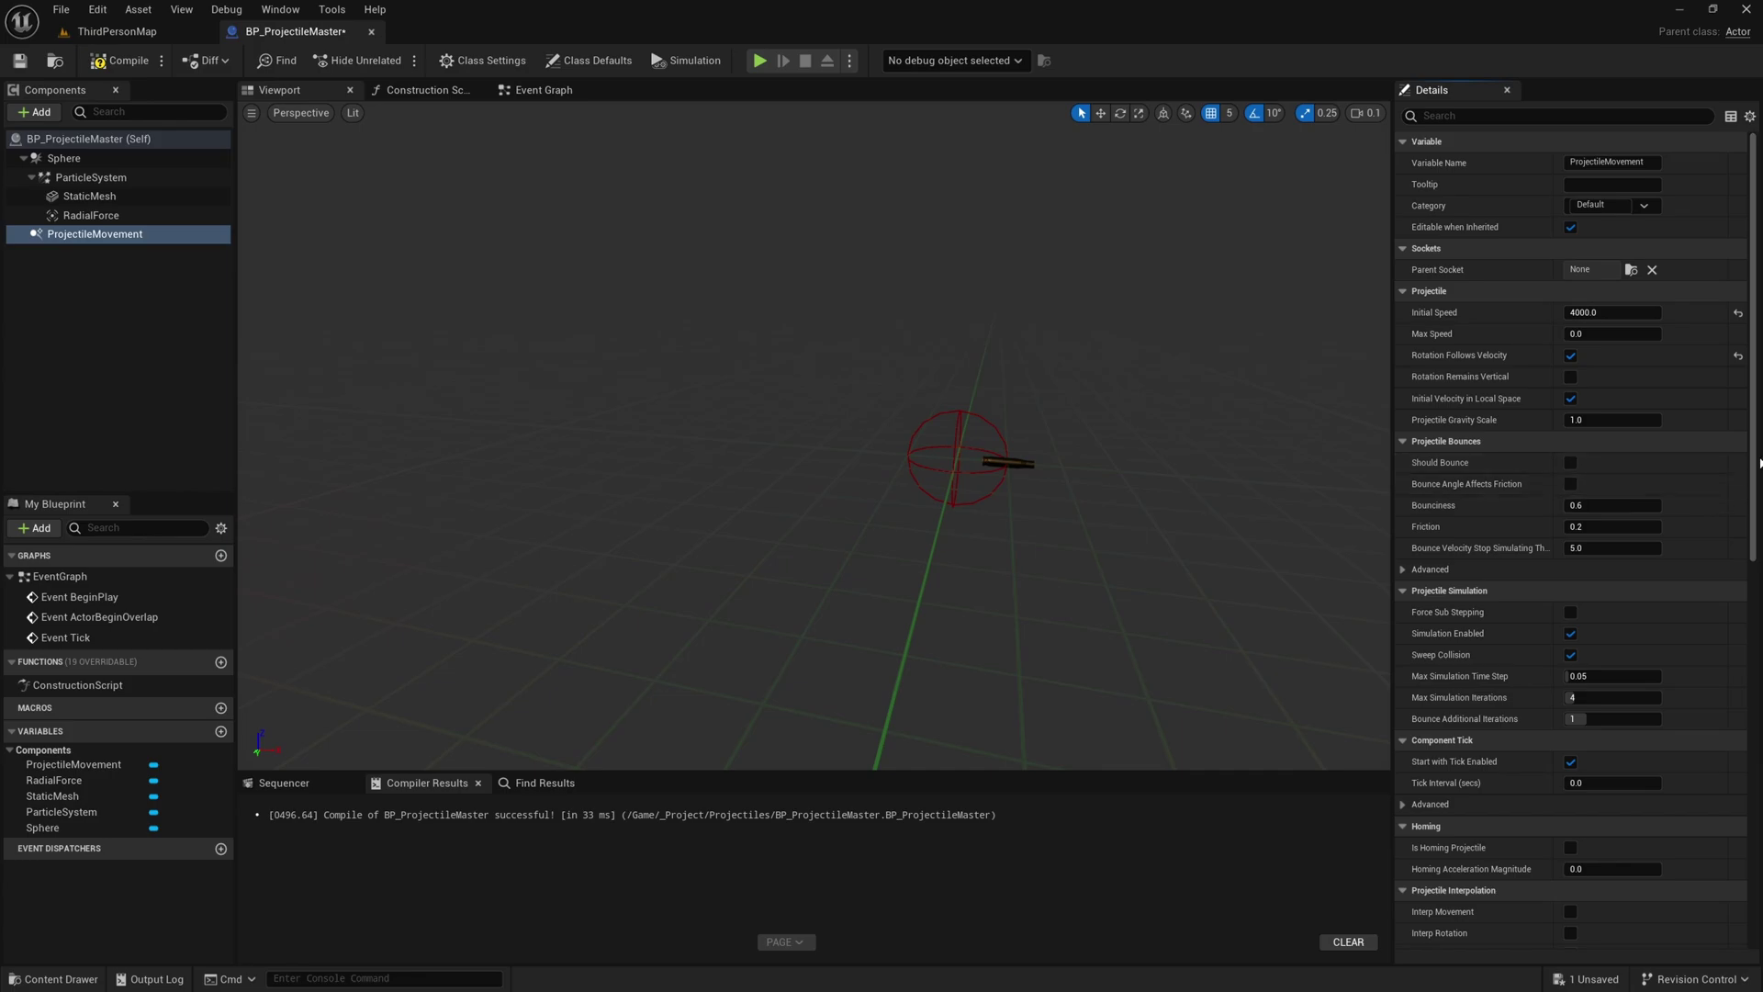
scroll(1756, 429, down, 5)
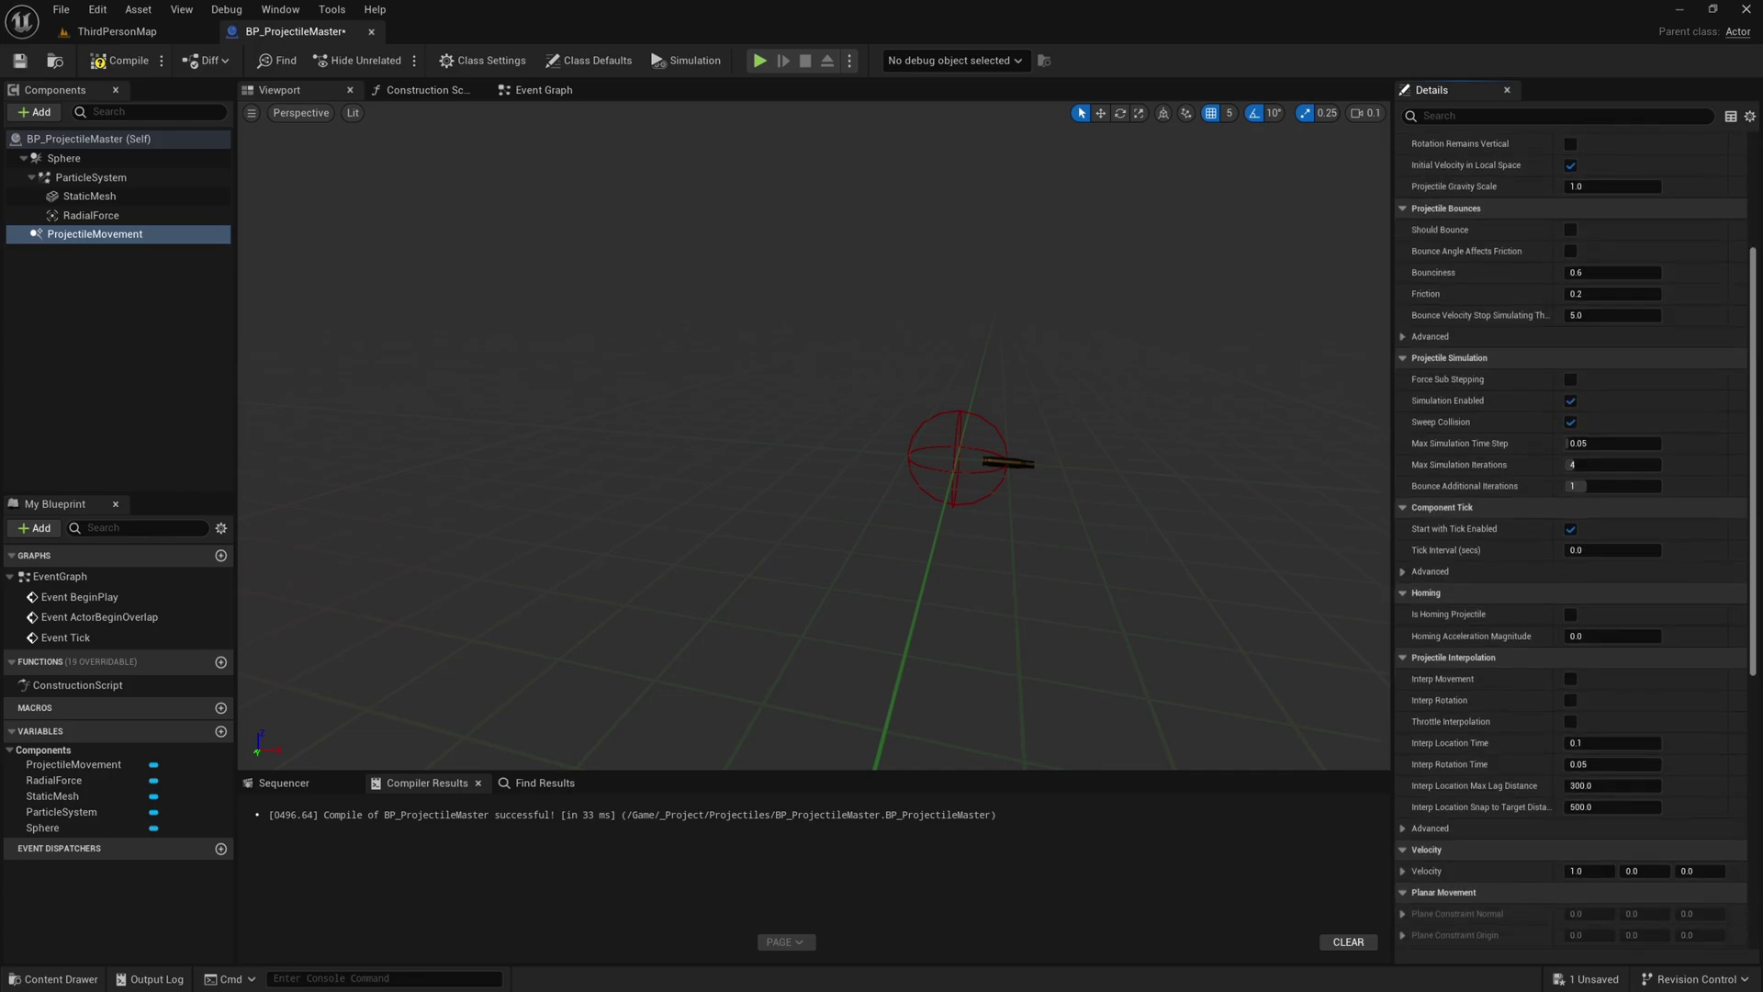
scroll(1755, 484, up, 2)
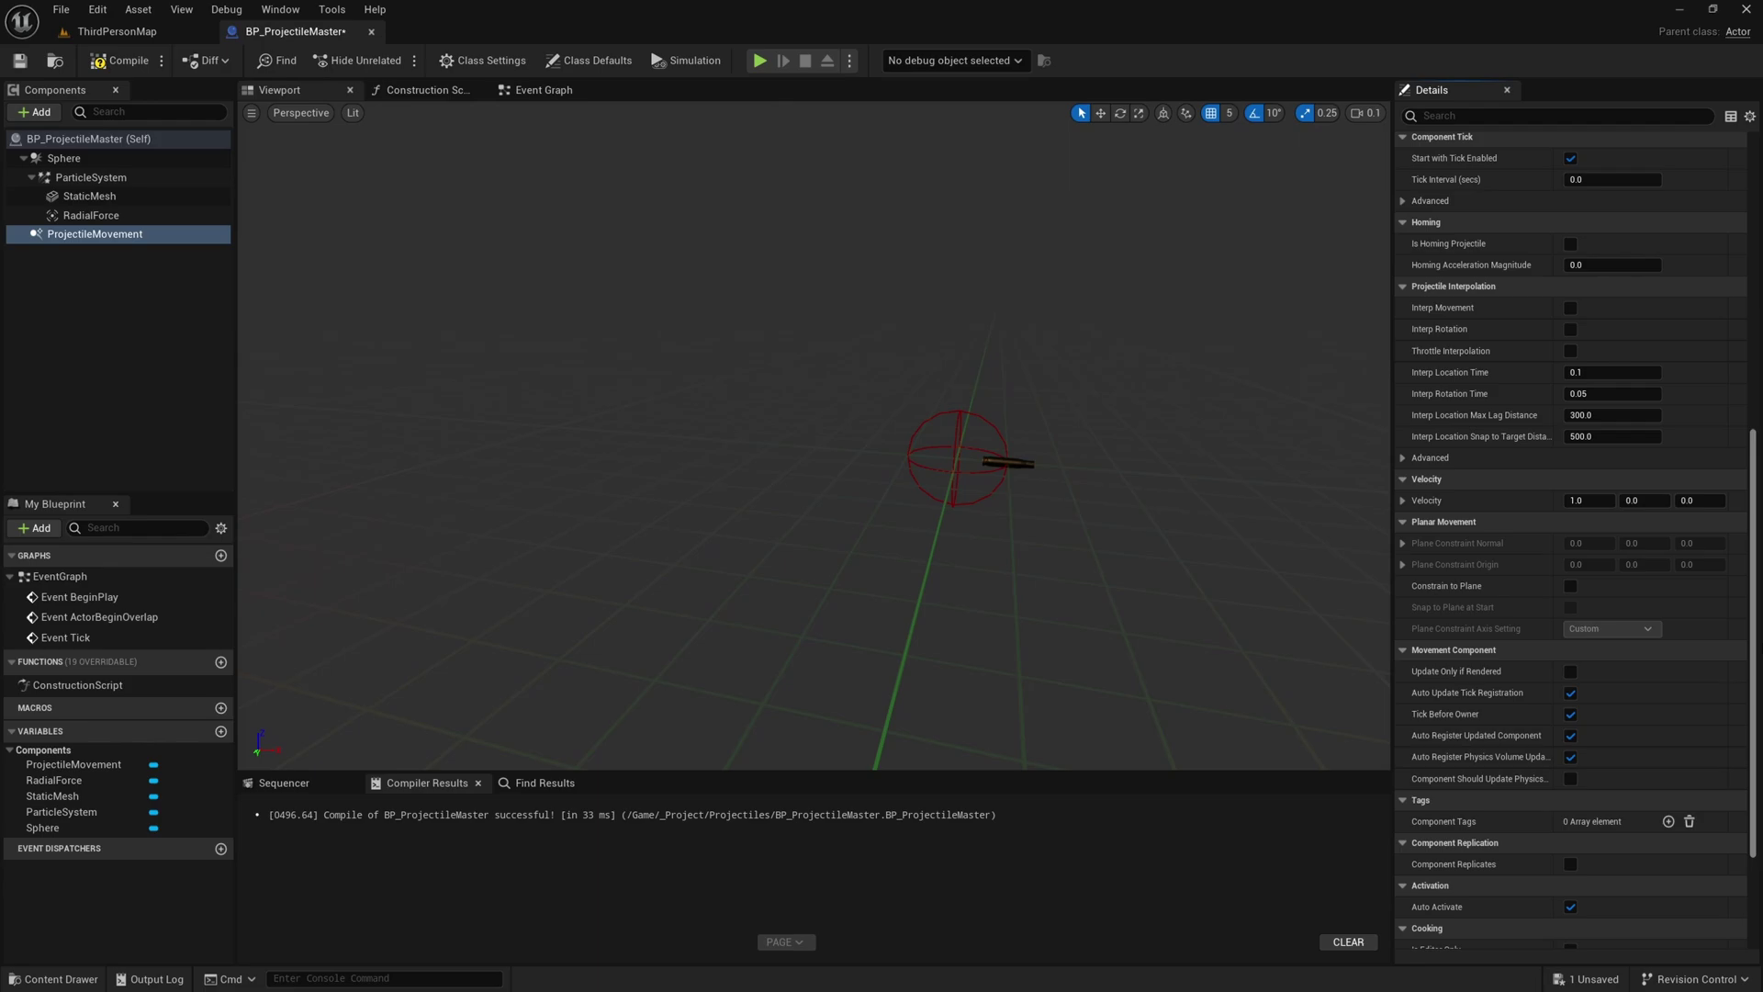
scroll(1756, 483, down, 2)
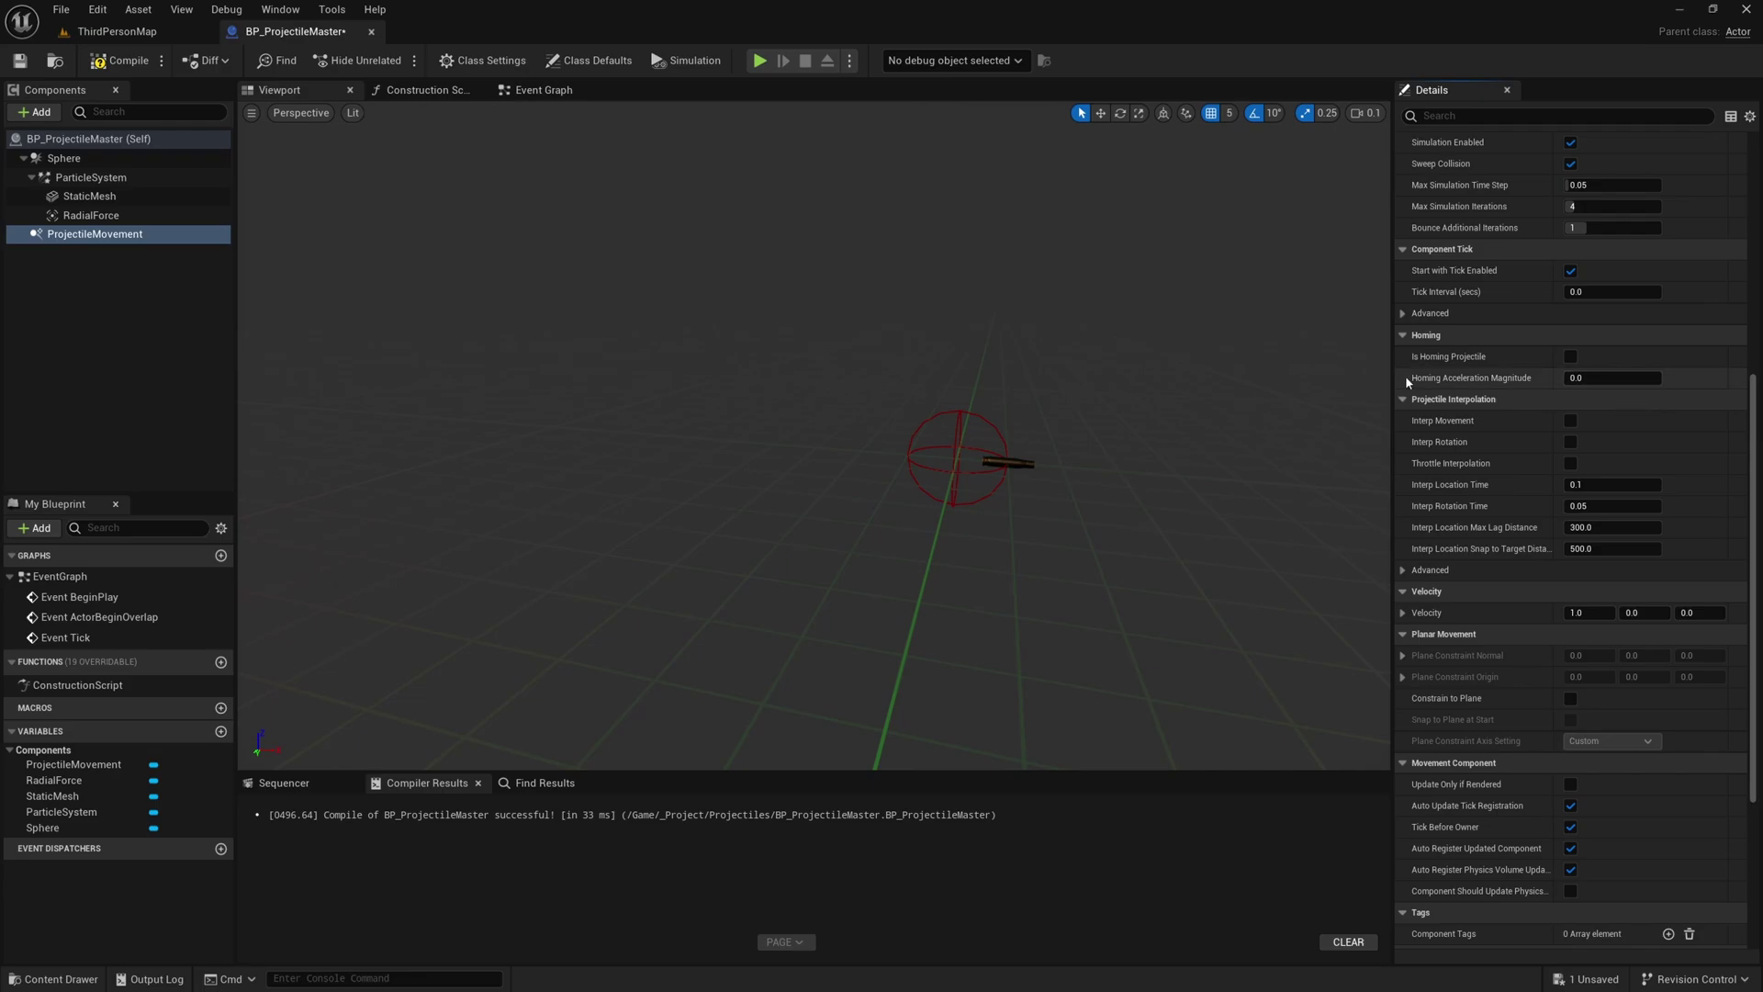
click(1571, 357)
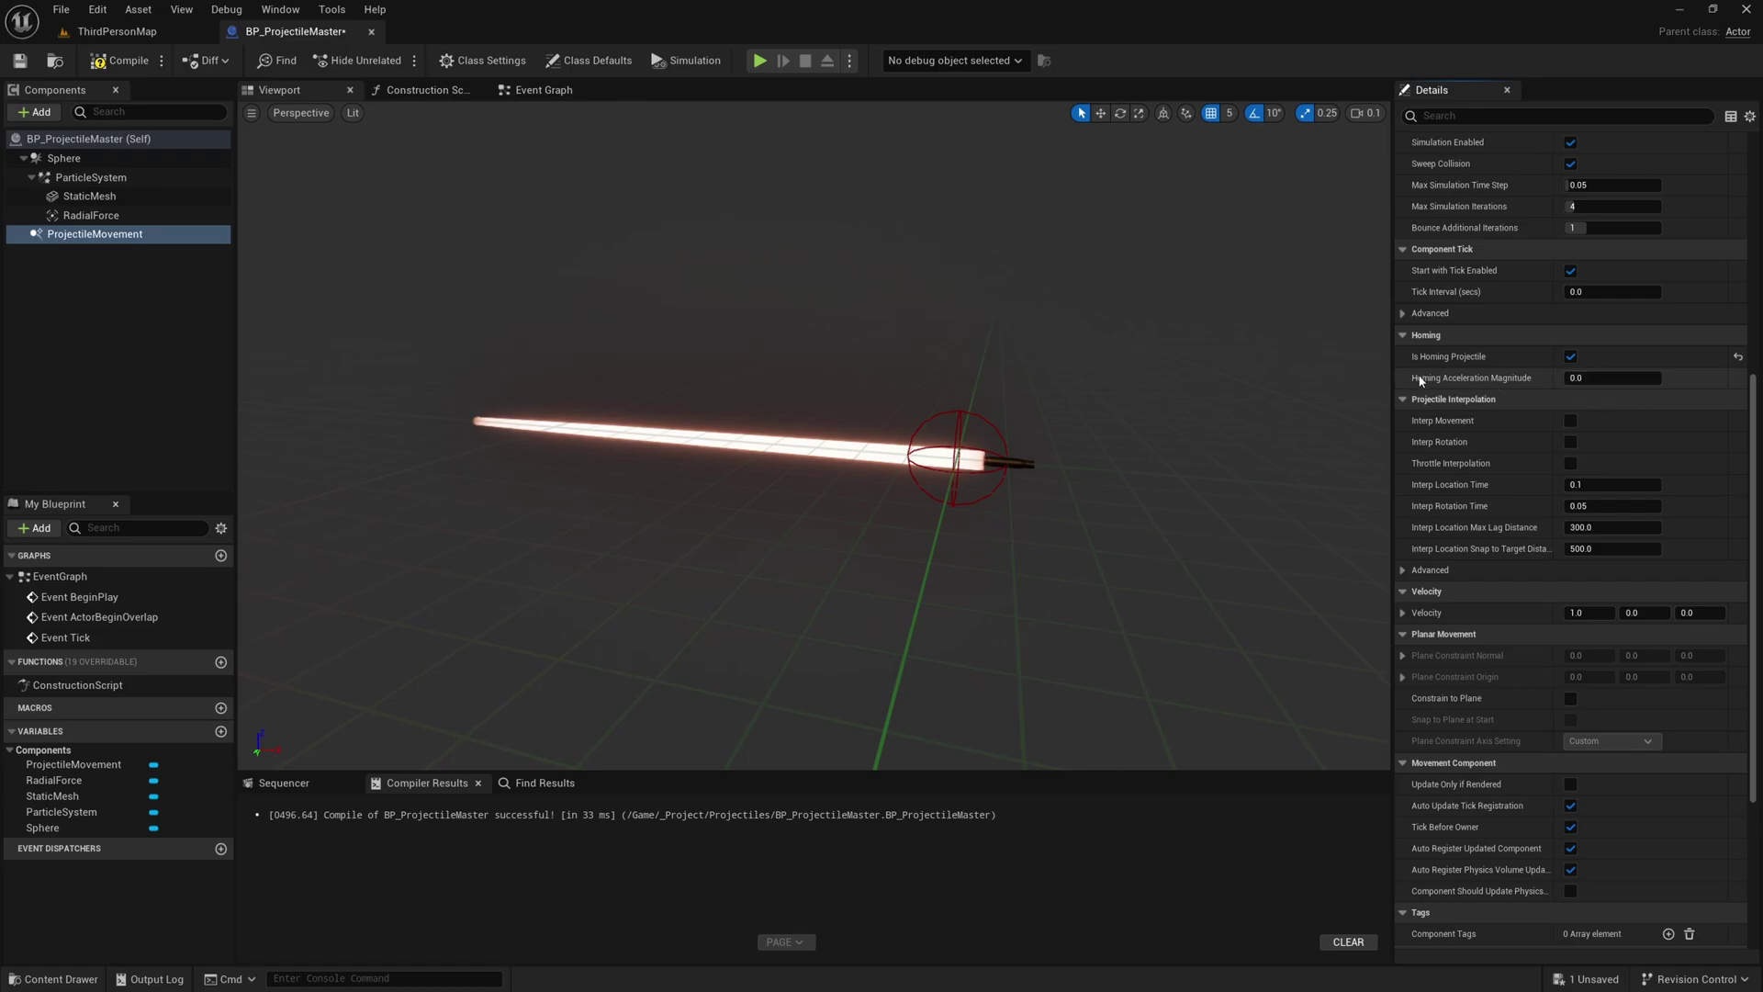
drag(1588, 377, 1625, 377)
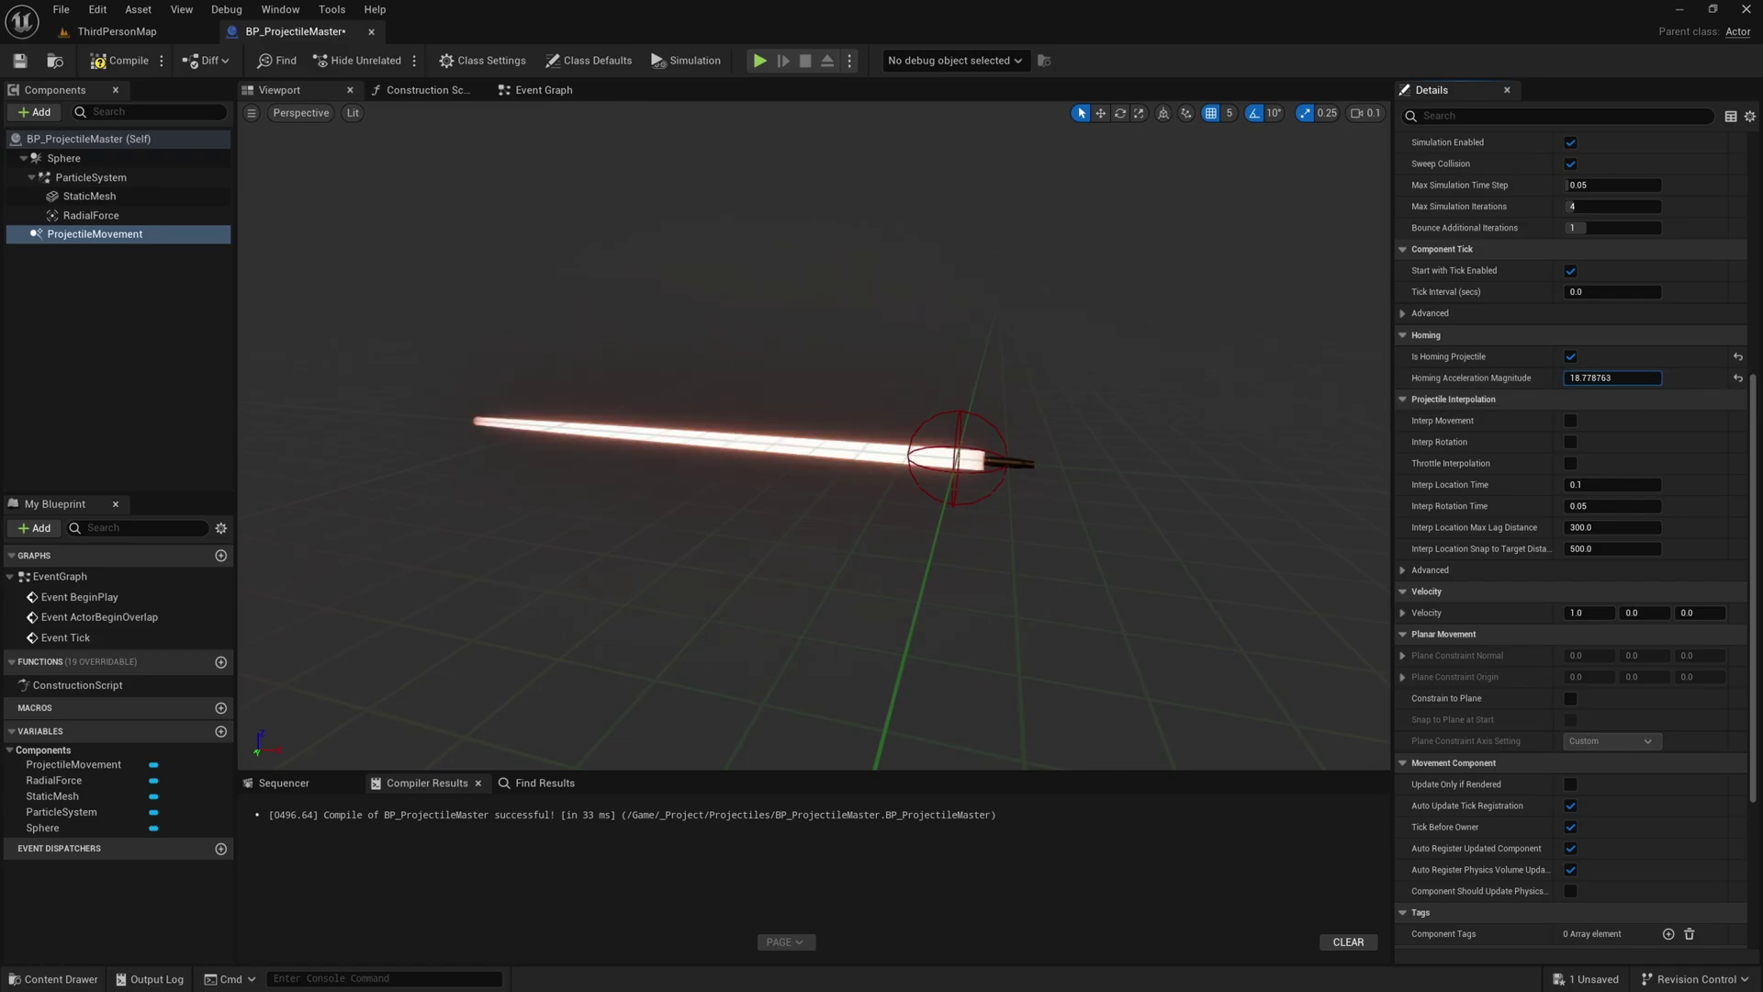
click(1738, 378)
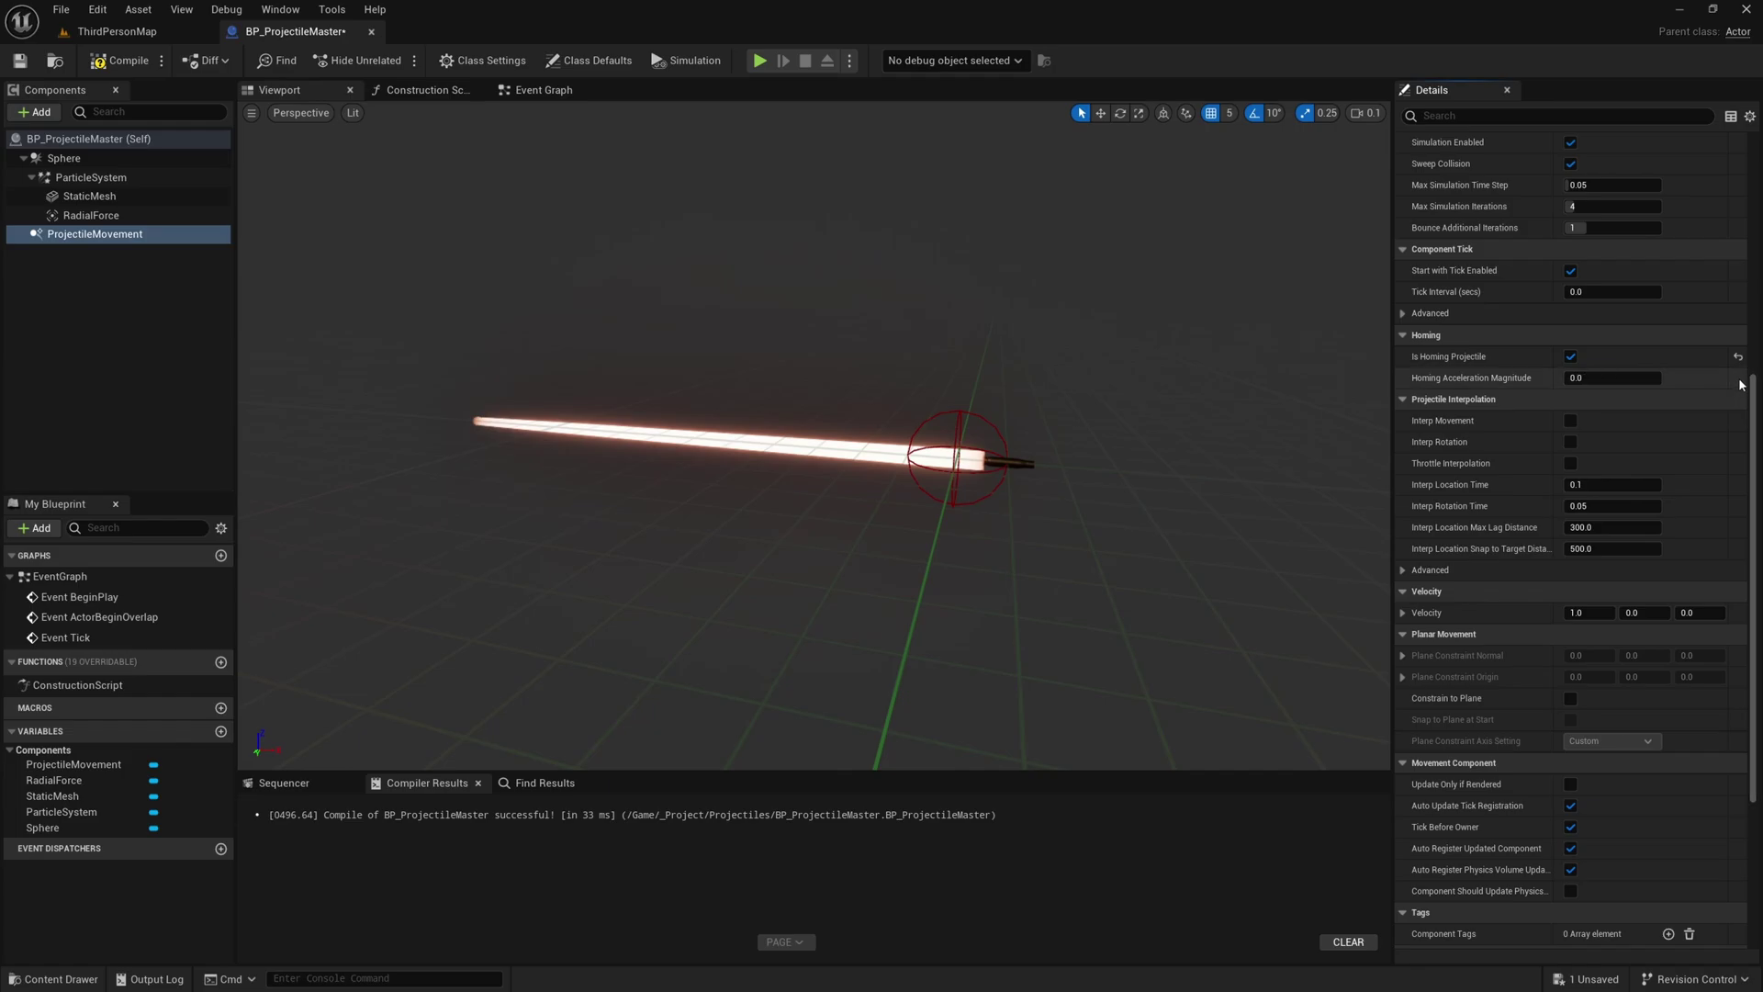
click(1738, 356)
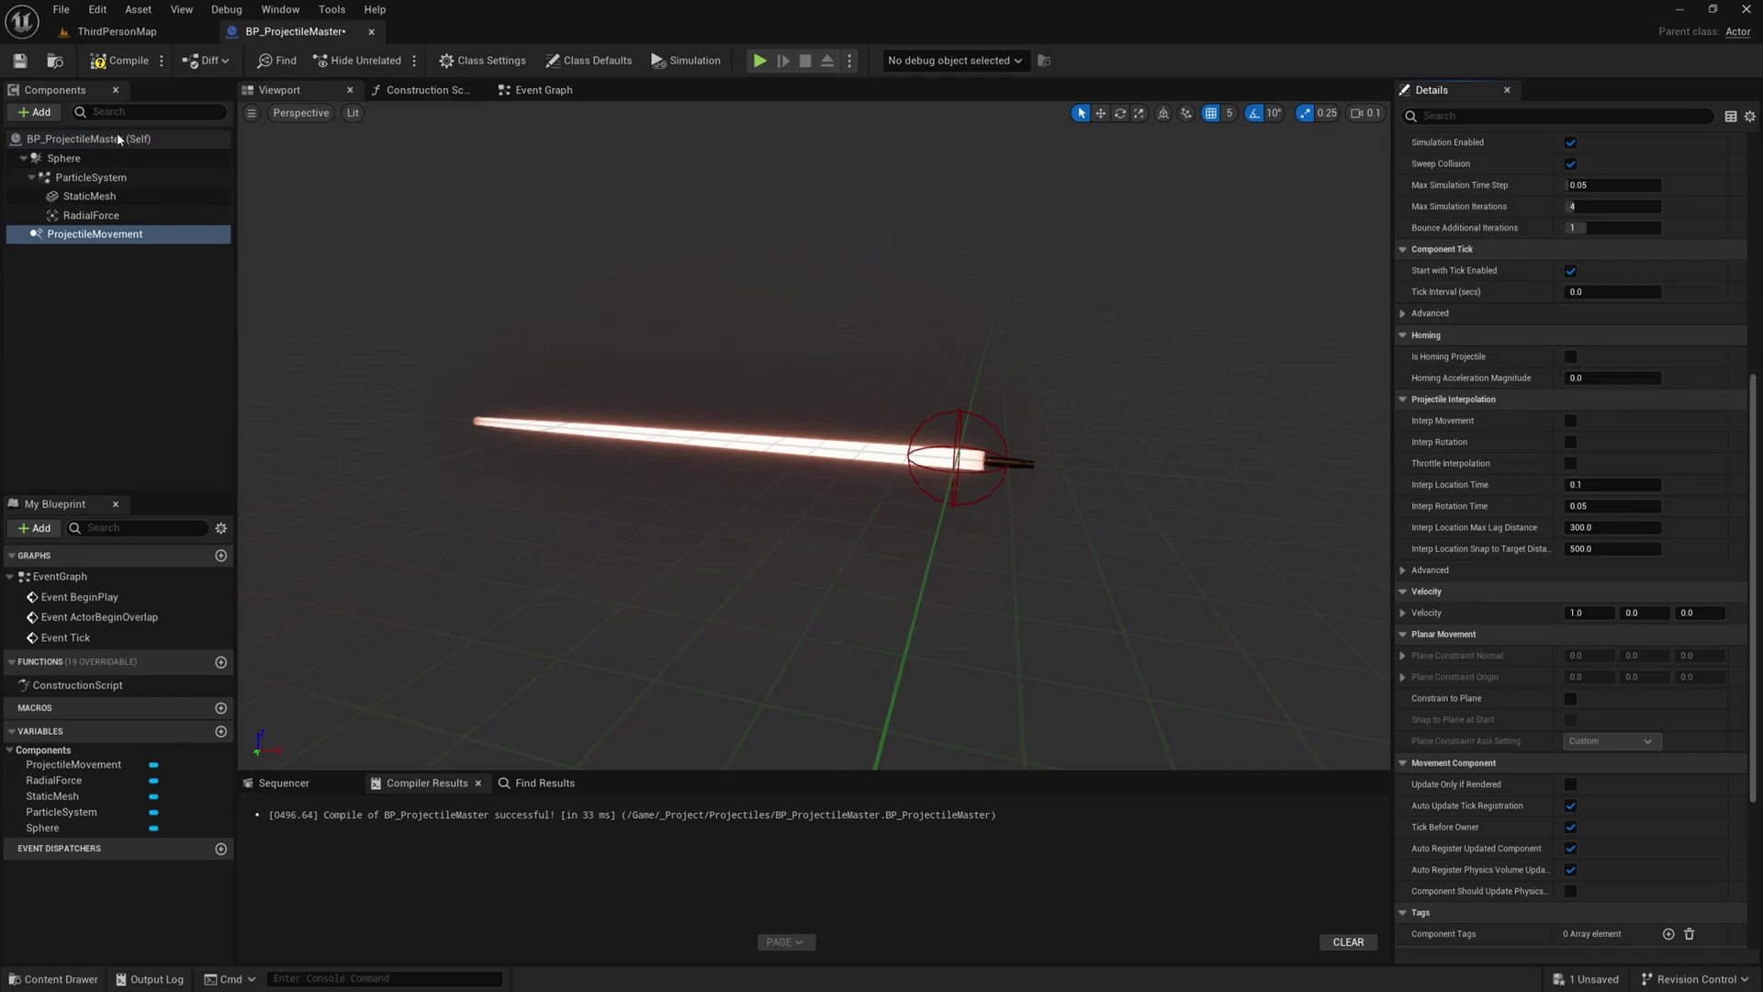
Compile the Blueprint and add an On Component Hit event for the Sphere component in the Event Graph.
click(112, 61)
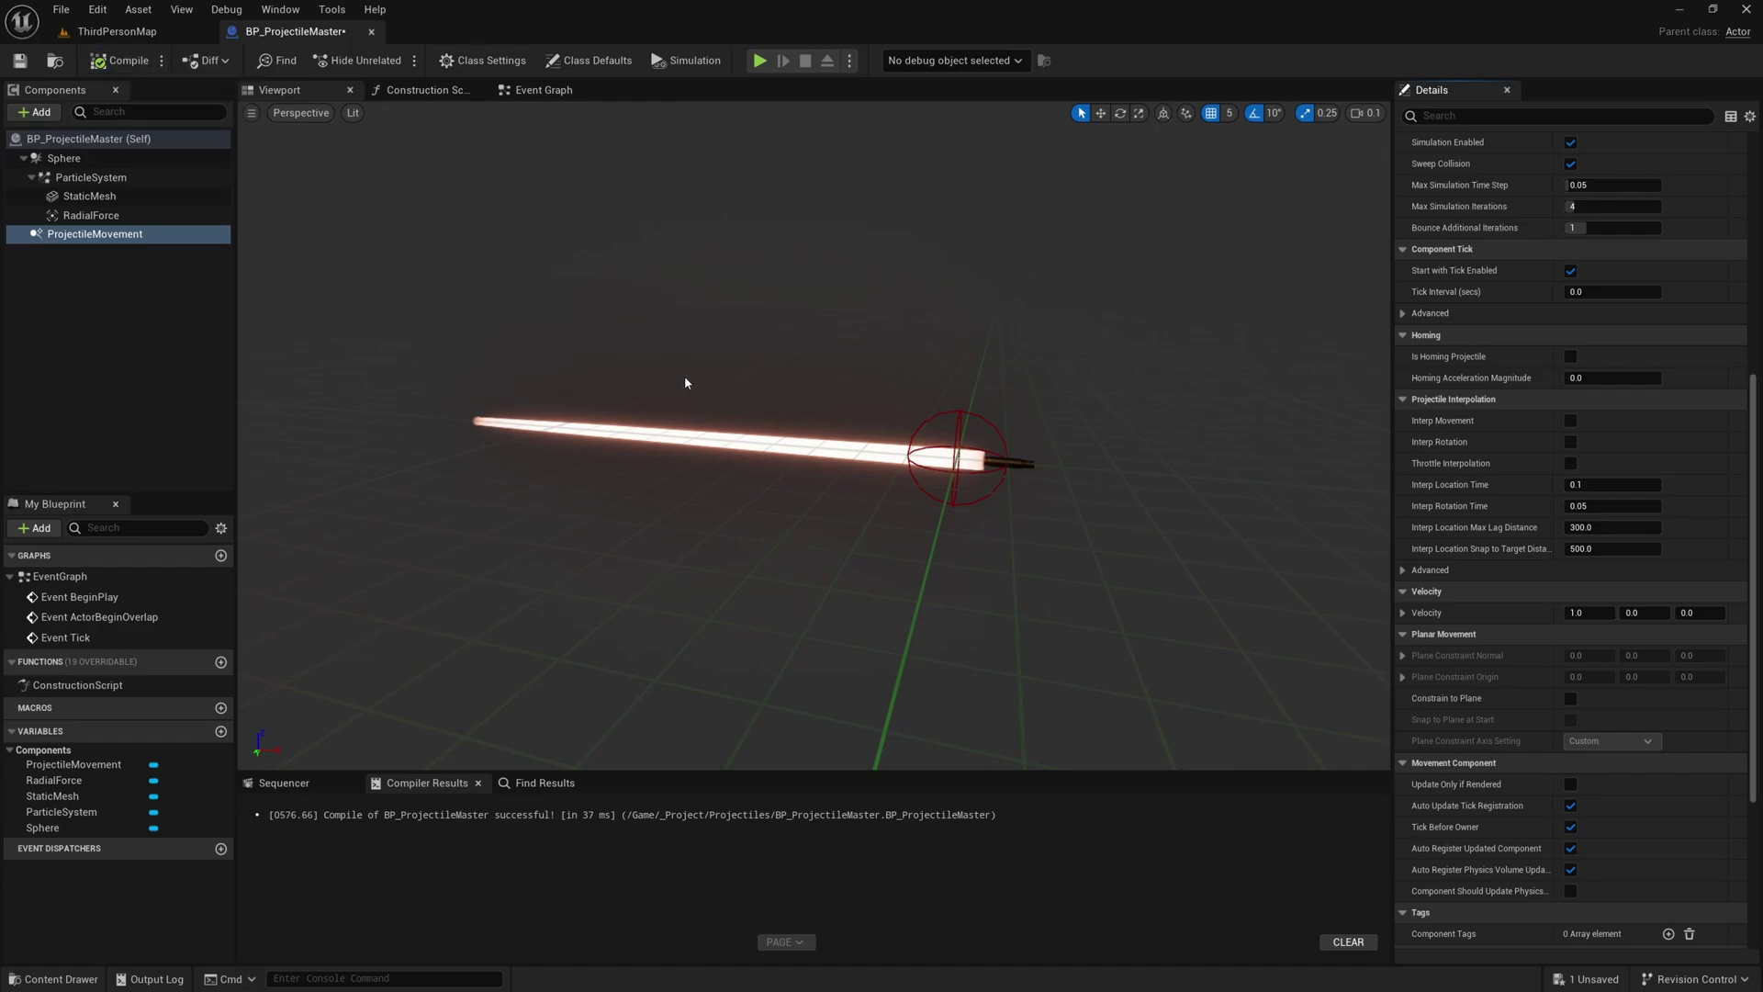
middle_drag(1016, 504, 931, 504)
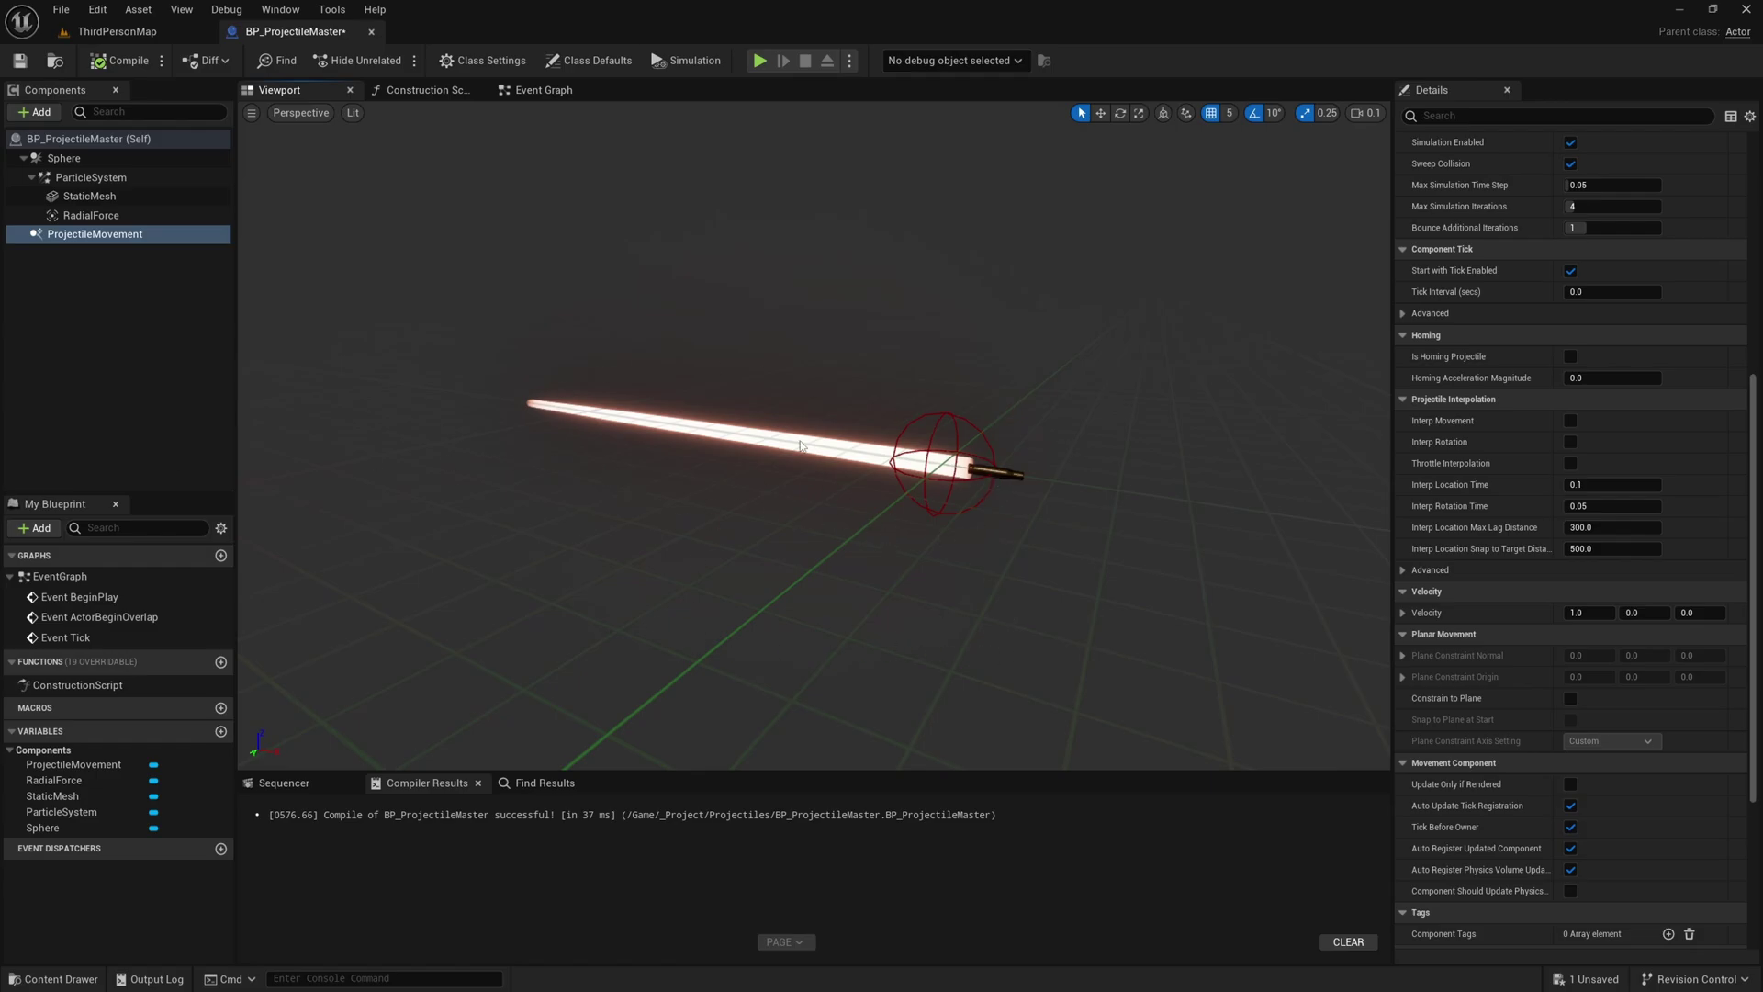
click(543, 92)
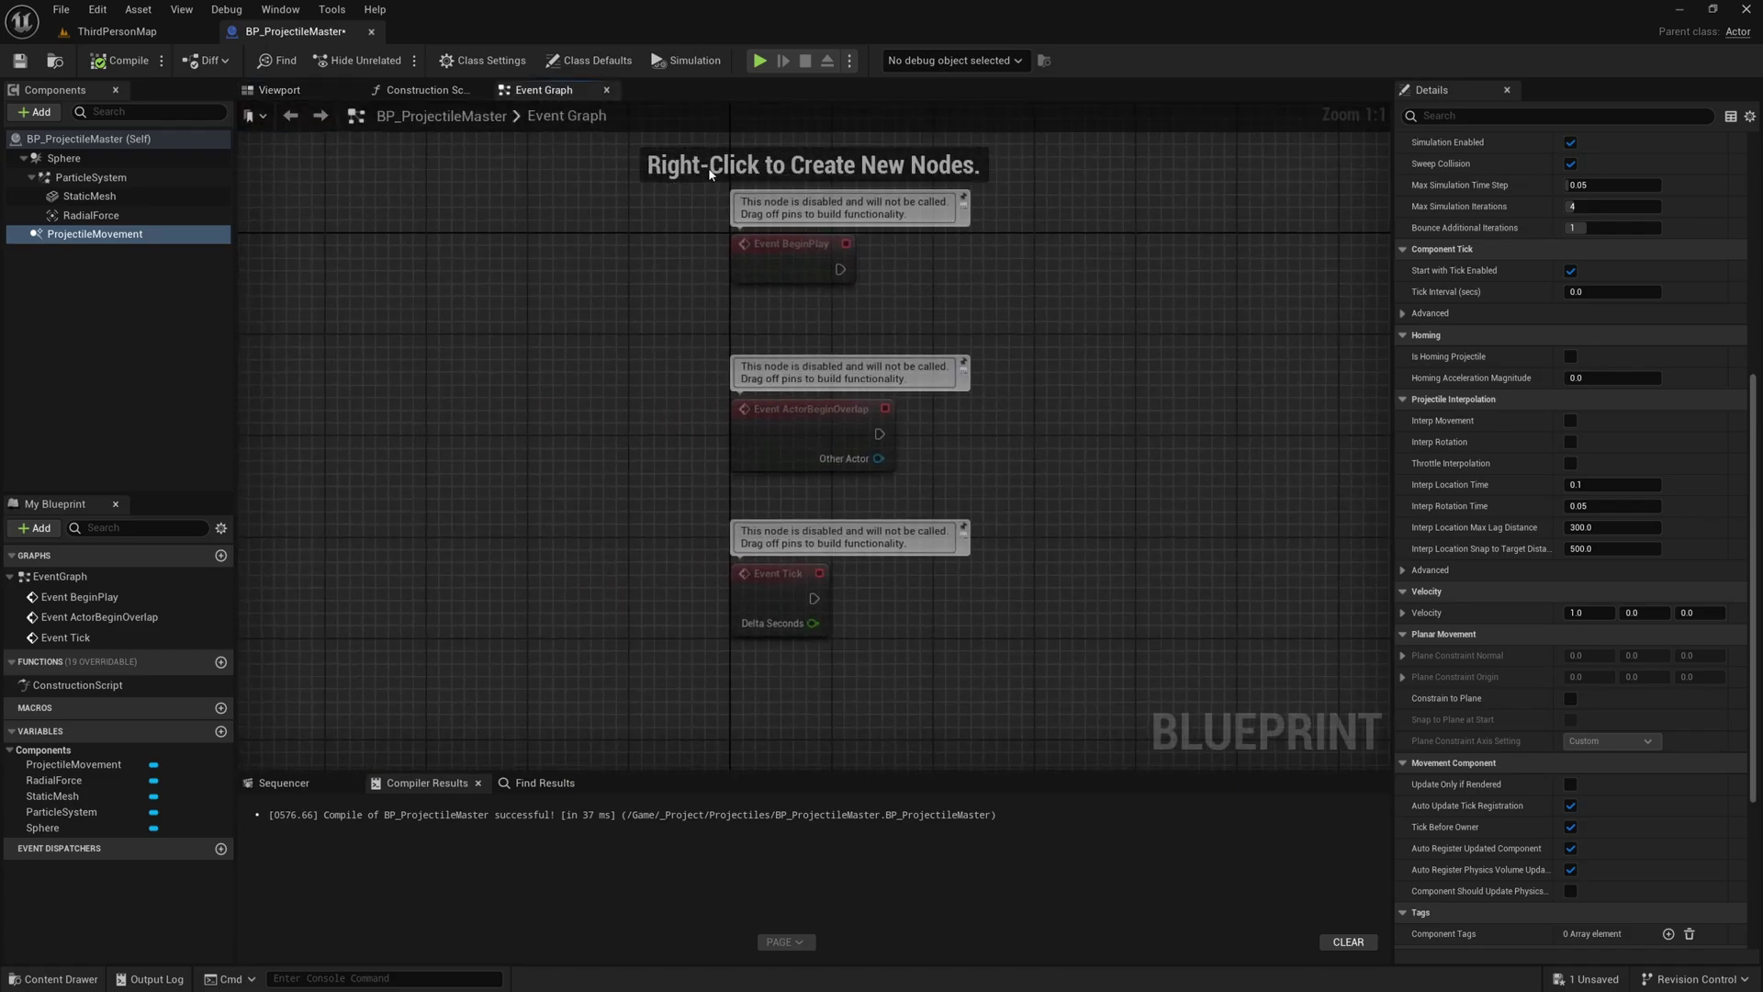
click(91, 161)
scroll(1568, 552, down, 10)
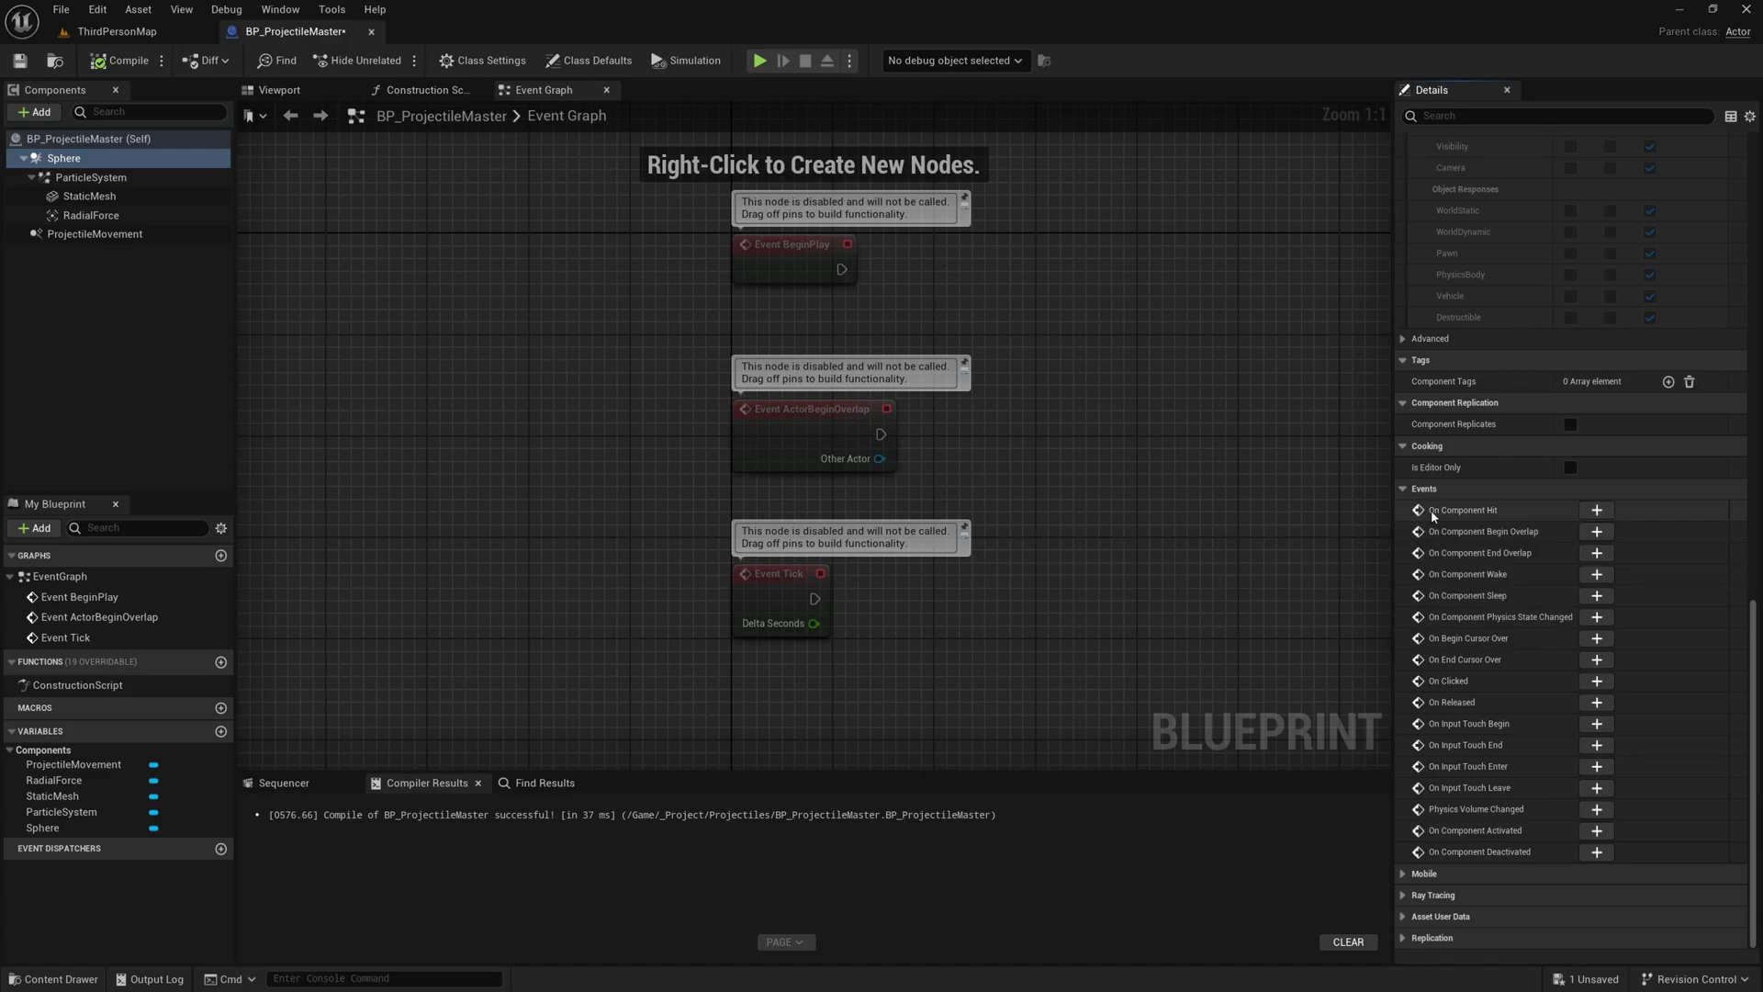
click(1597, 510)
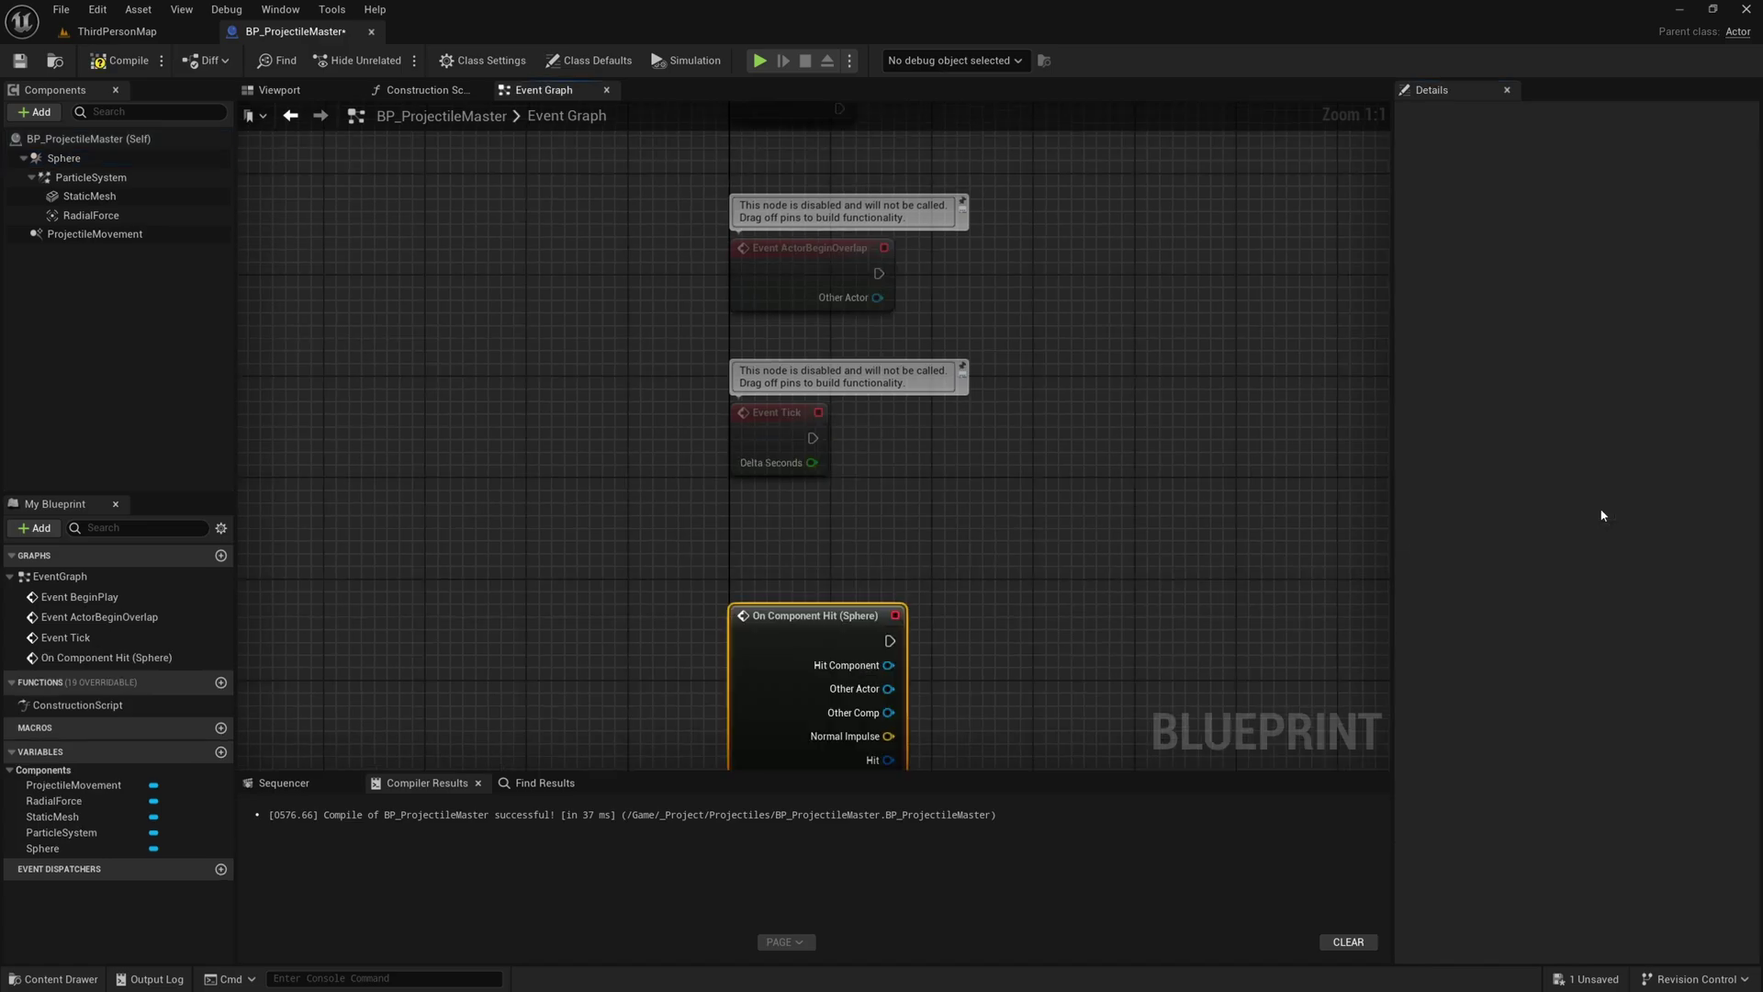
right_drag(1131, 366, 806, 410)
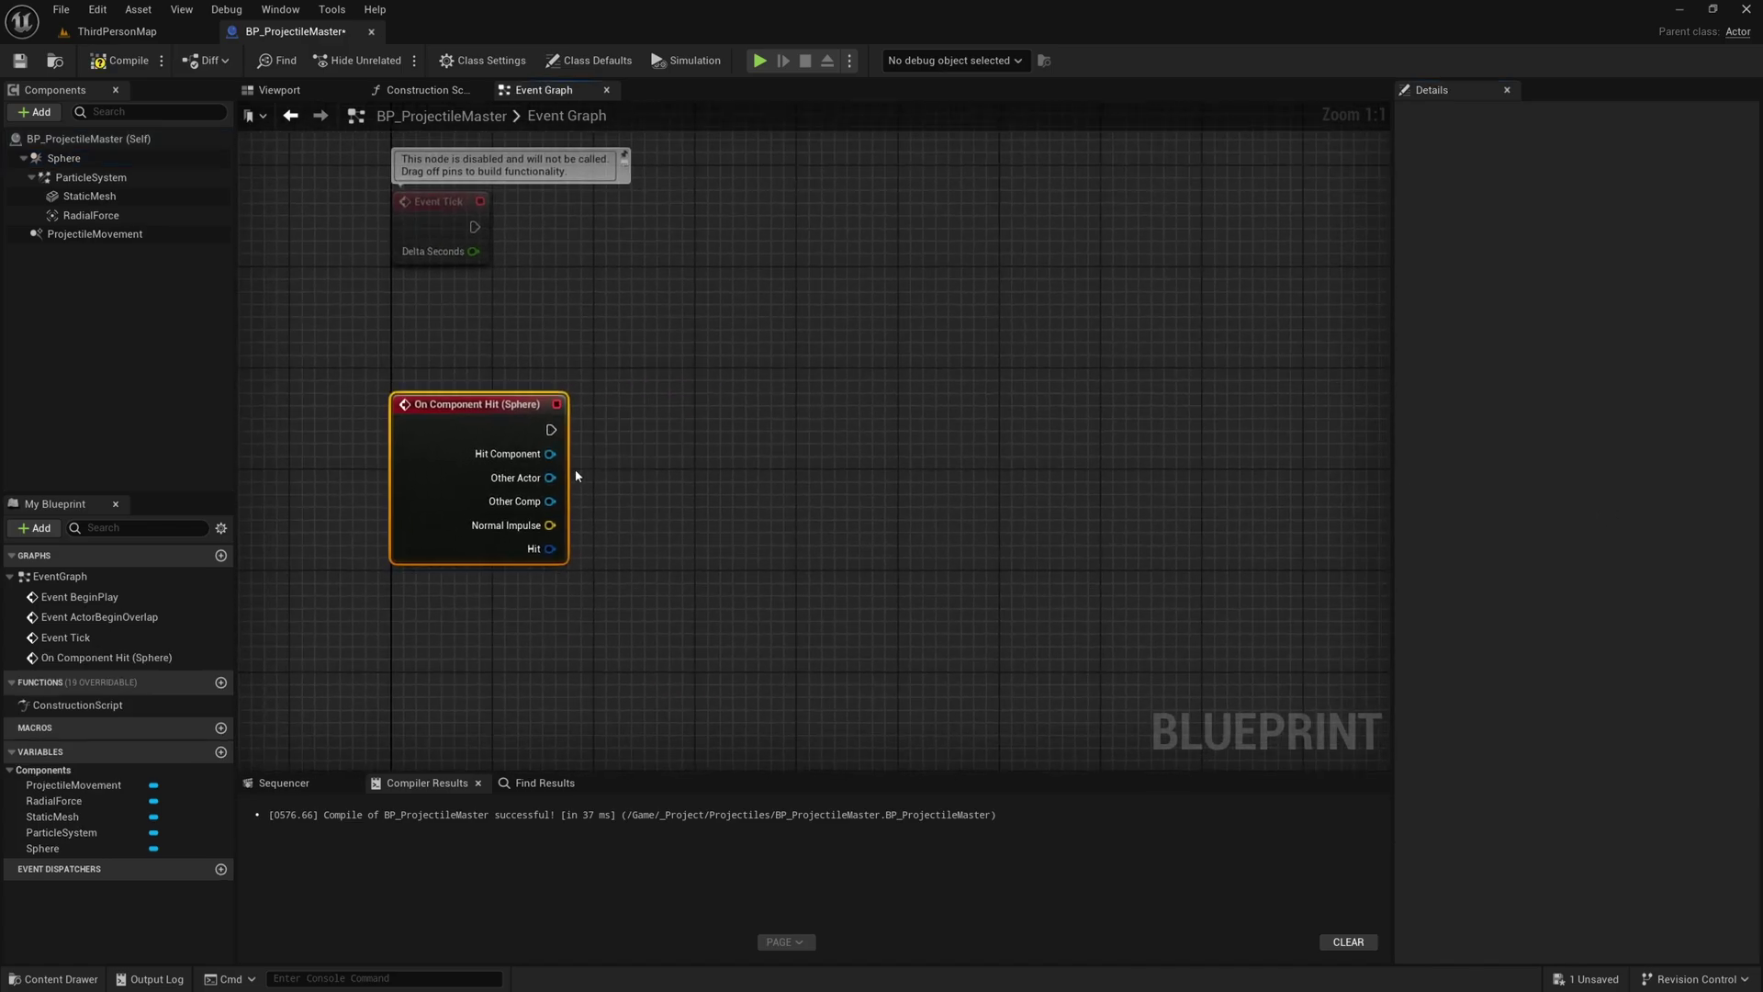
drag(760, 657, 424, 385)
drag(826, 610, 629, 532)
right_drag(630, 532, 733, 501)
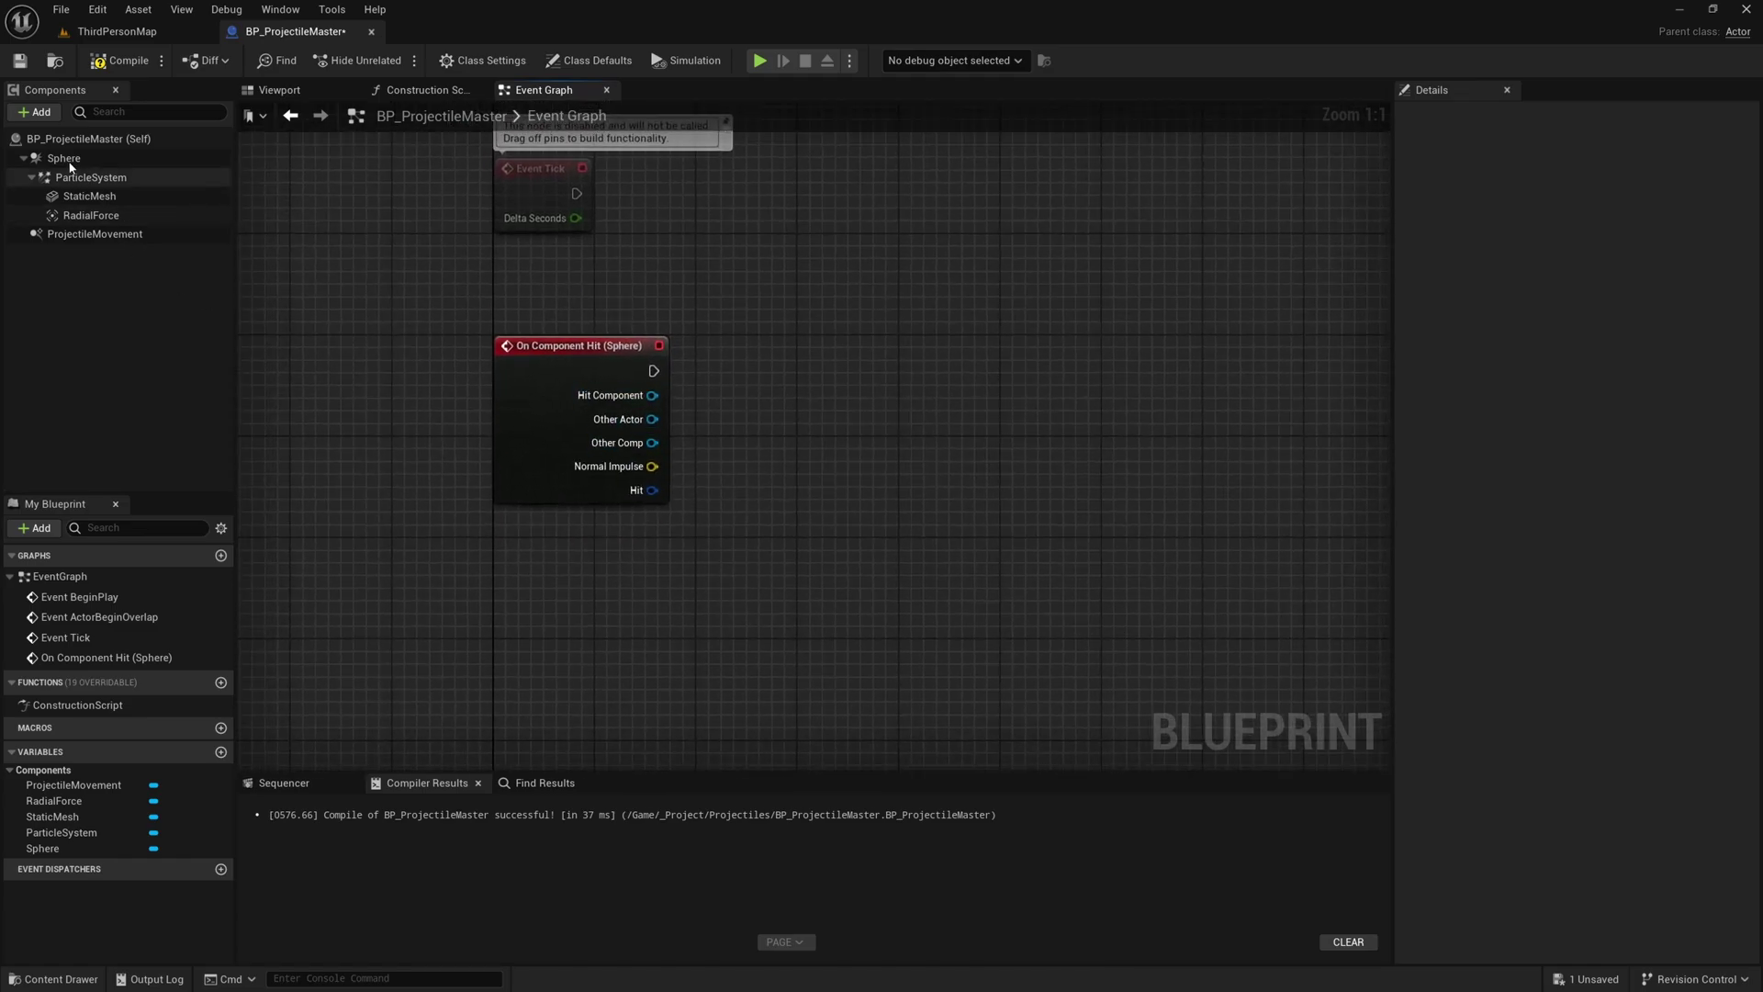
Add a Set Collision Enabled node targeting the Sphere, with No Collision as the type, and run it from the hit event.
drag(64, 160, 828, 367)
text(set coll)
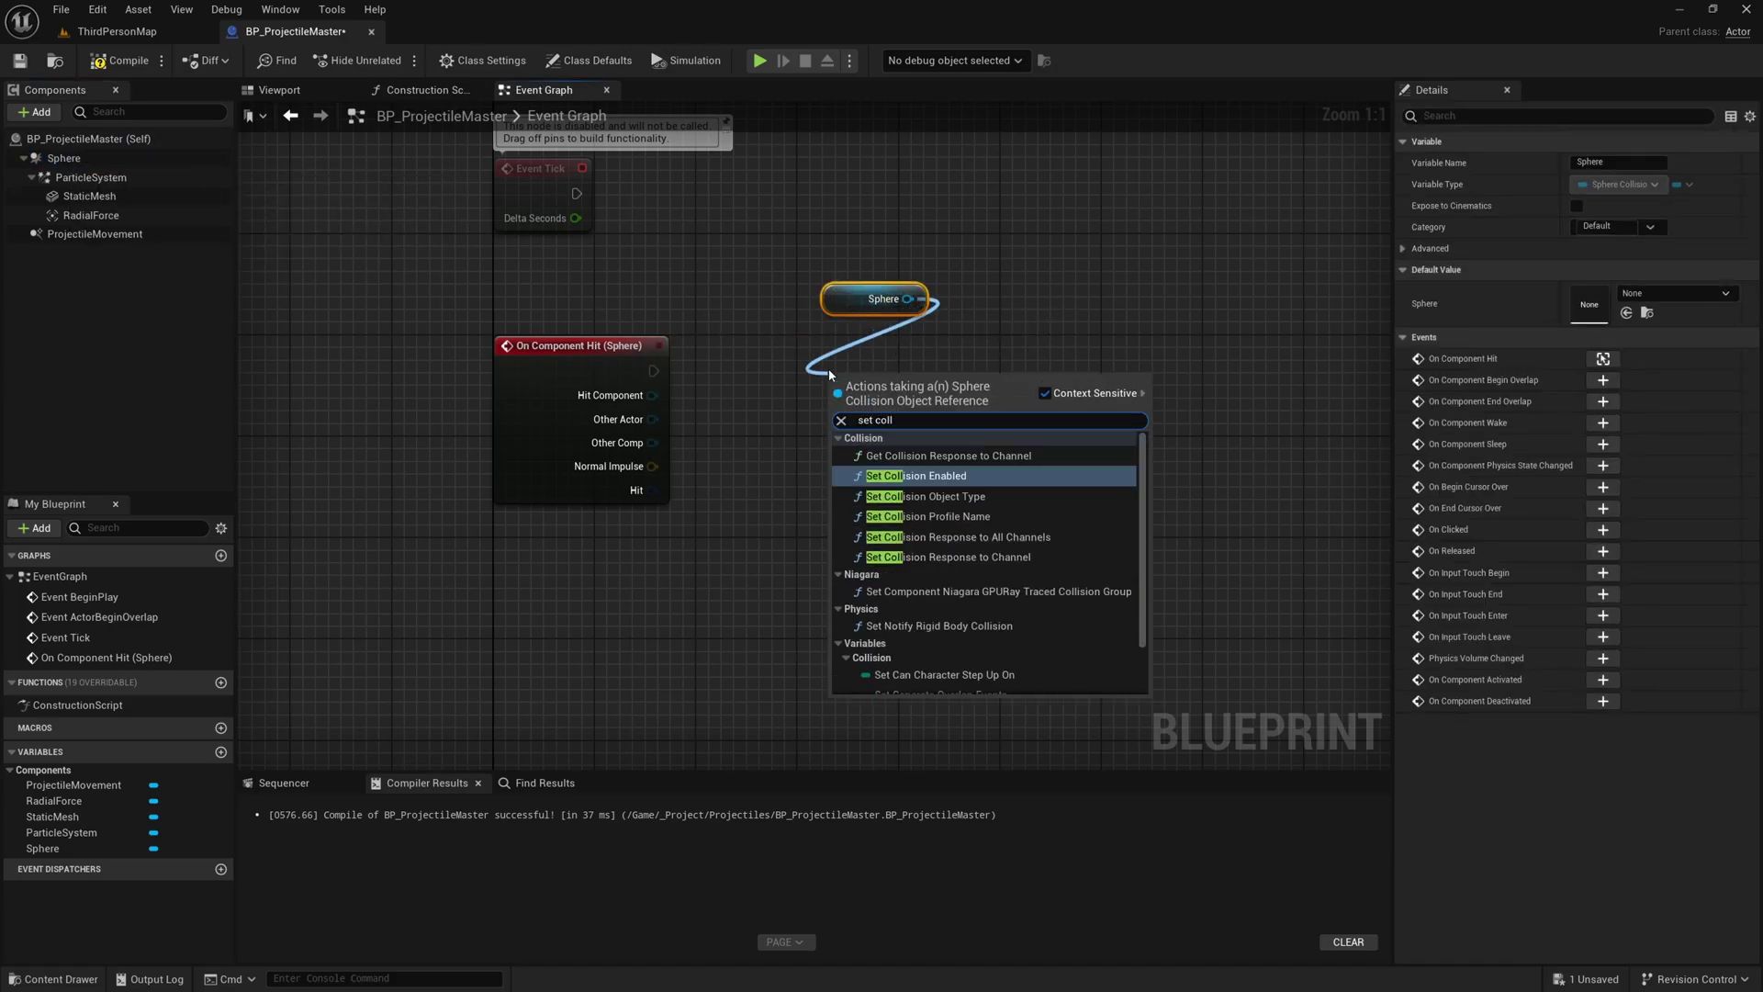
key(Return)
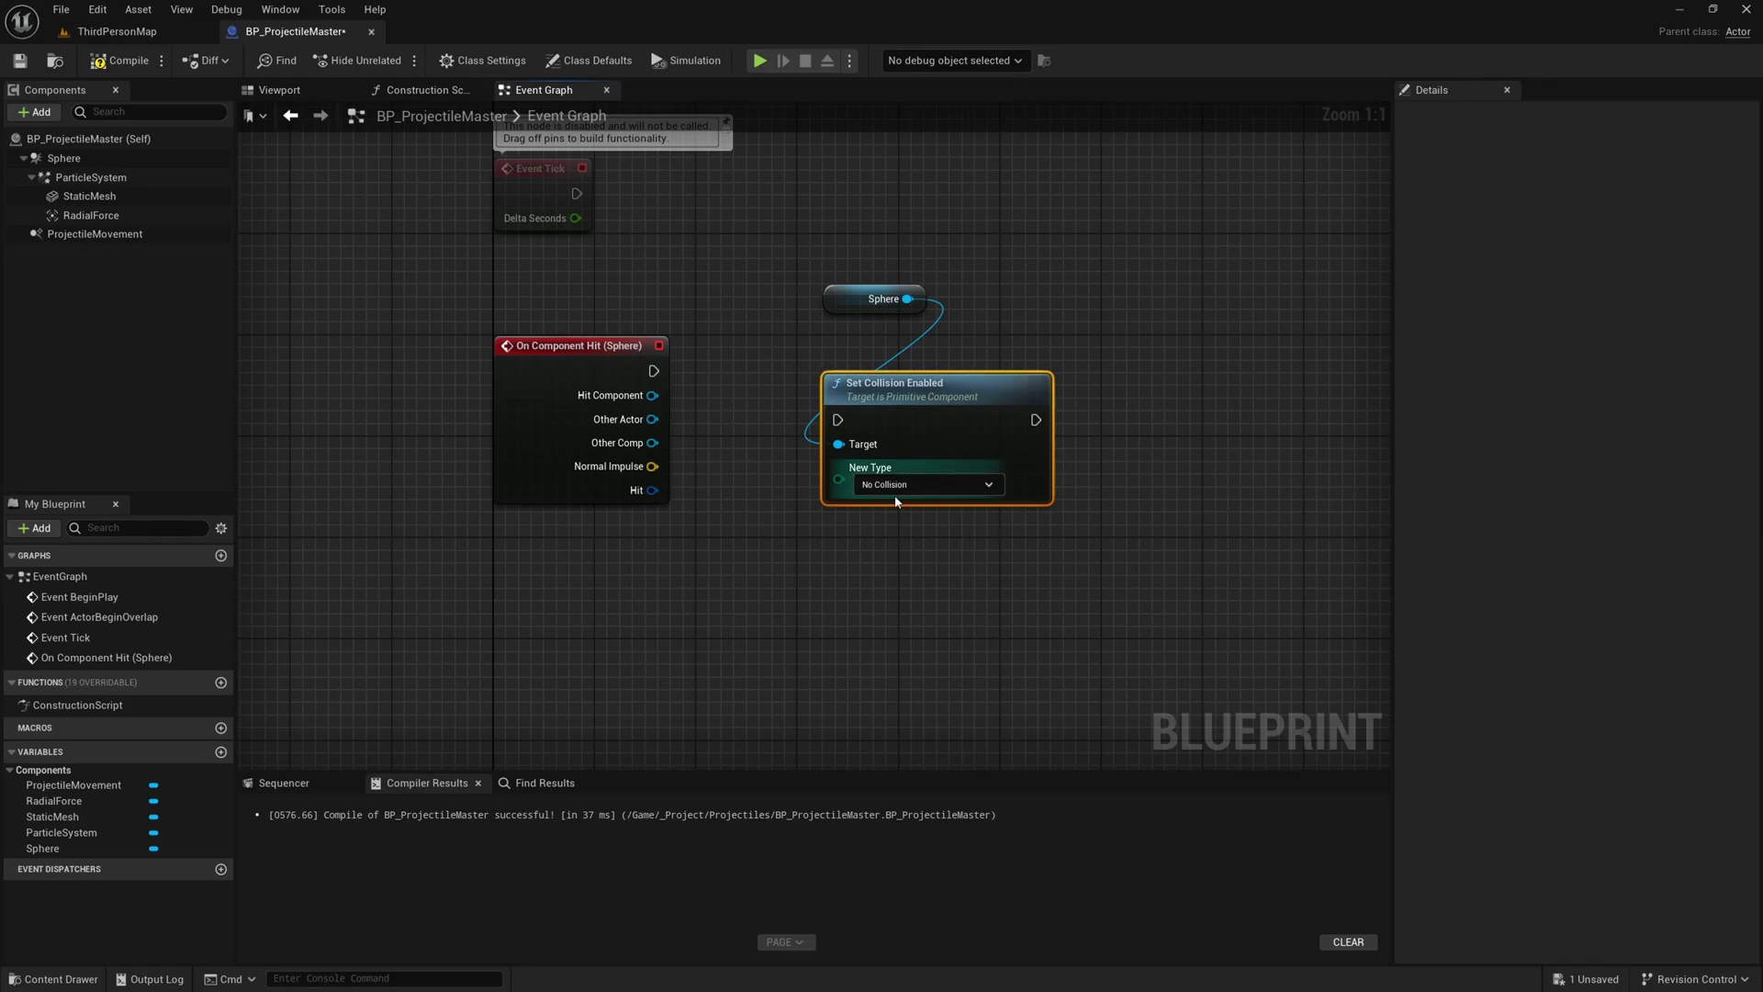
drag(653, 370, 838, 419)
drag(882, 404, 859, 352)
click(1032, 489)
right_drag(1032, 489, 773, 495)
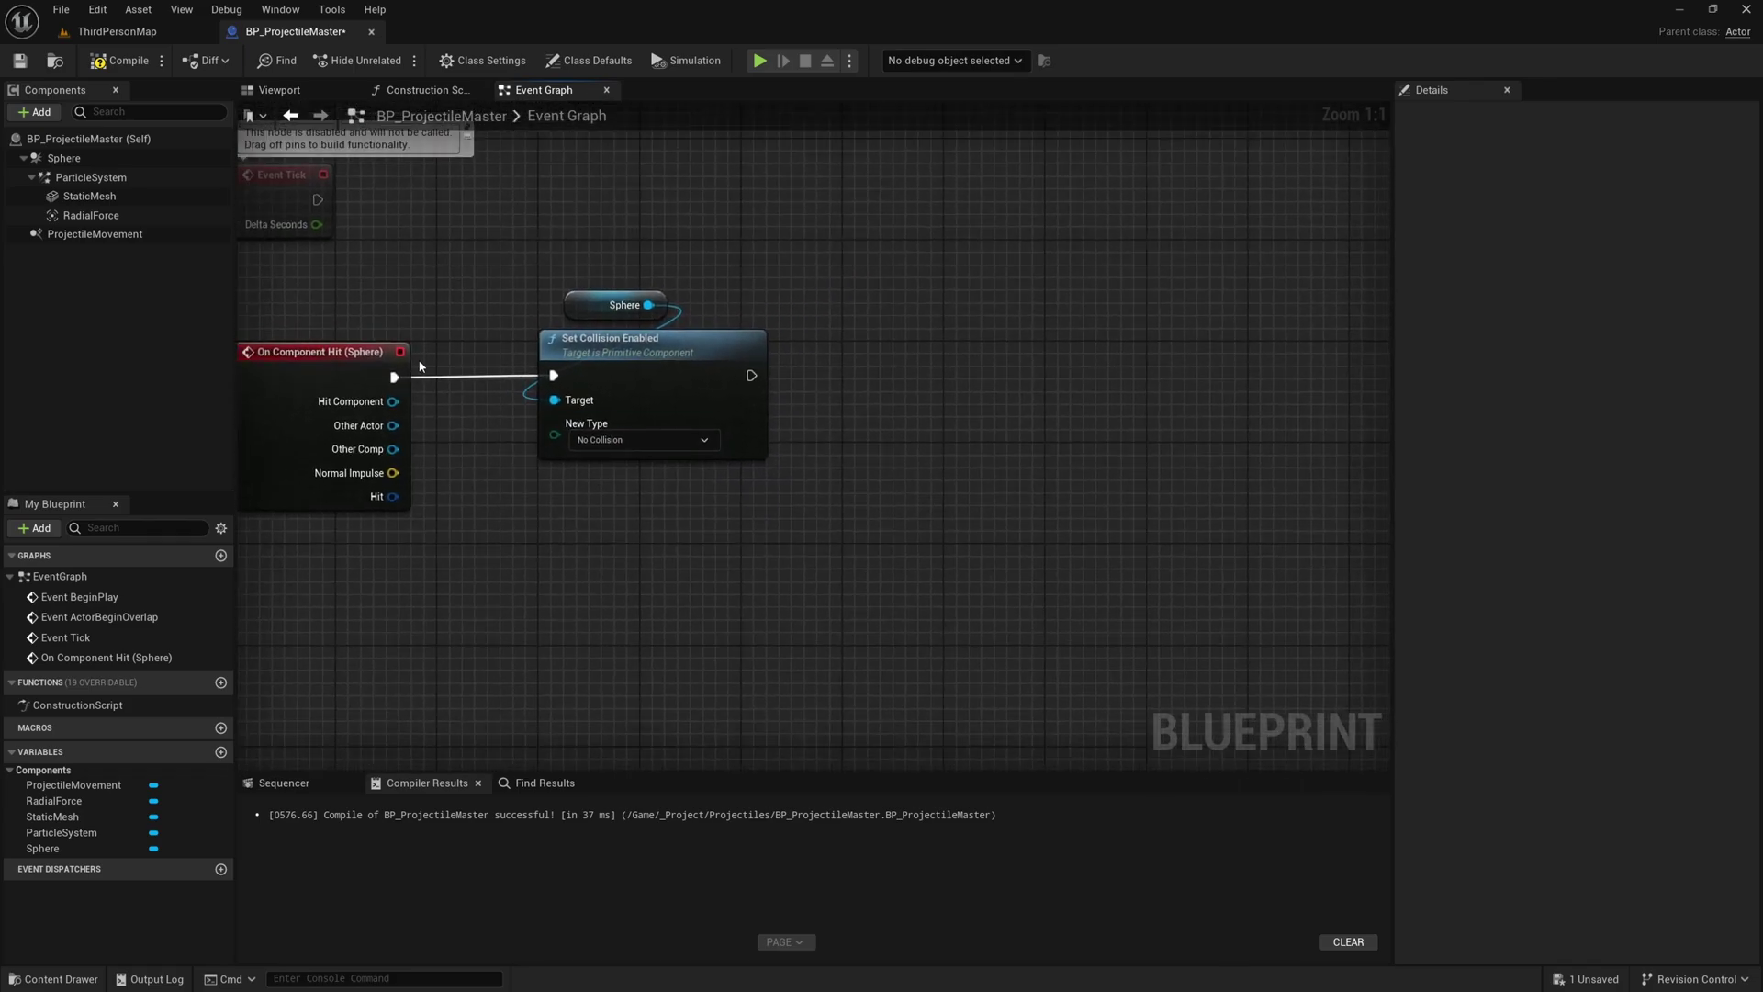
Add a Fire Impulse node targeting the Radial Force and run it after Set Collision Enabled.
drag(91, 215, 882, 376)
text(fire impulse)
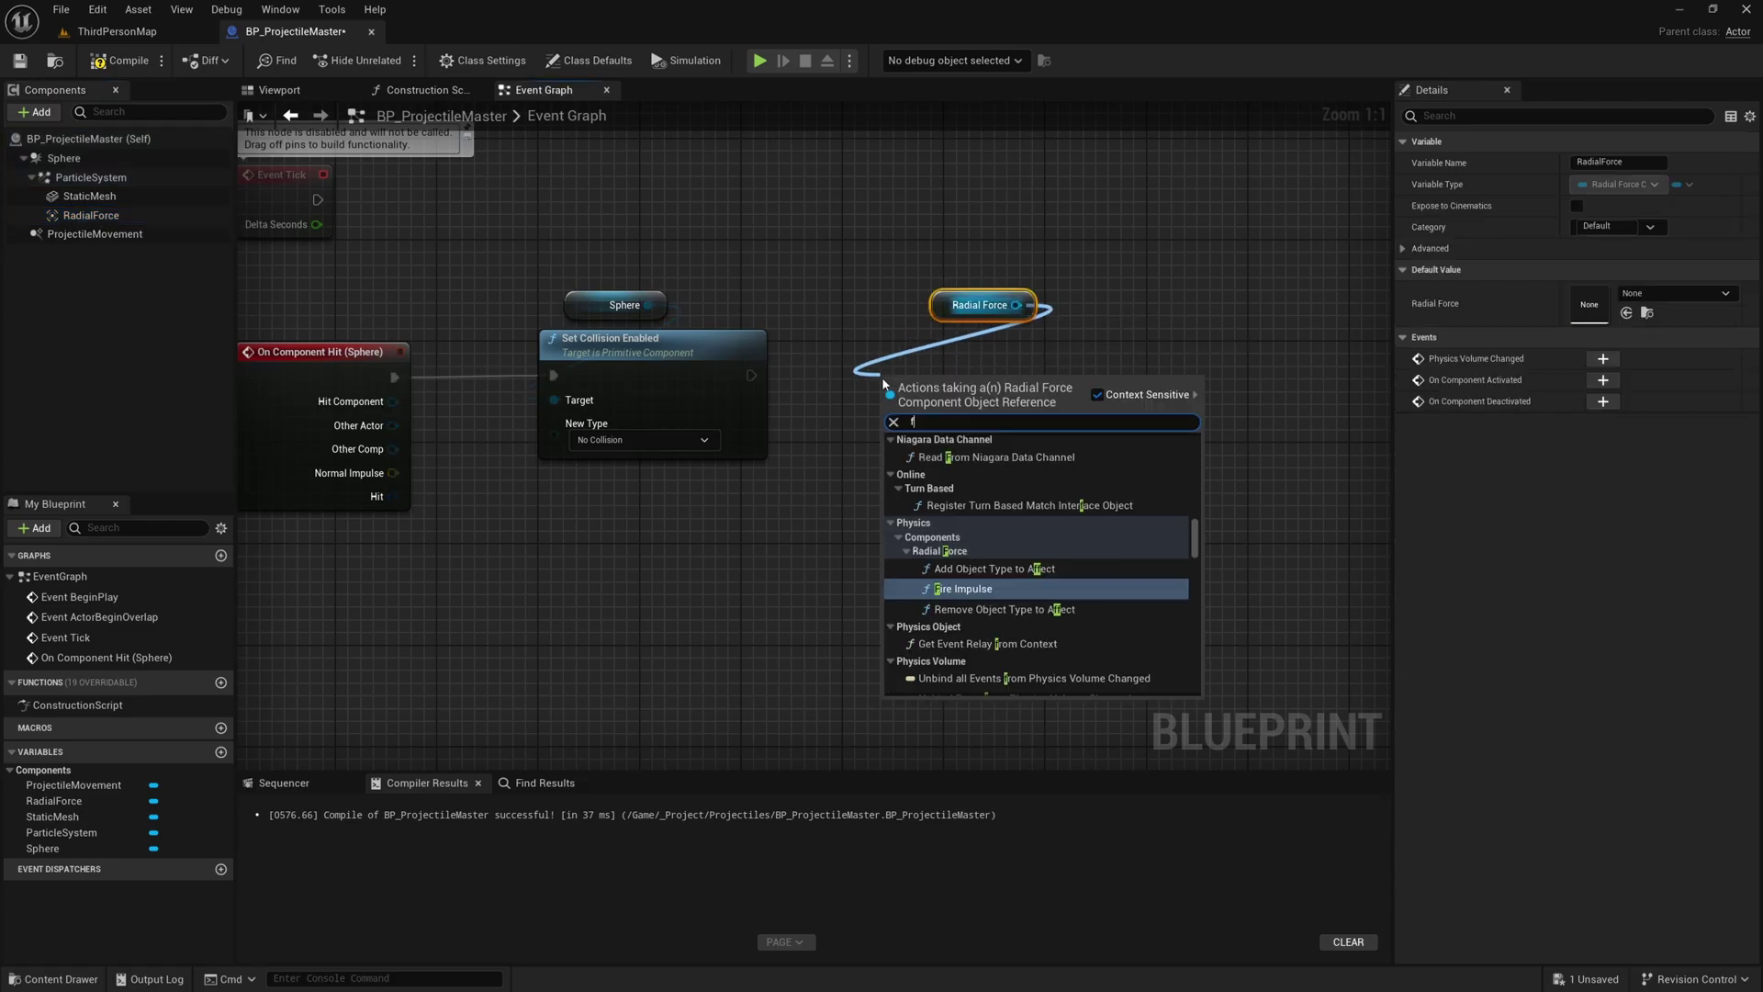
key(Return)
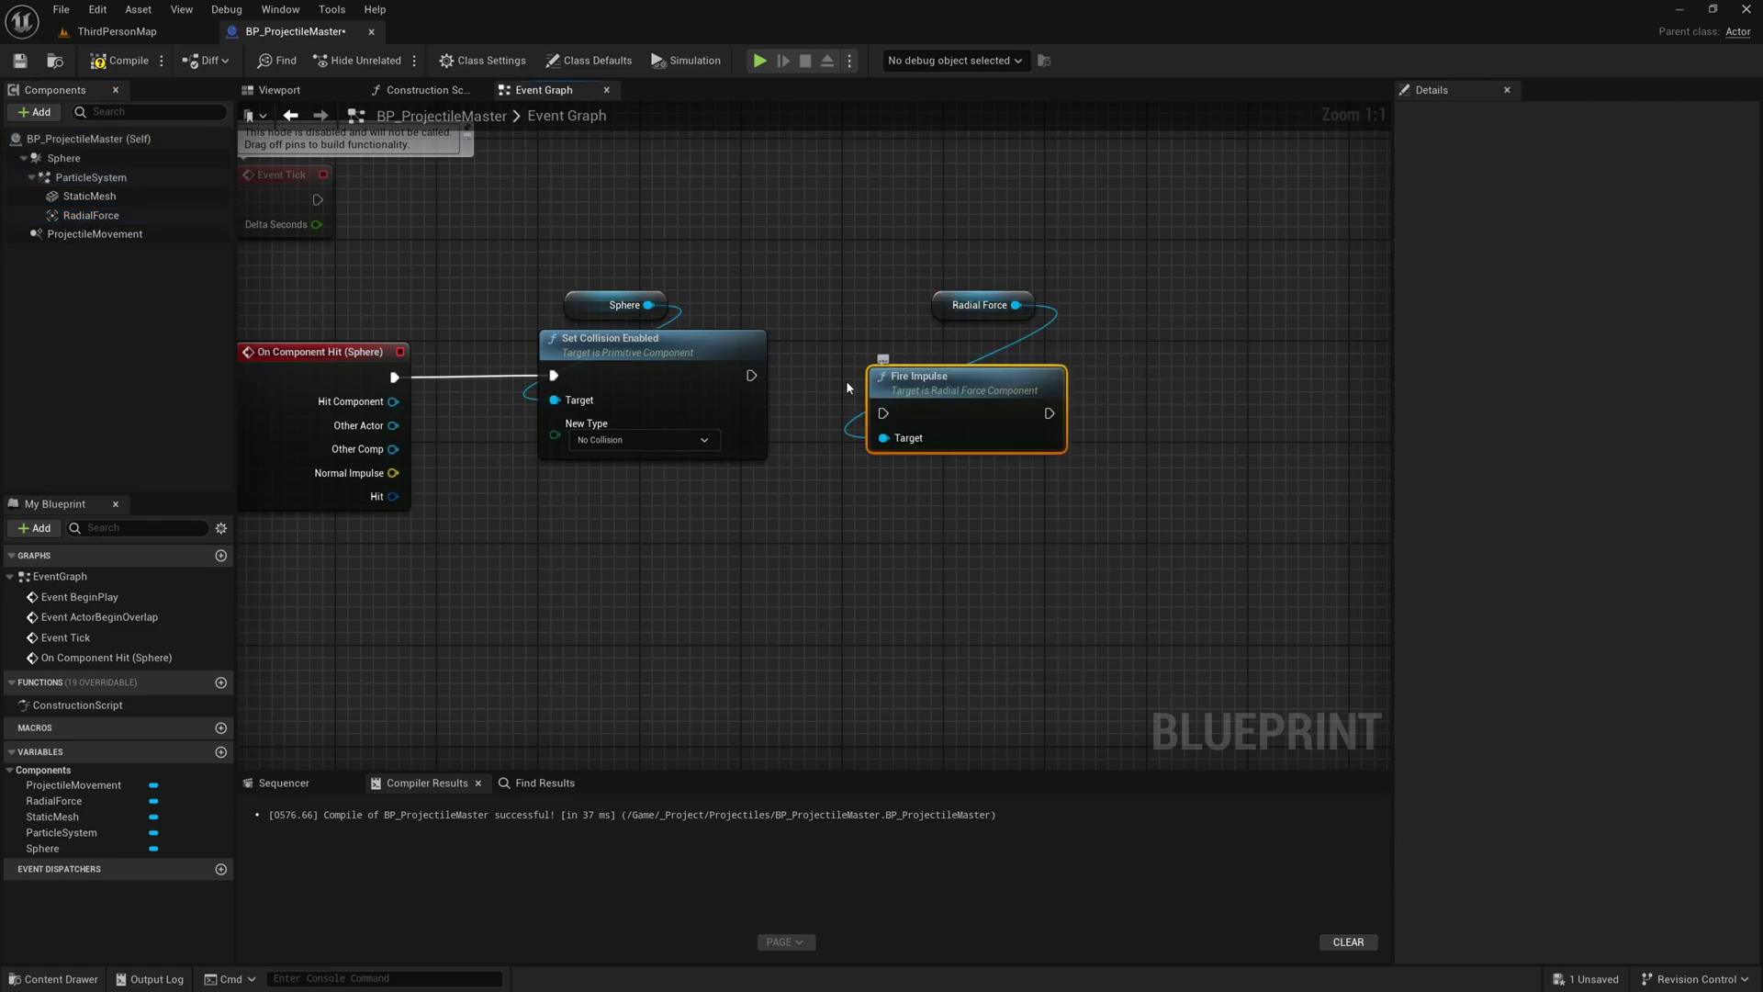
drag(751, 376, 929, 358)
click(812, 556)
right_drag(746, 591, 699, 505)
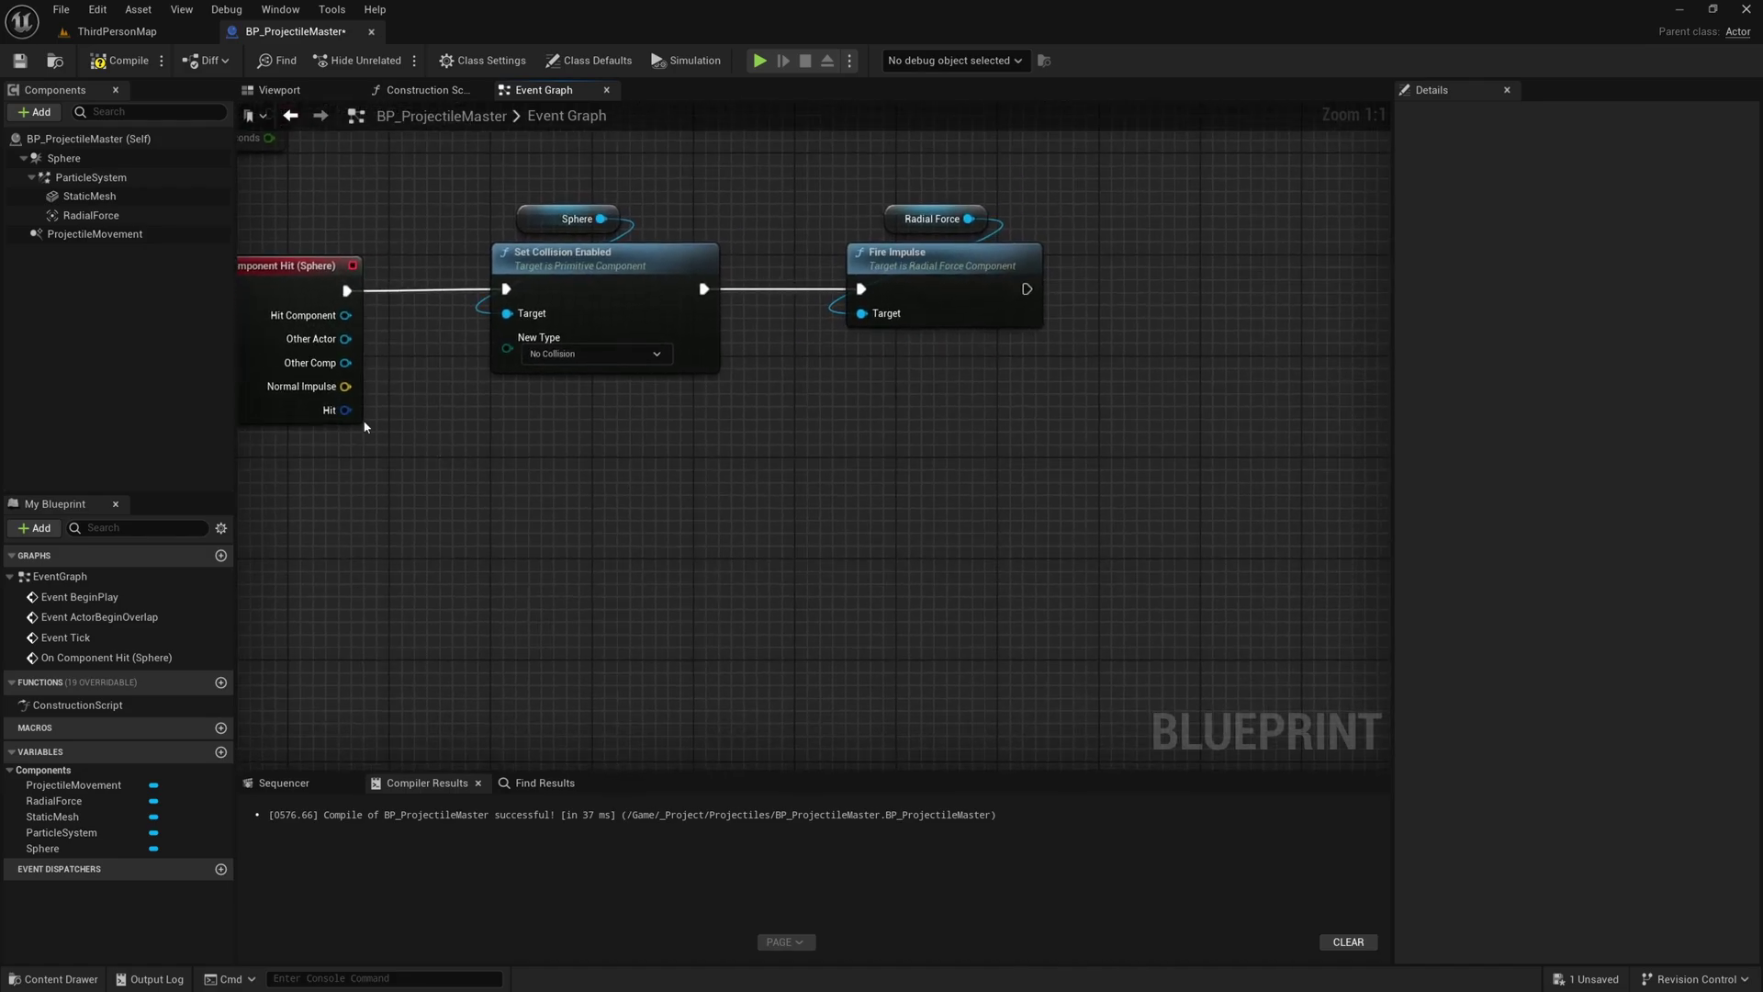
Break the hit event's Hit output into its values with a Break Hit Result node below Fire Impulse.
drag(346, 410, 886, 395)
click(940, 628)
click(962, 491)
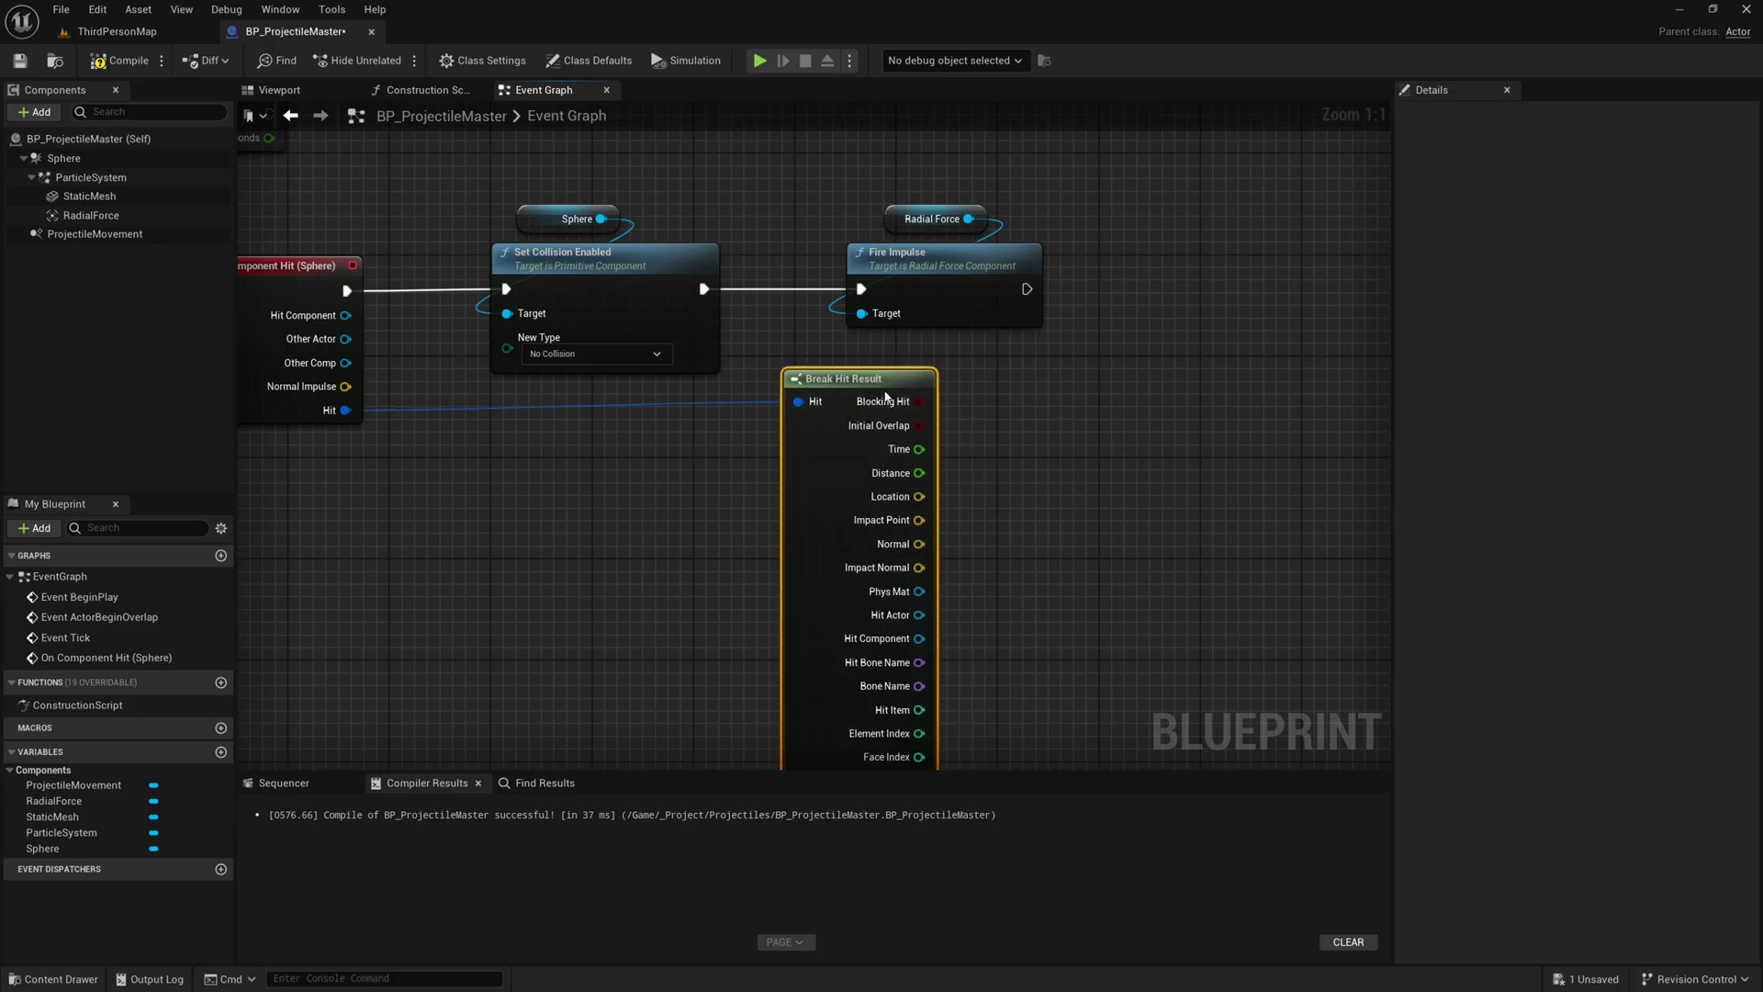
click(1065, 455)
Add a Spawn Emitter at Location node that runs after Fire Impulse.
right_drag(1151, 493, 739, 462)
scroll(1153, 471, down, 2)
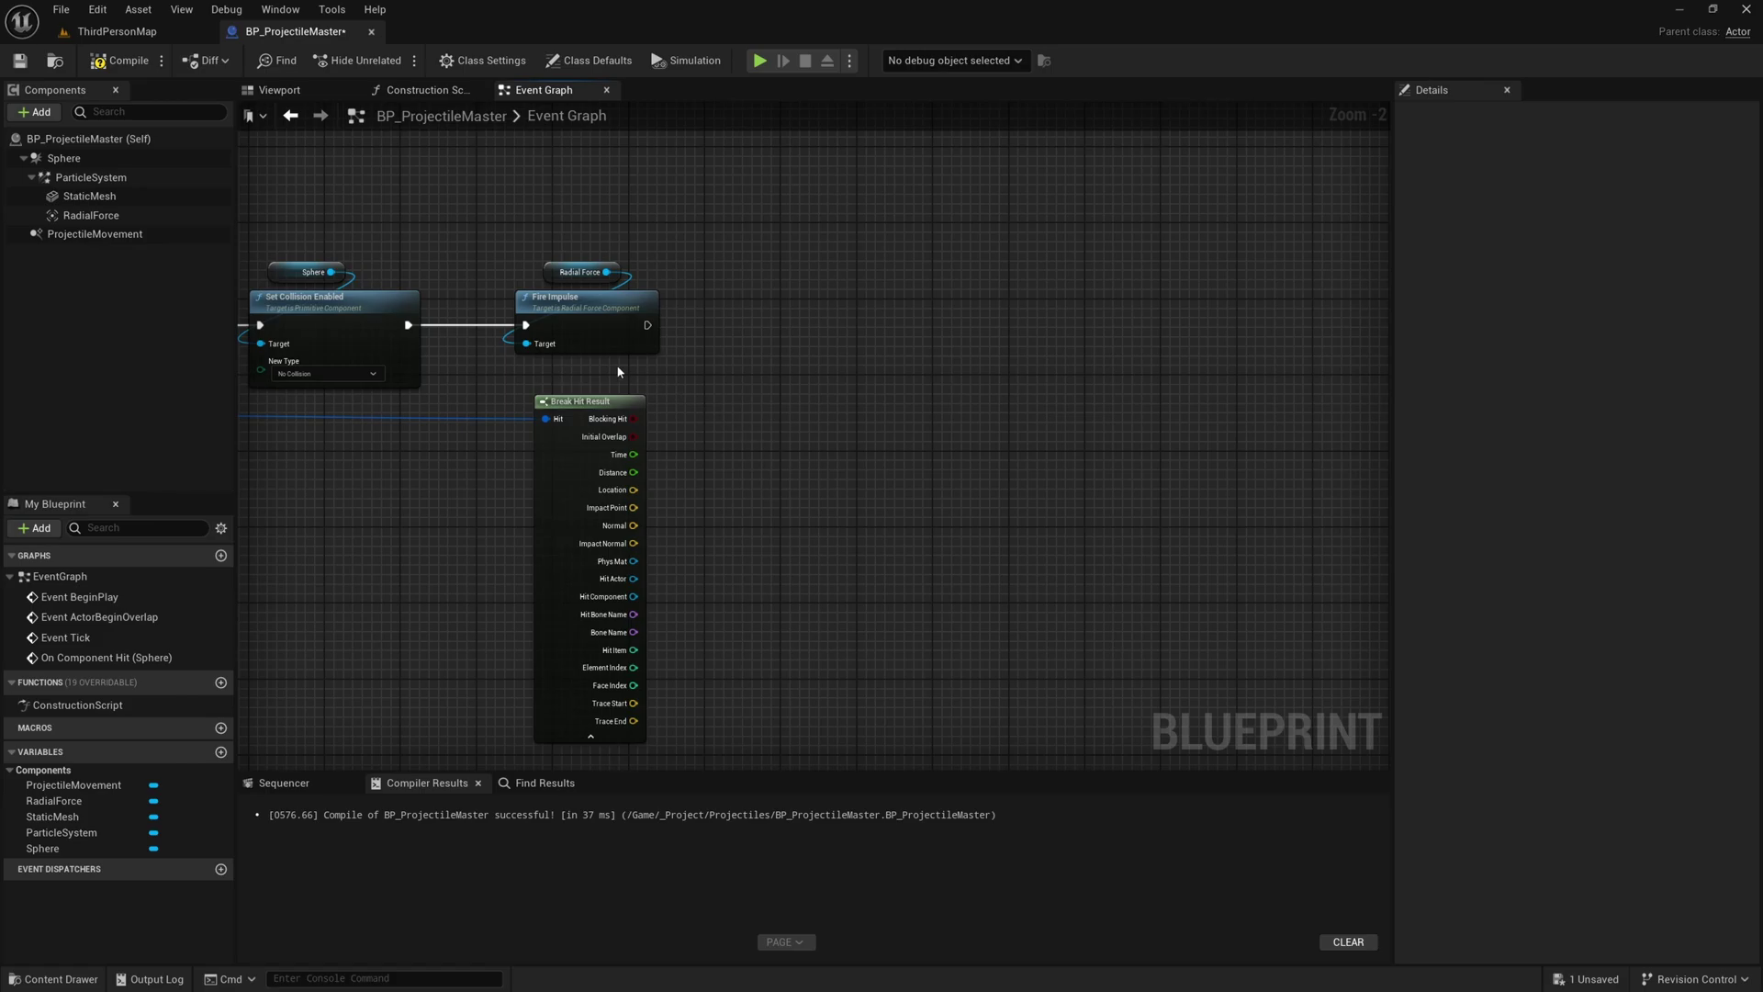
drag(647, 326, 747, 323)
text(s)
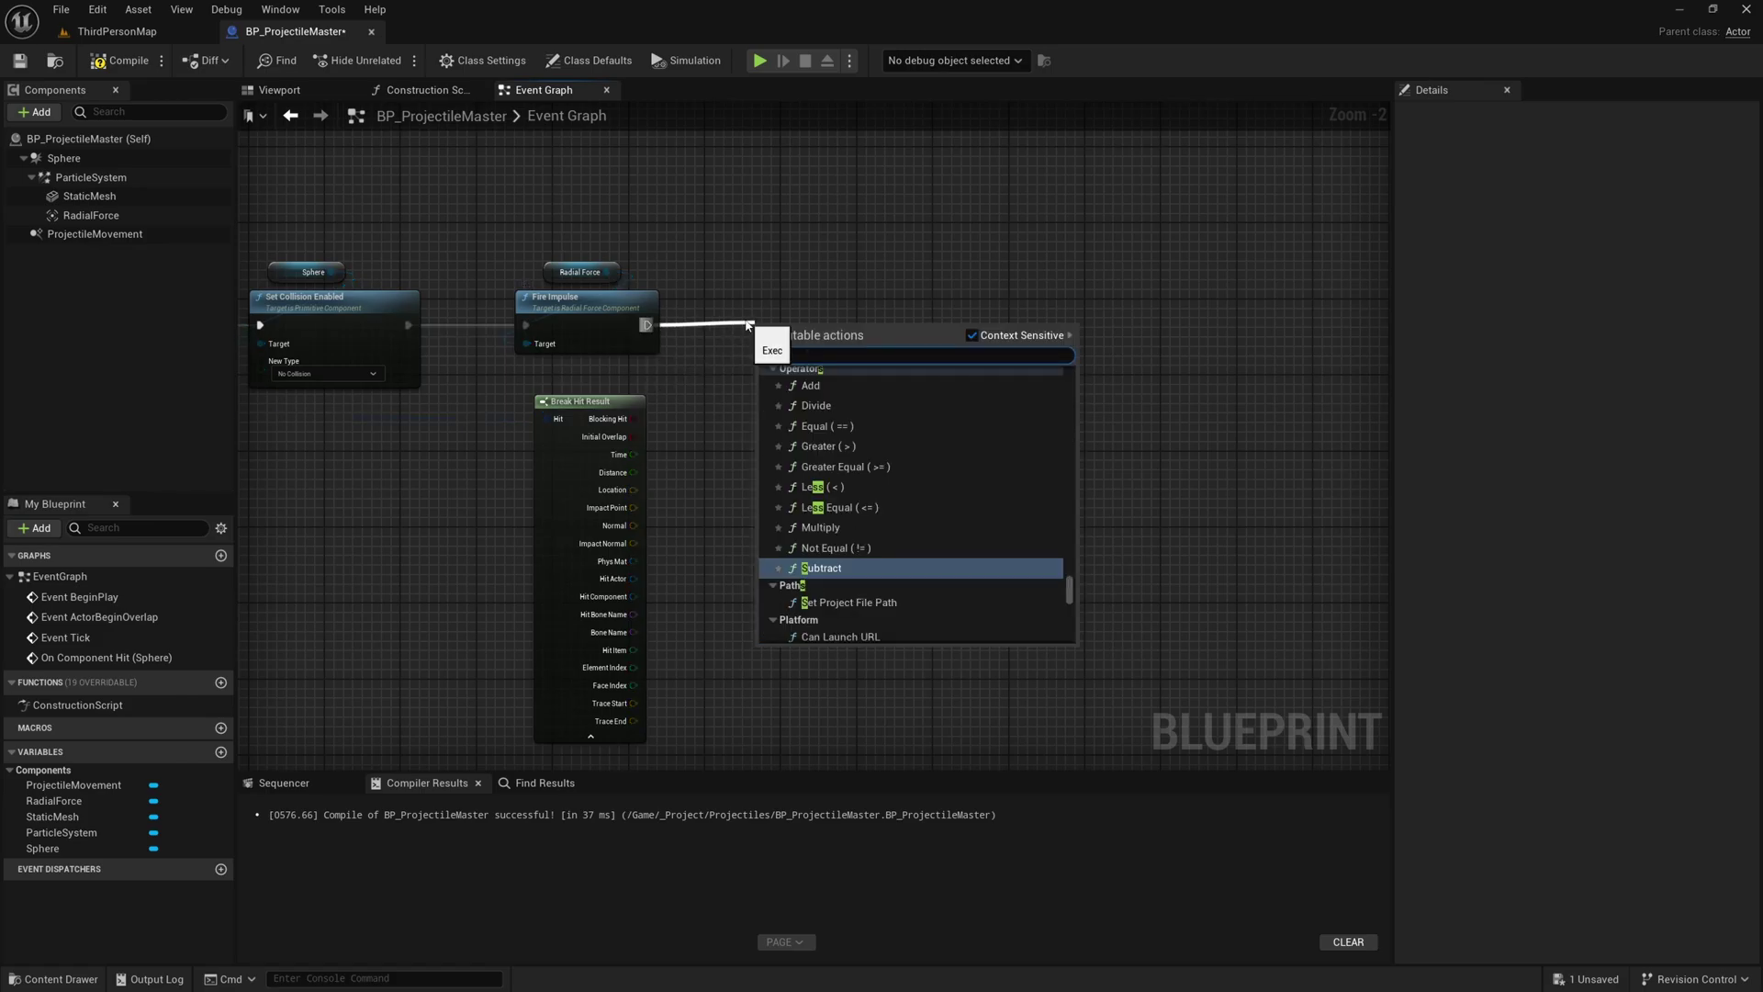
text(pawn emi)
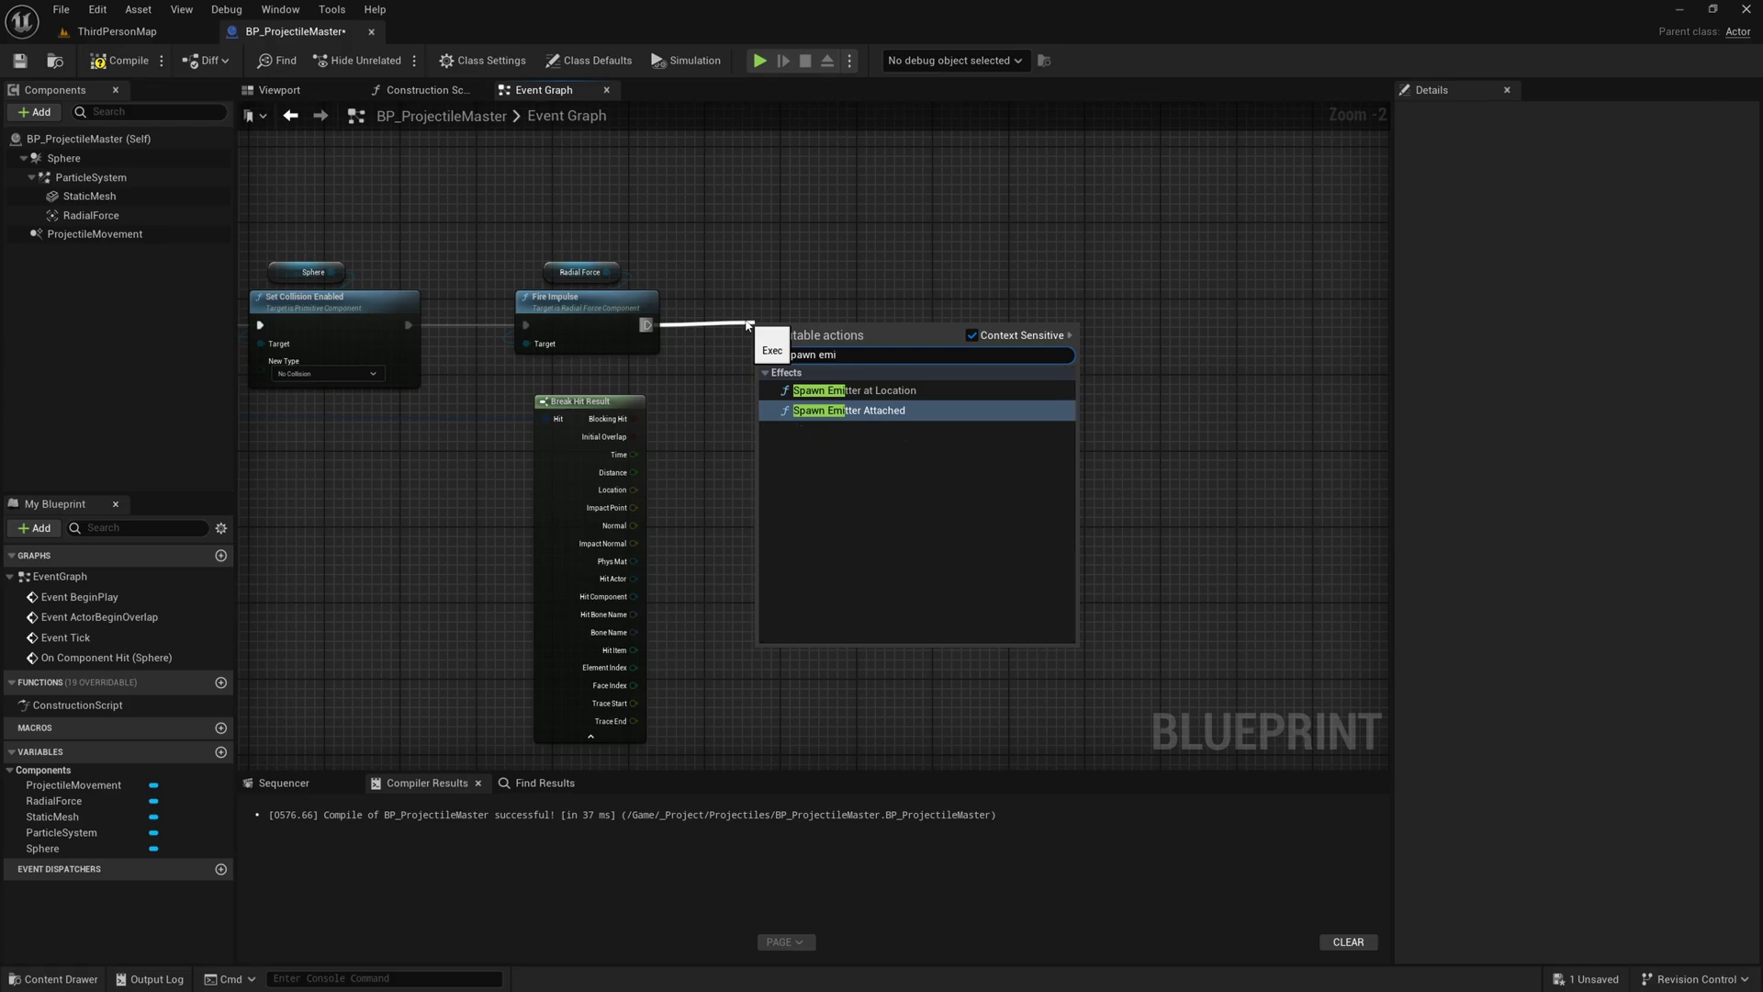
key(Up)
key(Return)
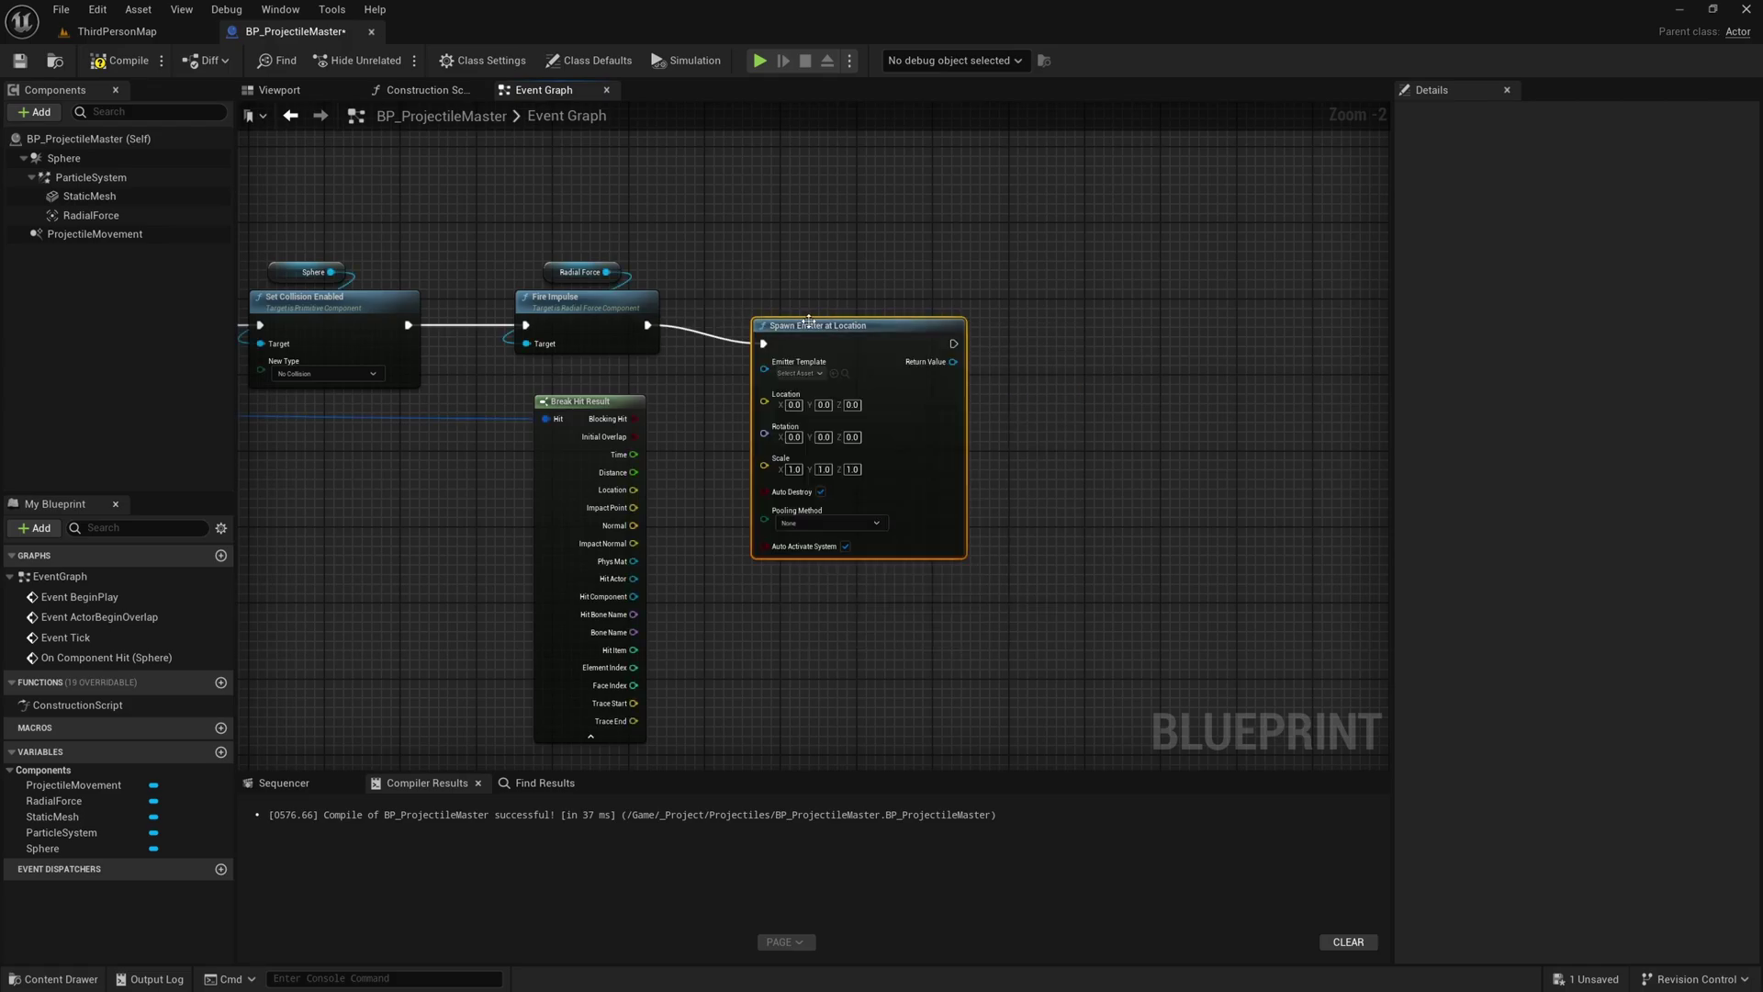
Align the Spawn Emitter at Location node with Fire Impulse and set its Emitter Template to a P_Impact_Metal particle system.
drag(808, 320, 808, 301)
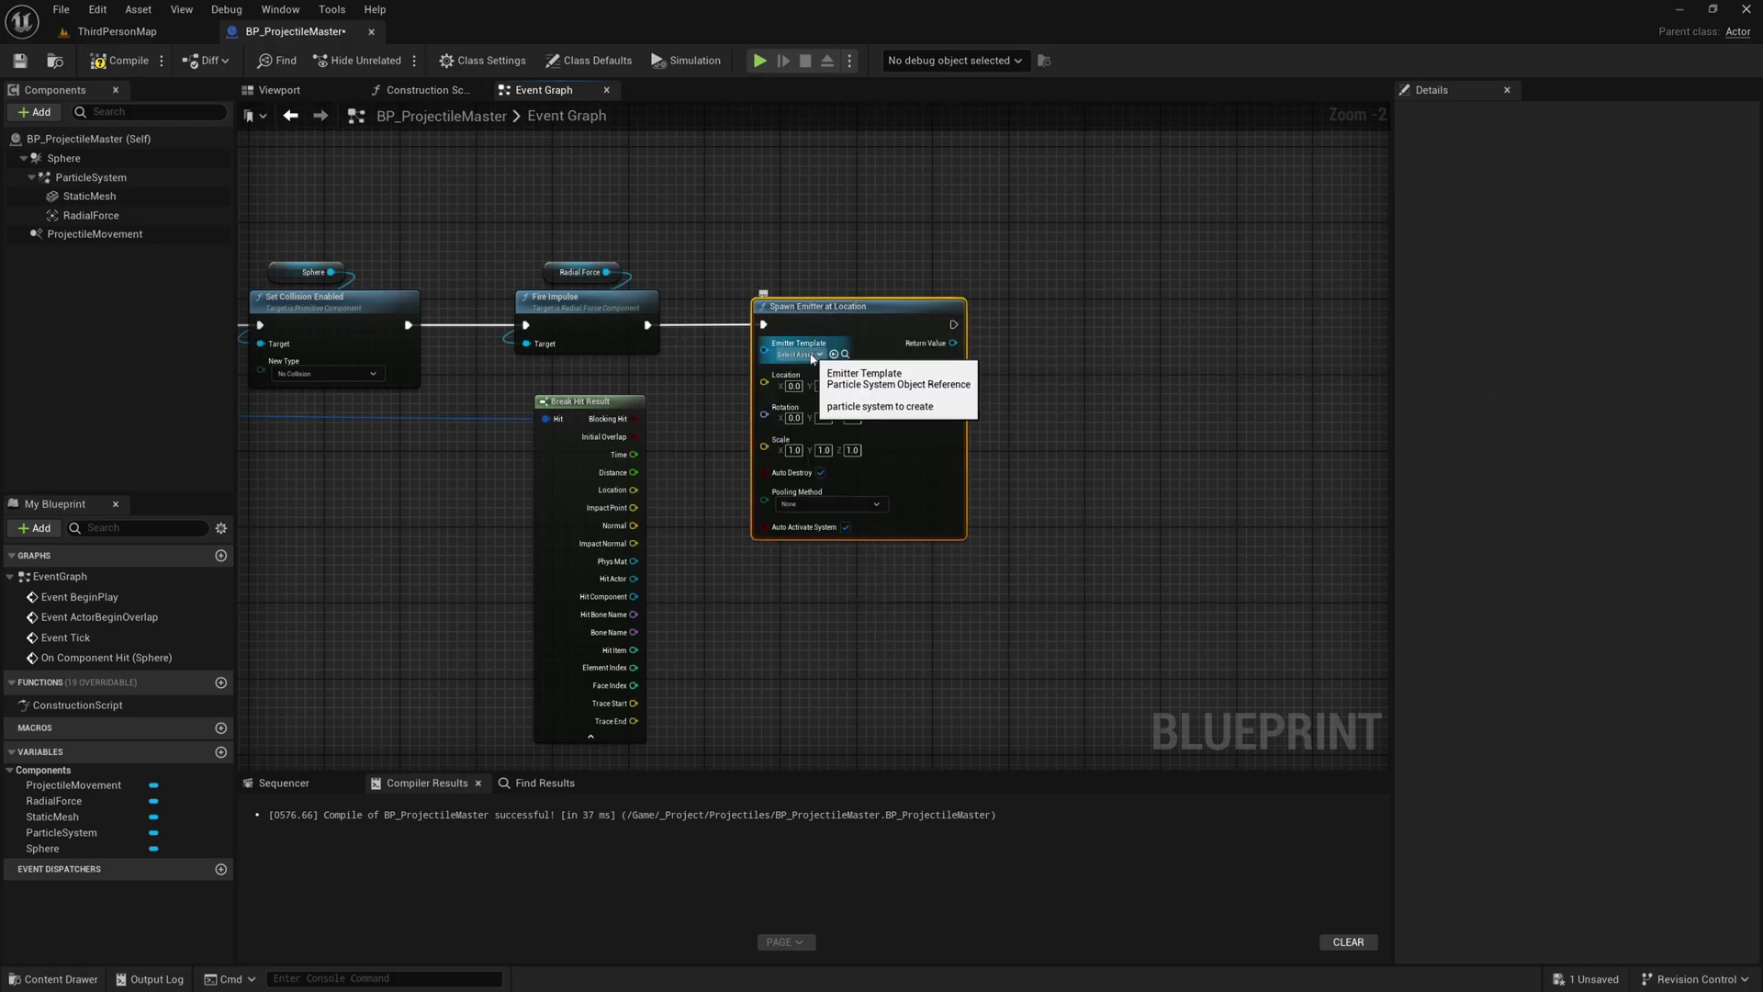
click(812, 355)
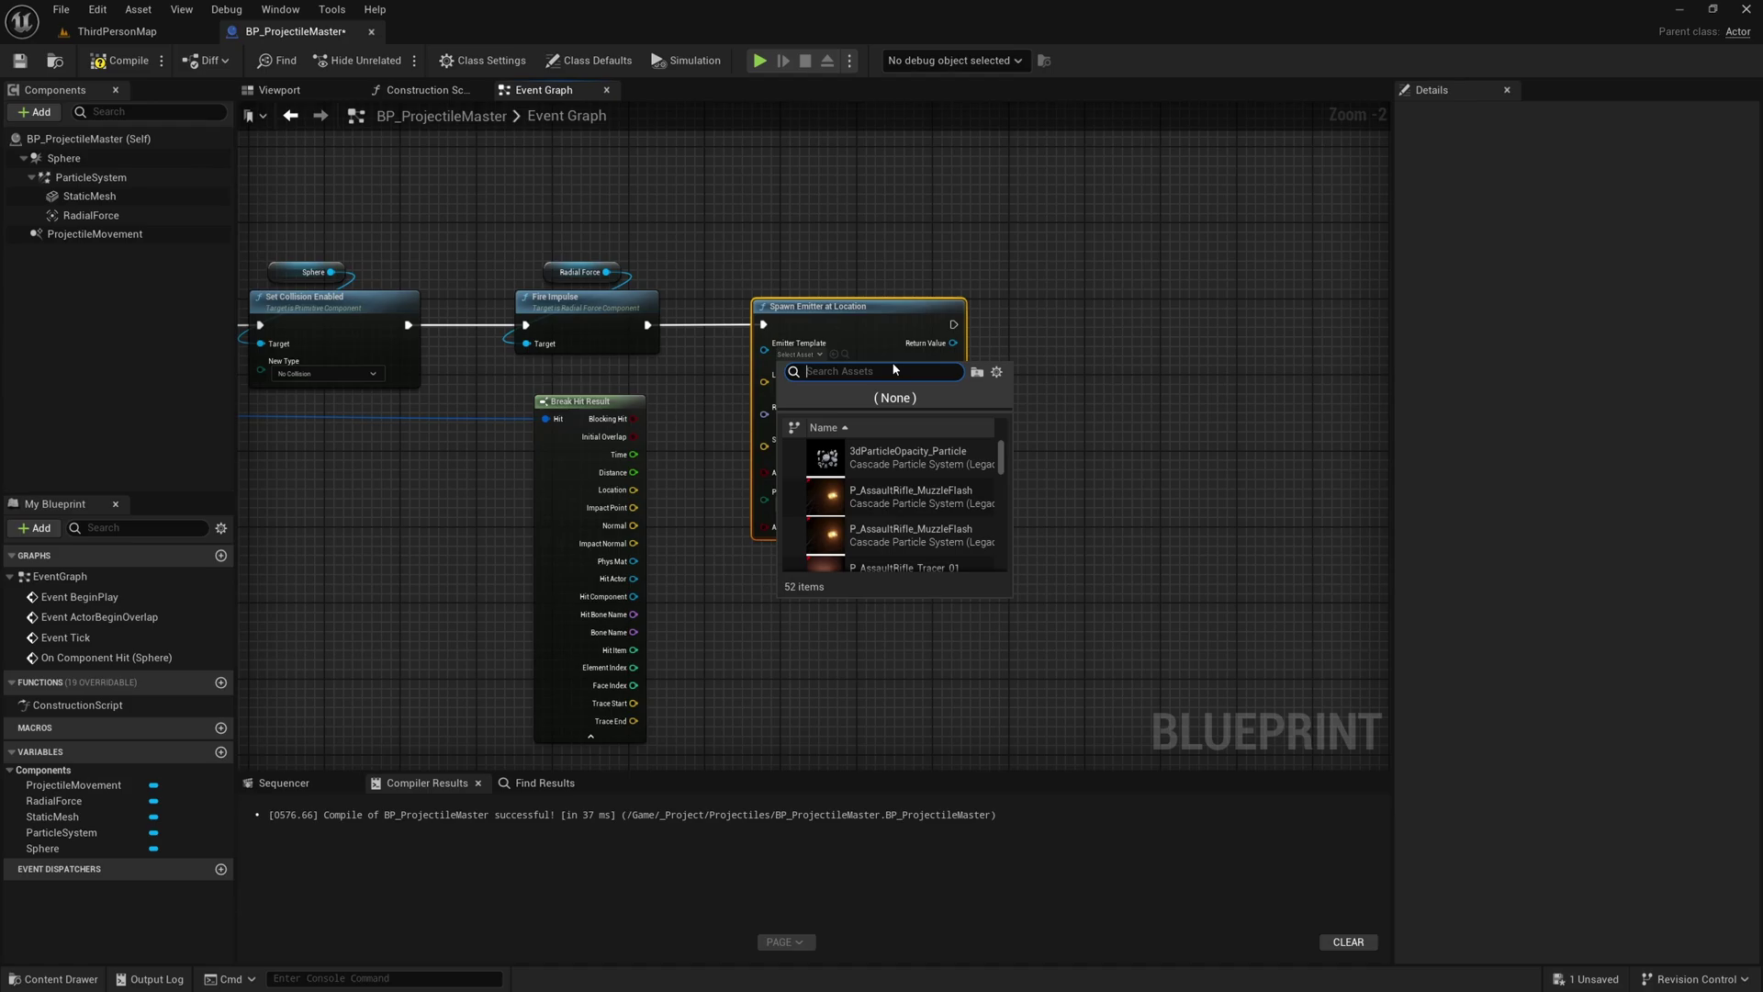
text(metal)
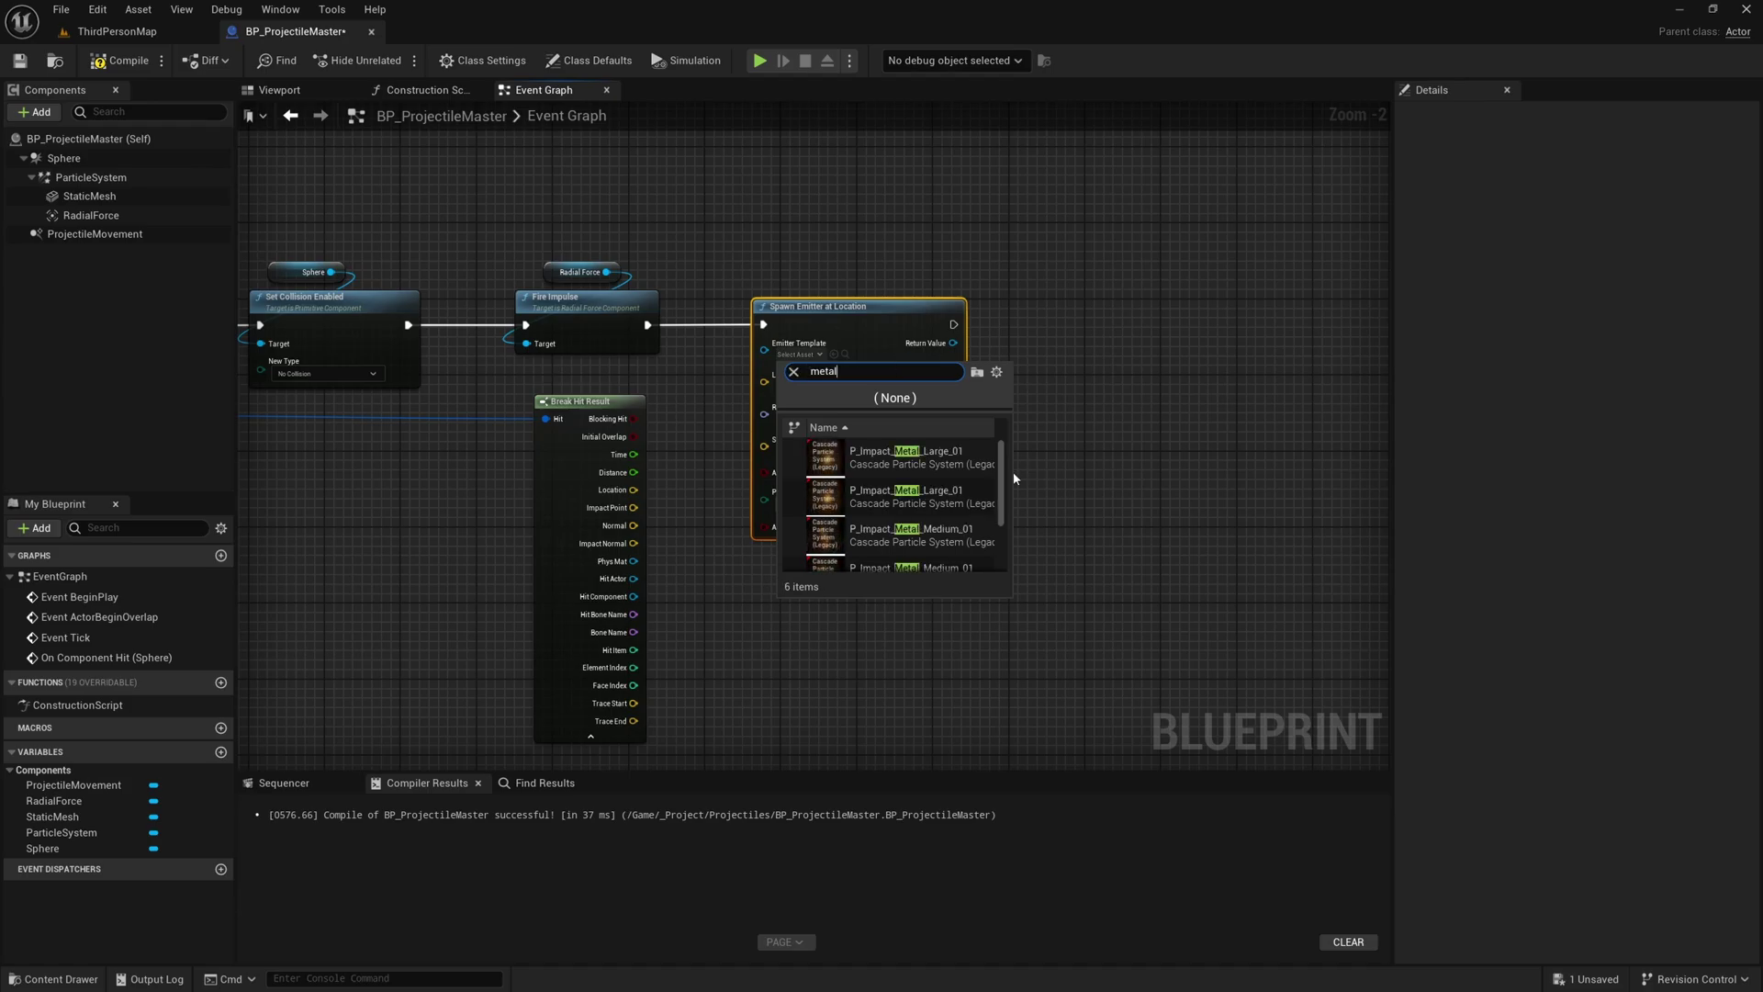
scroll(923, 470, down, 3)
click(933, 519)
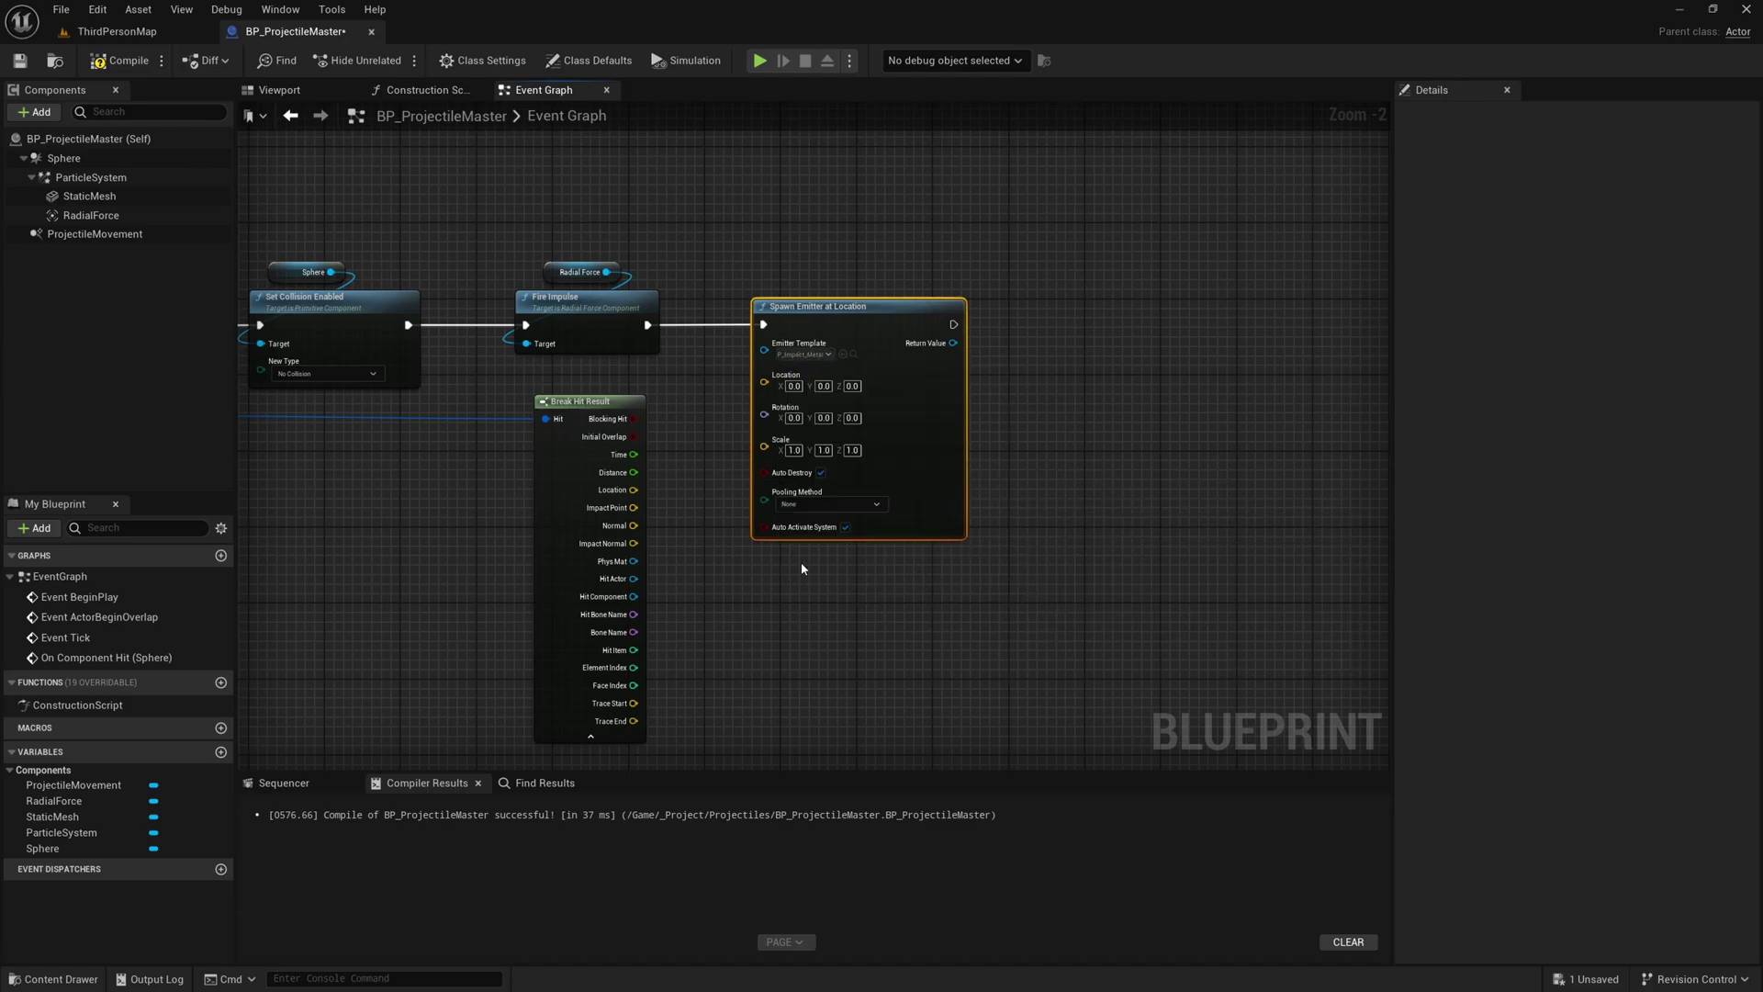
right_drag(800, 568, 1111, 592)
right_drag(1263, 534, 1043, 484)
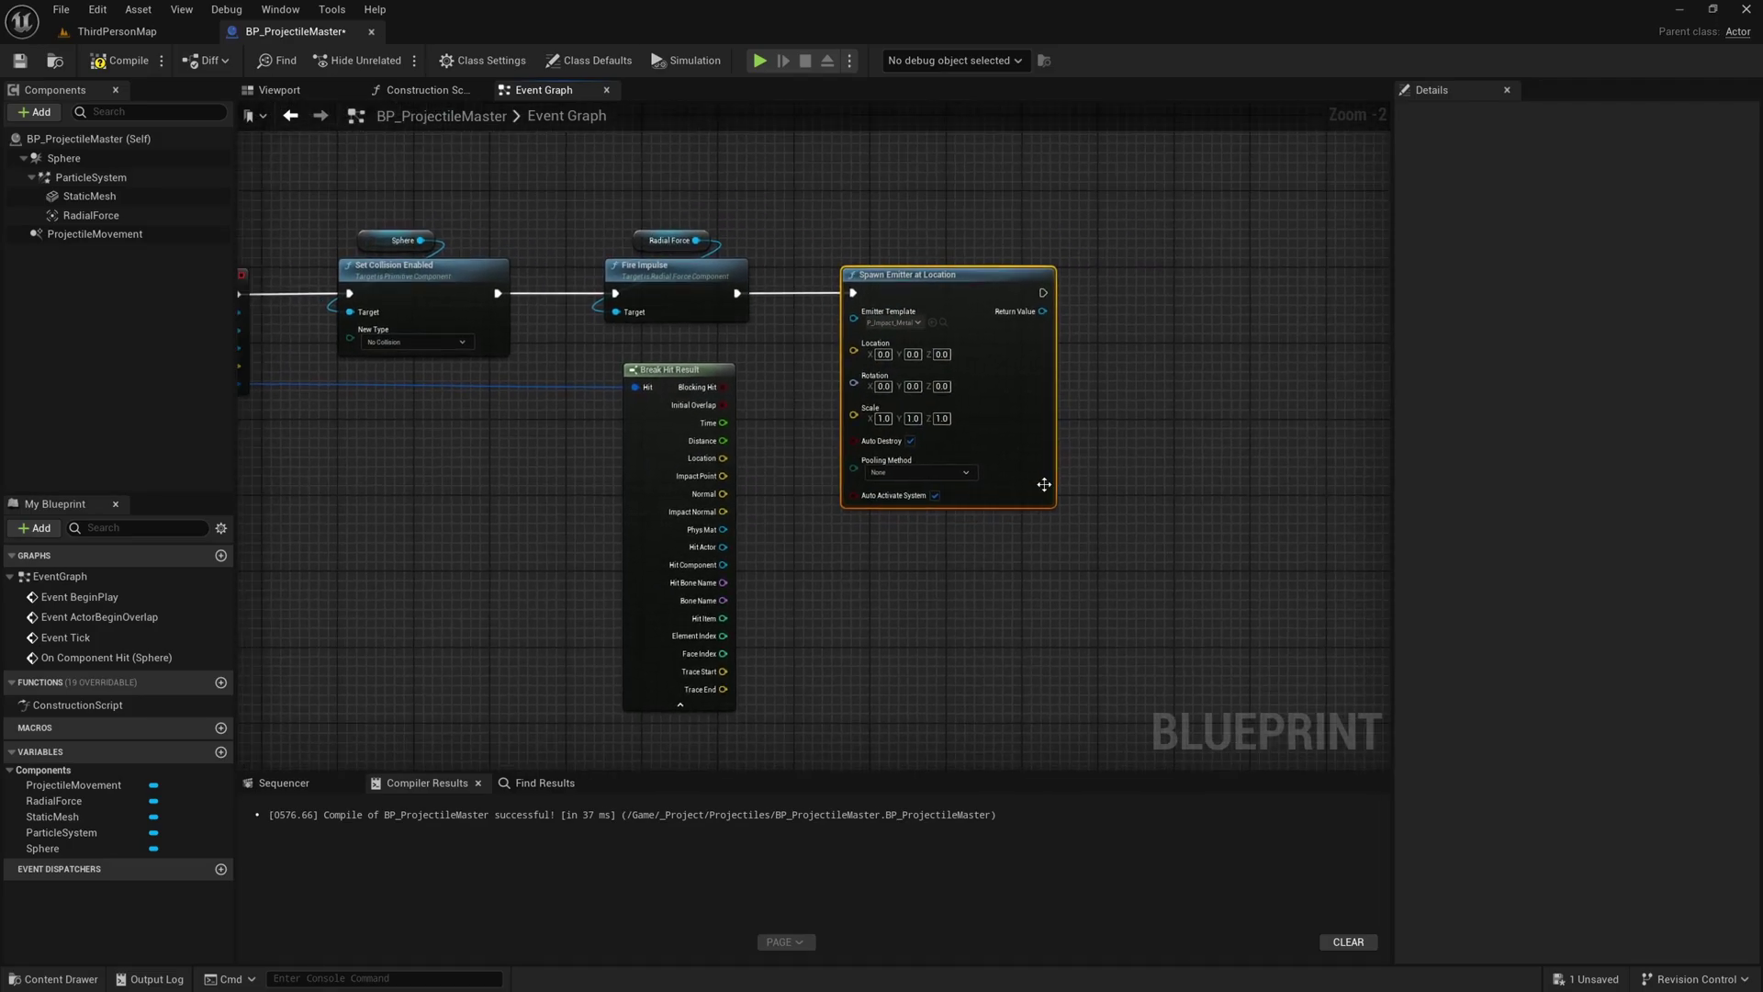
Space the Spawn Emitter at Location node farther from Fire Impulse and feed its Location from the Break Hit Result's Location.
drag(889, 327, 994, 328)
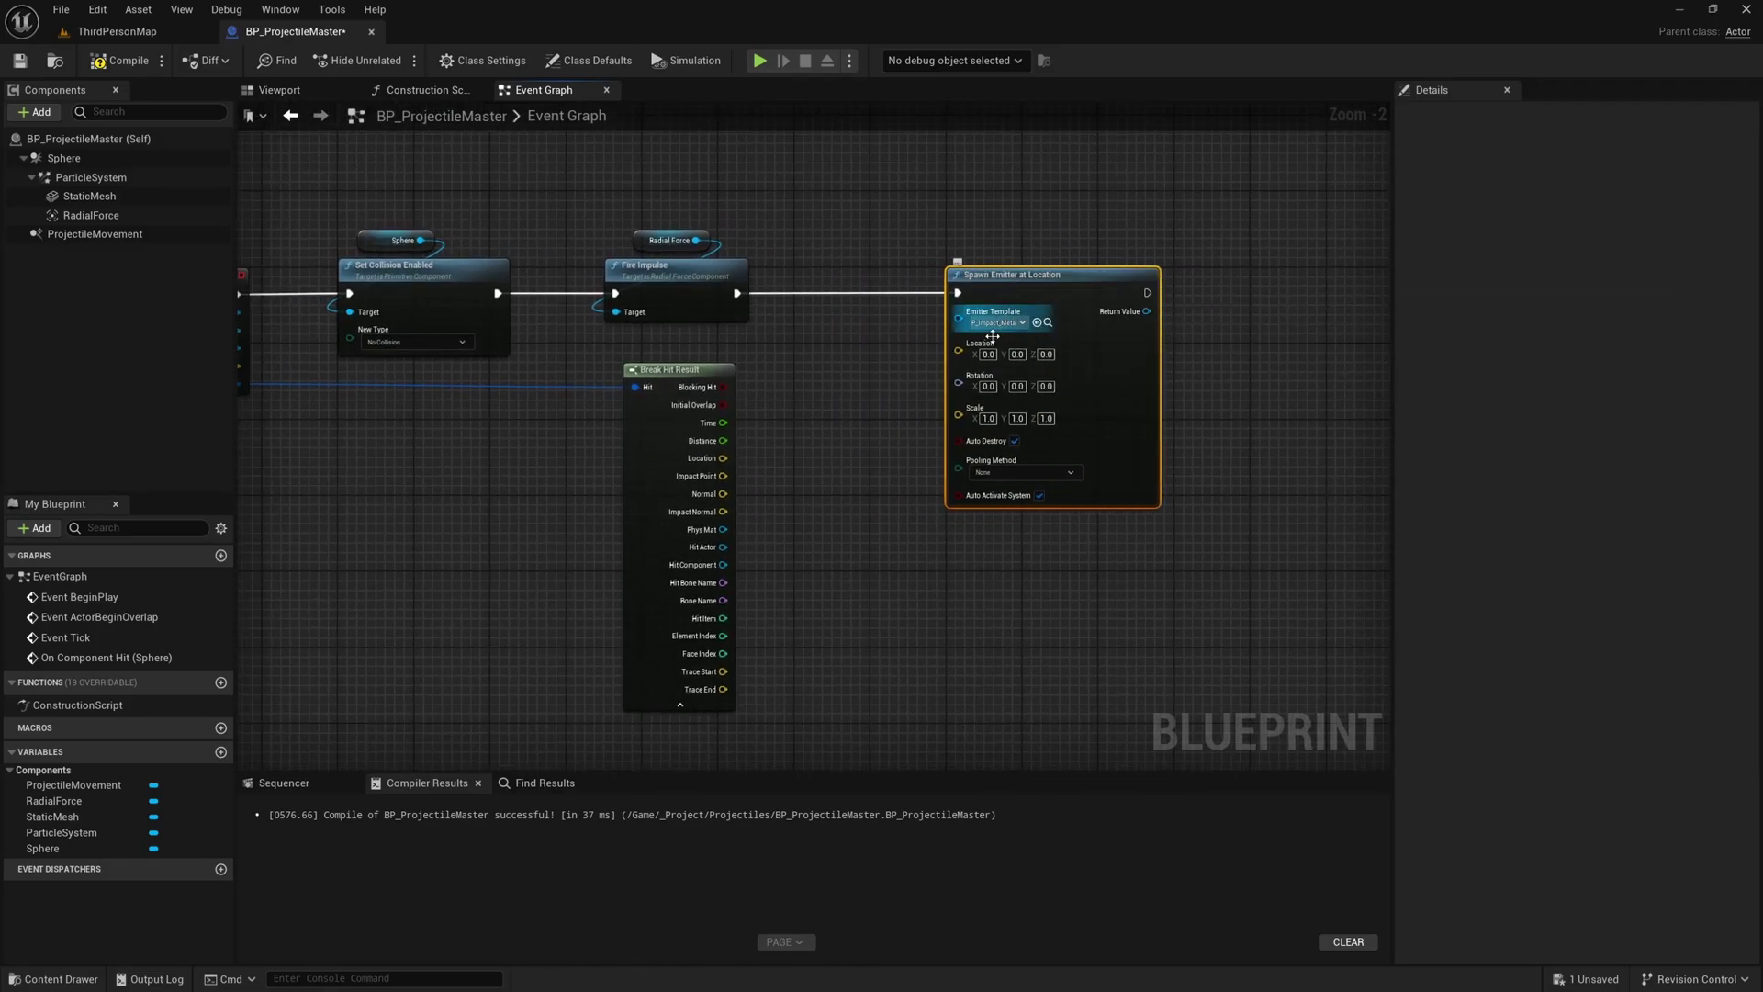
drag(723, 457, 957, 355)
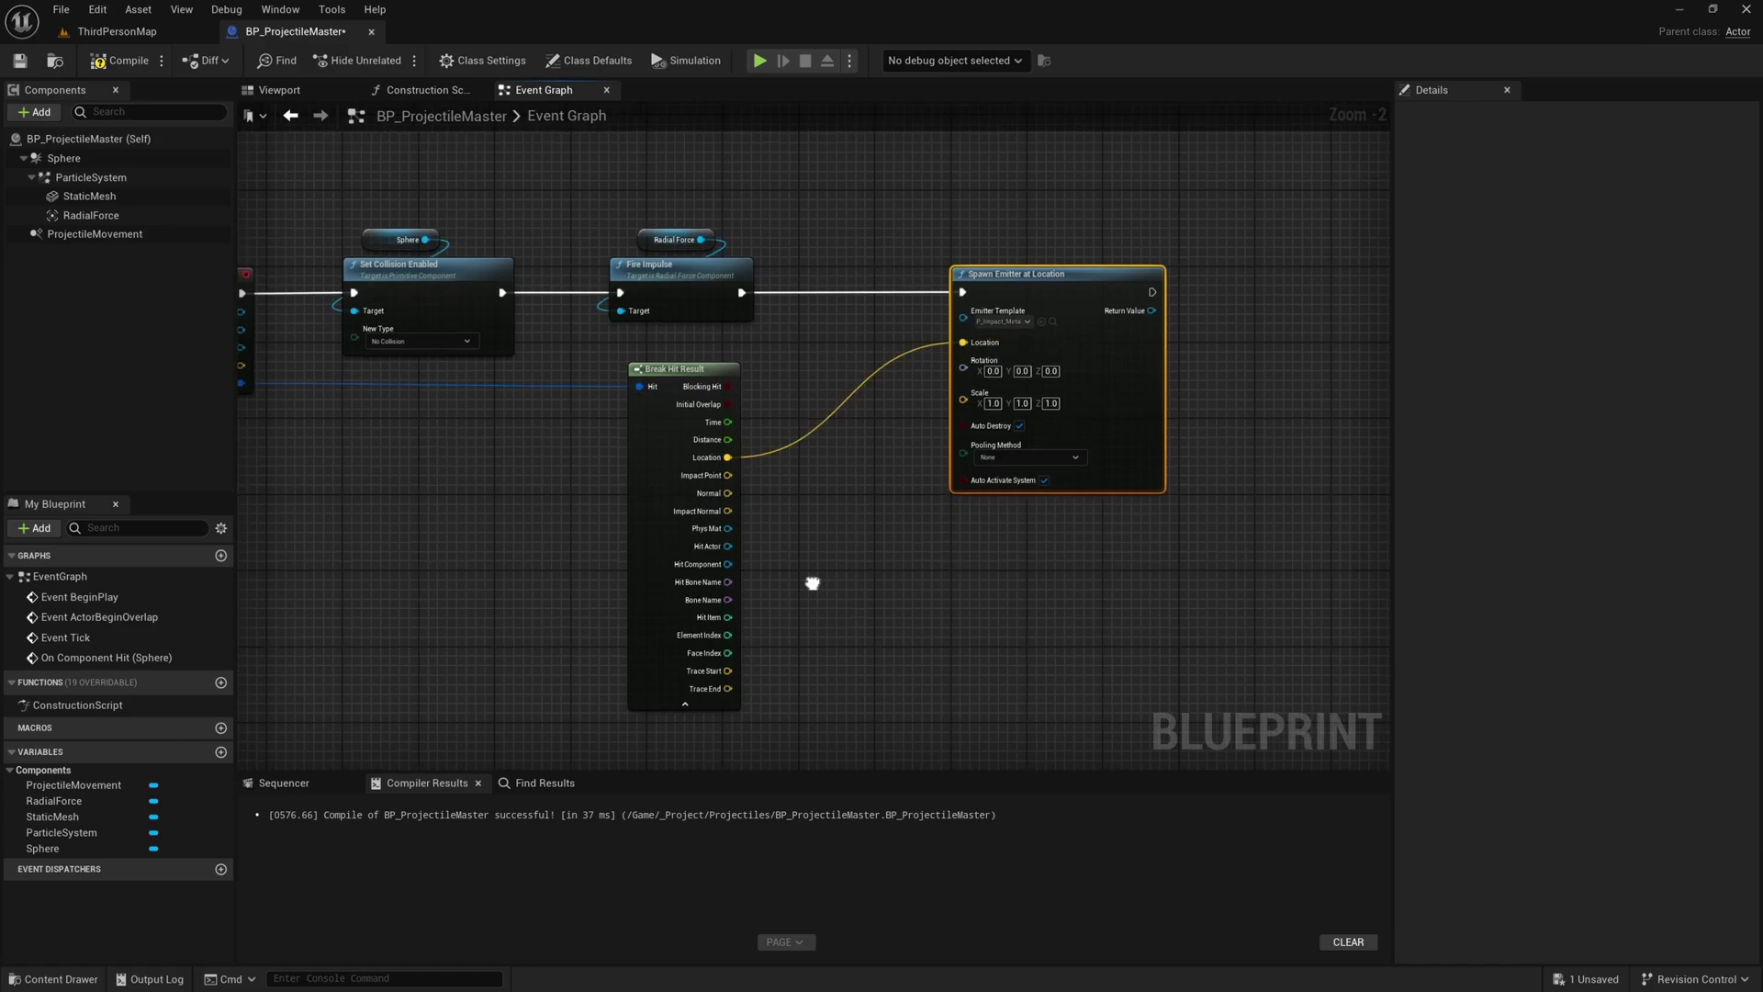
Convert the hit result's Normal with a Make Rot from X node and feed it into the emitter's Rotation.
right_drag(912, 453, 1074, 437)
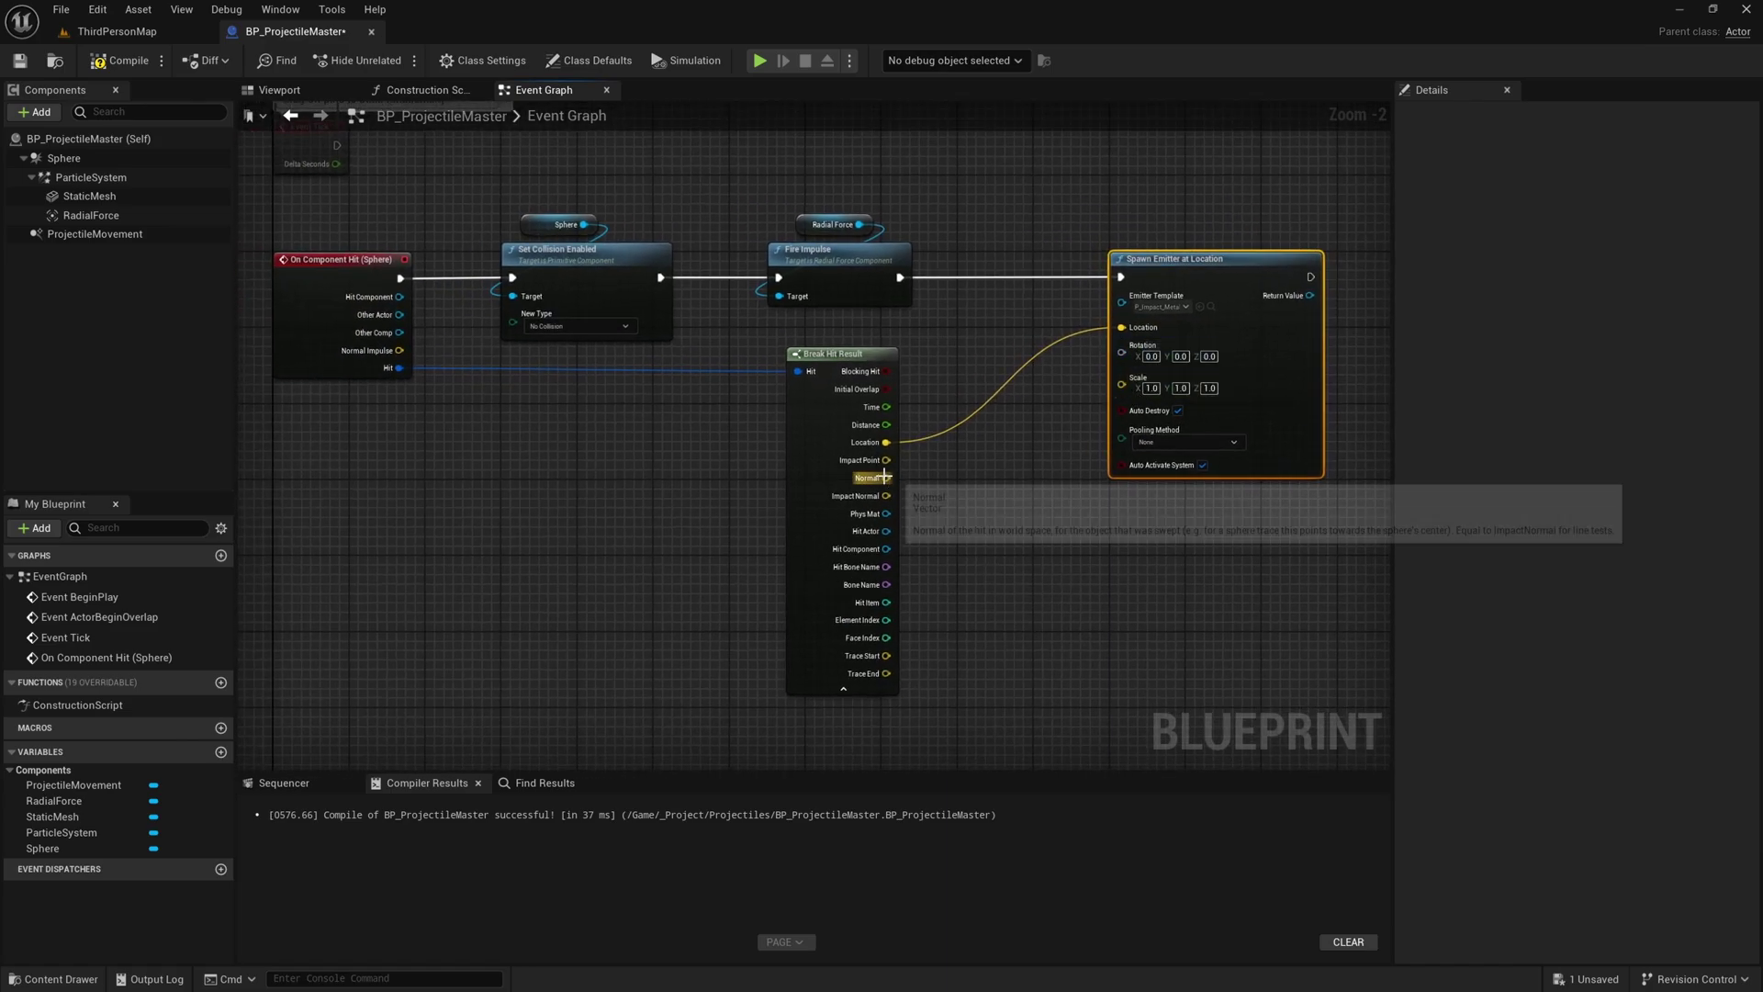
drag(886, 478, 947, 484)
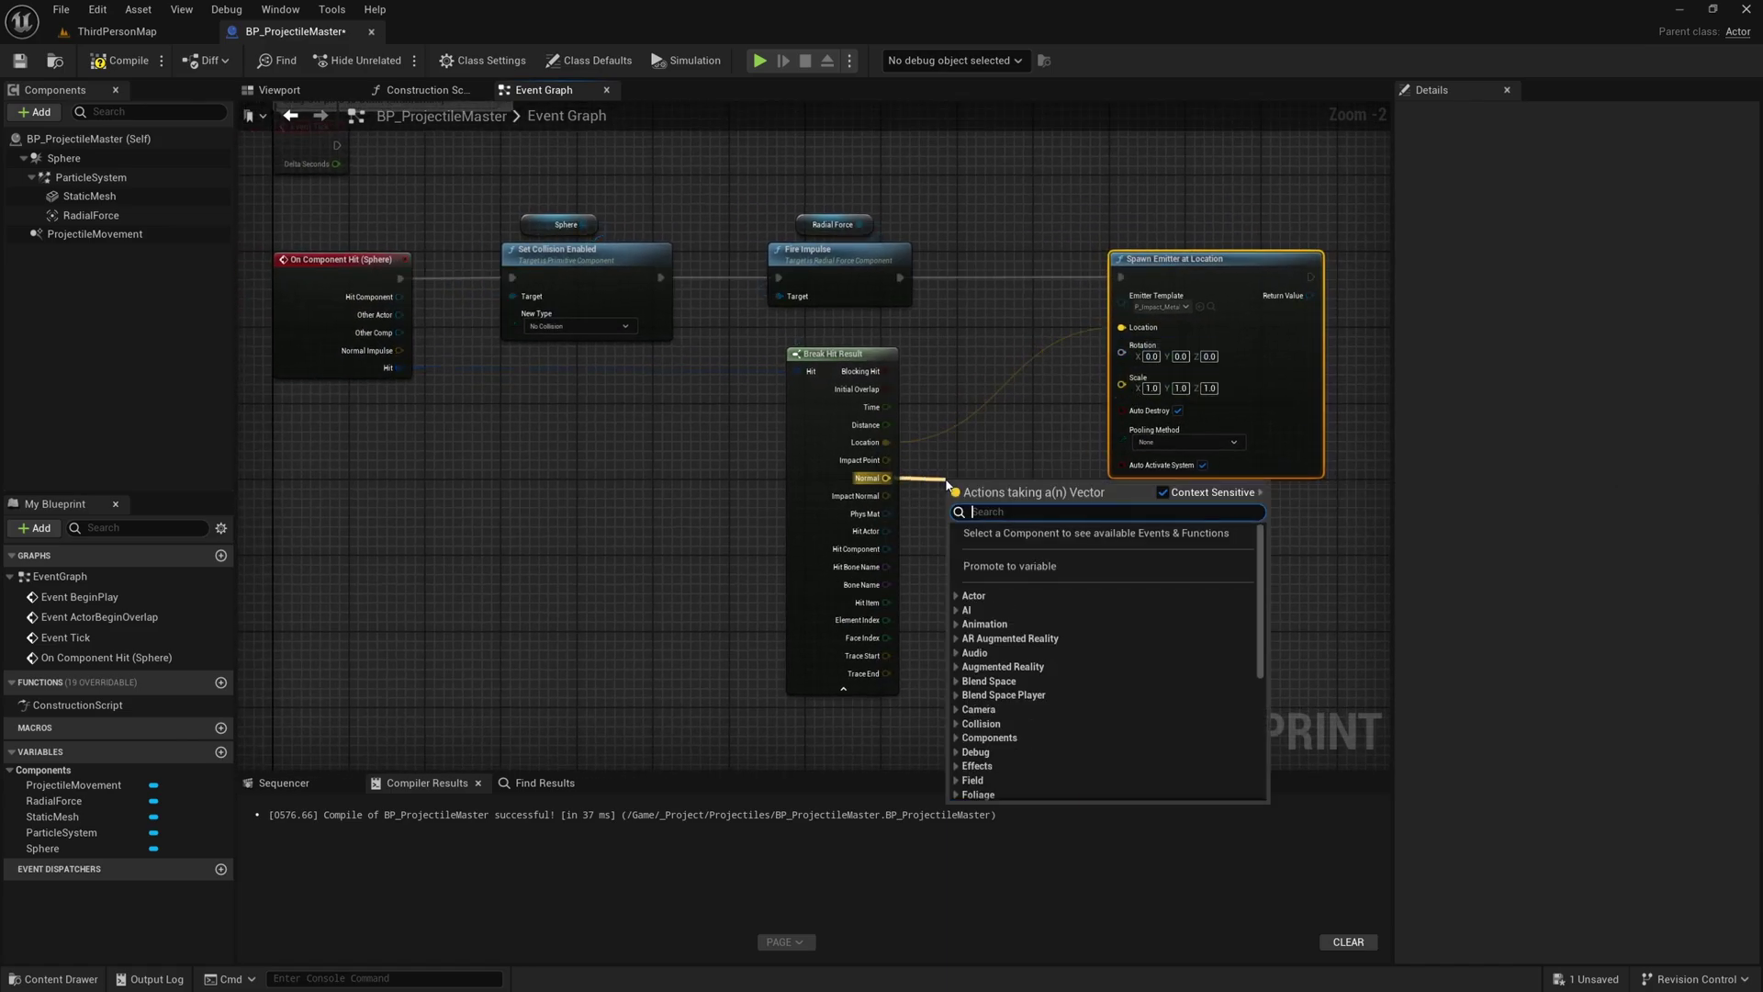
text(rot ma)
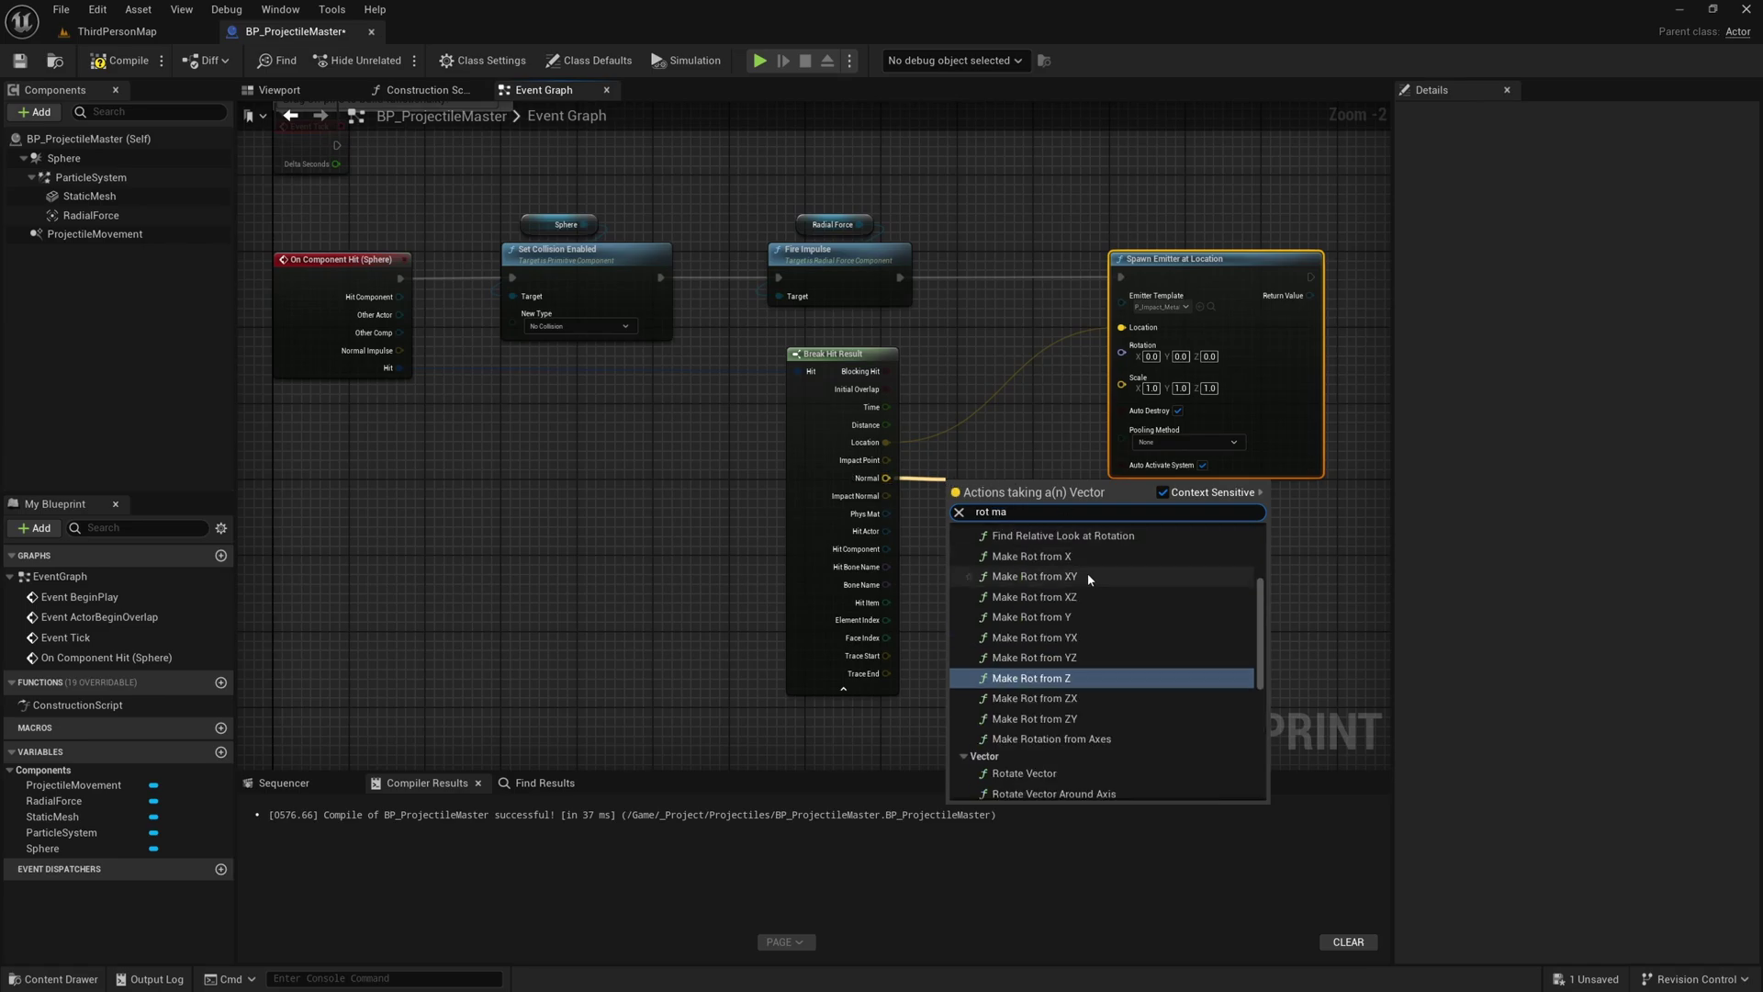
click(1028, 556)
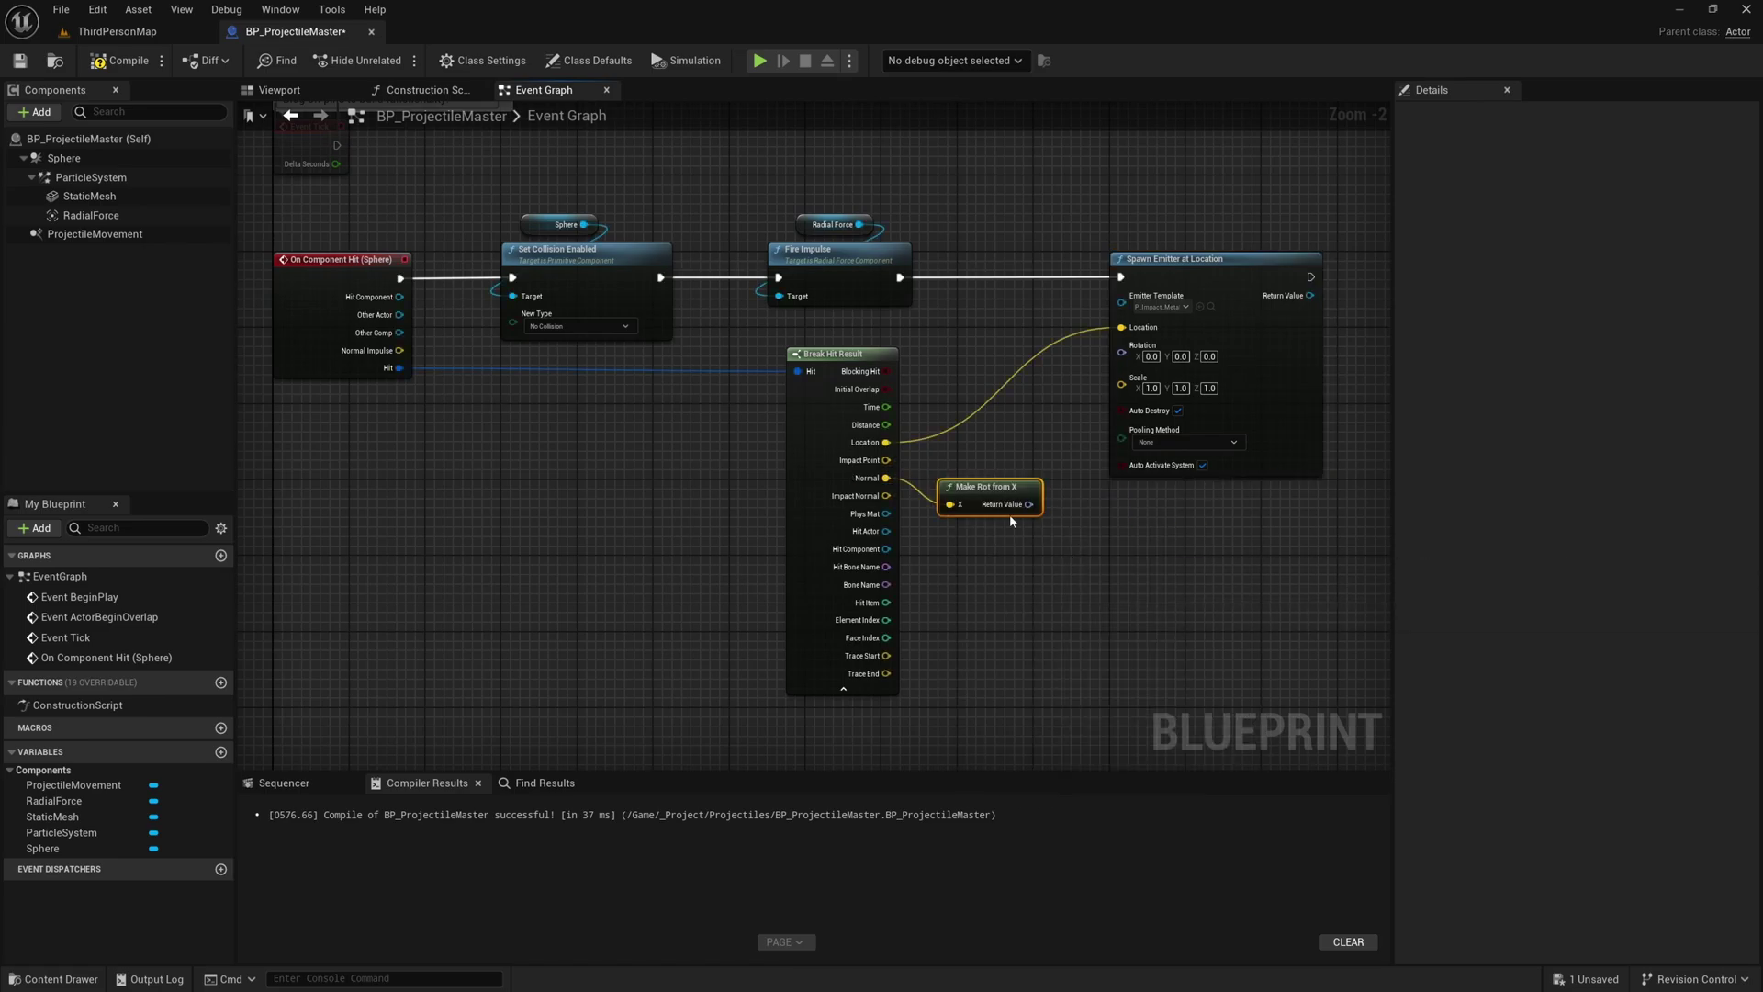
drag(1036, 476, 1122, 353)
right_drag(1019, 555, 822, 496)
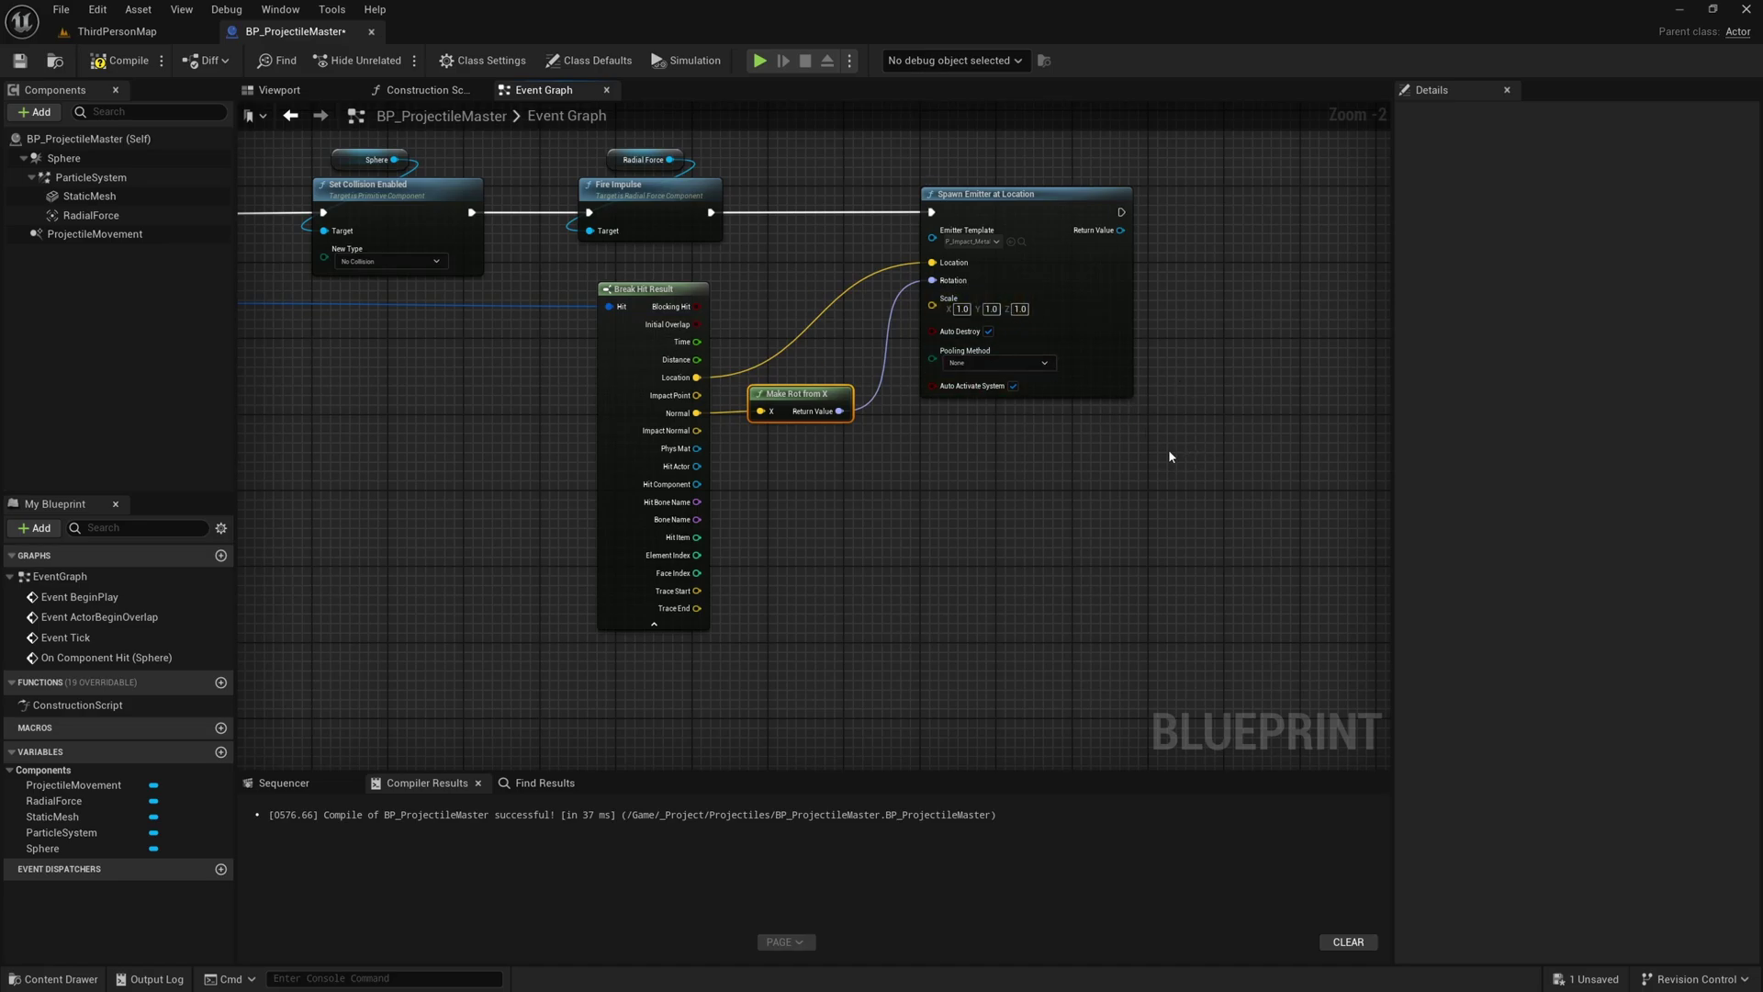
Add a Play Sound at Location node that runs after Spawn Emitter at Location.
right_drag(1154, 487, 808, 527)
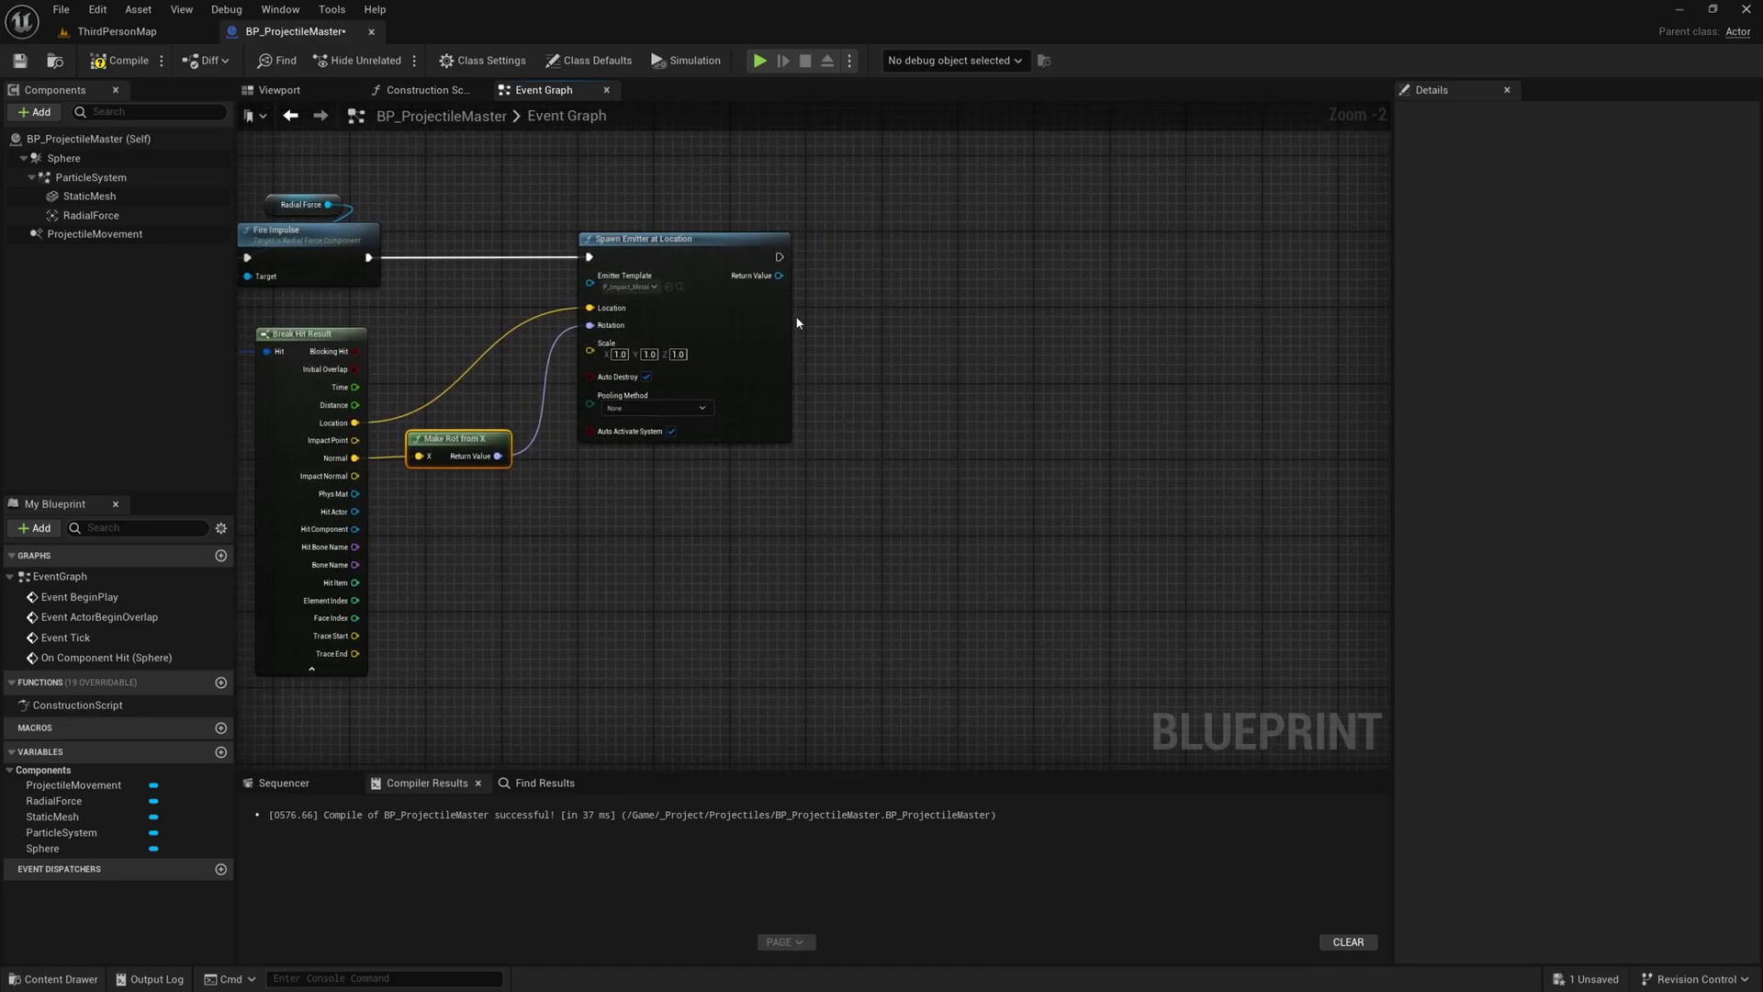
drag(786, 266, 854, 264)
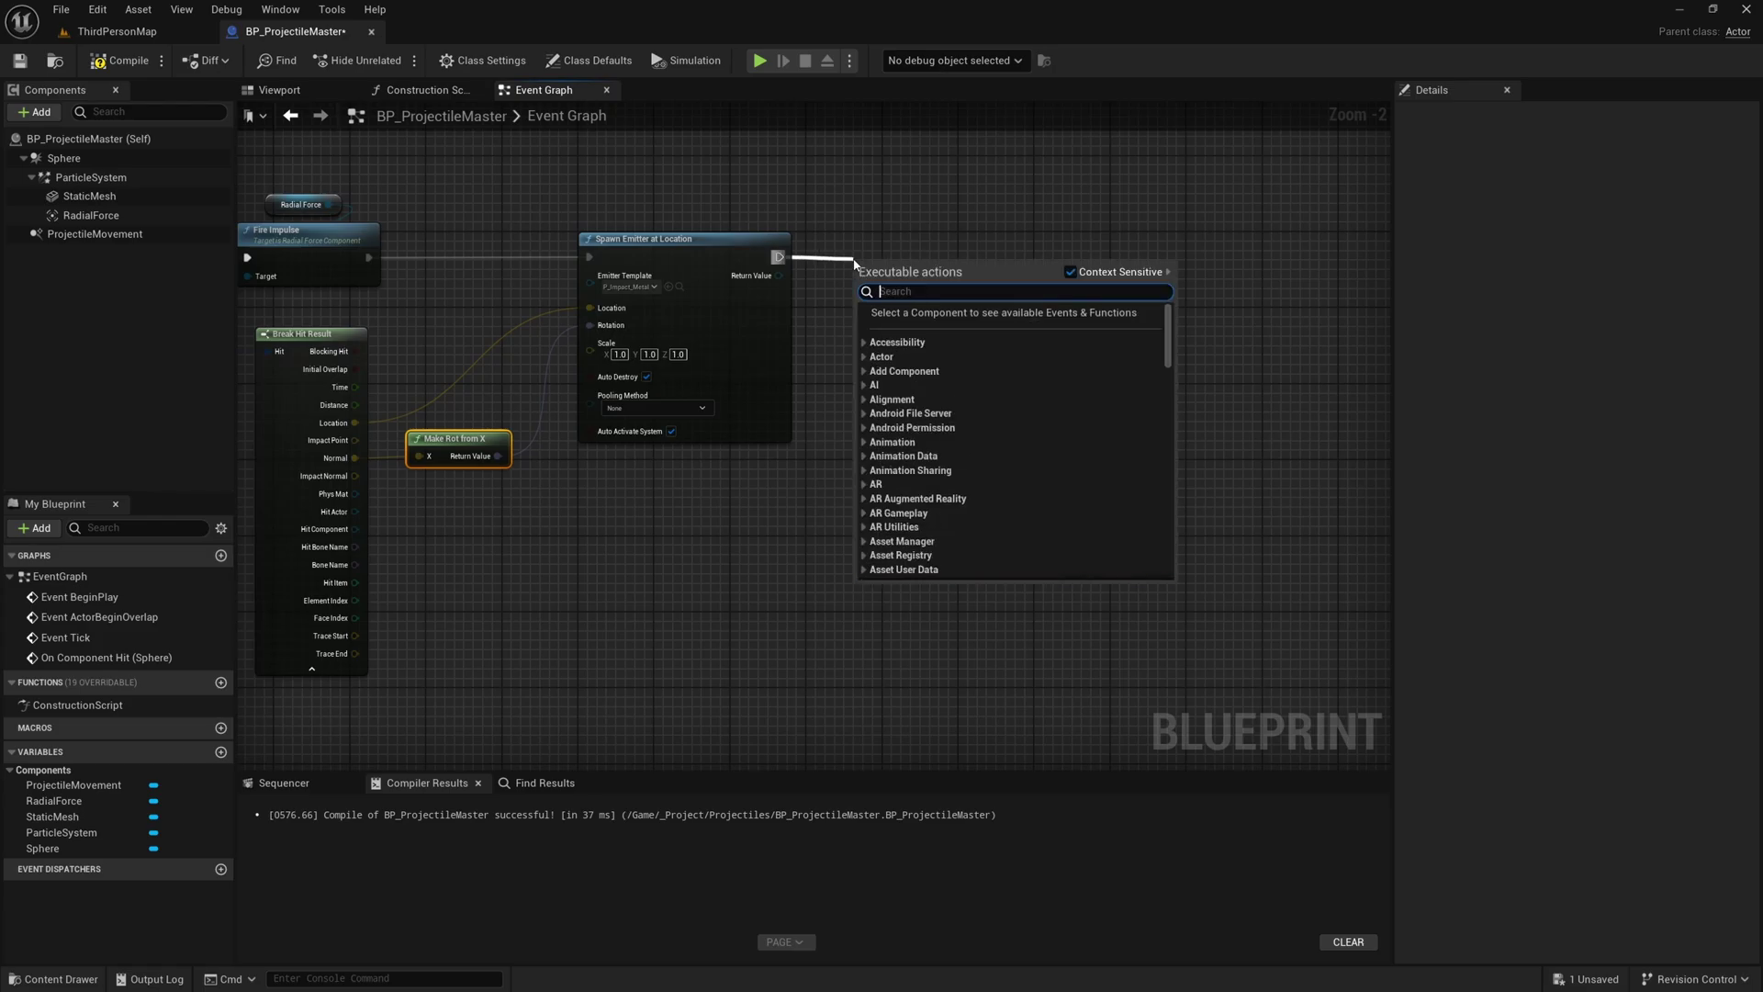
text(play sound)
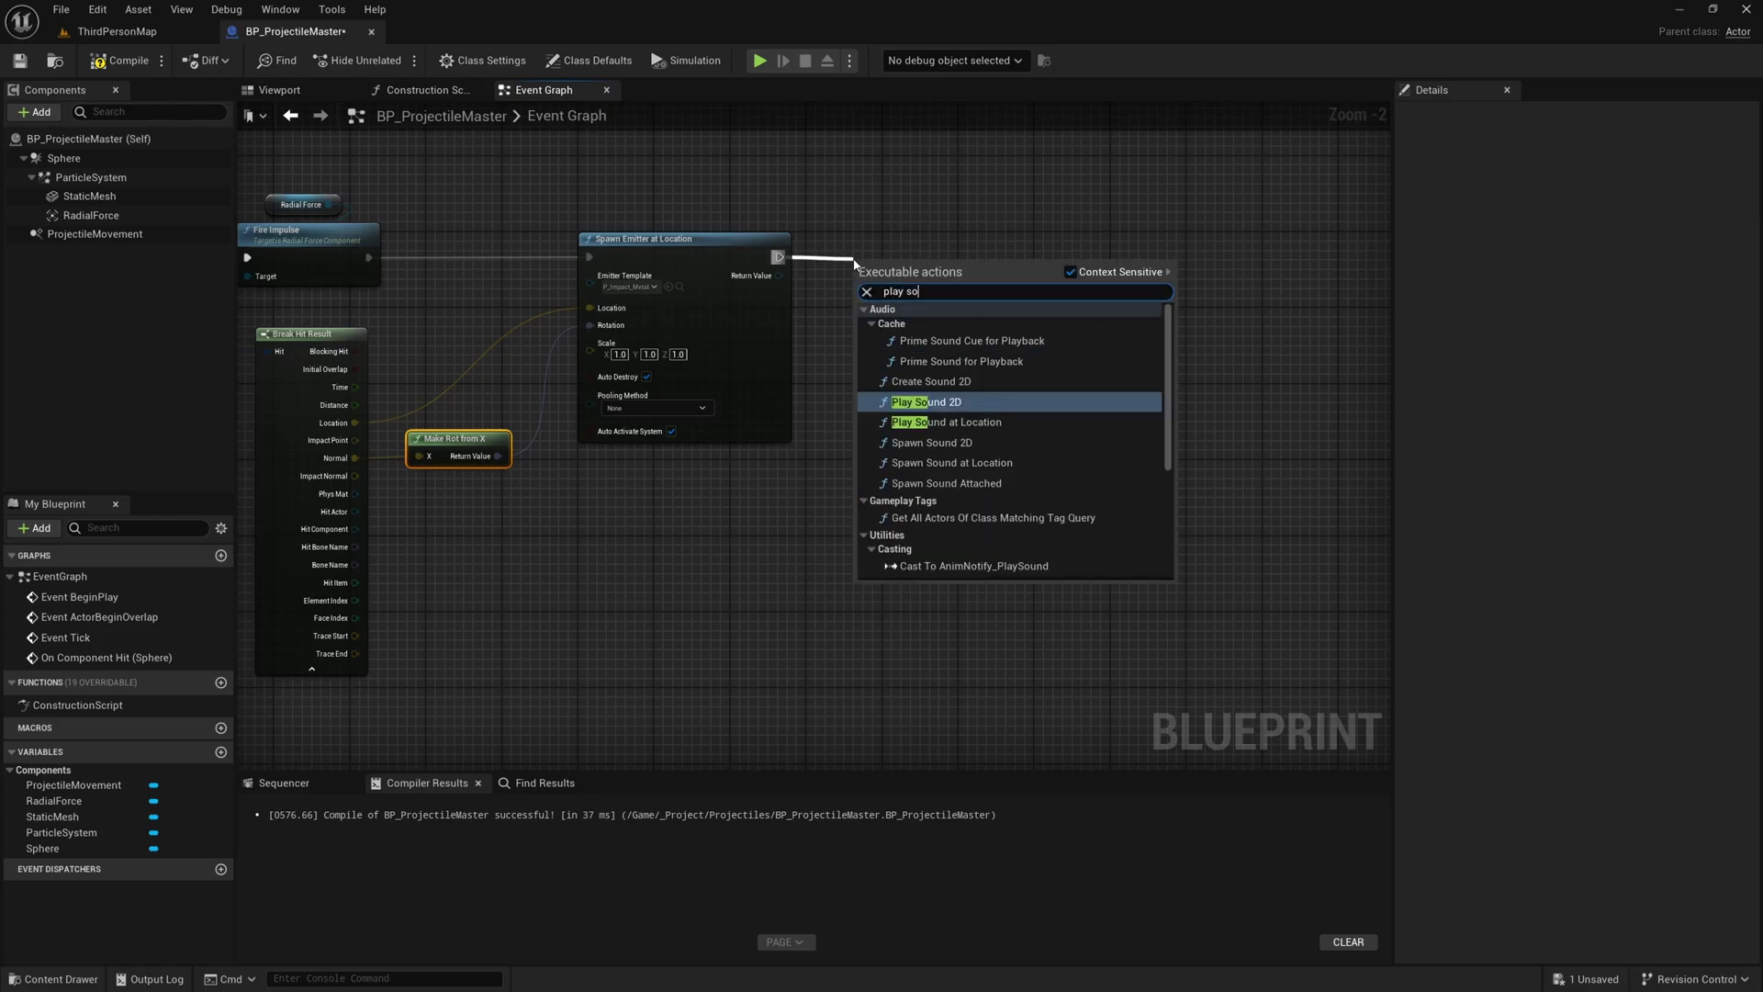
click(1028, 424)
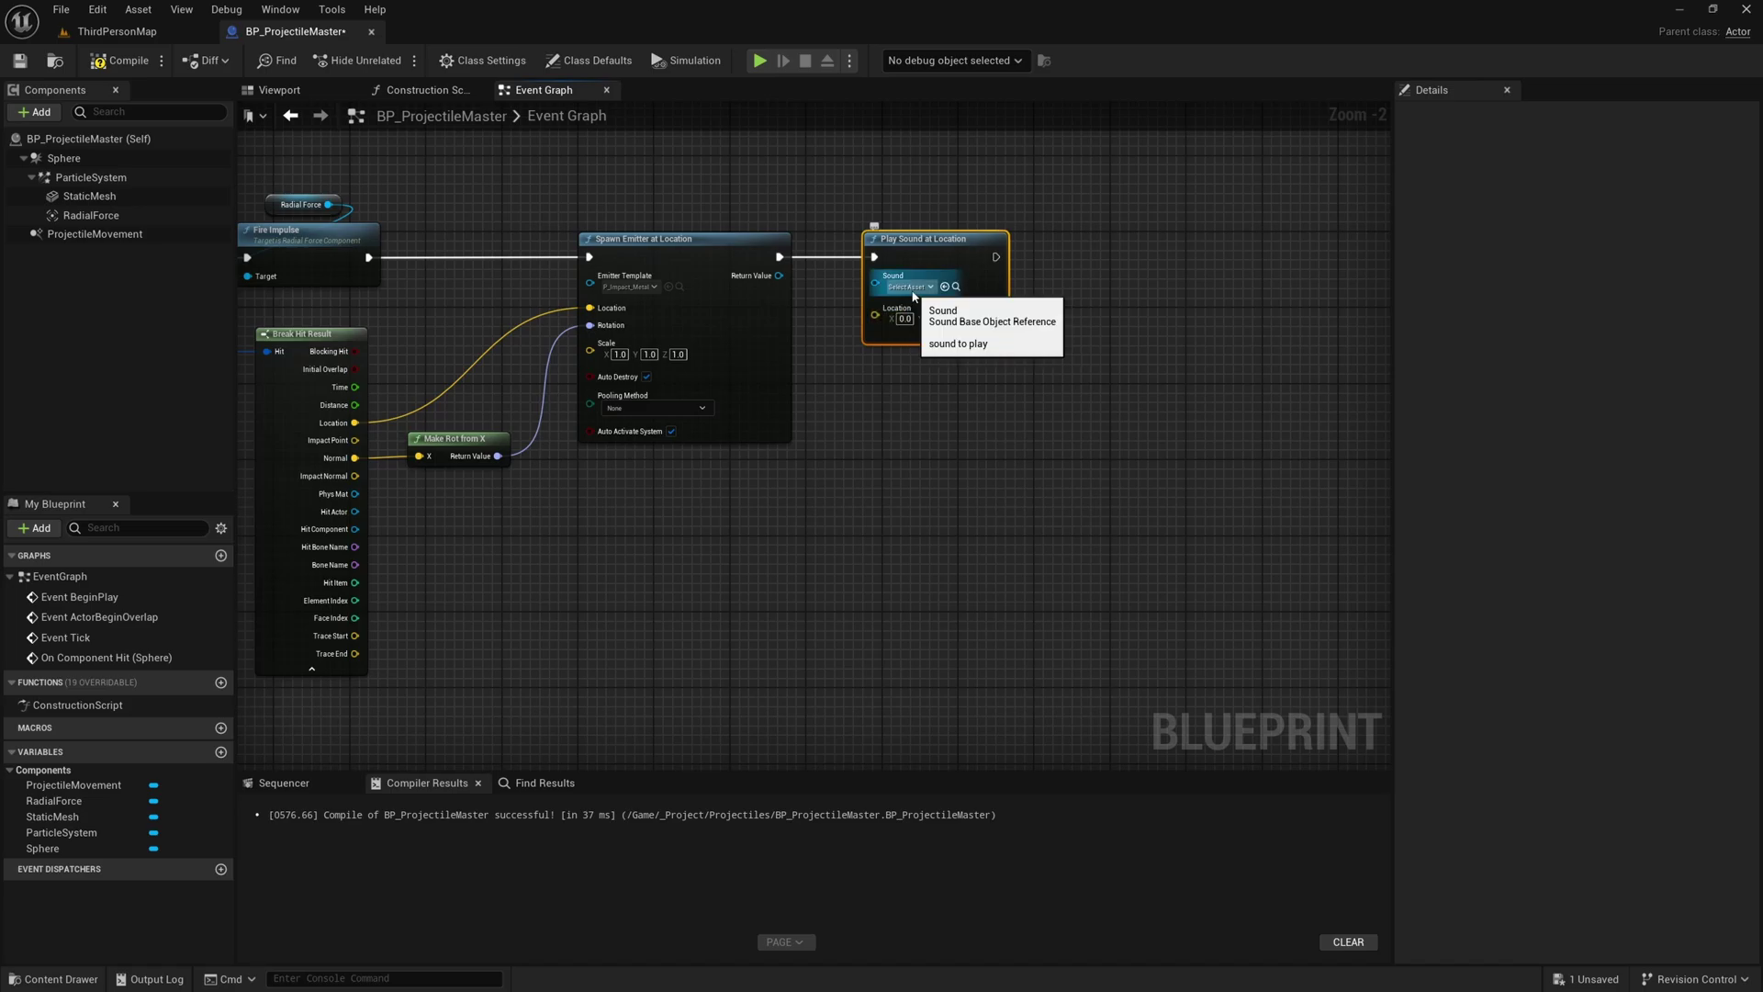
Set the Play Sound node's sound to Rifle_ImpactSurface_Cue and feed its Location from the hit result's Location.
click(913, 289)
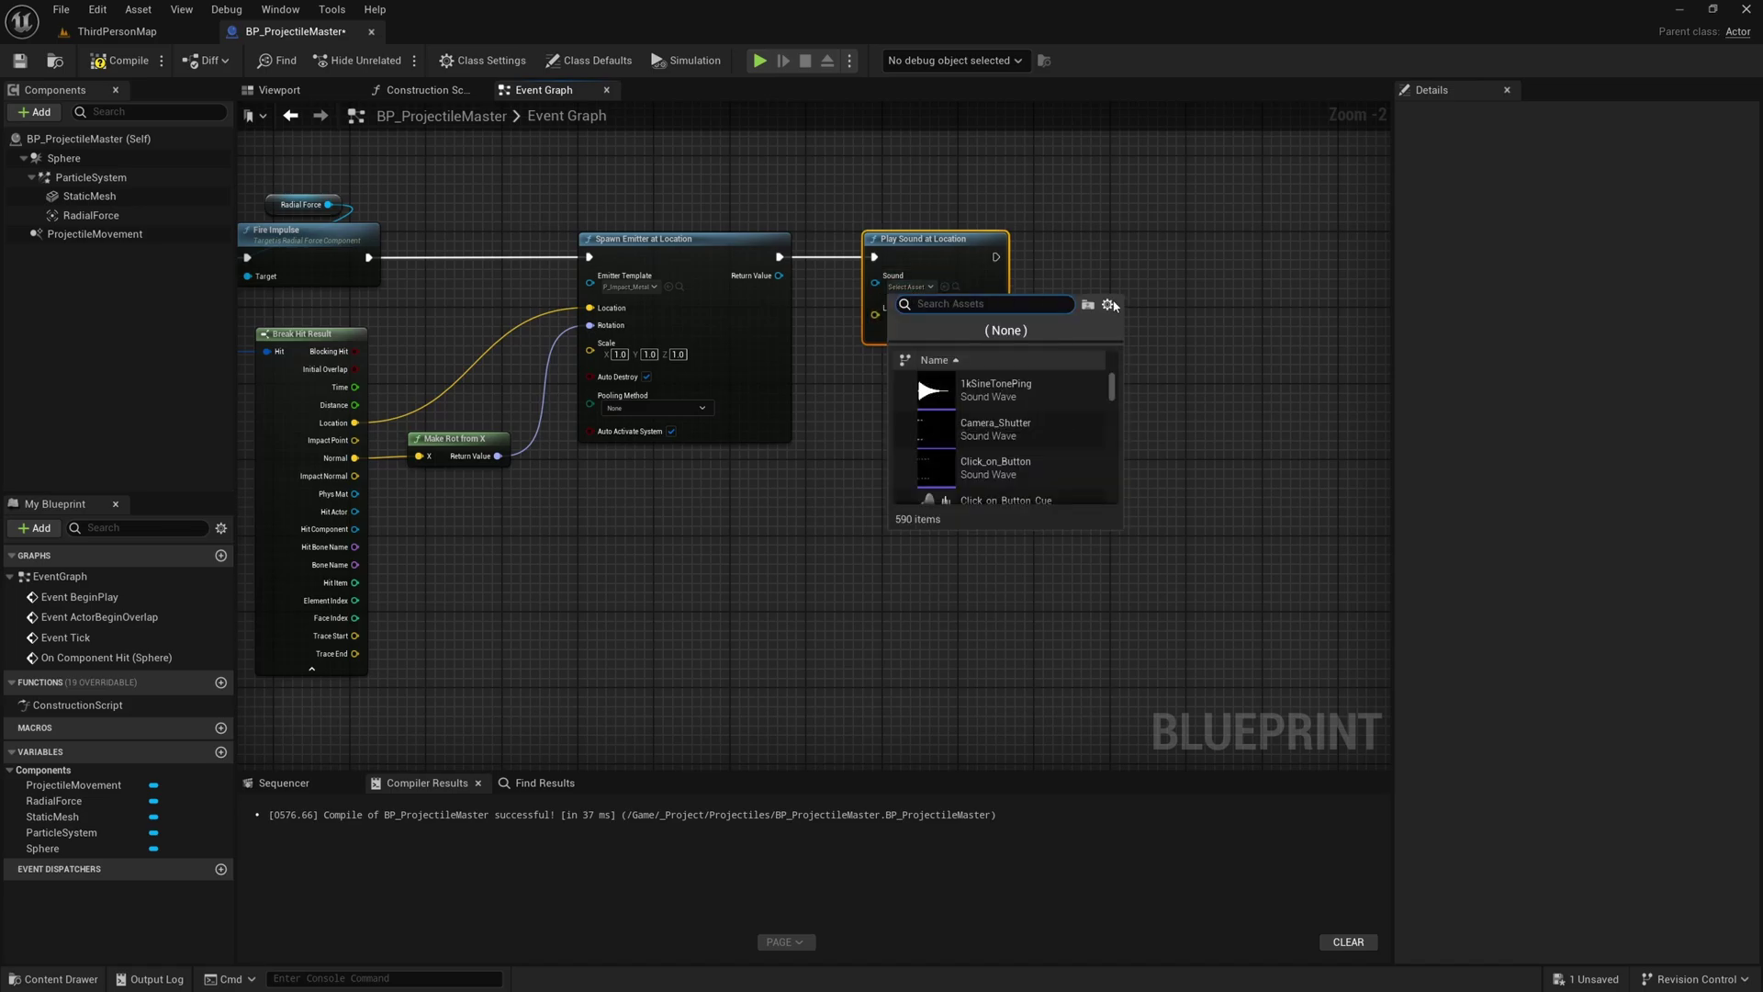
text(rifle impact)
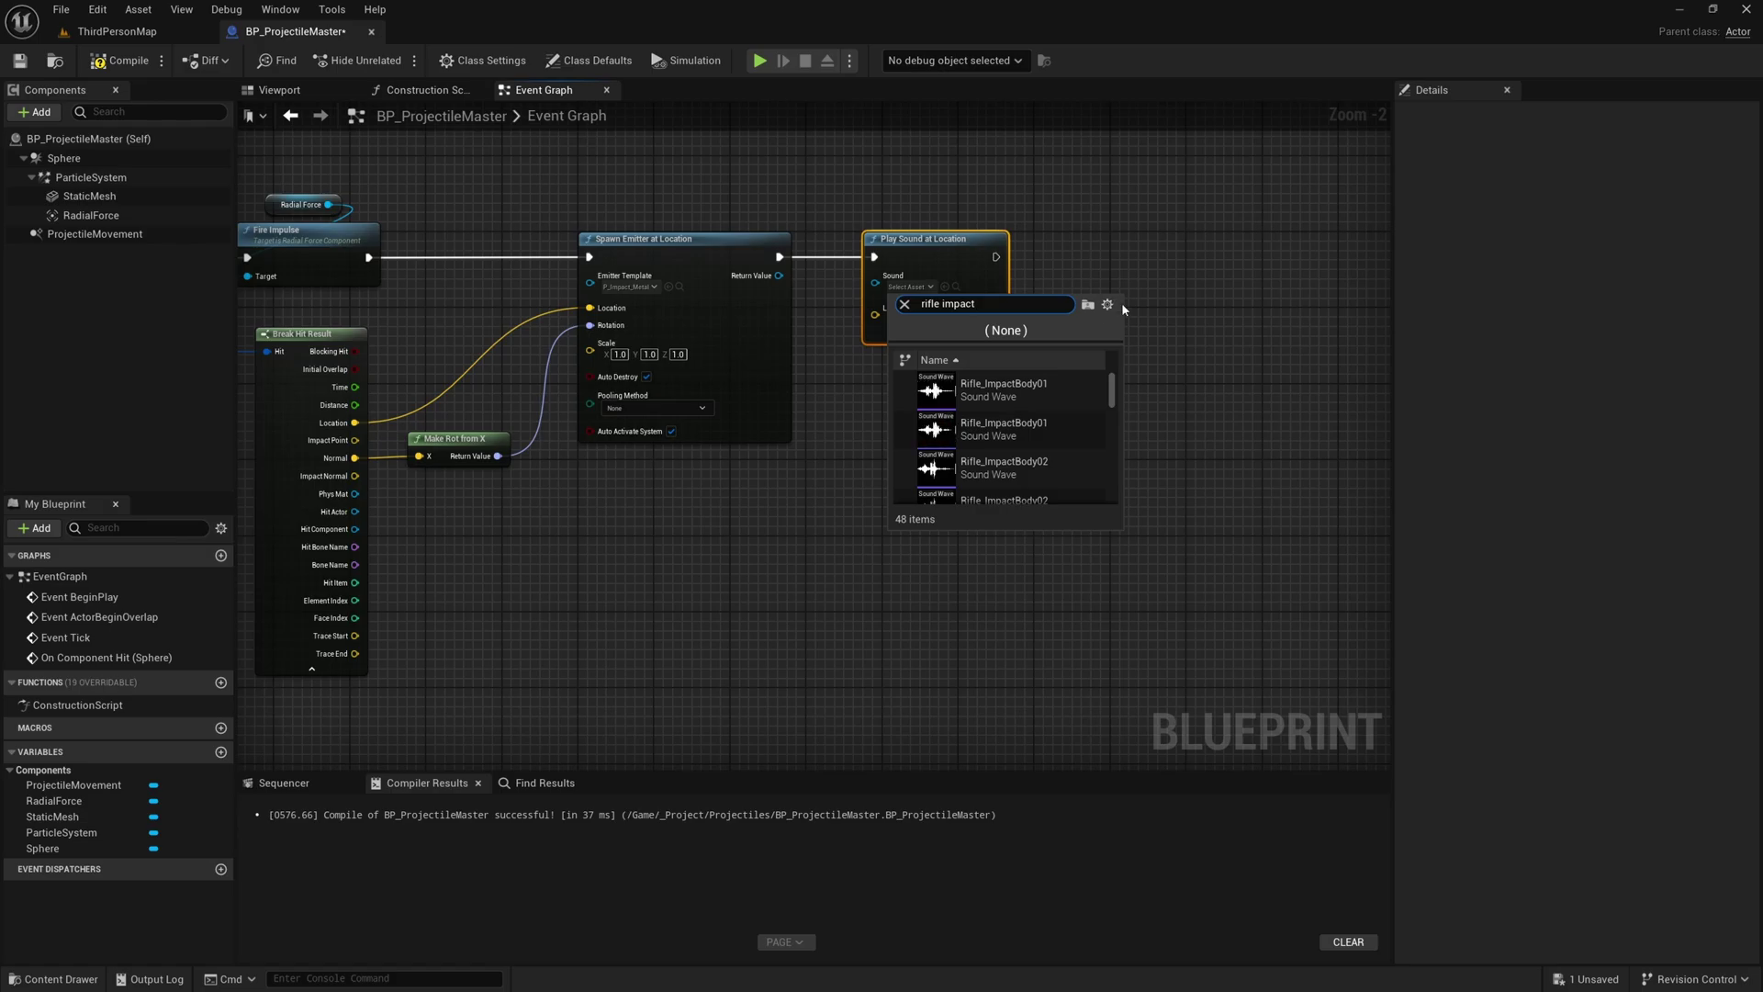
text( surface)
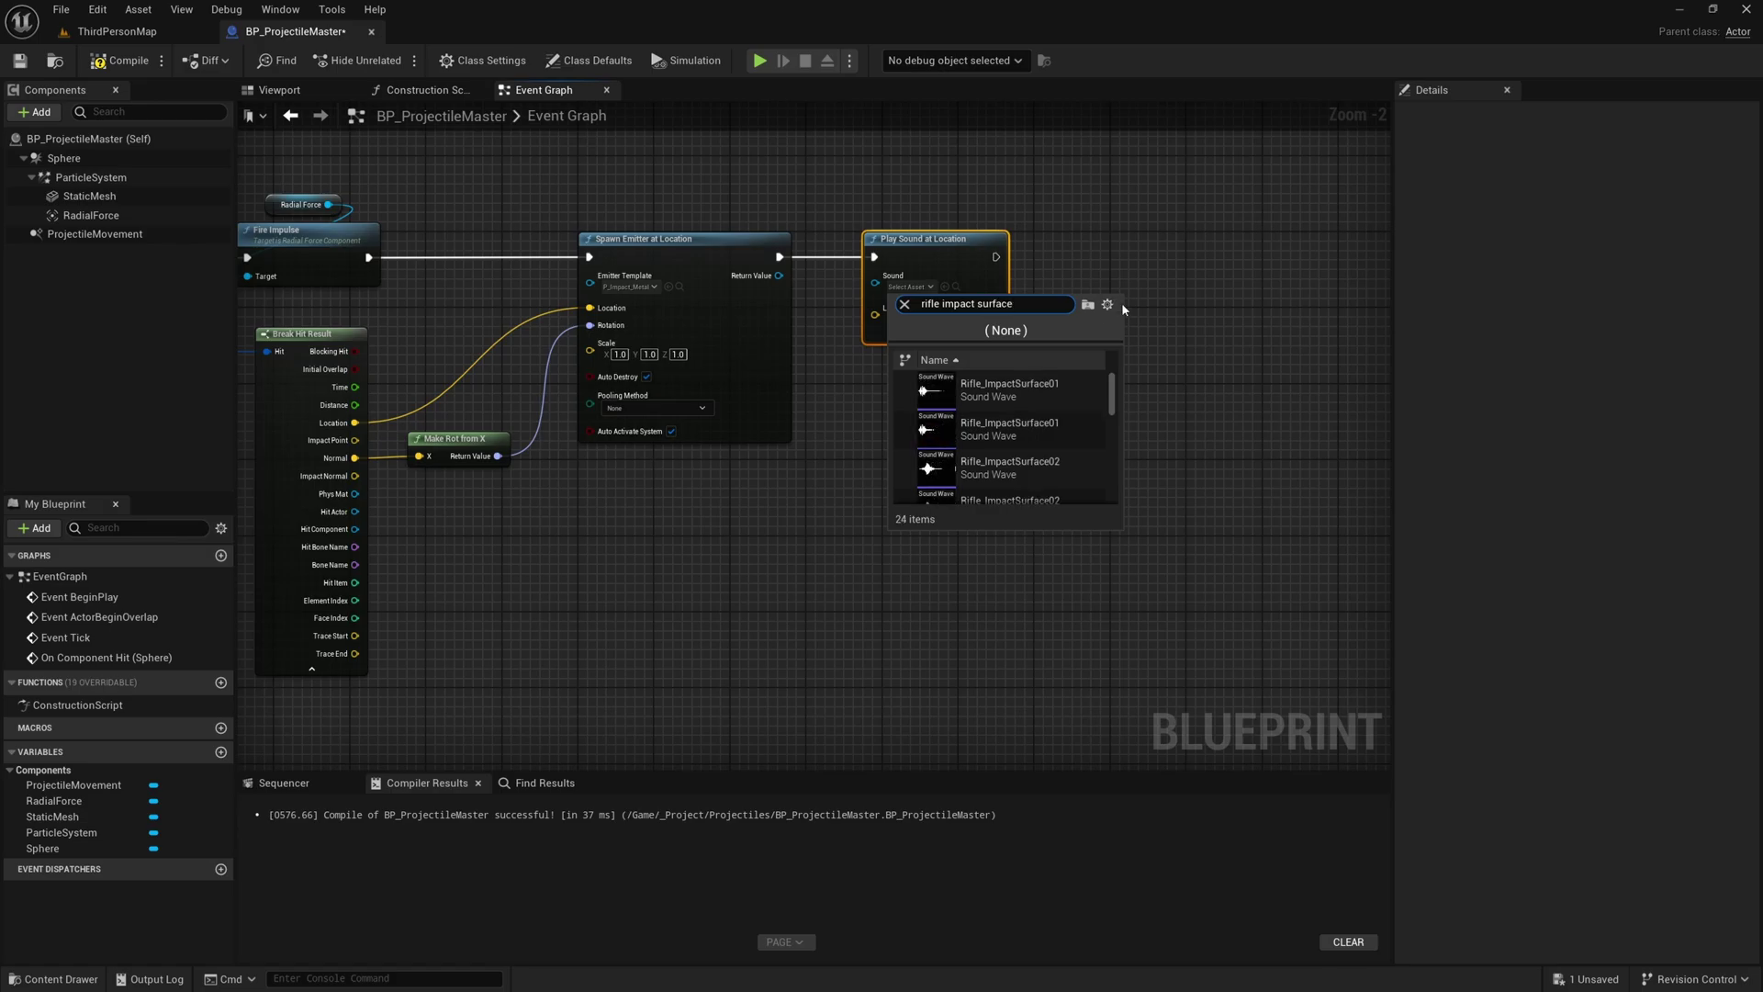
scroll(1036, 421, down, 5)
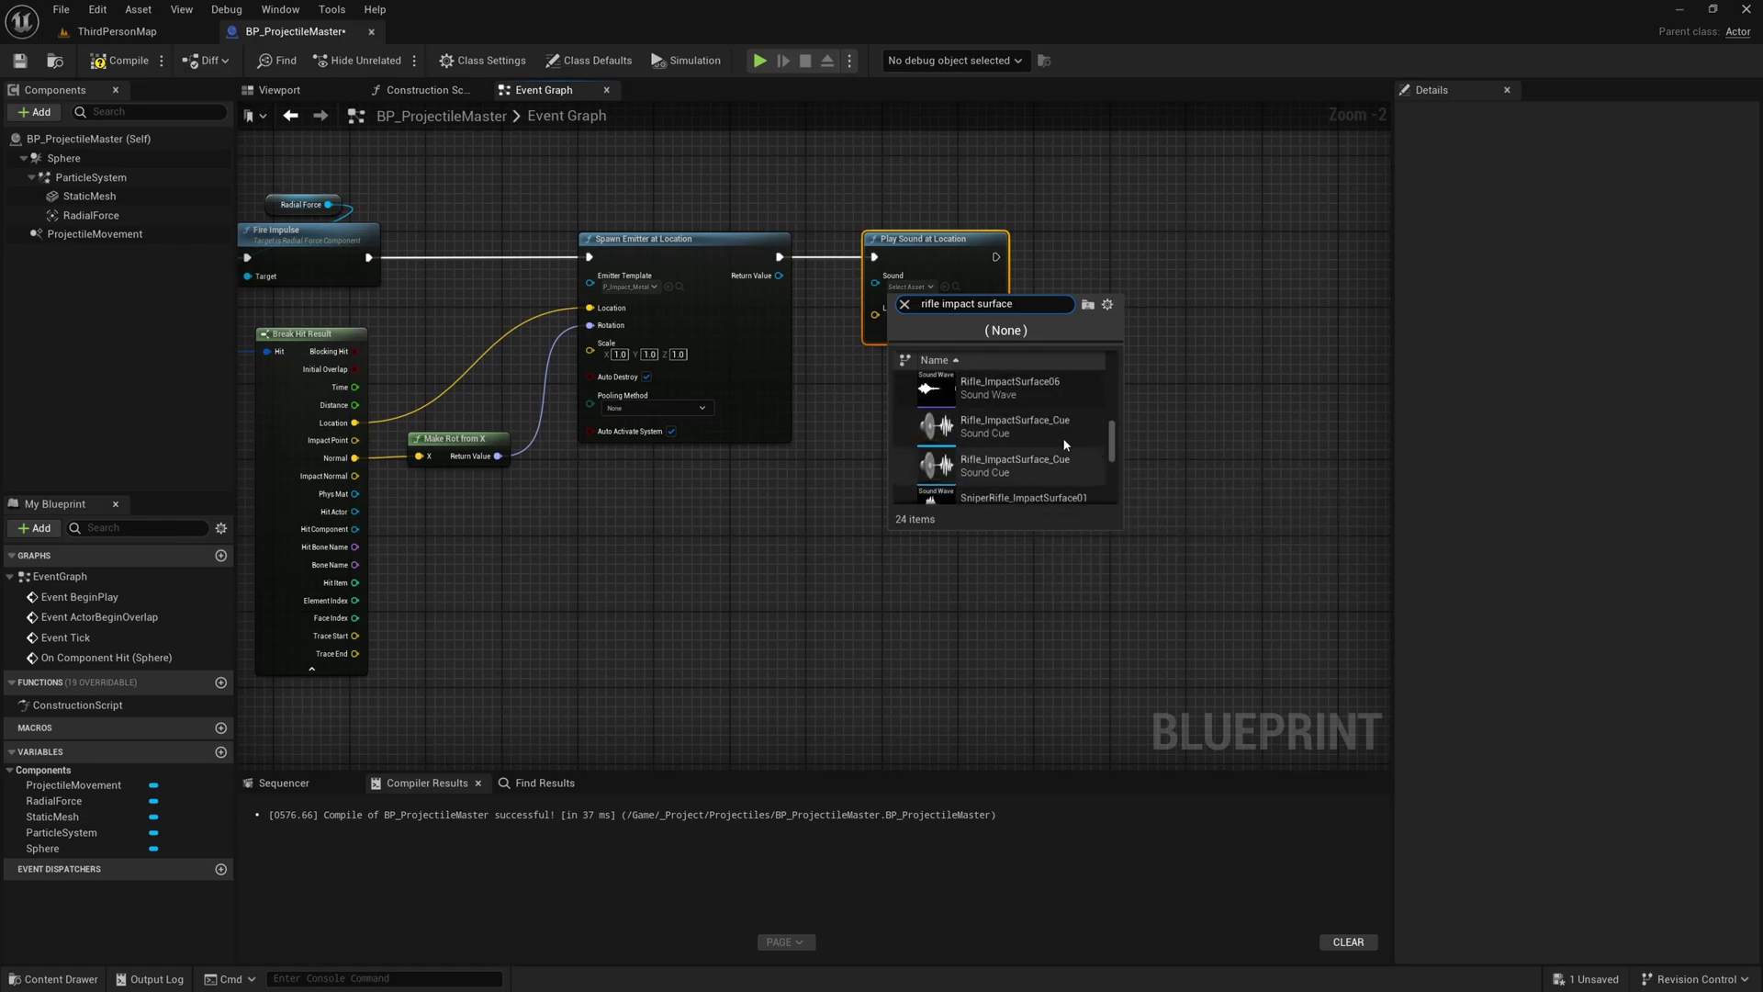
scroll(1063, 441, up, 1)
click(932, 454)
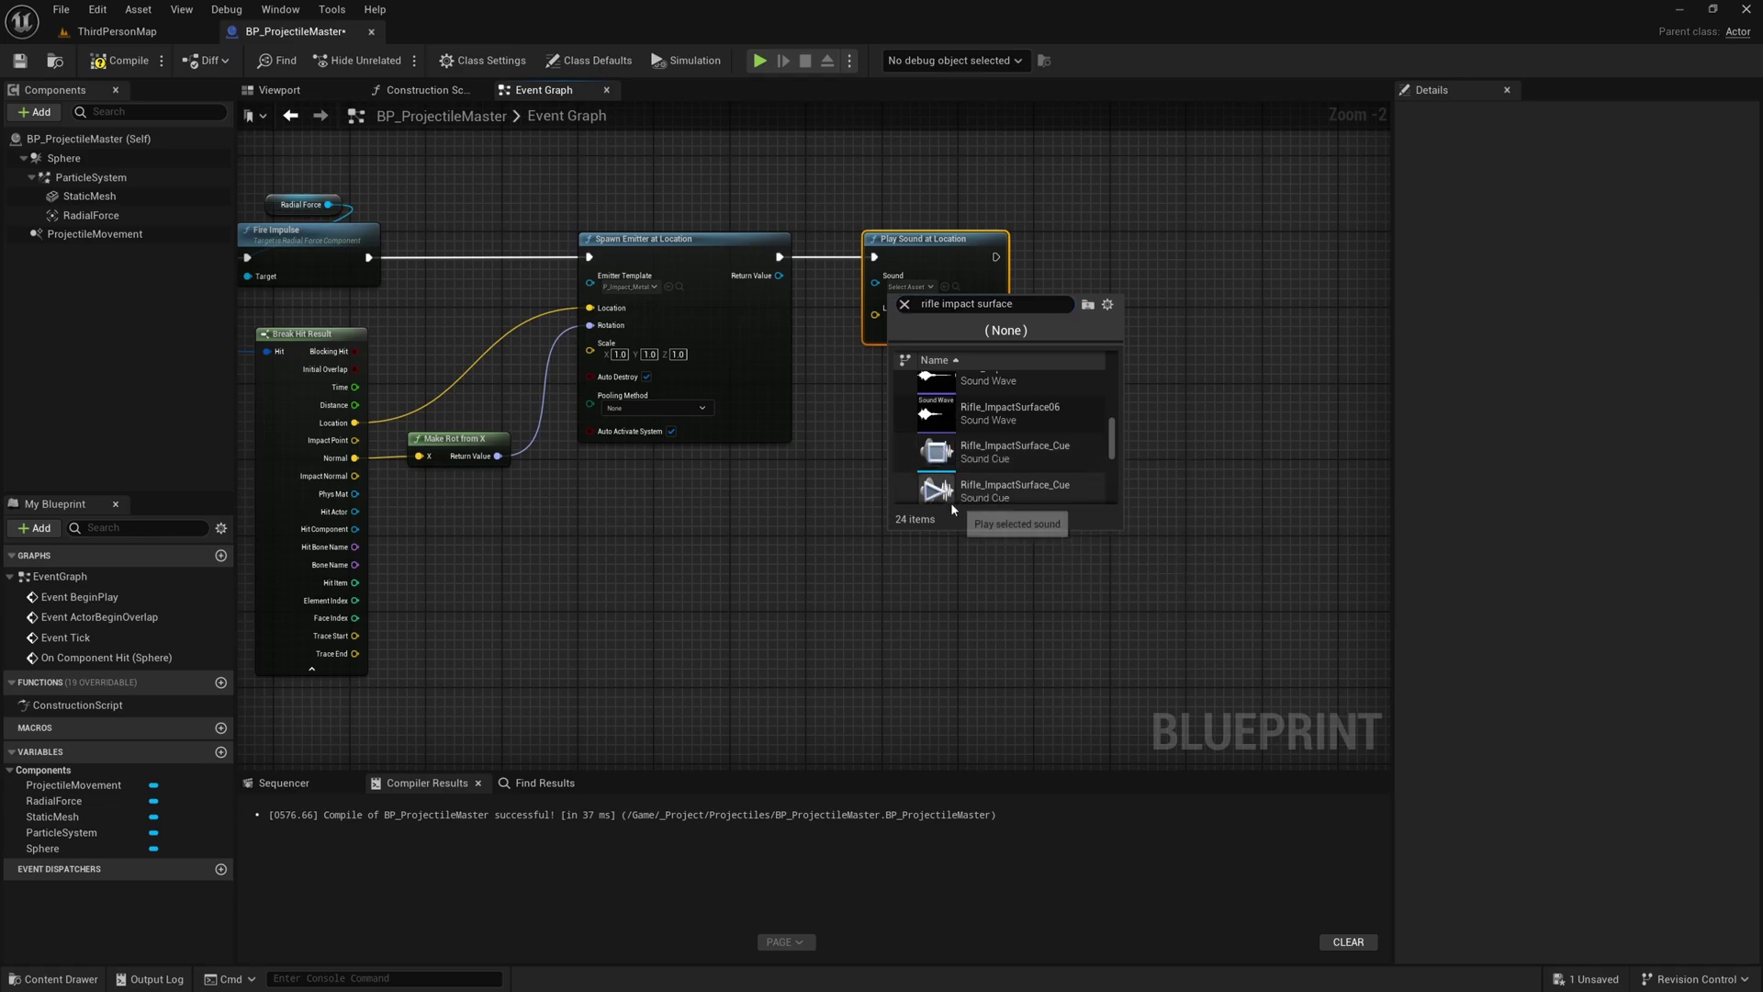
click(1039, 484)
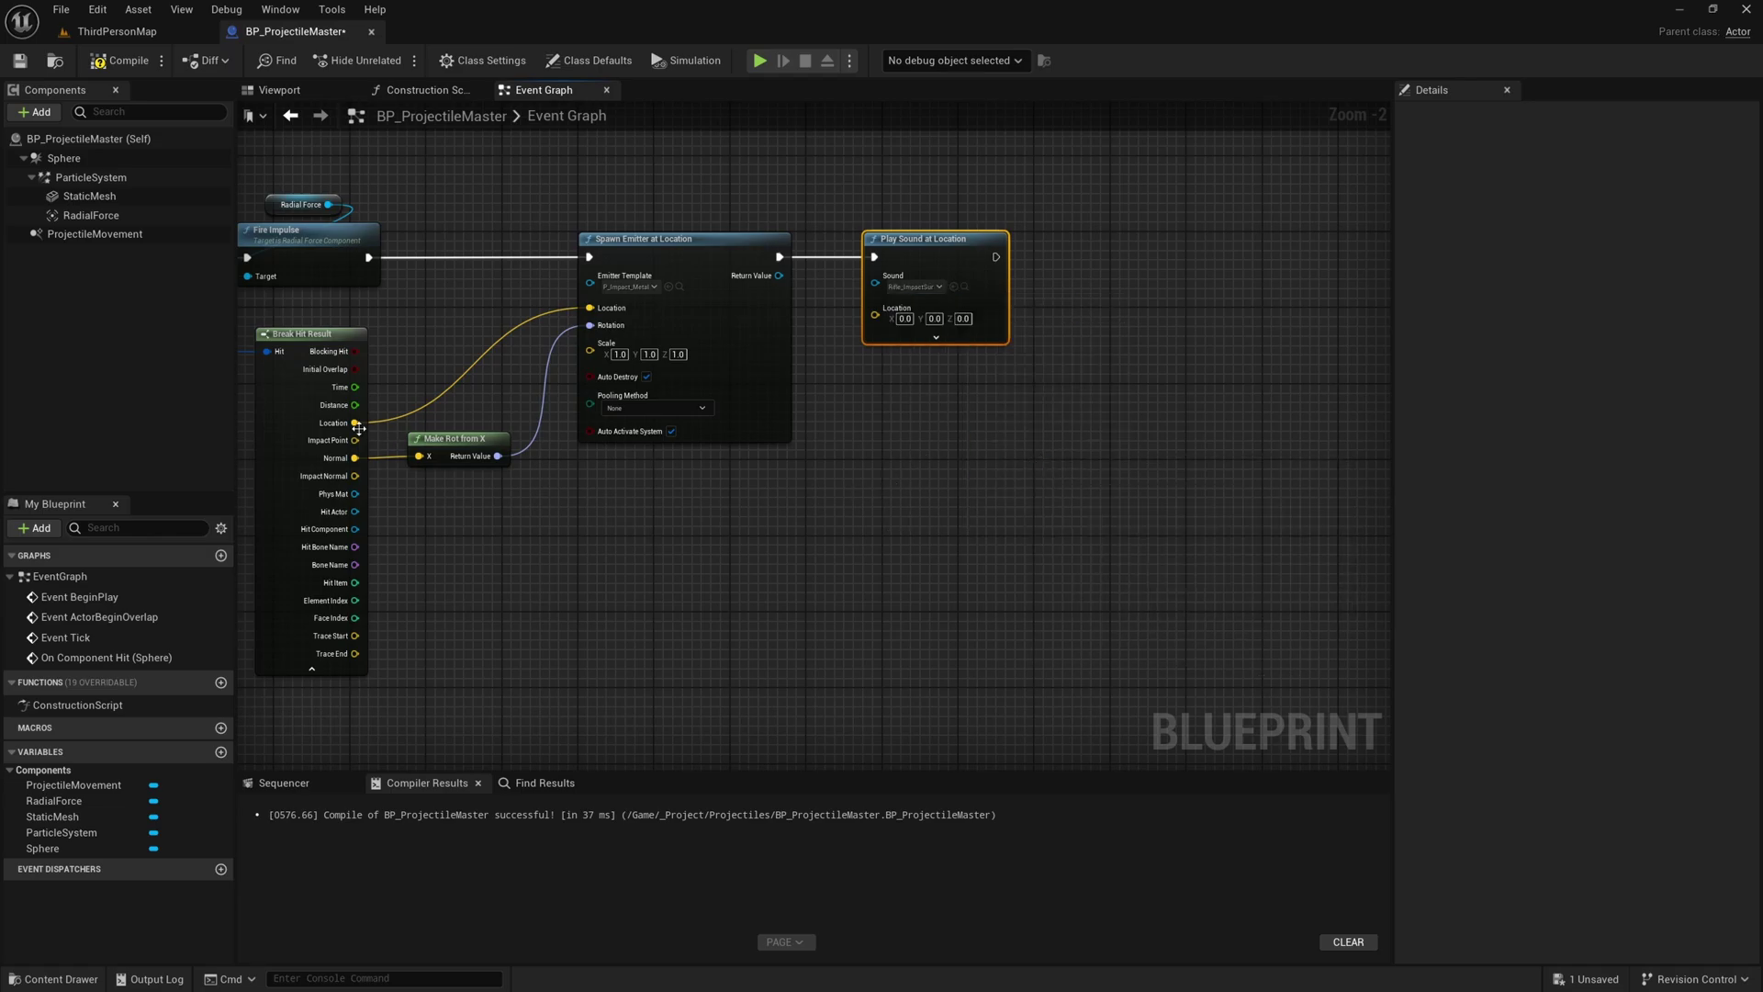
drag(356, 427, 880, 319)
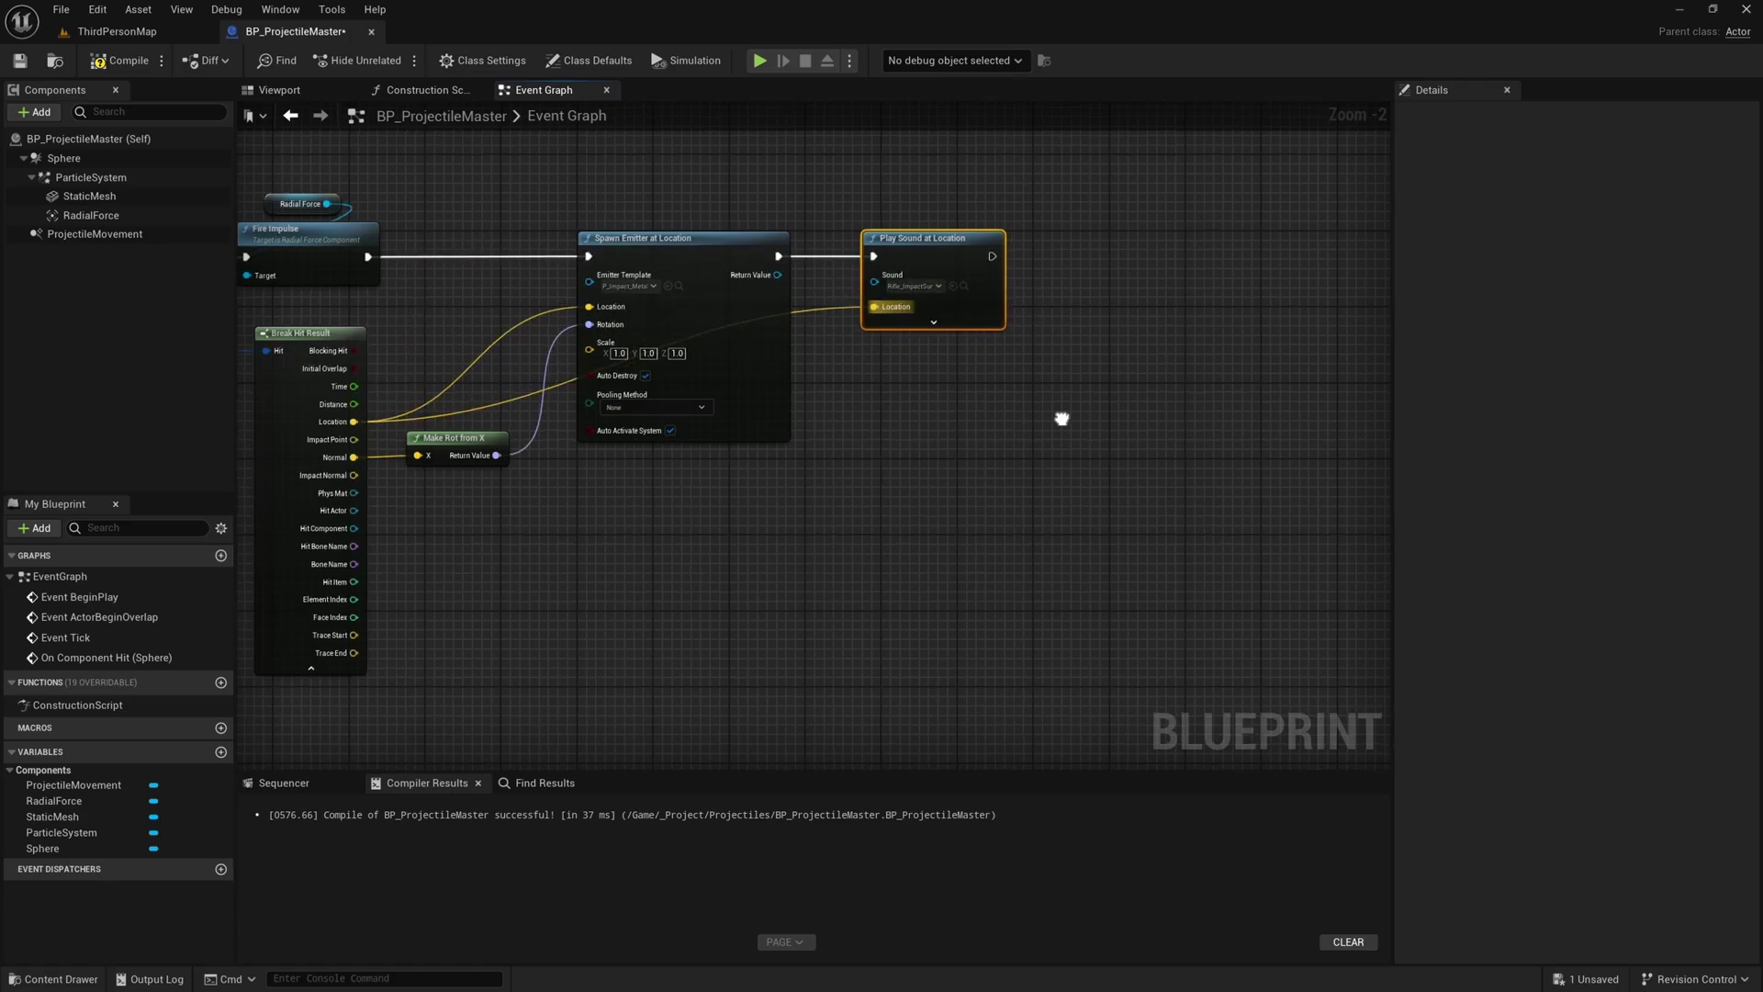
Add a Destroy Actor node that runs after Play Sound at Location and place it in line with the chain.
right_drag(1062, 413, 1551, 457)
right_drag(1358, 303, 765, 316)
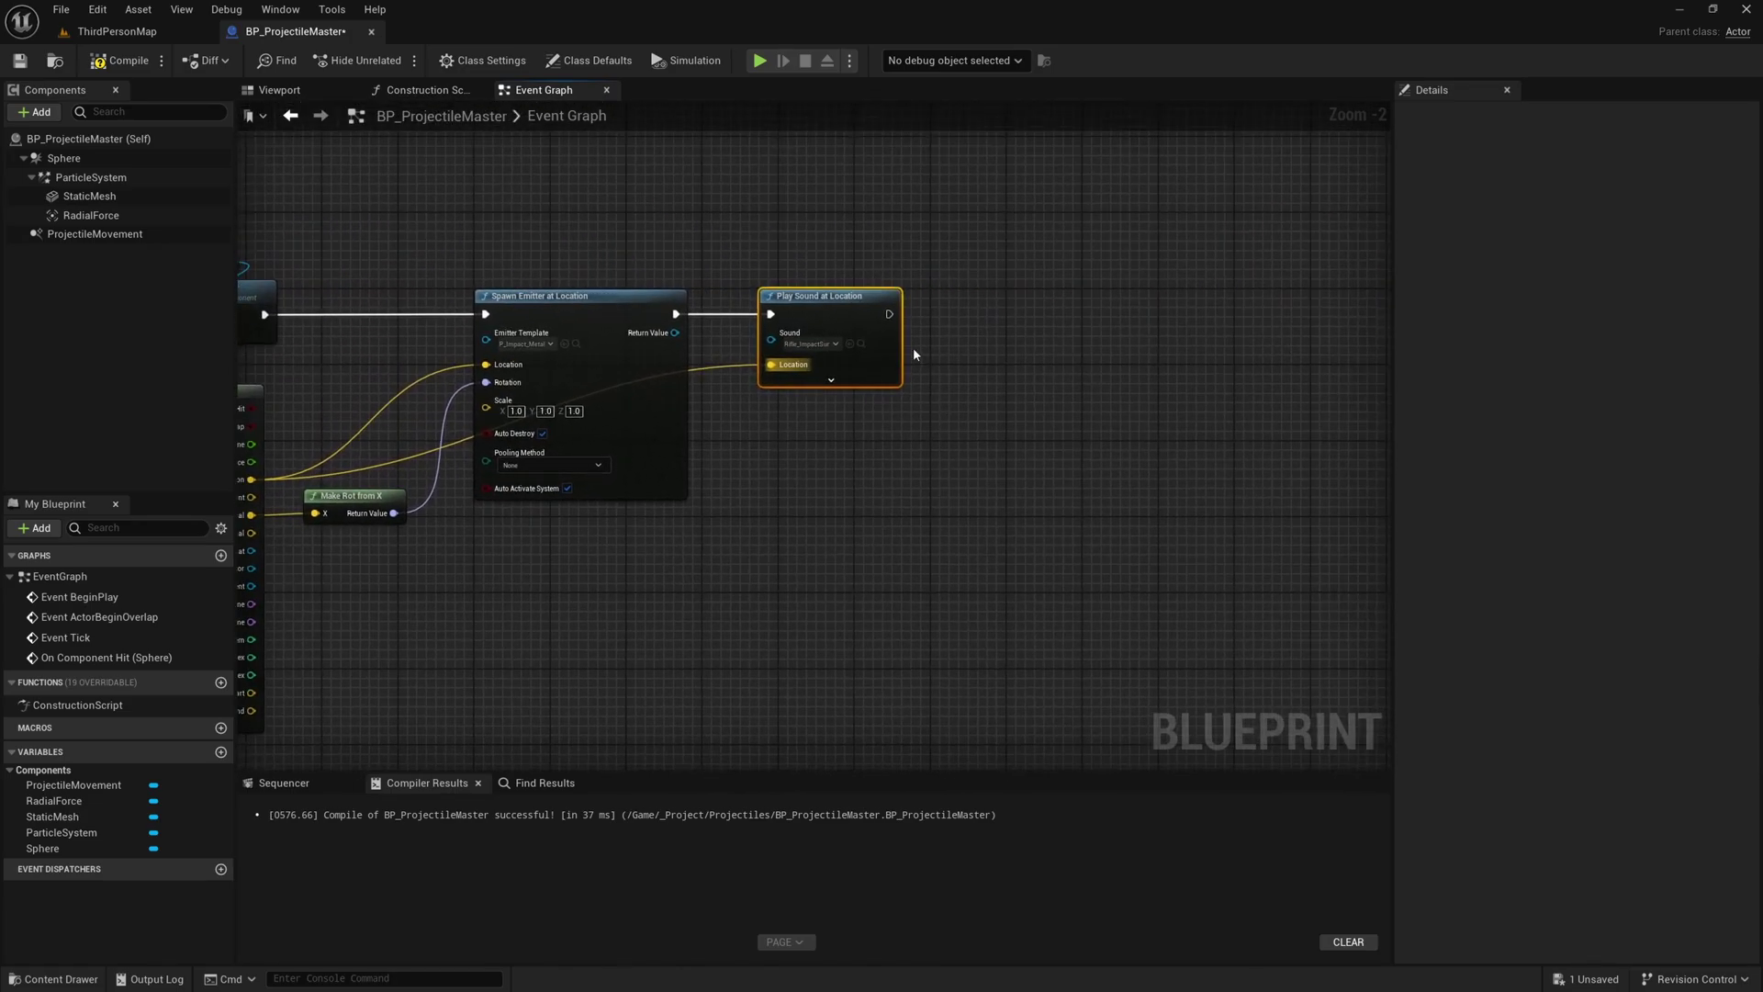
drag(888, 314, 982, 318)
text(estroy)
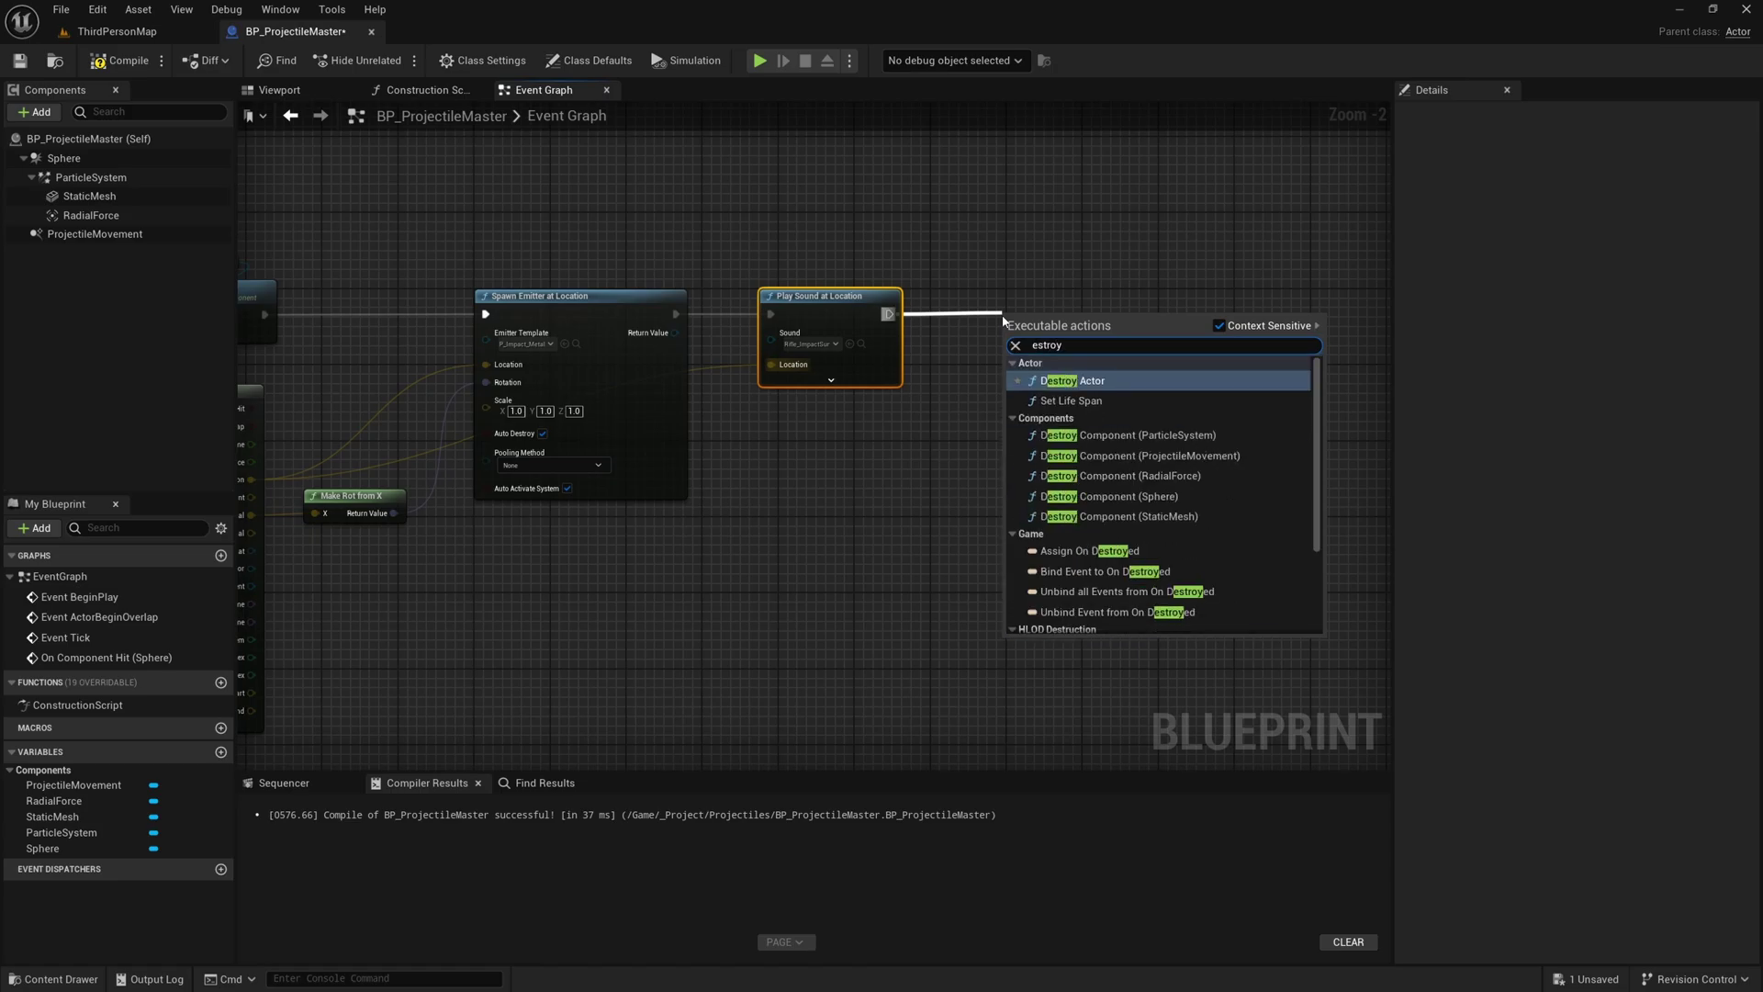
key(Return)
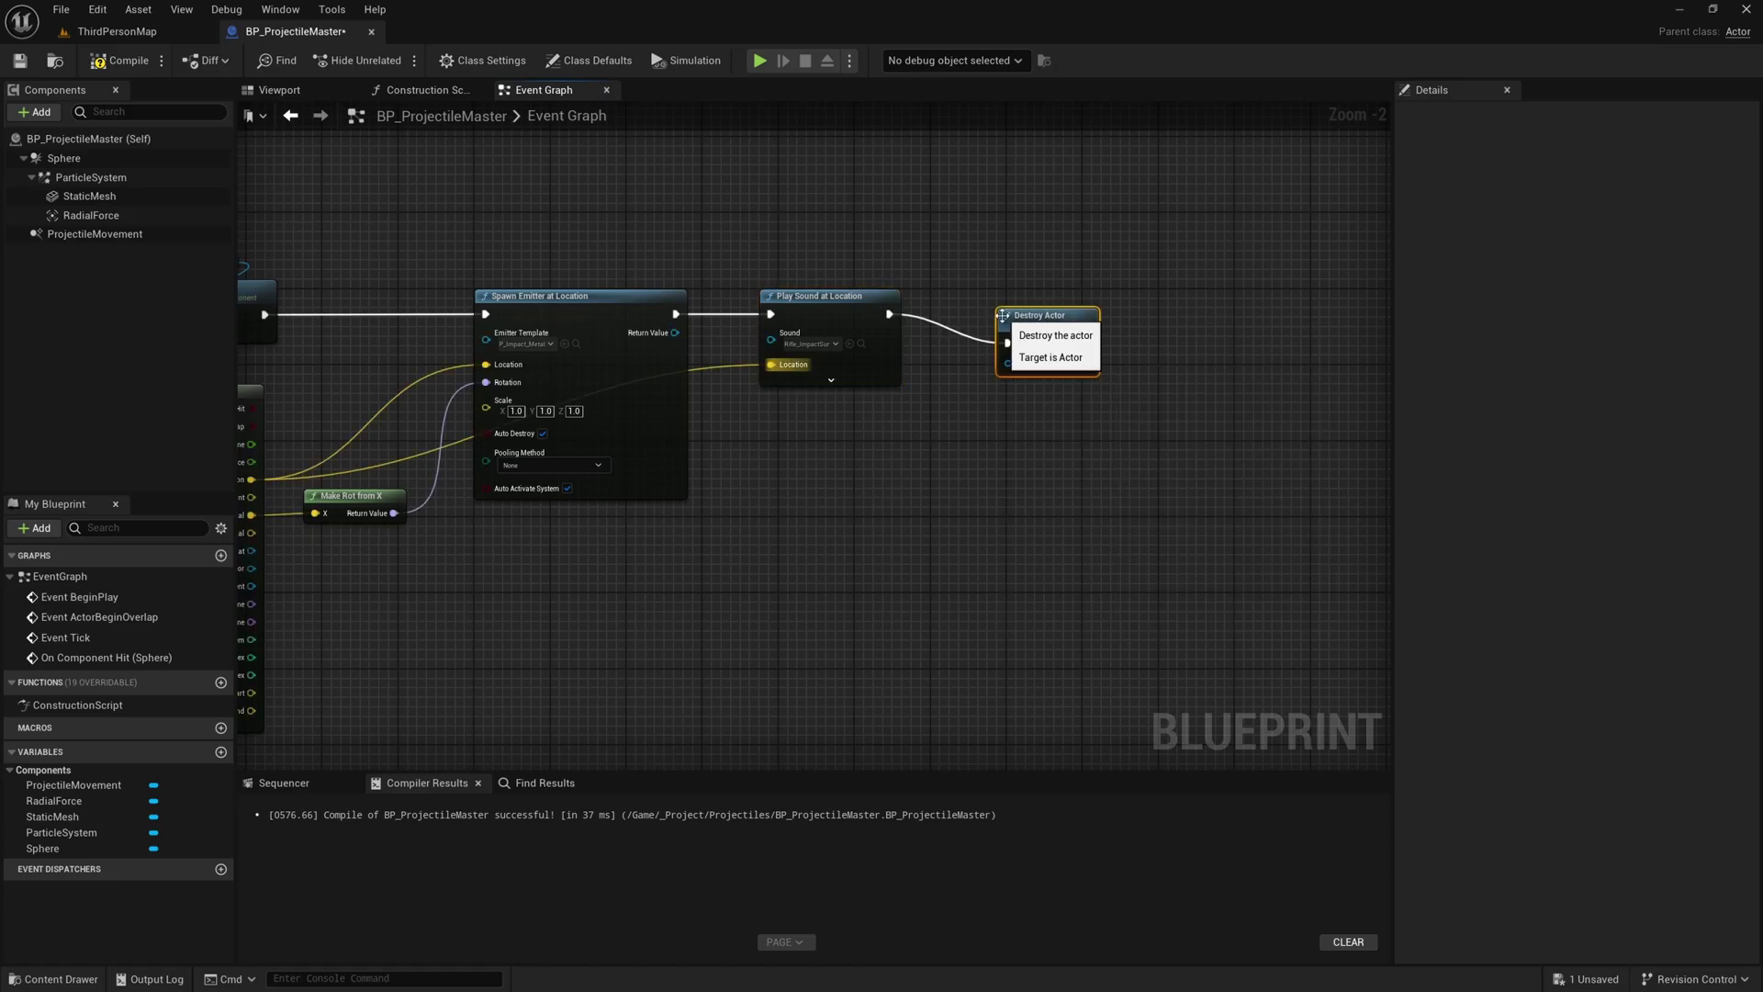
drag(1033, 333, 1023, 304)
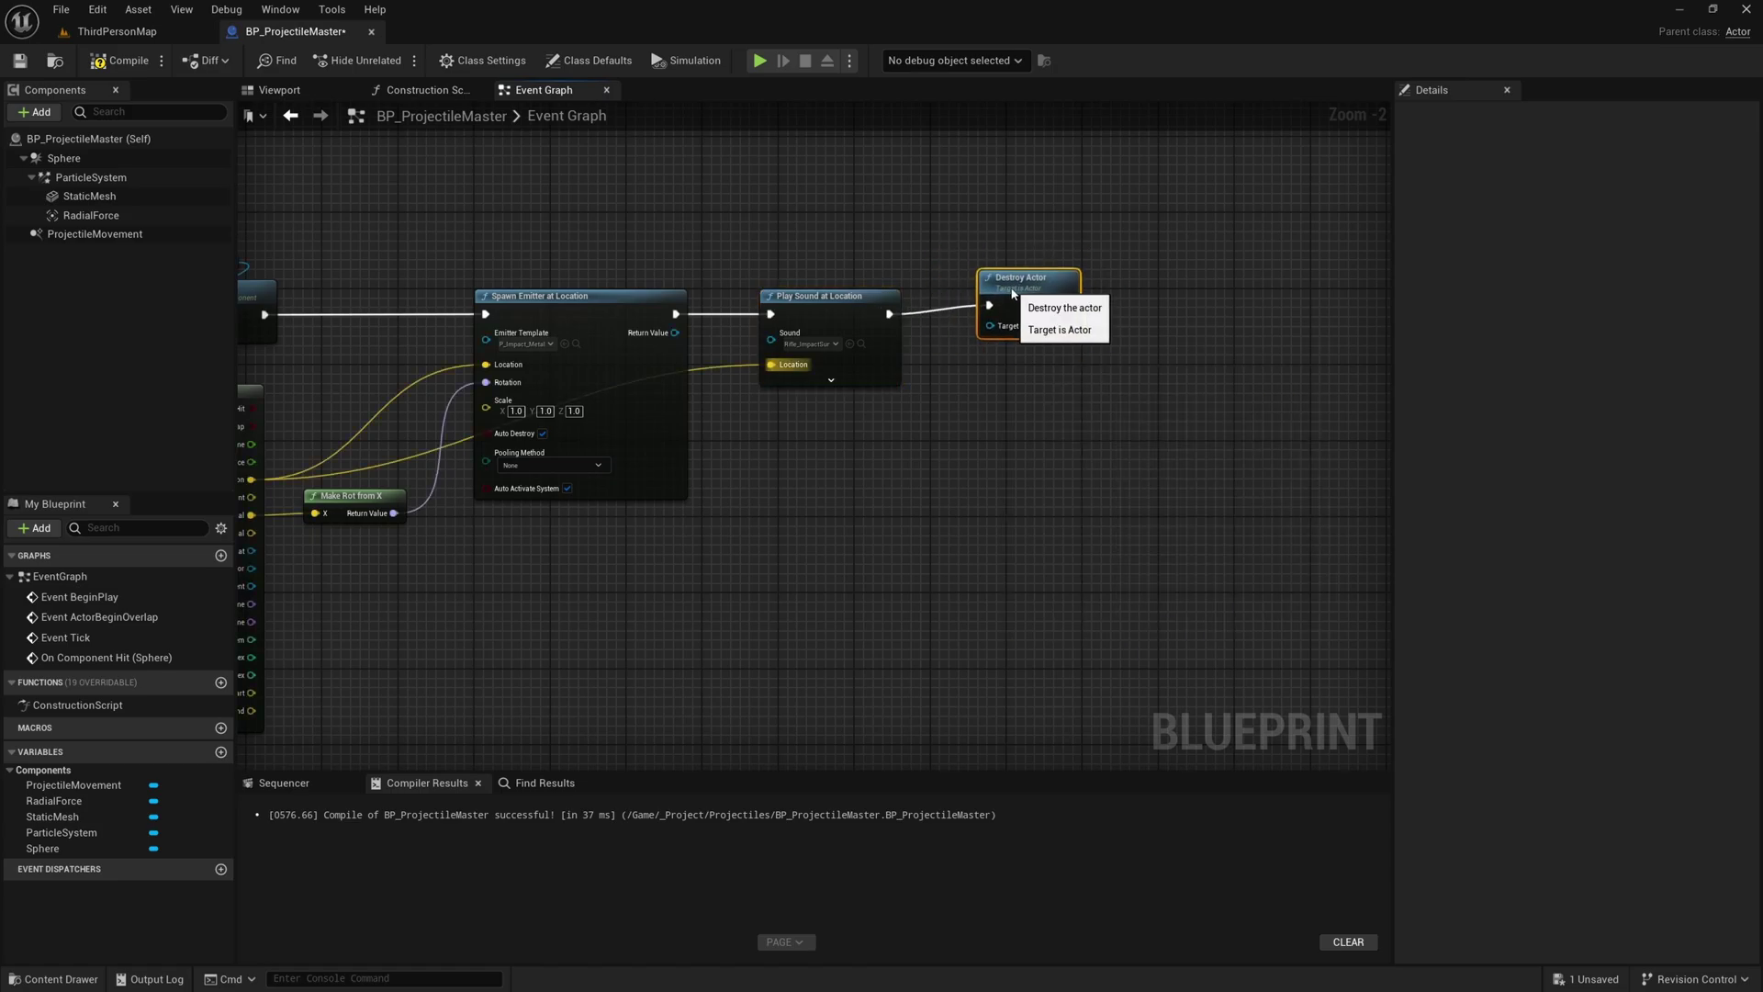
Review the whole hit node chain from On Component Hit (Sphere) through Fire Impulse to Destroy Actor.
right_drag(801, 461, 867, 439)
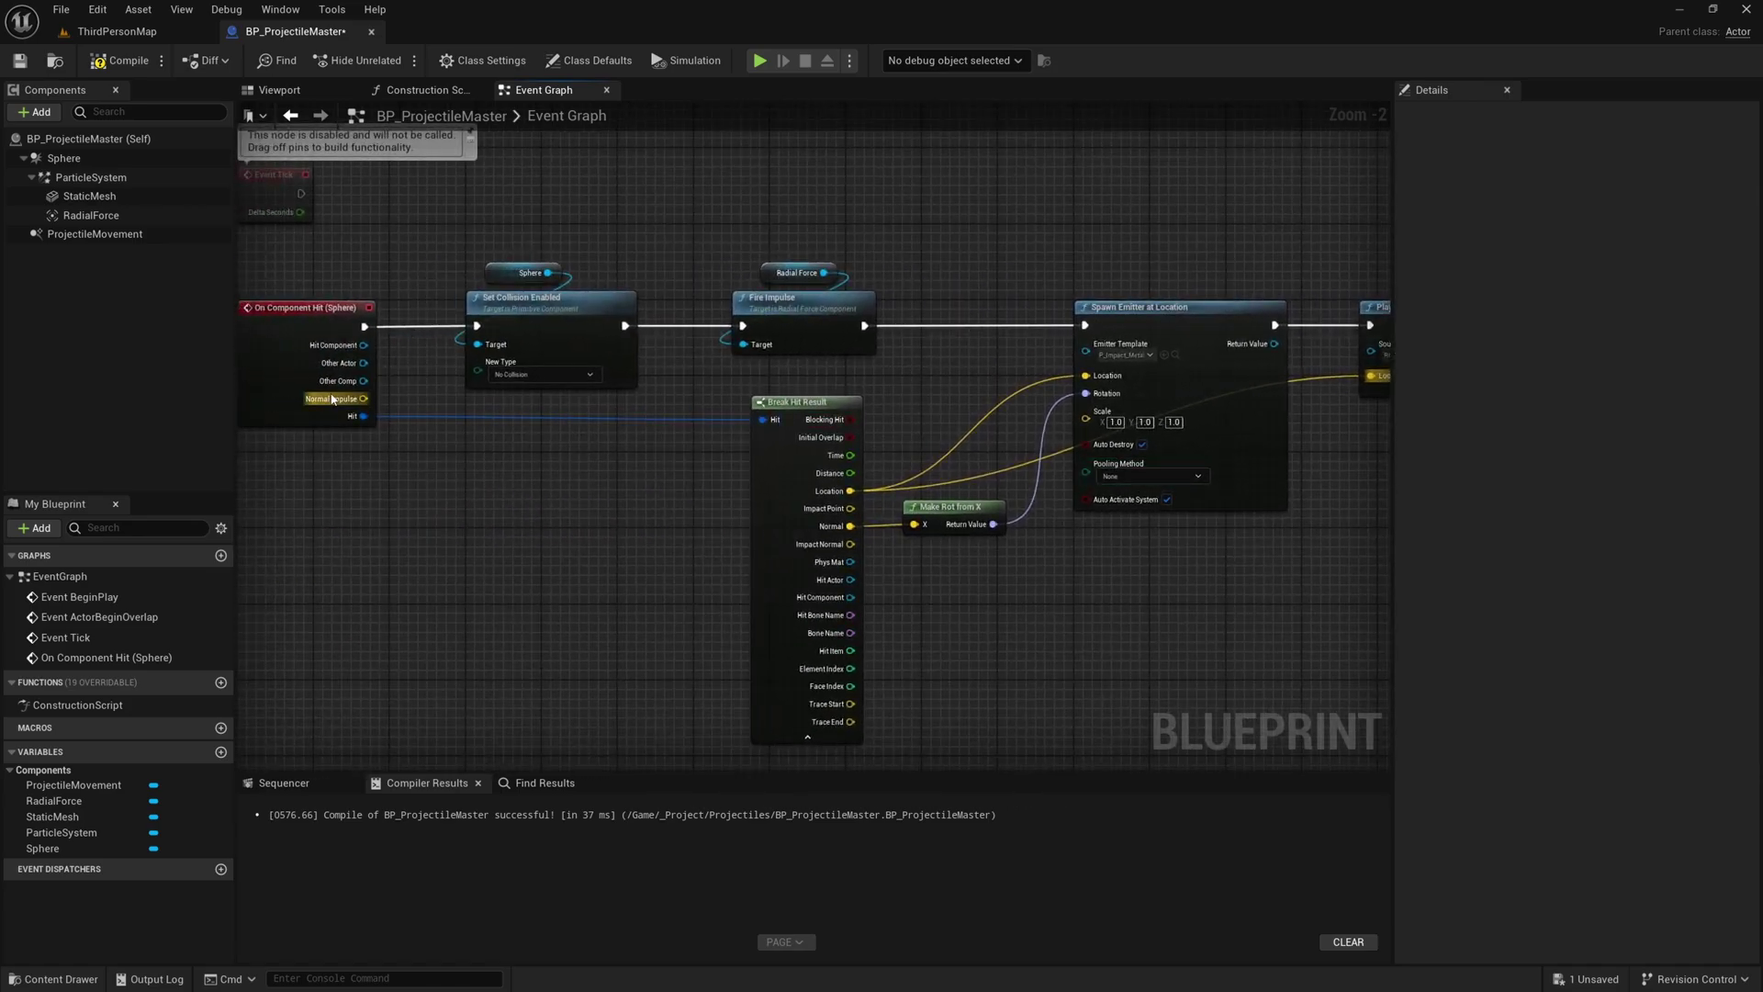
drag(541, 313, 503, 244)
right_drag(659, 499, 435, 483)
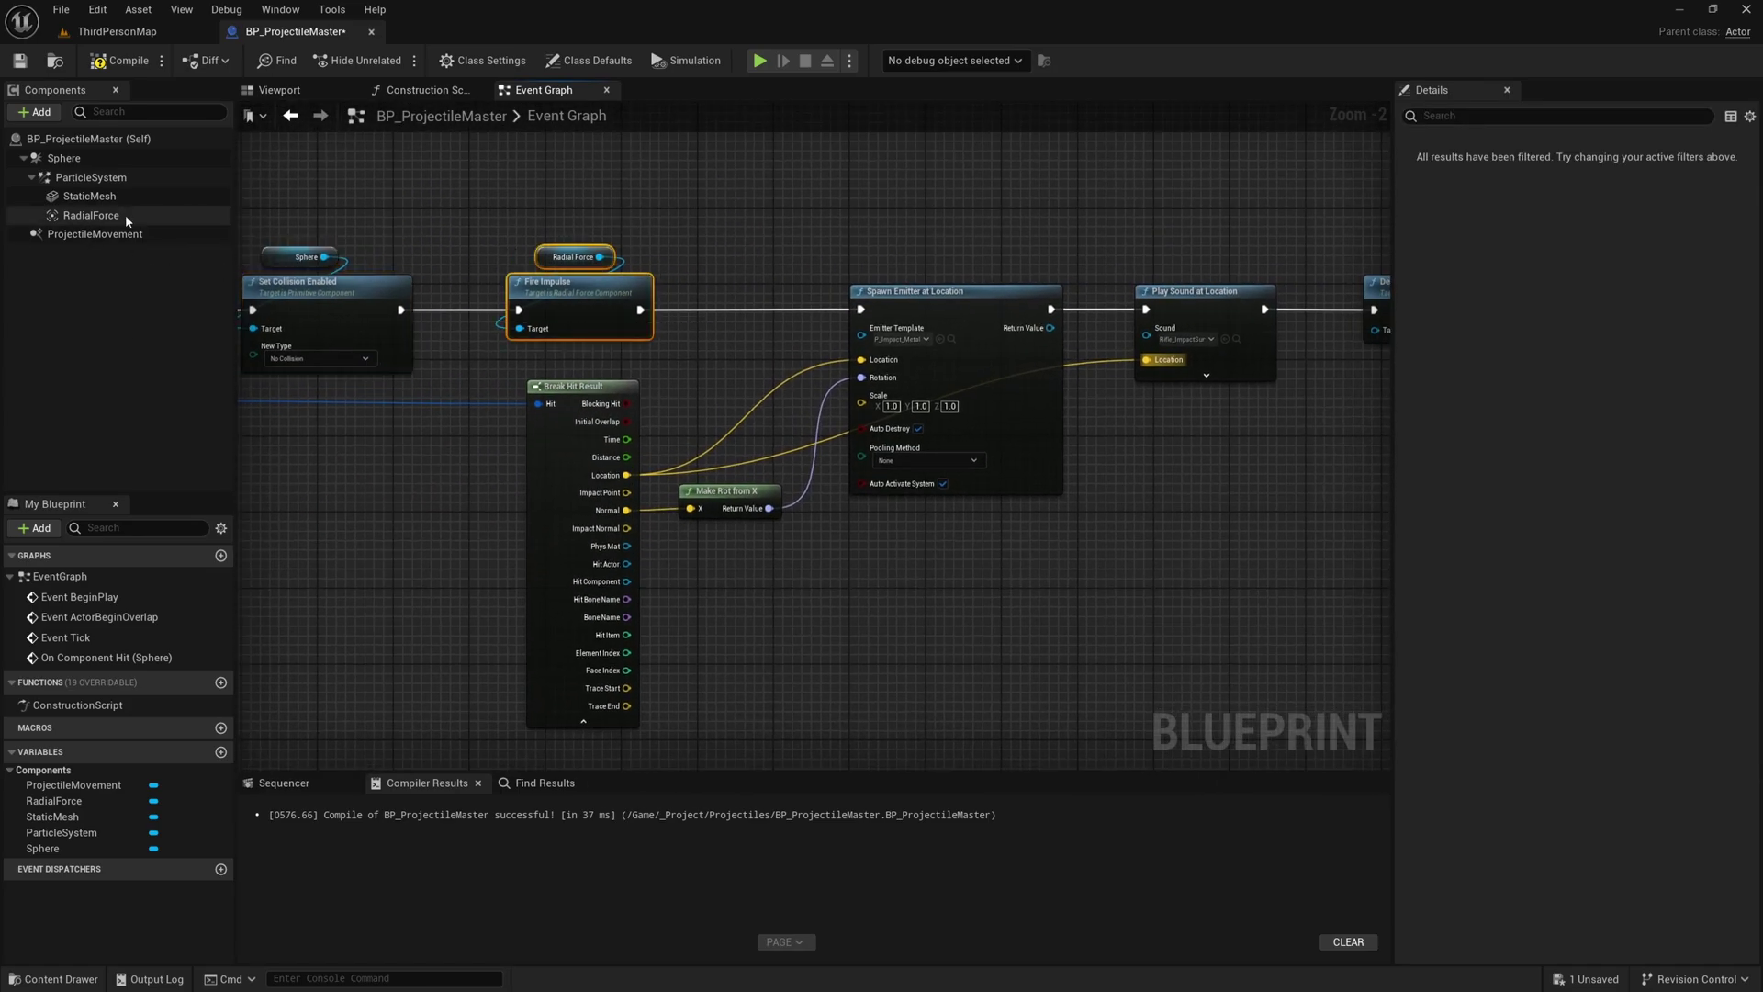
right_drag(1002, 556, 790, 560)
click(709, 289)
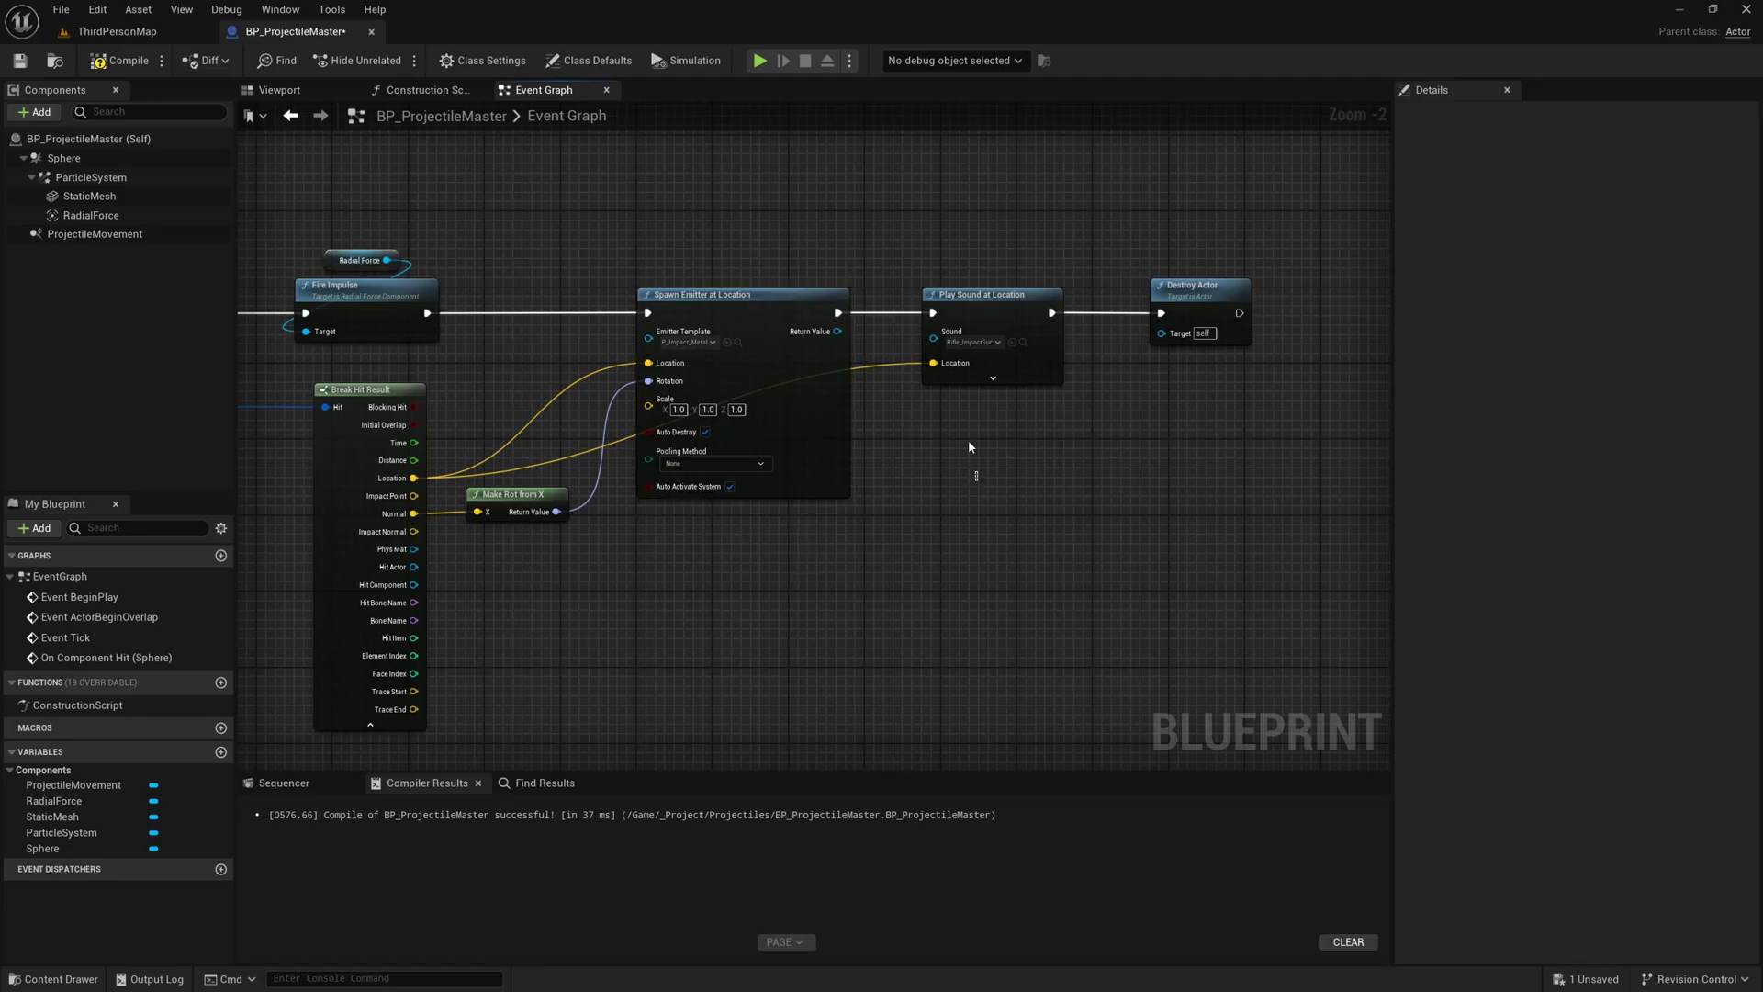
click(1180, 454)
scroll(1165, 477, down, 3)
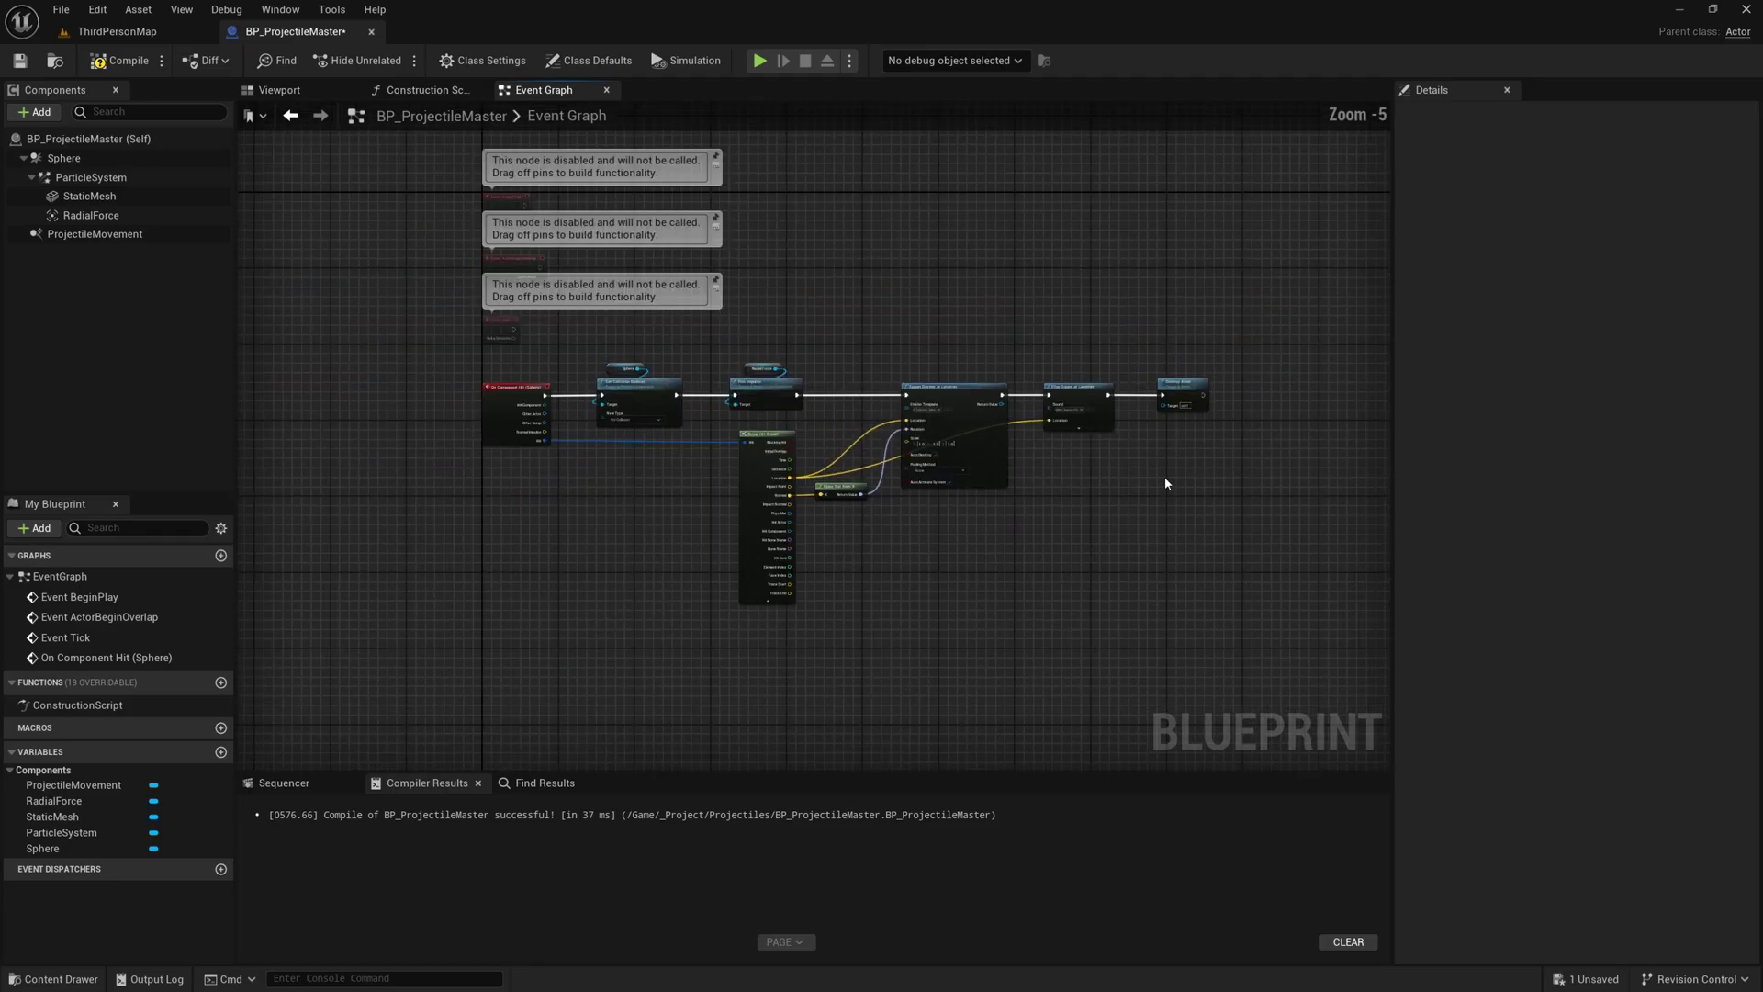
Compile the BP_ProjectileMaster Blueprint.
right_drag(976, 547, 1094, 551)
scroll(995, 528, up, 1)
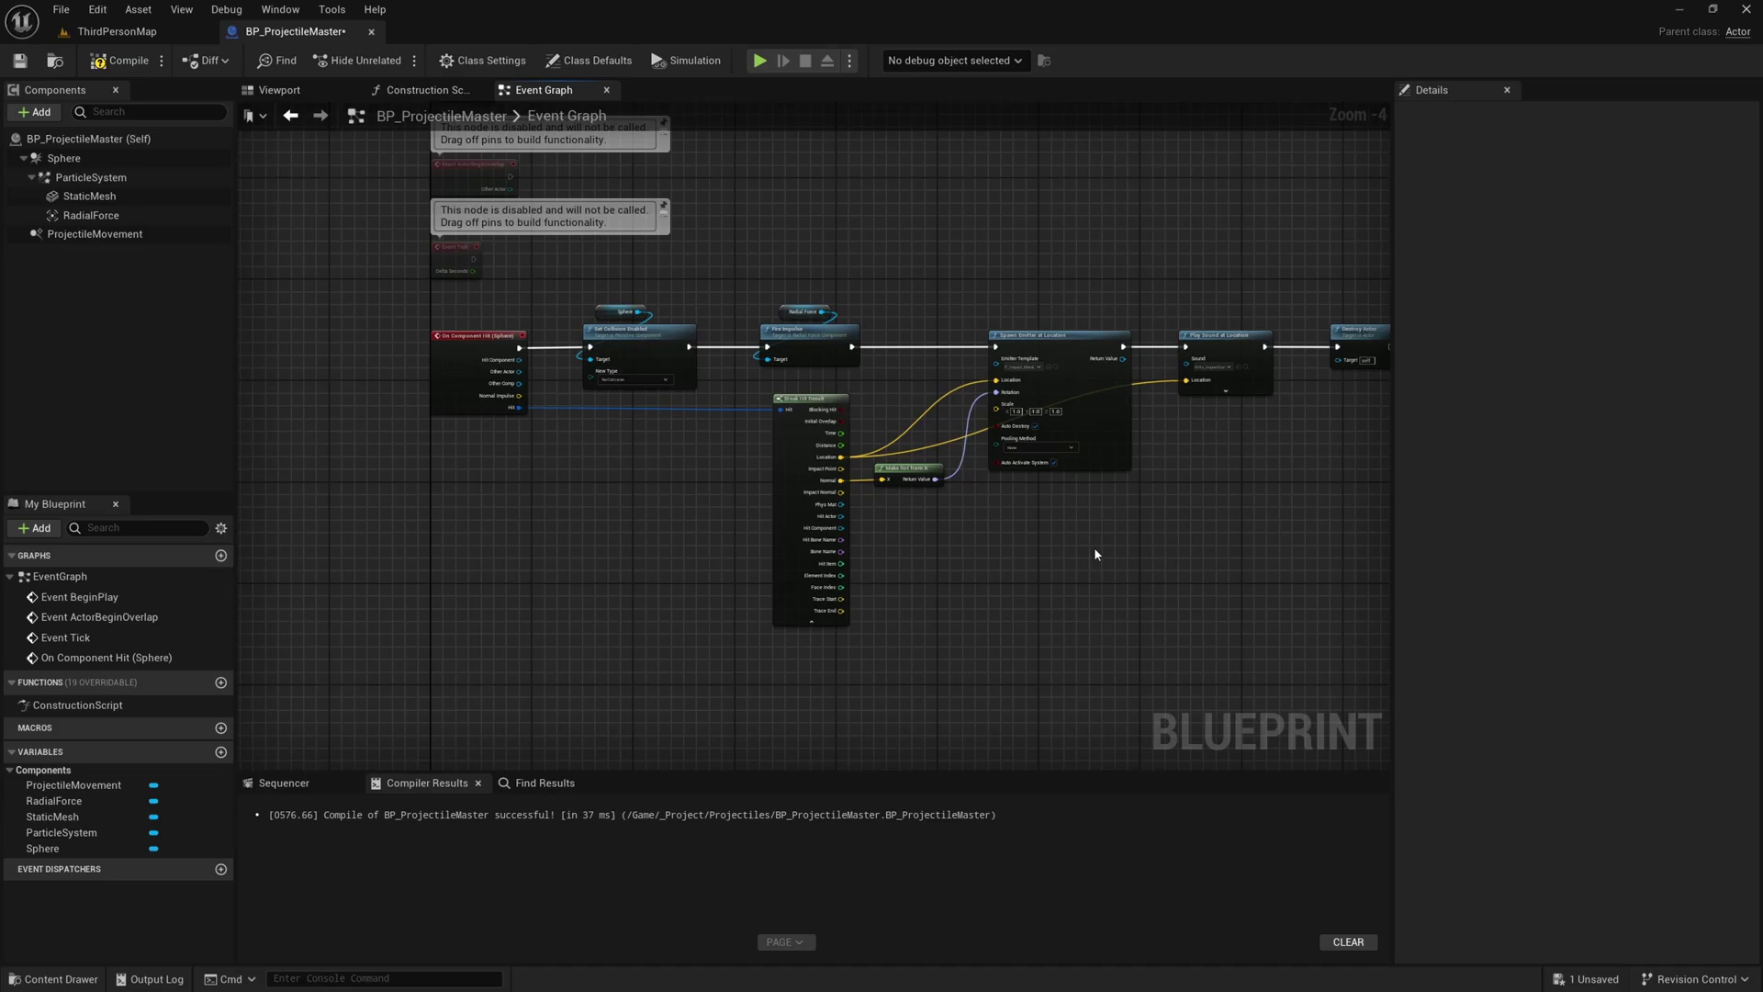
click(118, 60)
right_drag(918, 513, 805, 537)
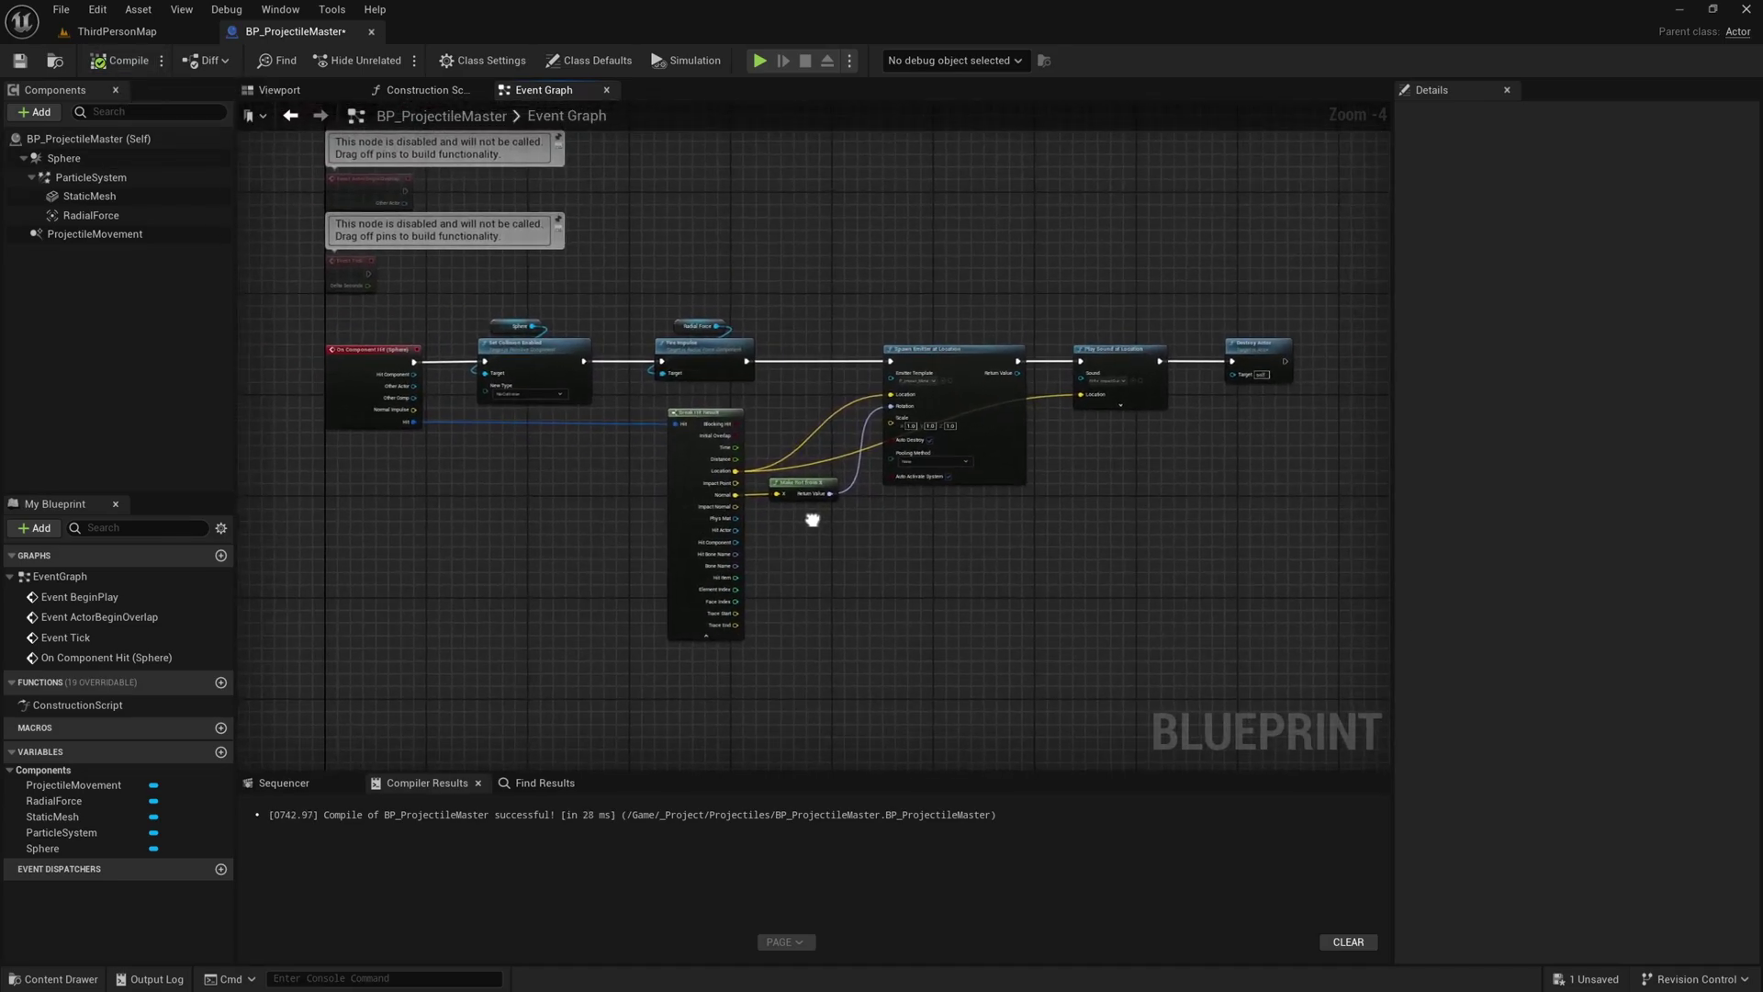
Open the BP_ThirdPersonCharacter Blueprint from the Blueprints folder inside ThirdPerson.
click(115, 31)
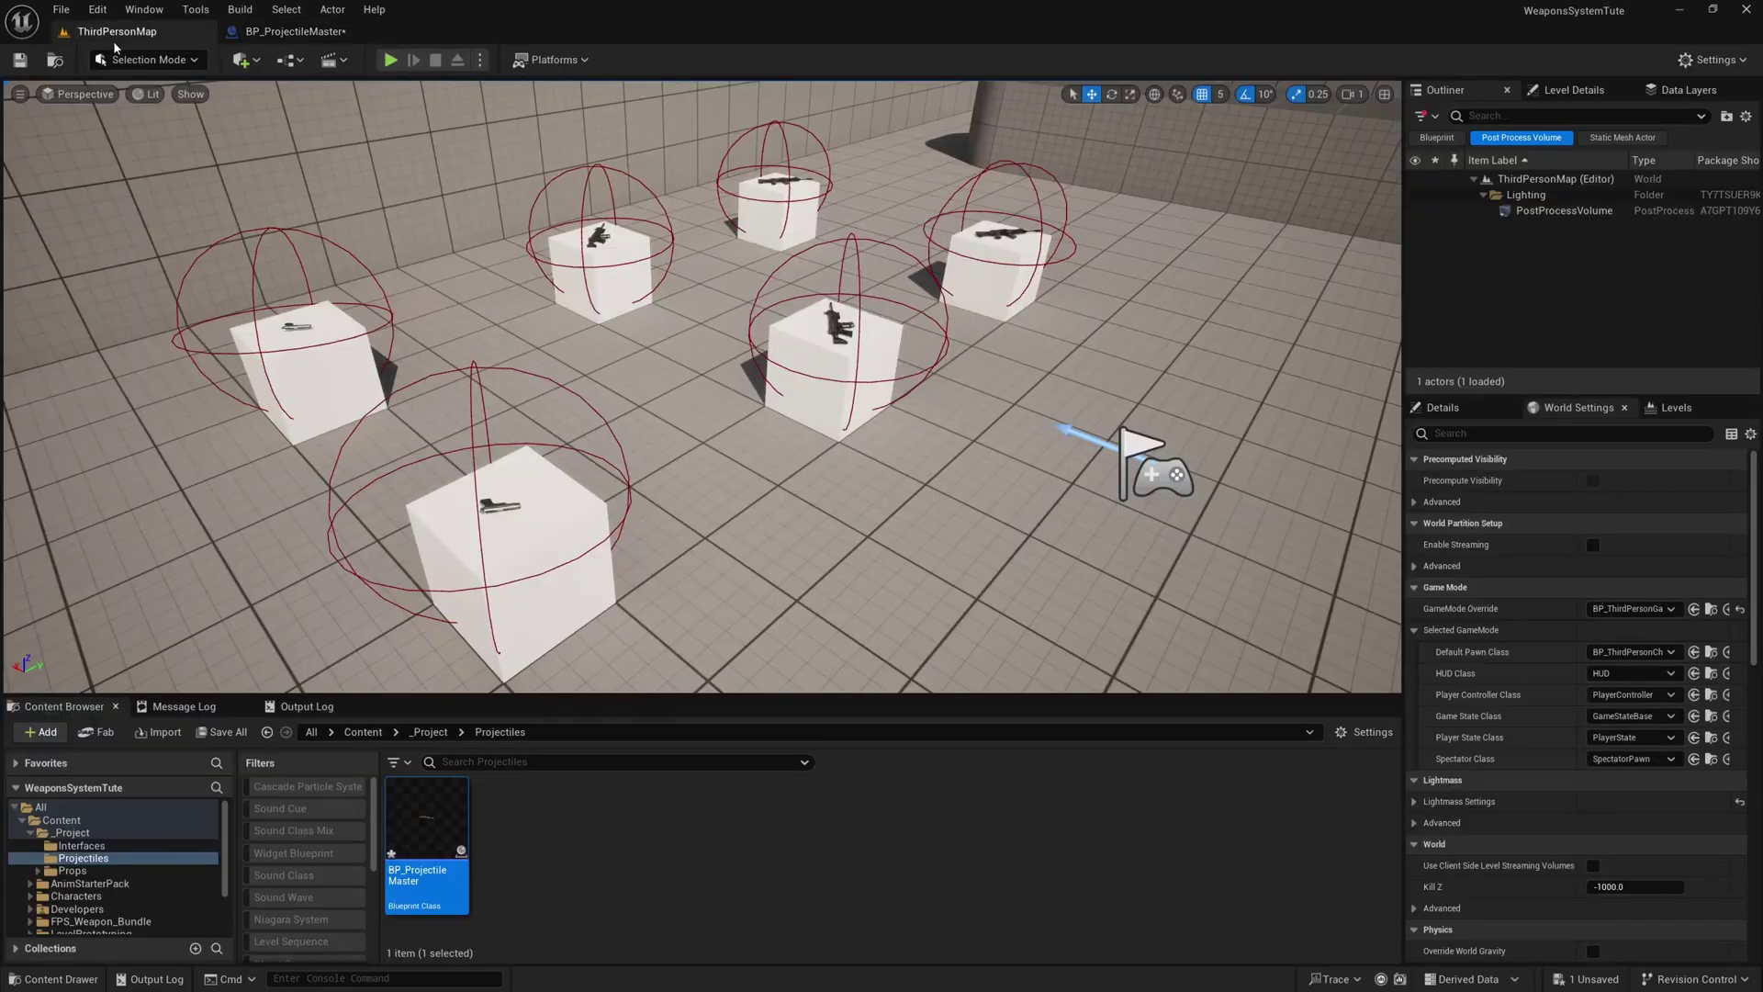
scroll(156, 879, down, 3)
click(81, 914)
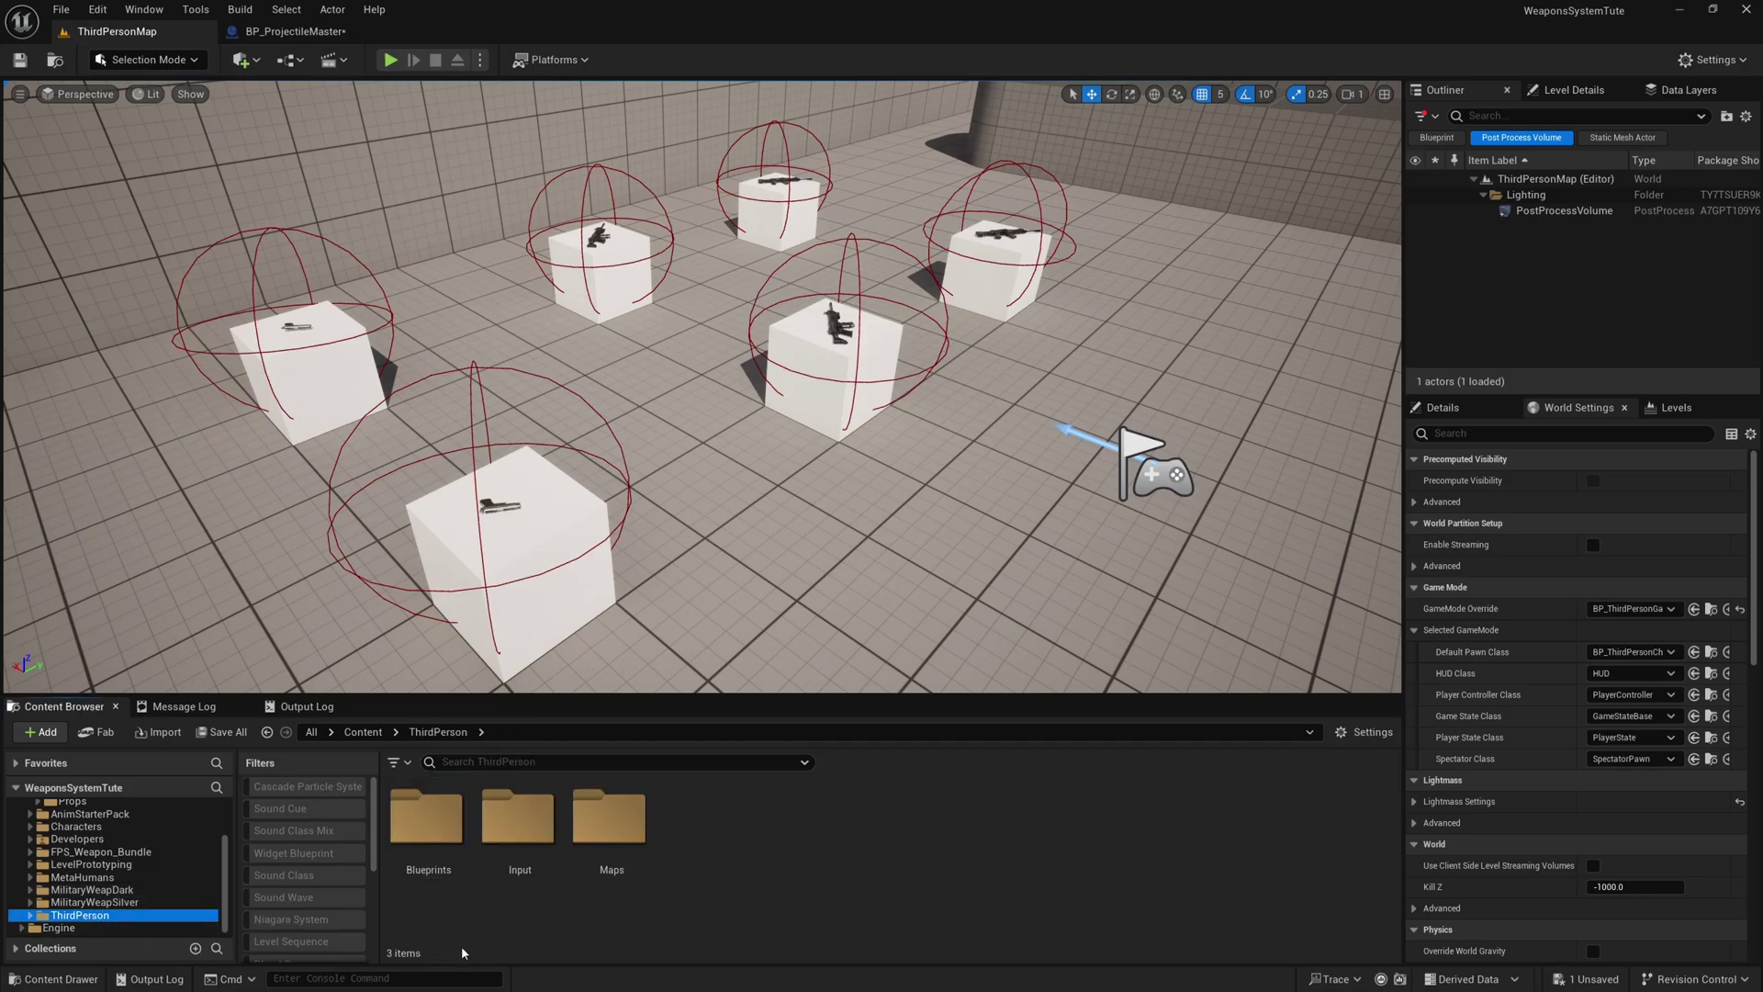
double_click(425, 826)
double_click(414, 827)
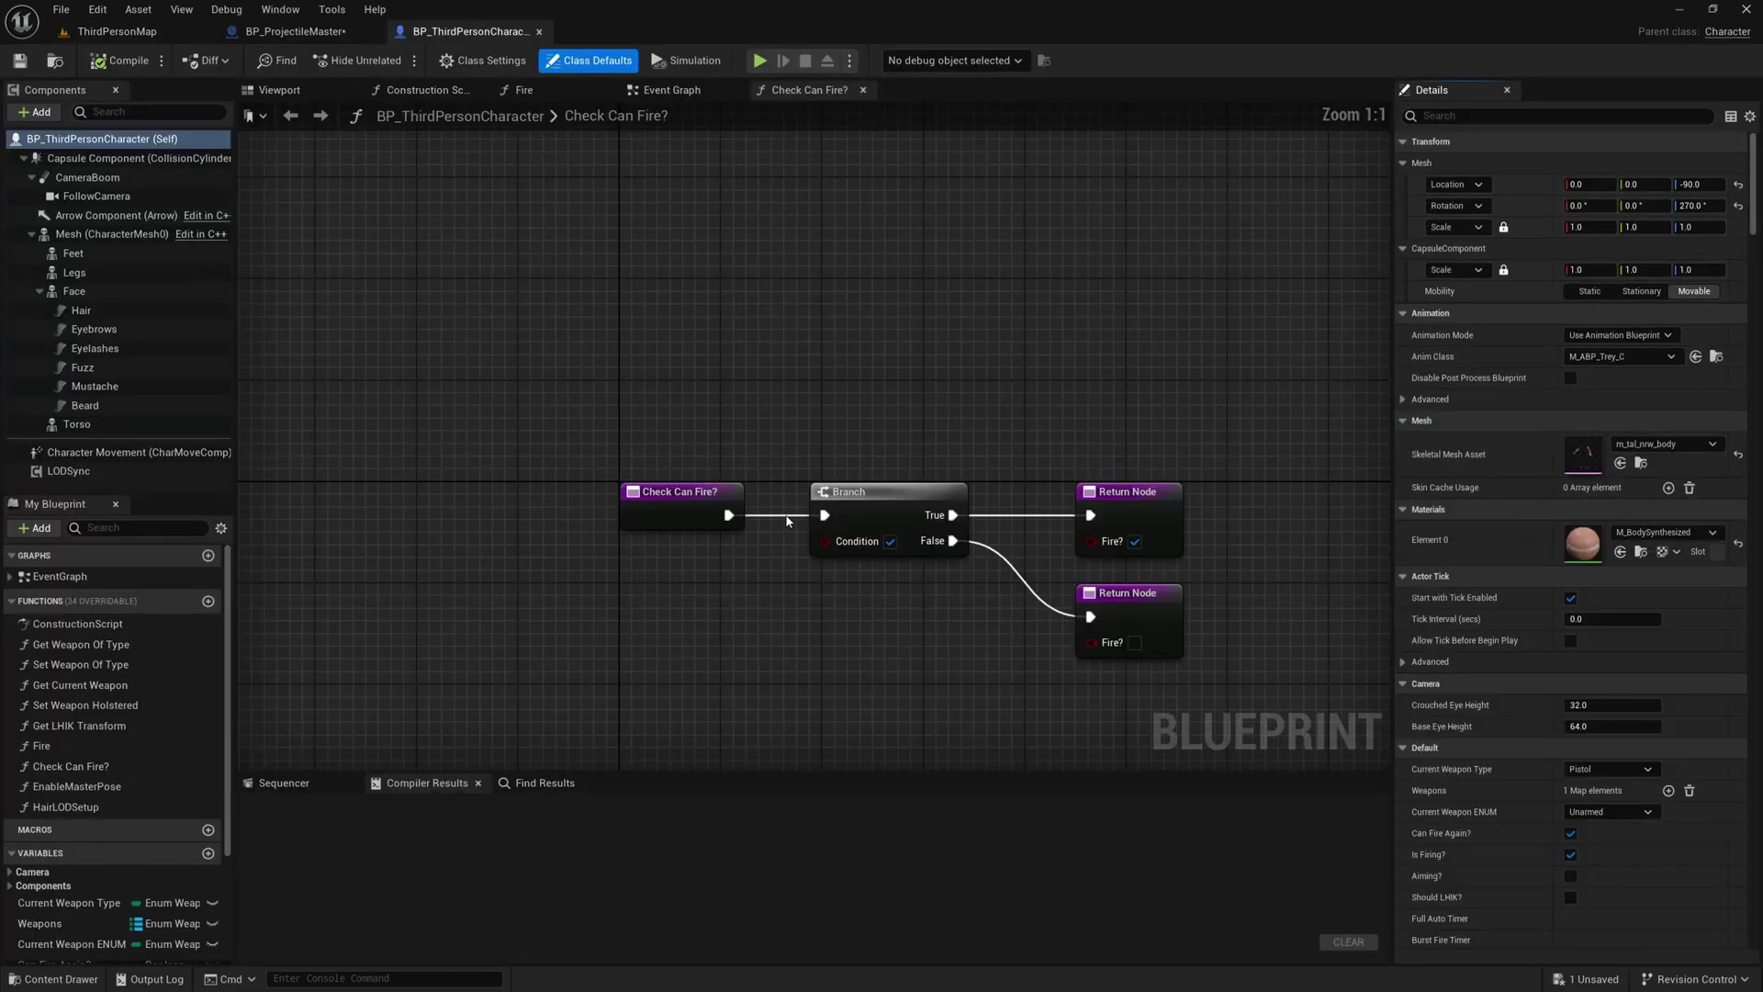
Follow the IA_Shoot input logic in the character's Event Graph to the single-shot Fire call and open the Fire function.
click(653, 93)
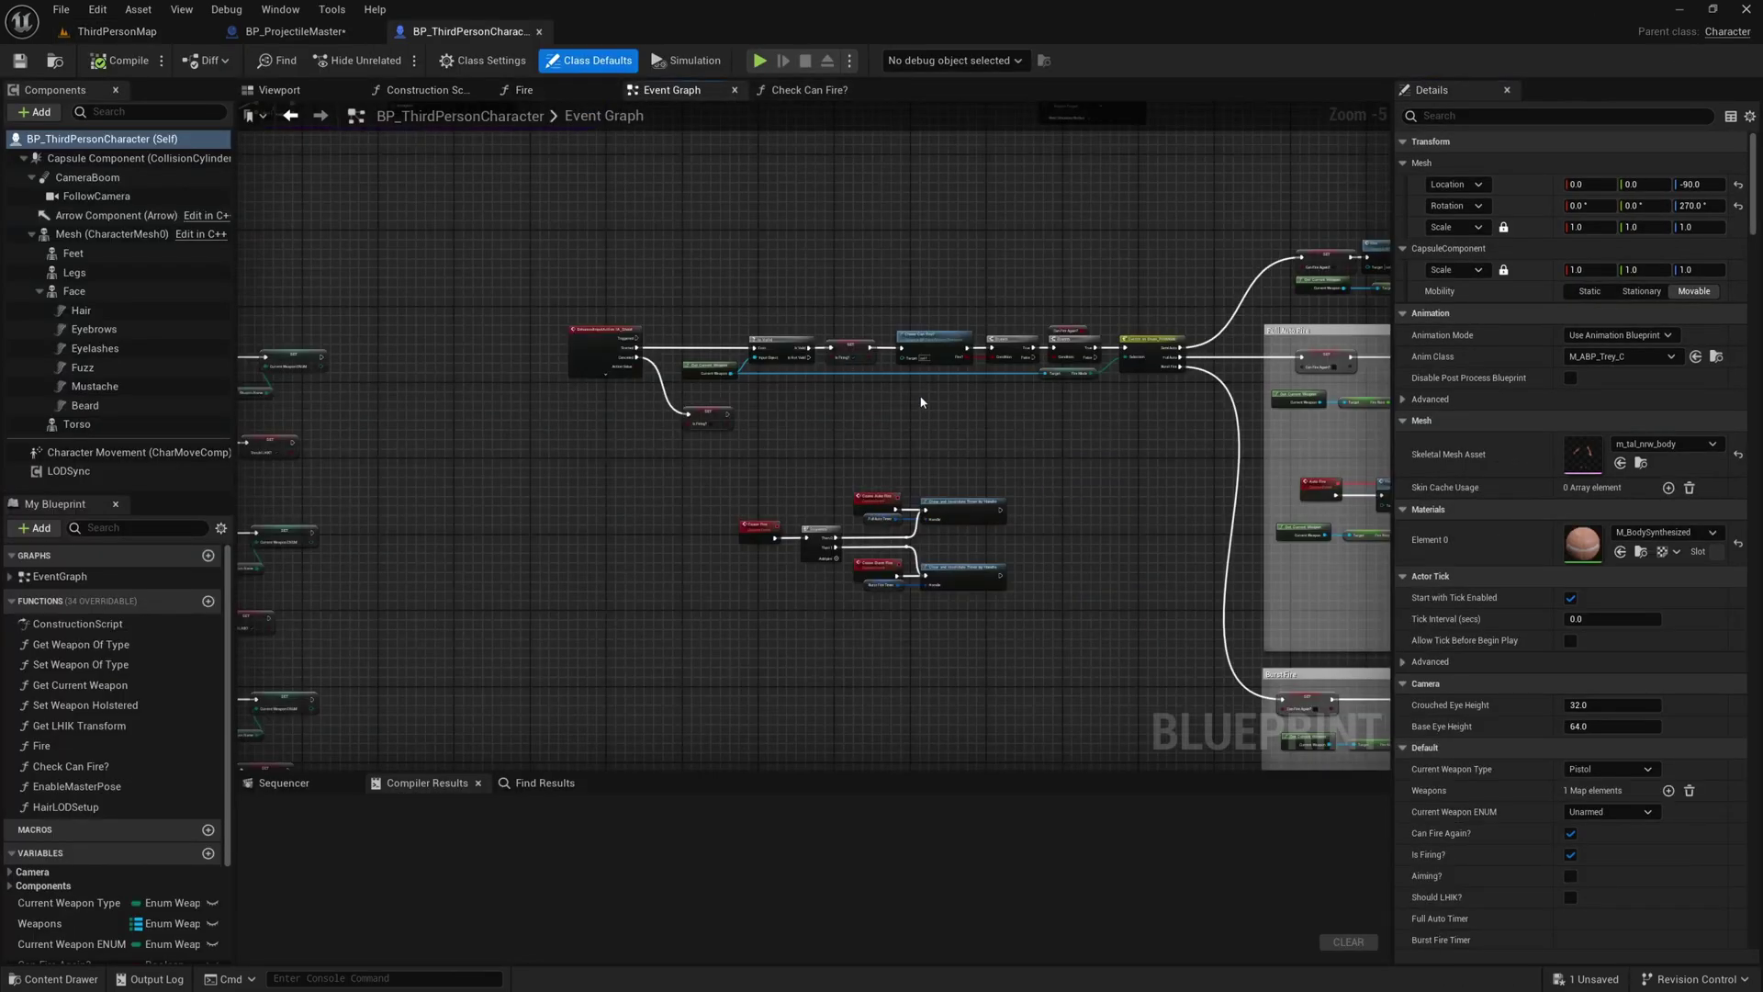
scroll(775, 373, down, 5)
right_drag(775, 373, 777, 542)
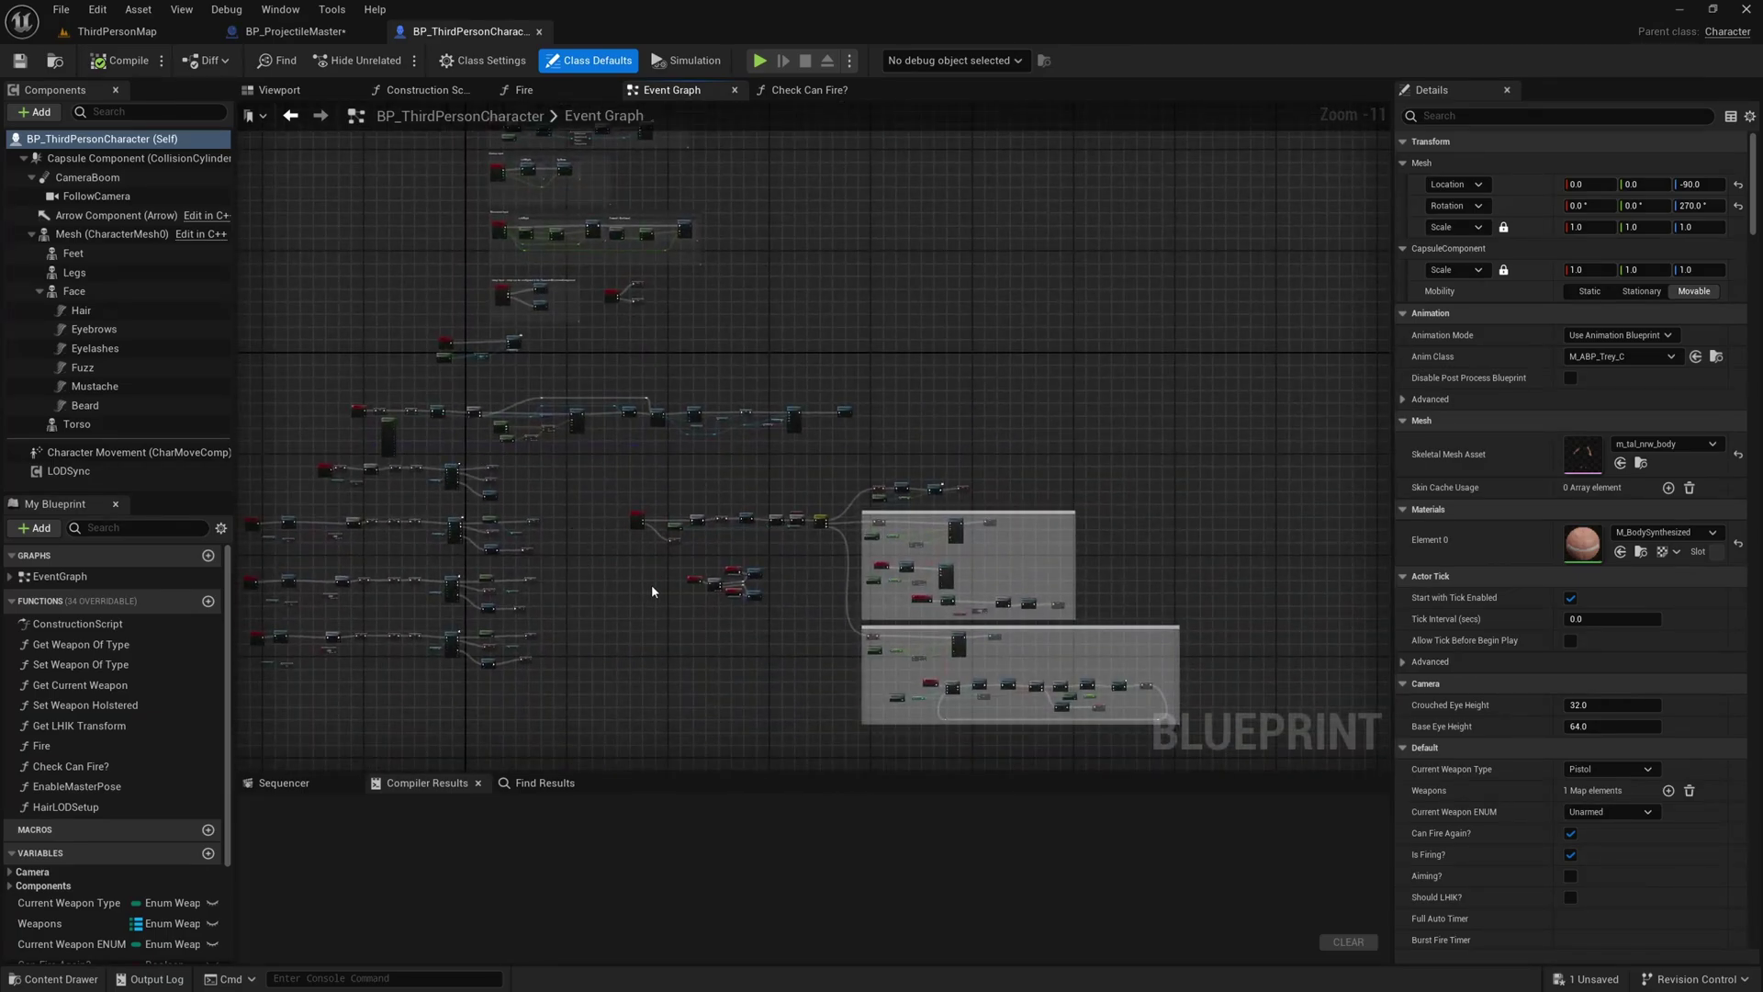
scroll(666, 607, up, 5)
scroll(642, 527, up, 5)
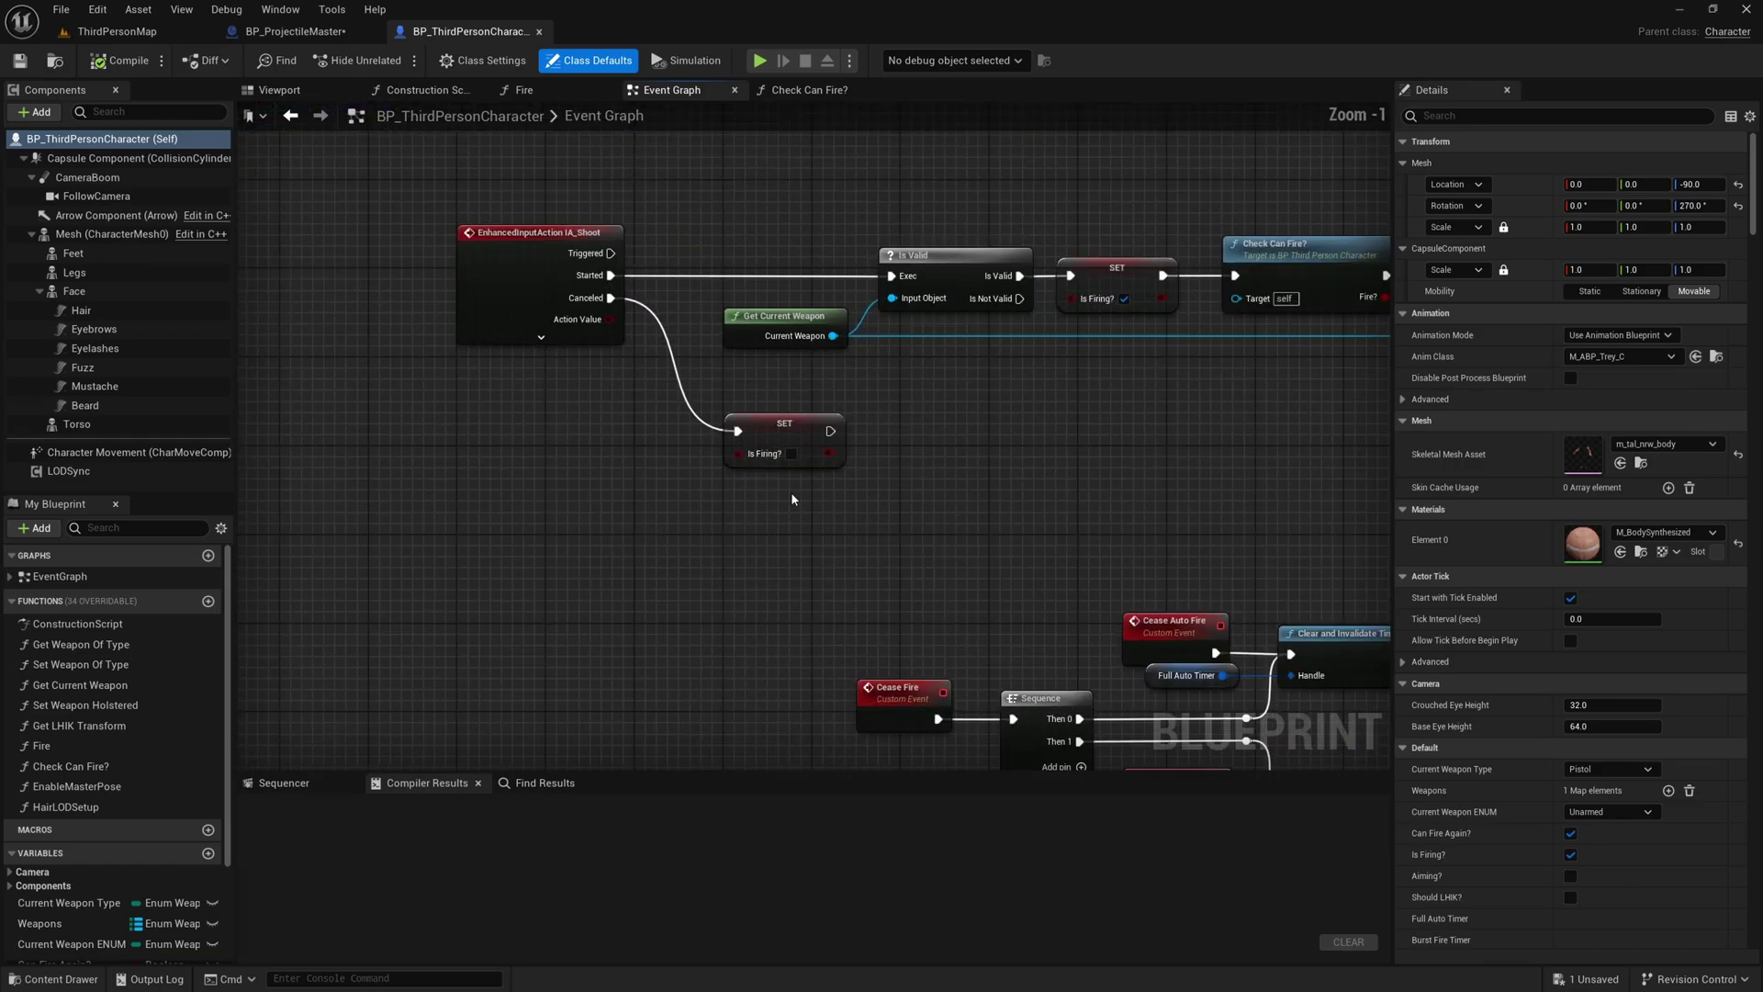
drag(495, 211, 494, 210)
right_drag(1322, 321, 746, 468)
right_drag(1166, 358, 566, 540)
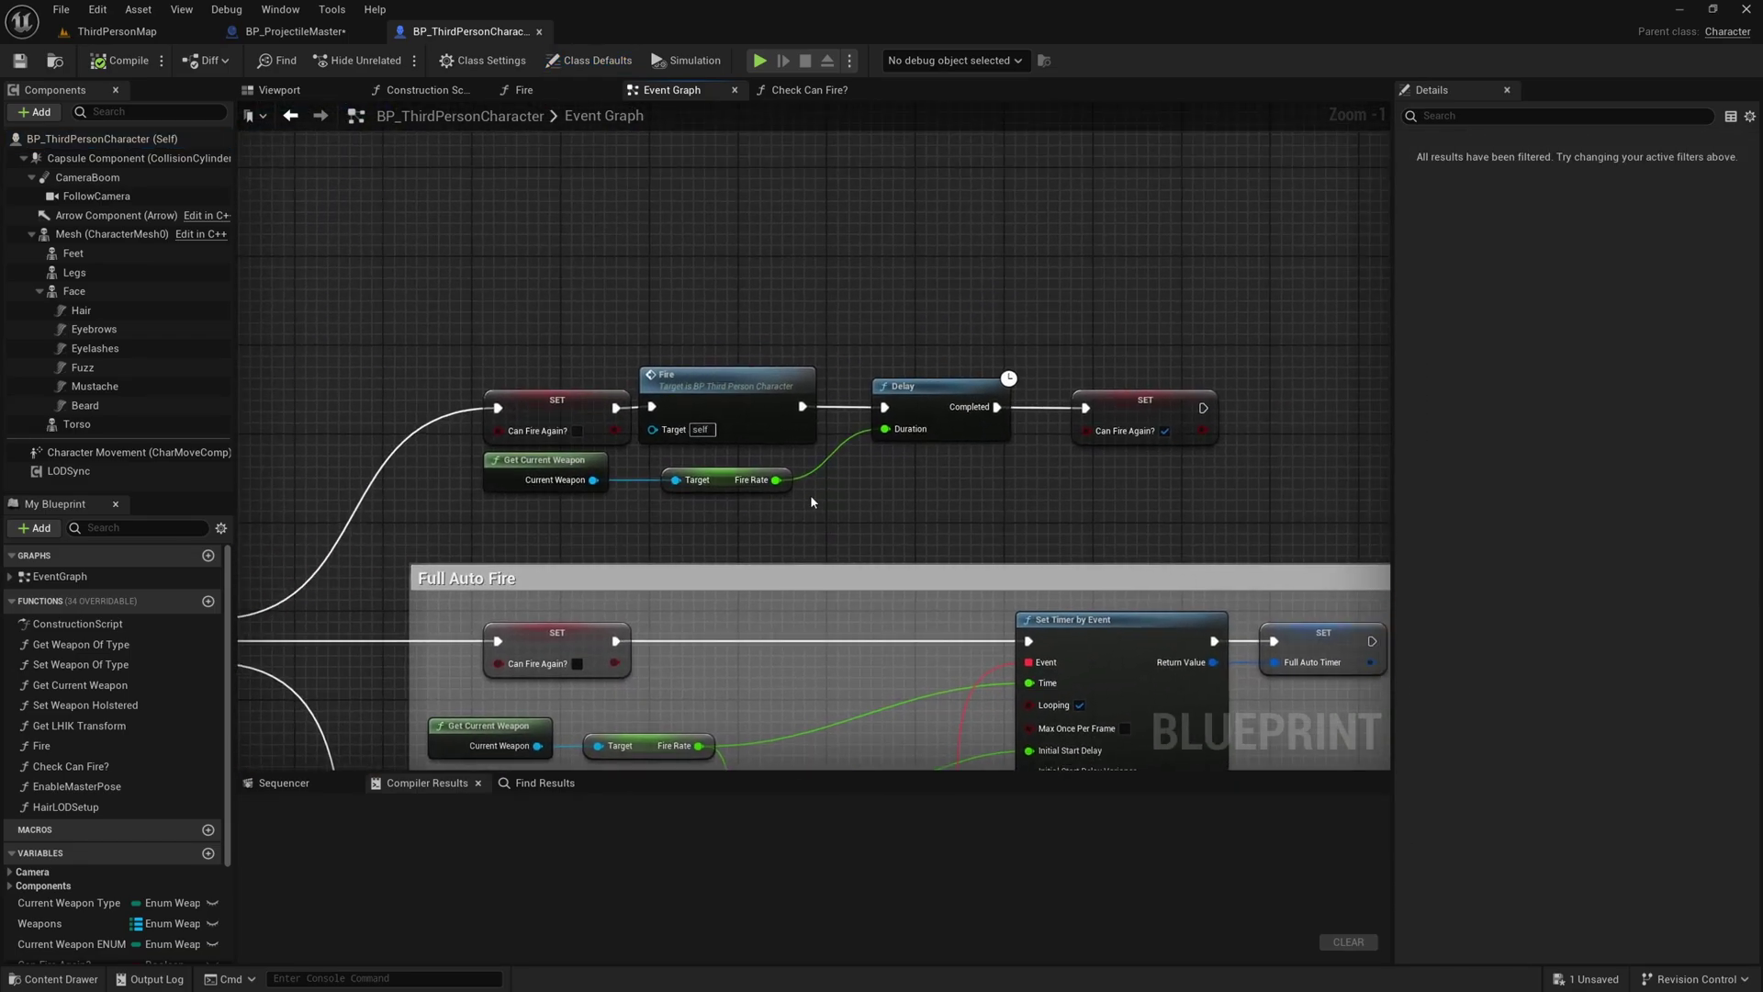
drag(723, 388, 759, 418)
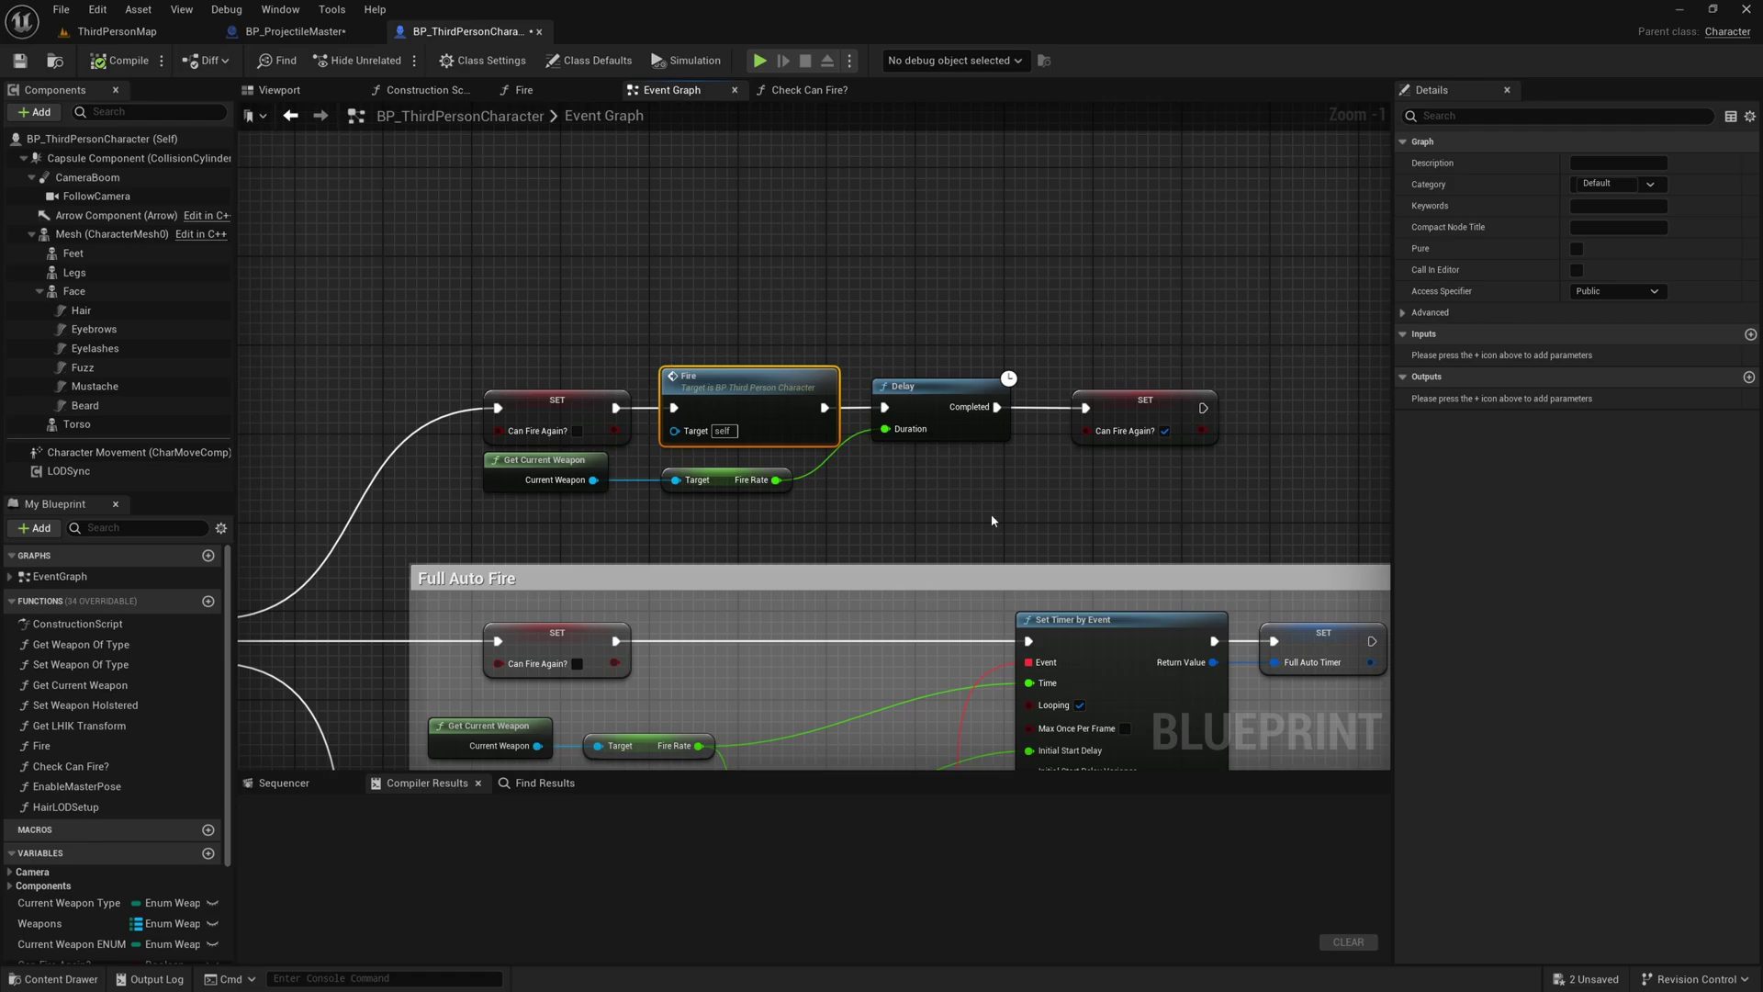
double_click(714, 376)
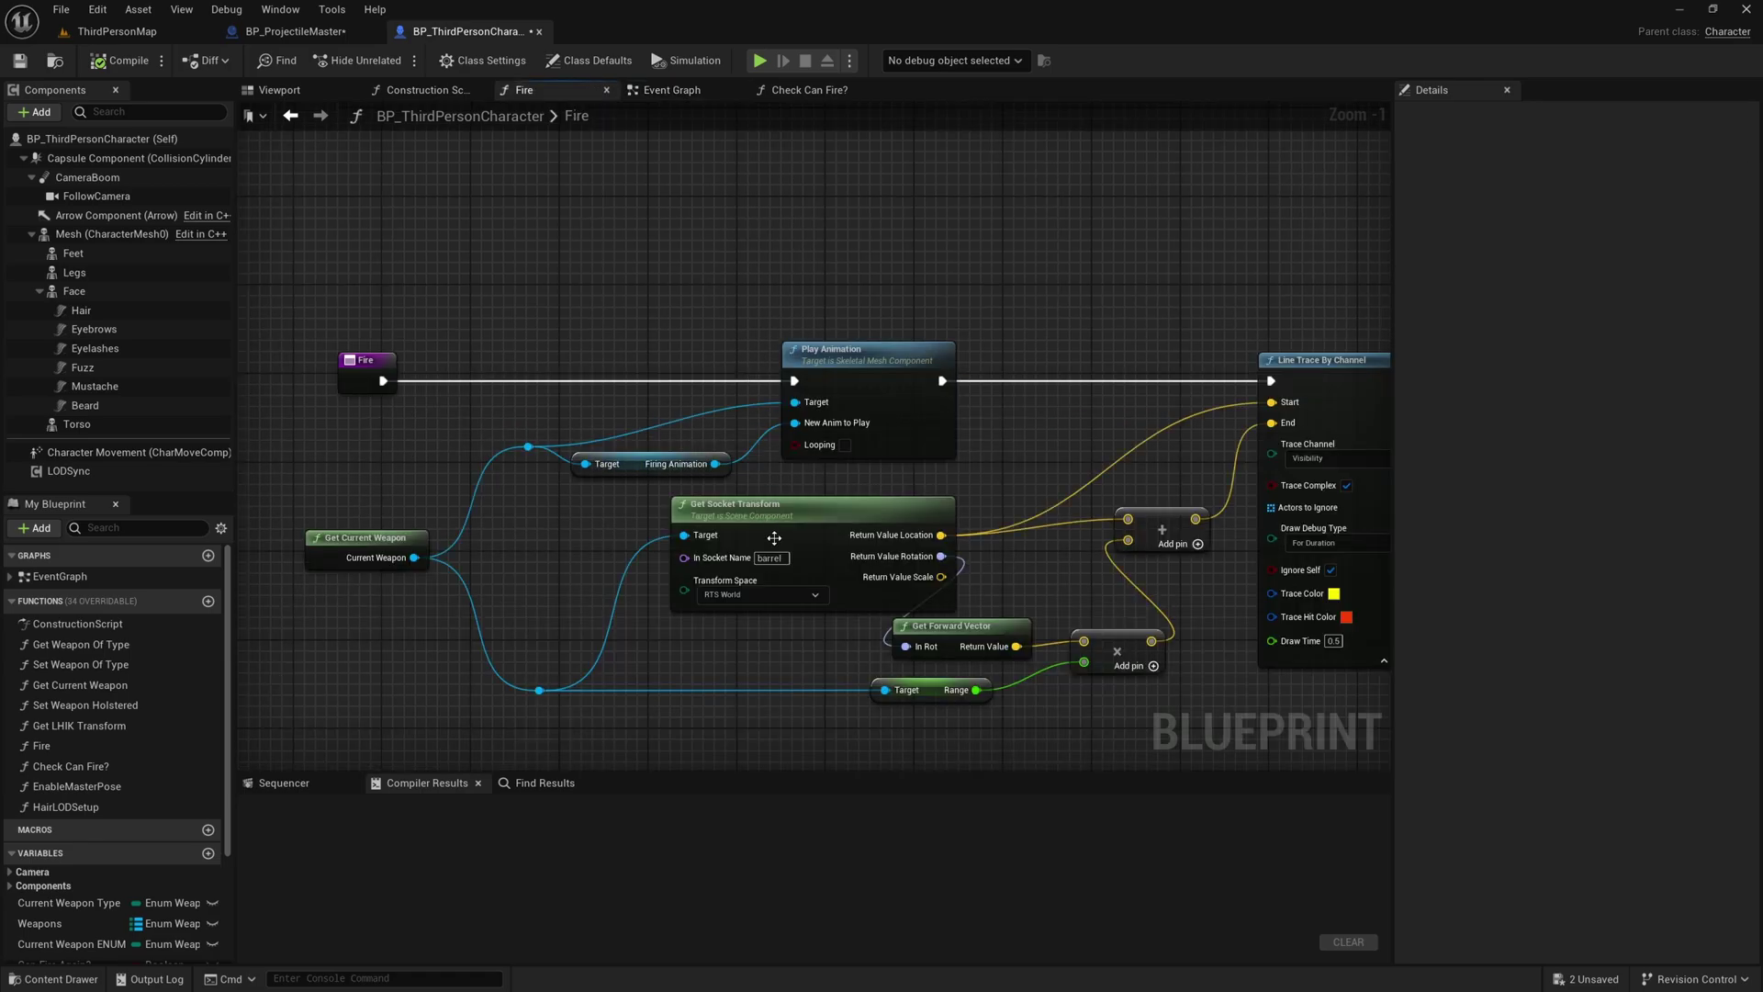
Review the Fire function's Play Animation, Get Socket Transform and Line Trace By Channel nodes and how the current weapon feeds them.
right_drag(725, 630, 814, 582)
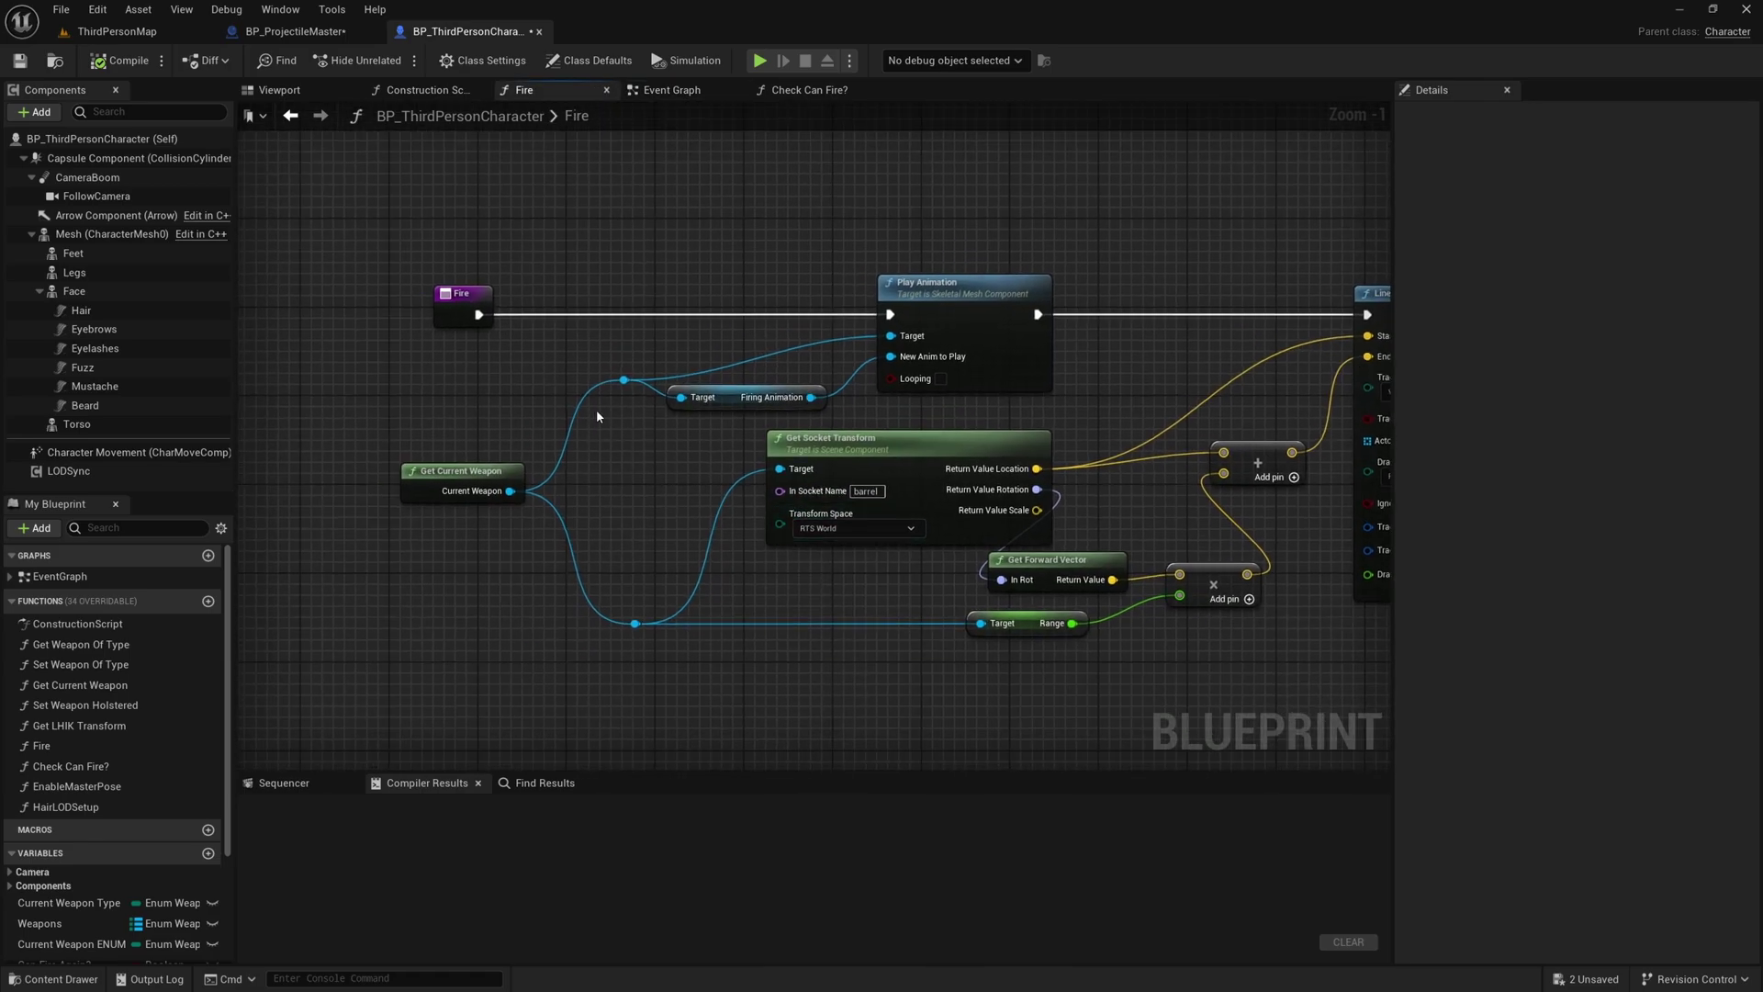
drag(597, 410, 890, 292)
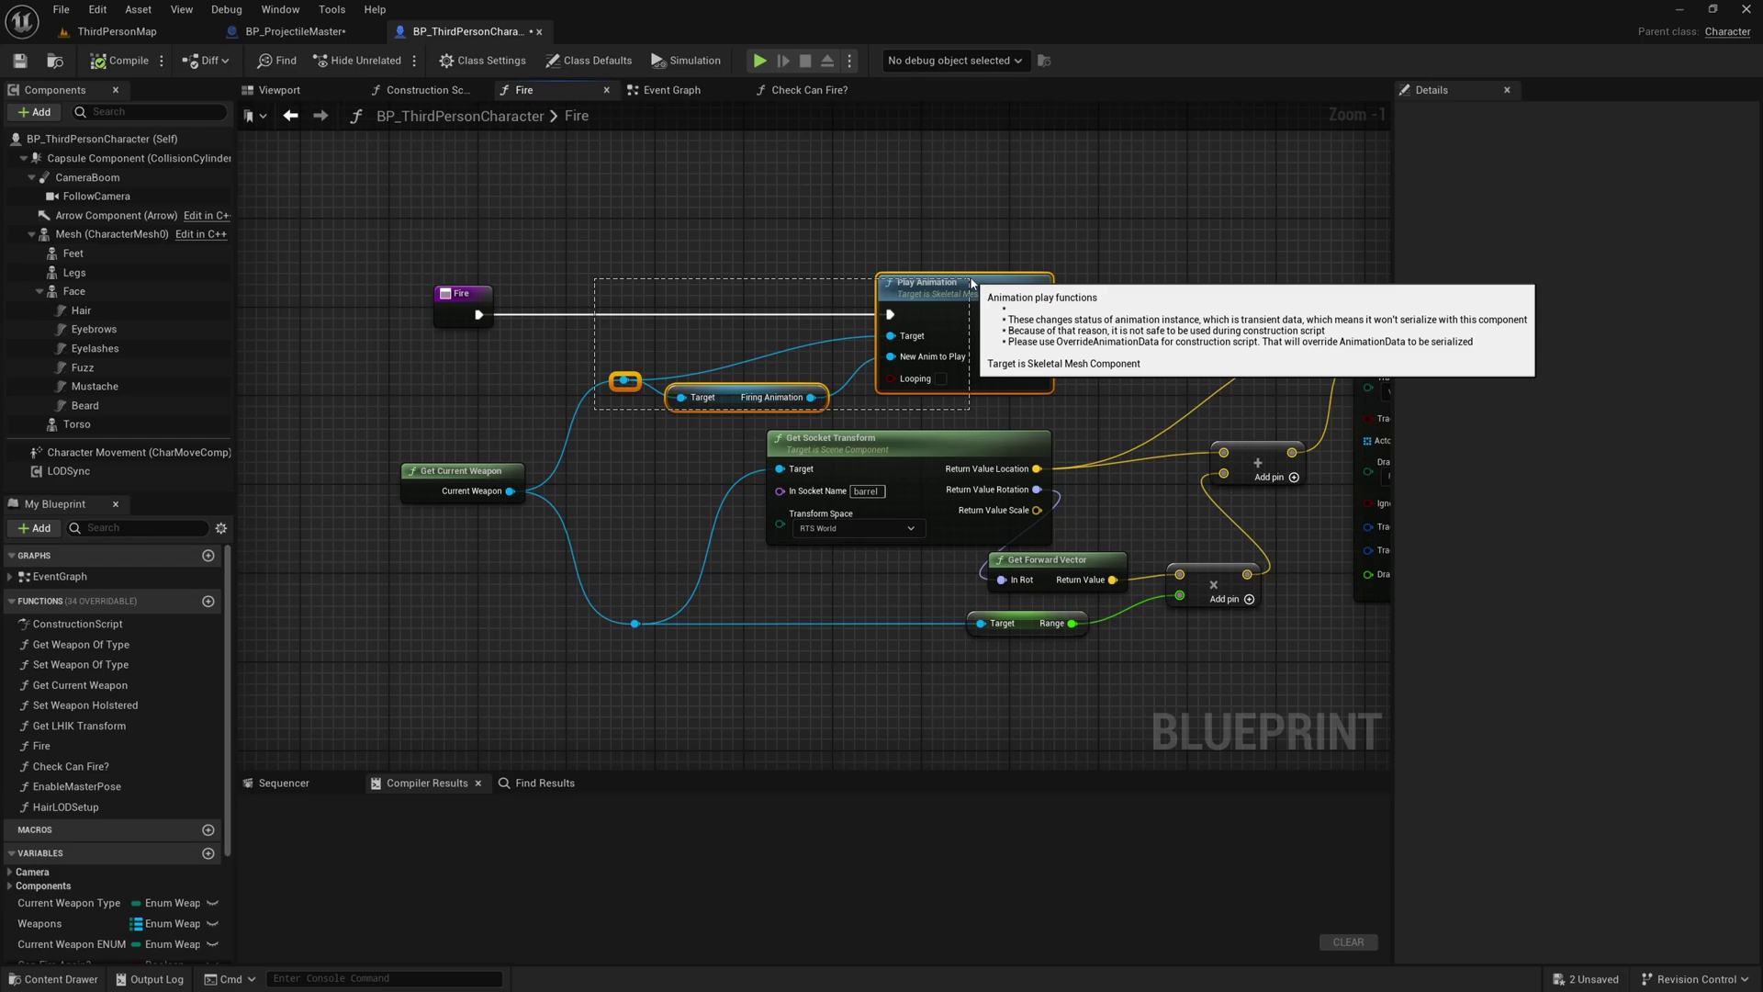
click(920, 585)
right_drag(921, 602, 554, 562)
drag(1173, 650, 1137, 440)
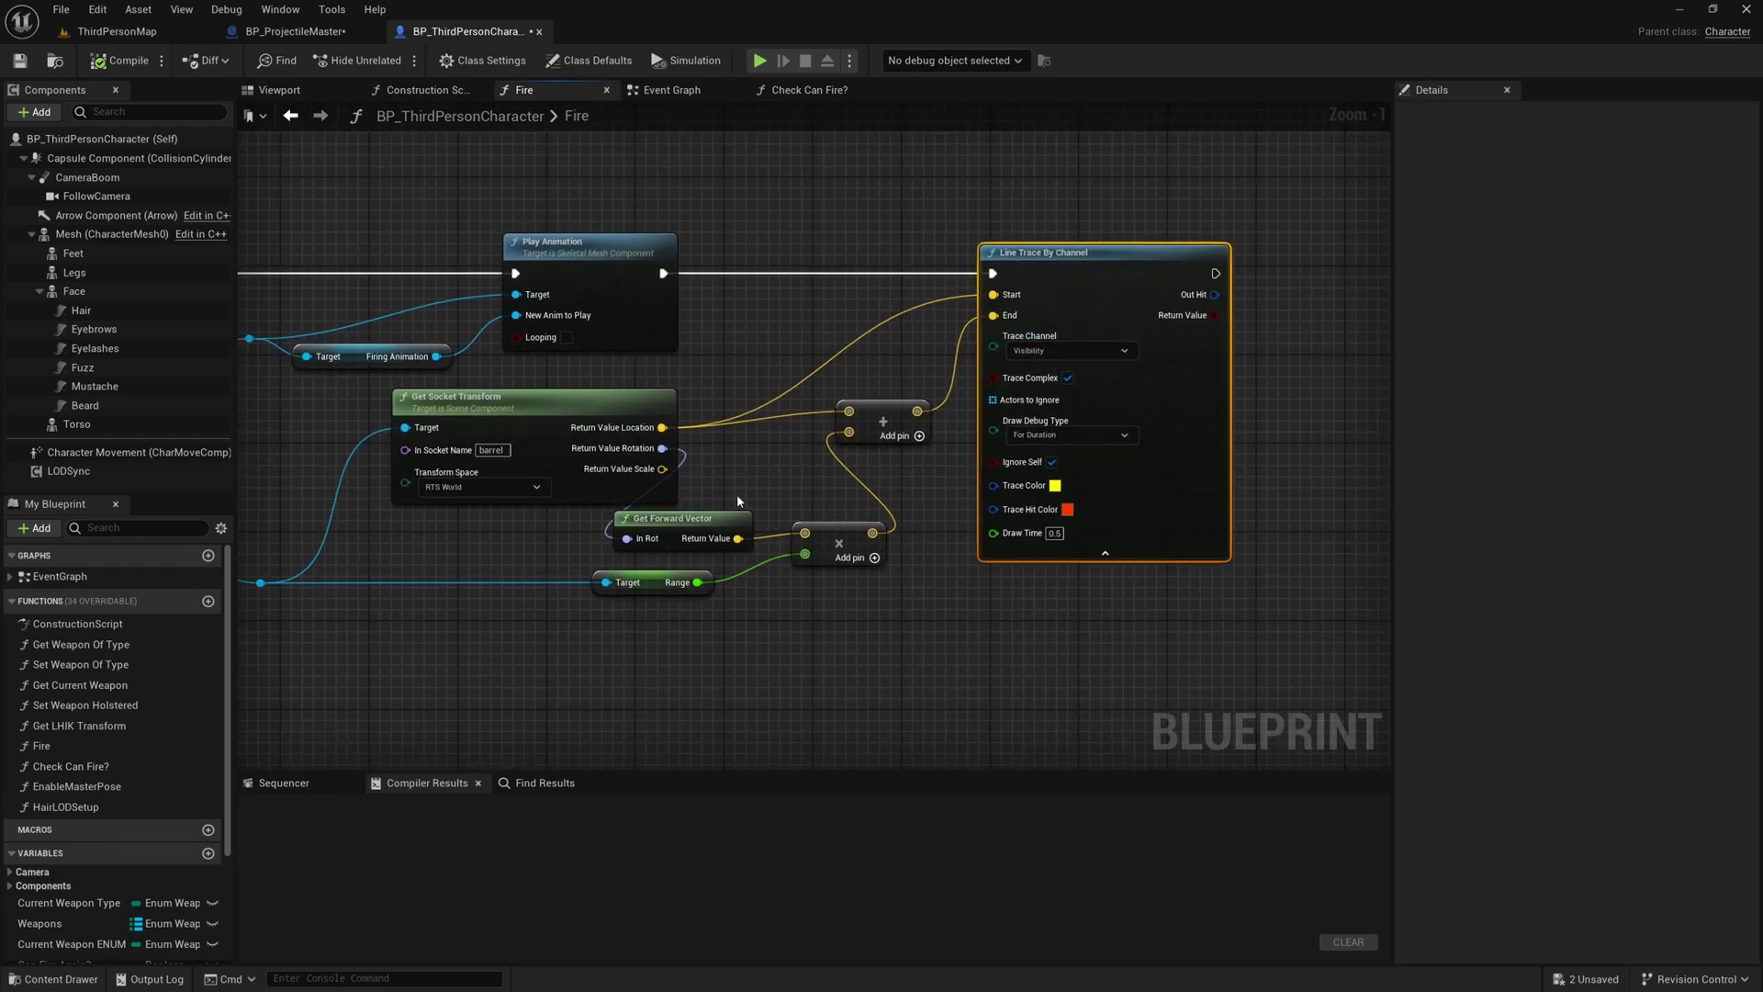
right_drag(431, 544, 649, 501)
click(793, 466)
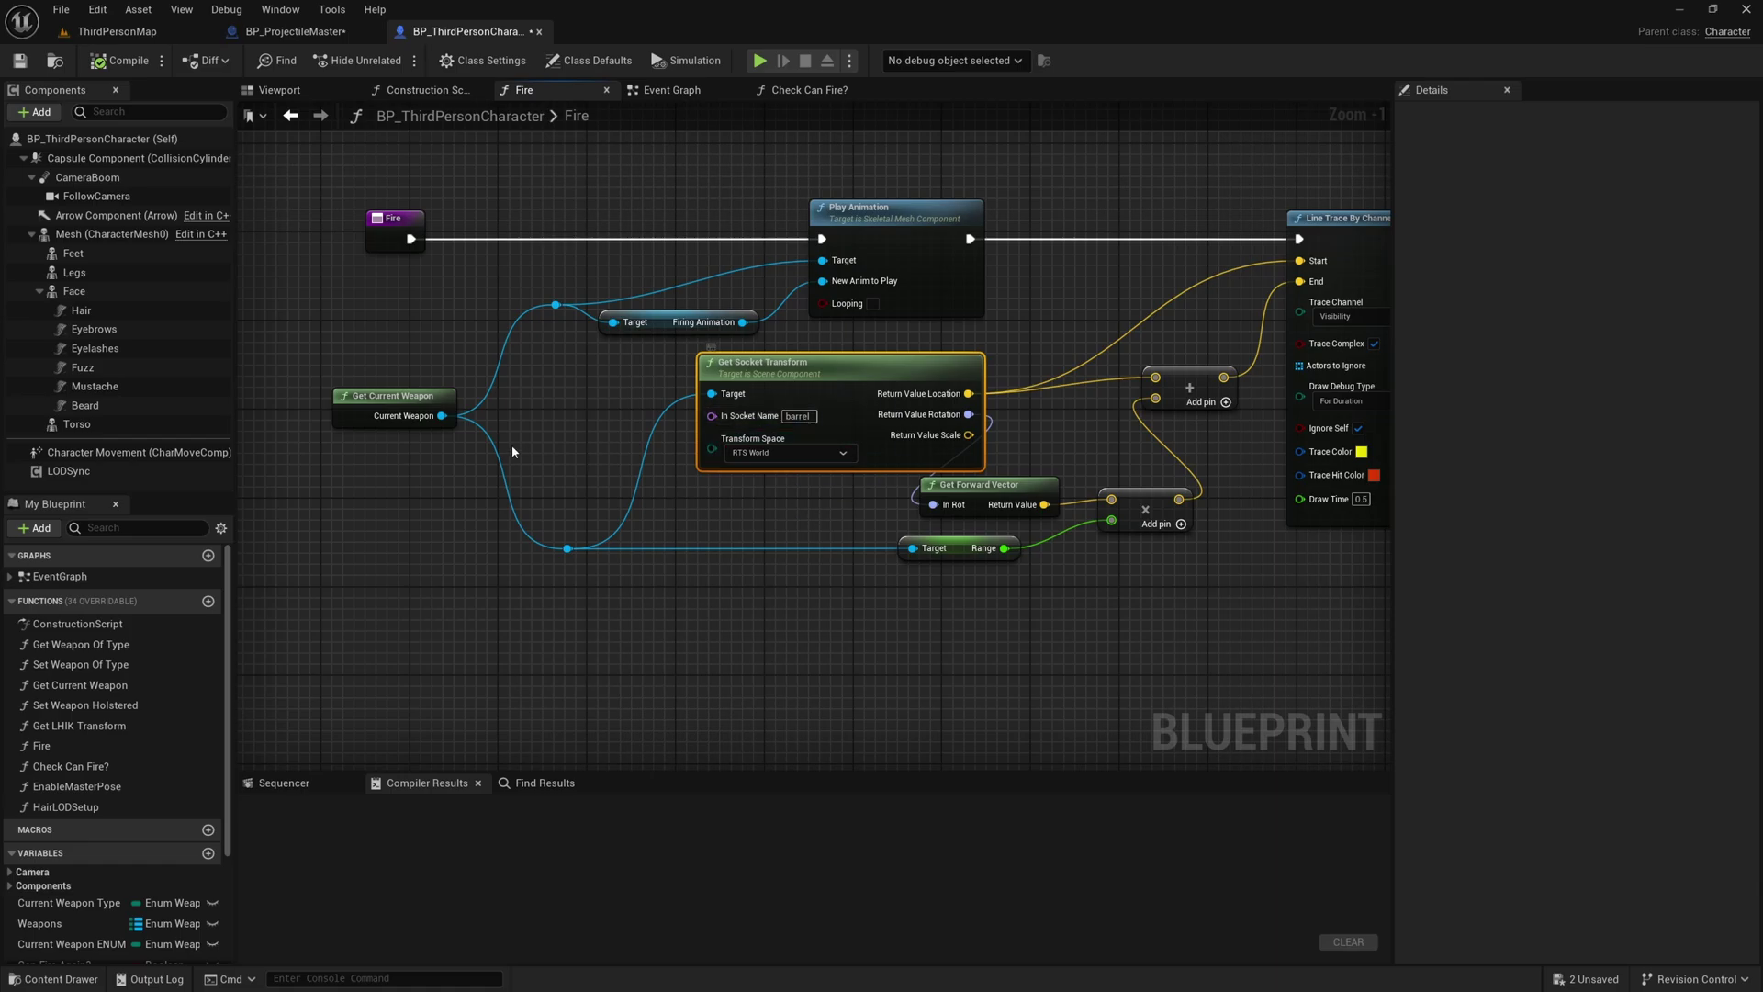
drag(852, 384, 854, 386)
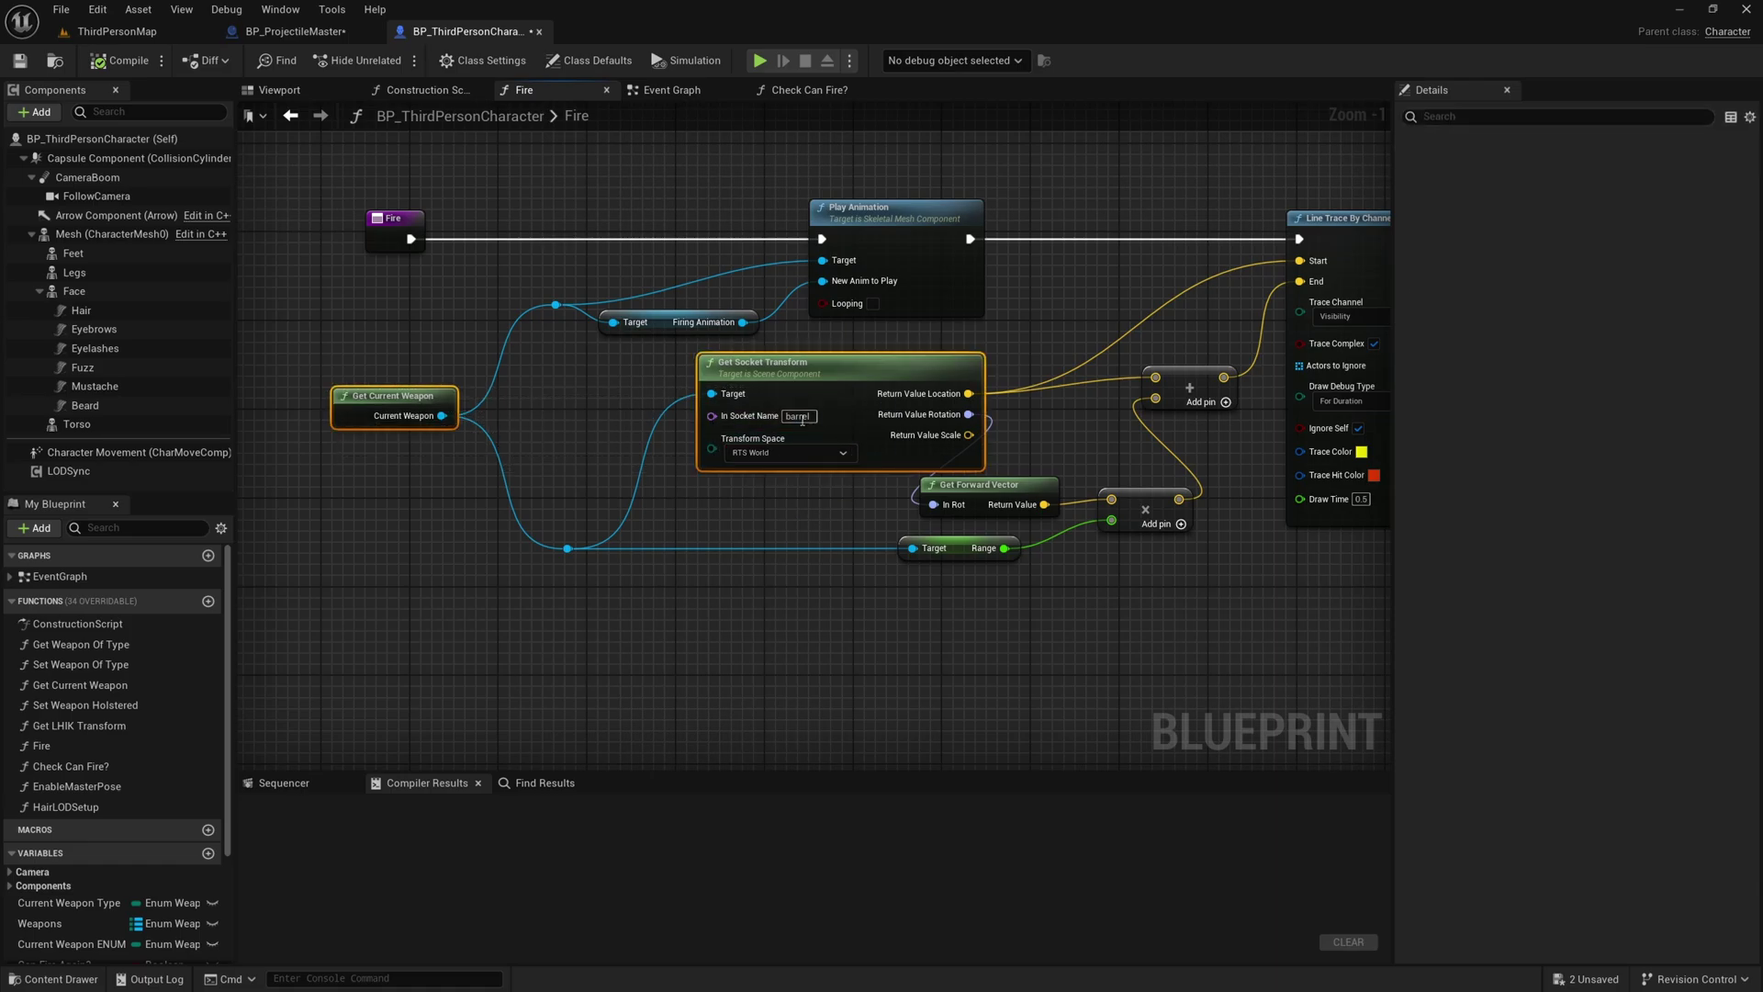
scroll(657, 527, down, 2)
right_drag(659, 529, 692, 536)
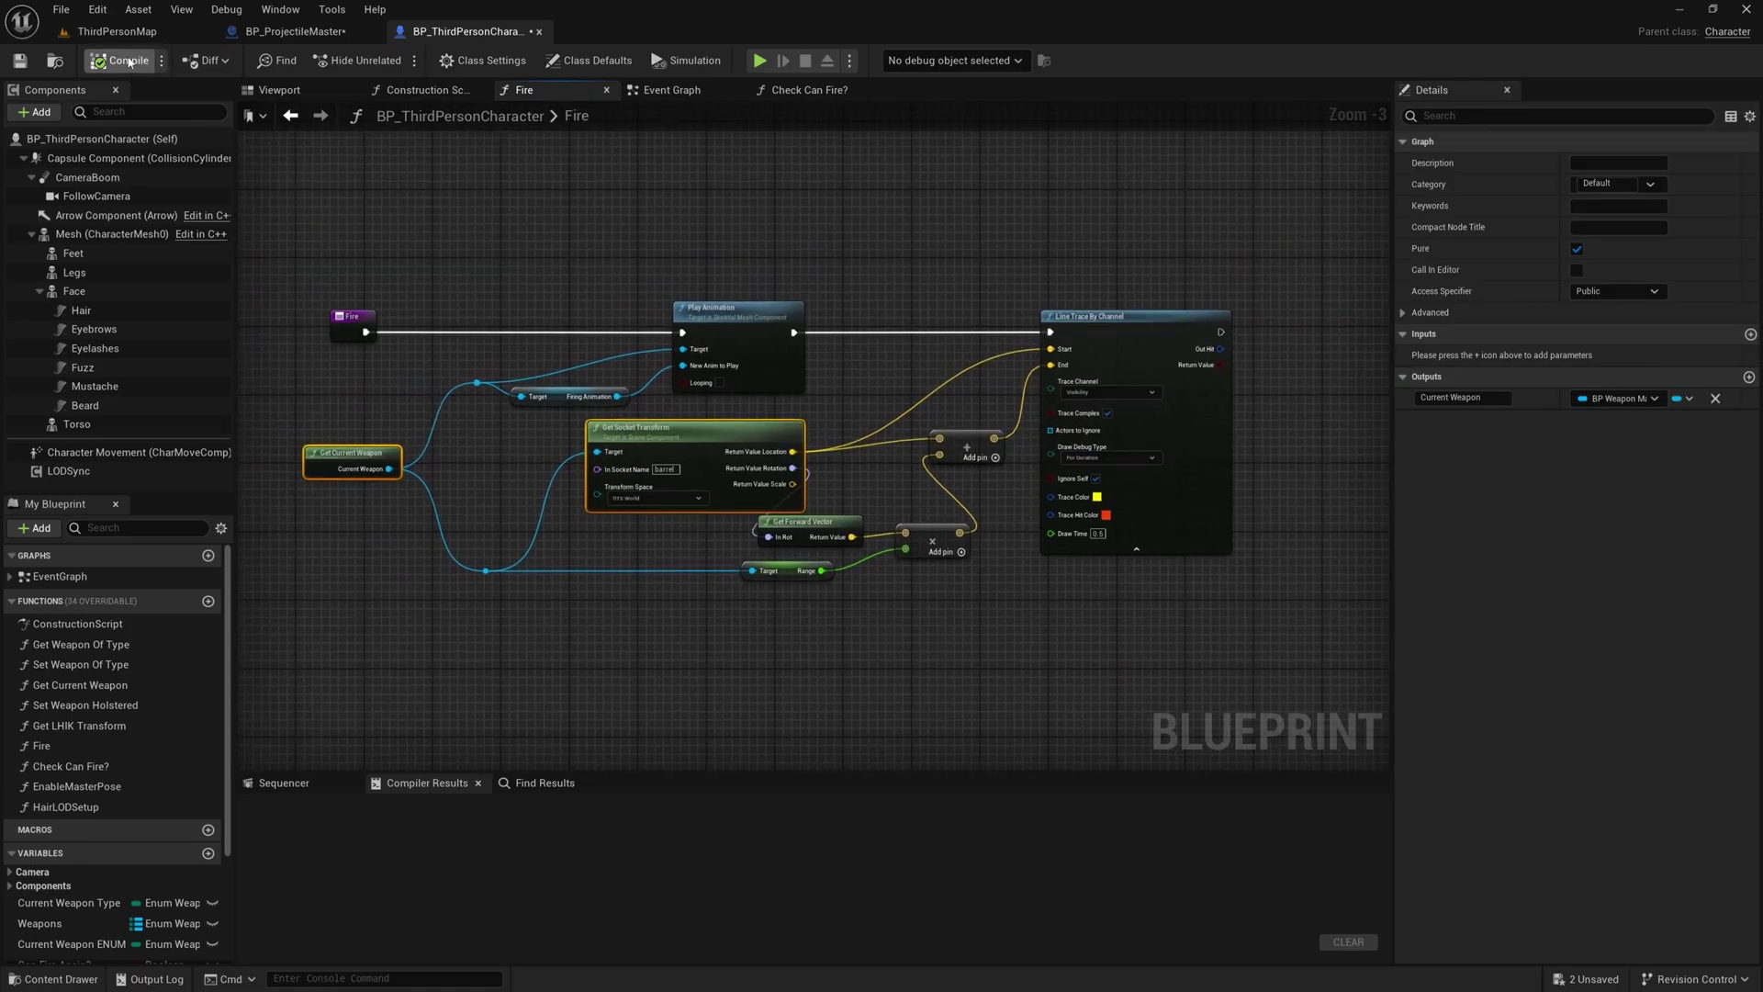
Play-test ThirdPersonMap by firing several rifle shots to check the line traces, and end the play session.
click(117, 31)
click(391, 59)
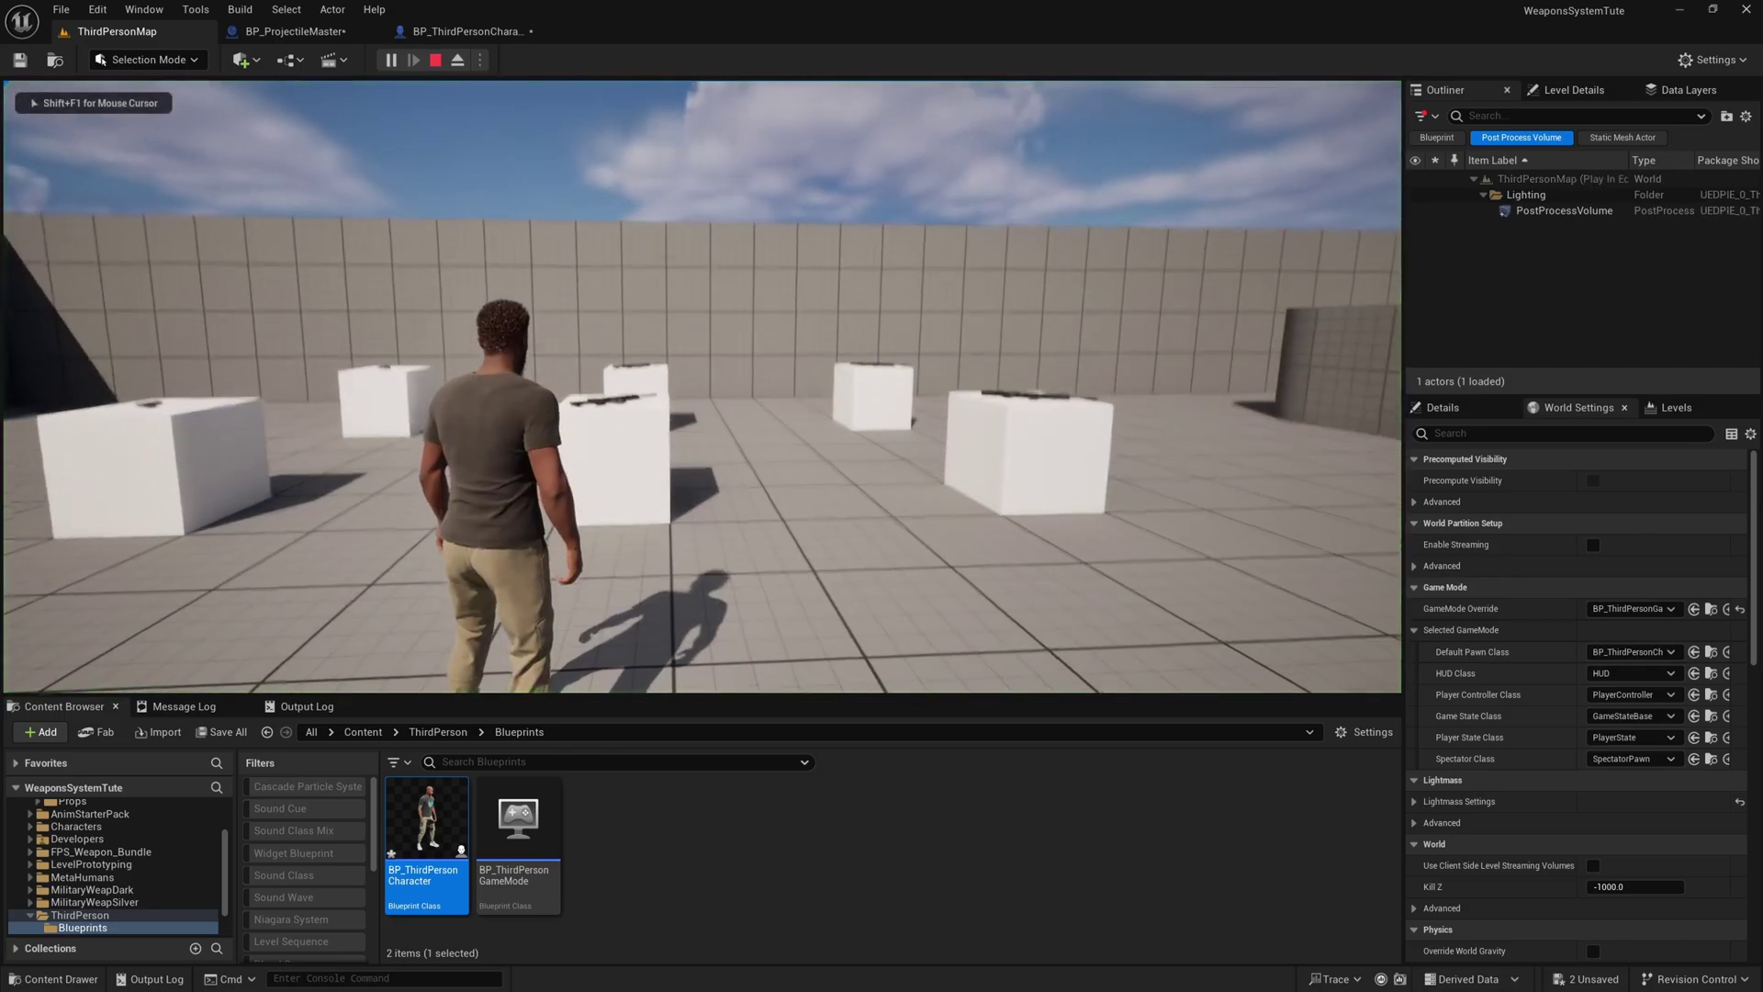
key(w)
click(702, 386)
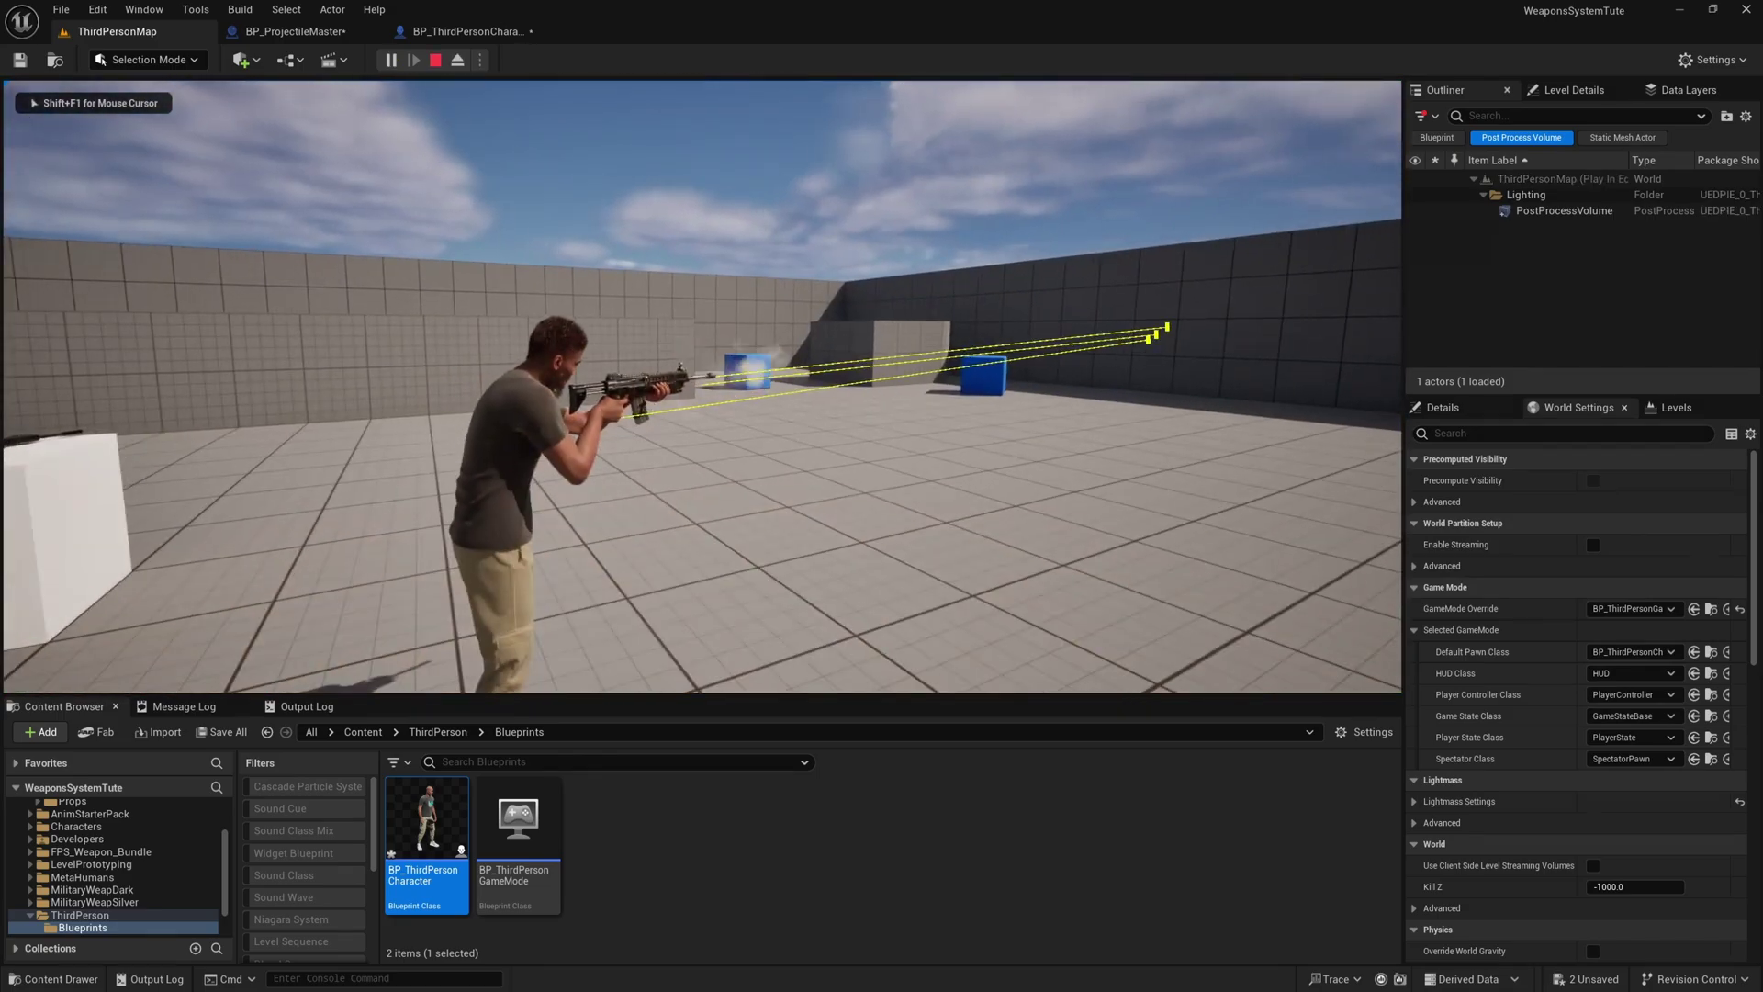
click(702, 386)
click(702, 386)
click(702, 386)
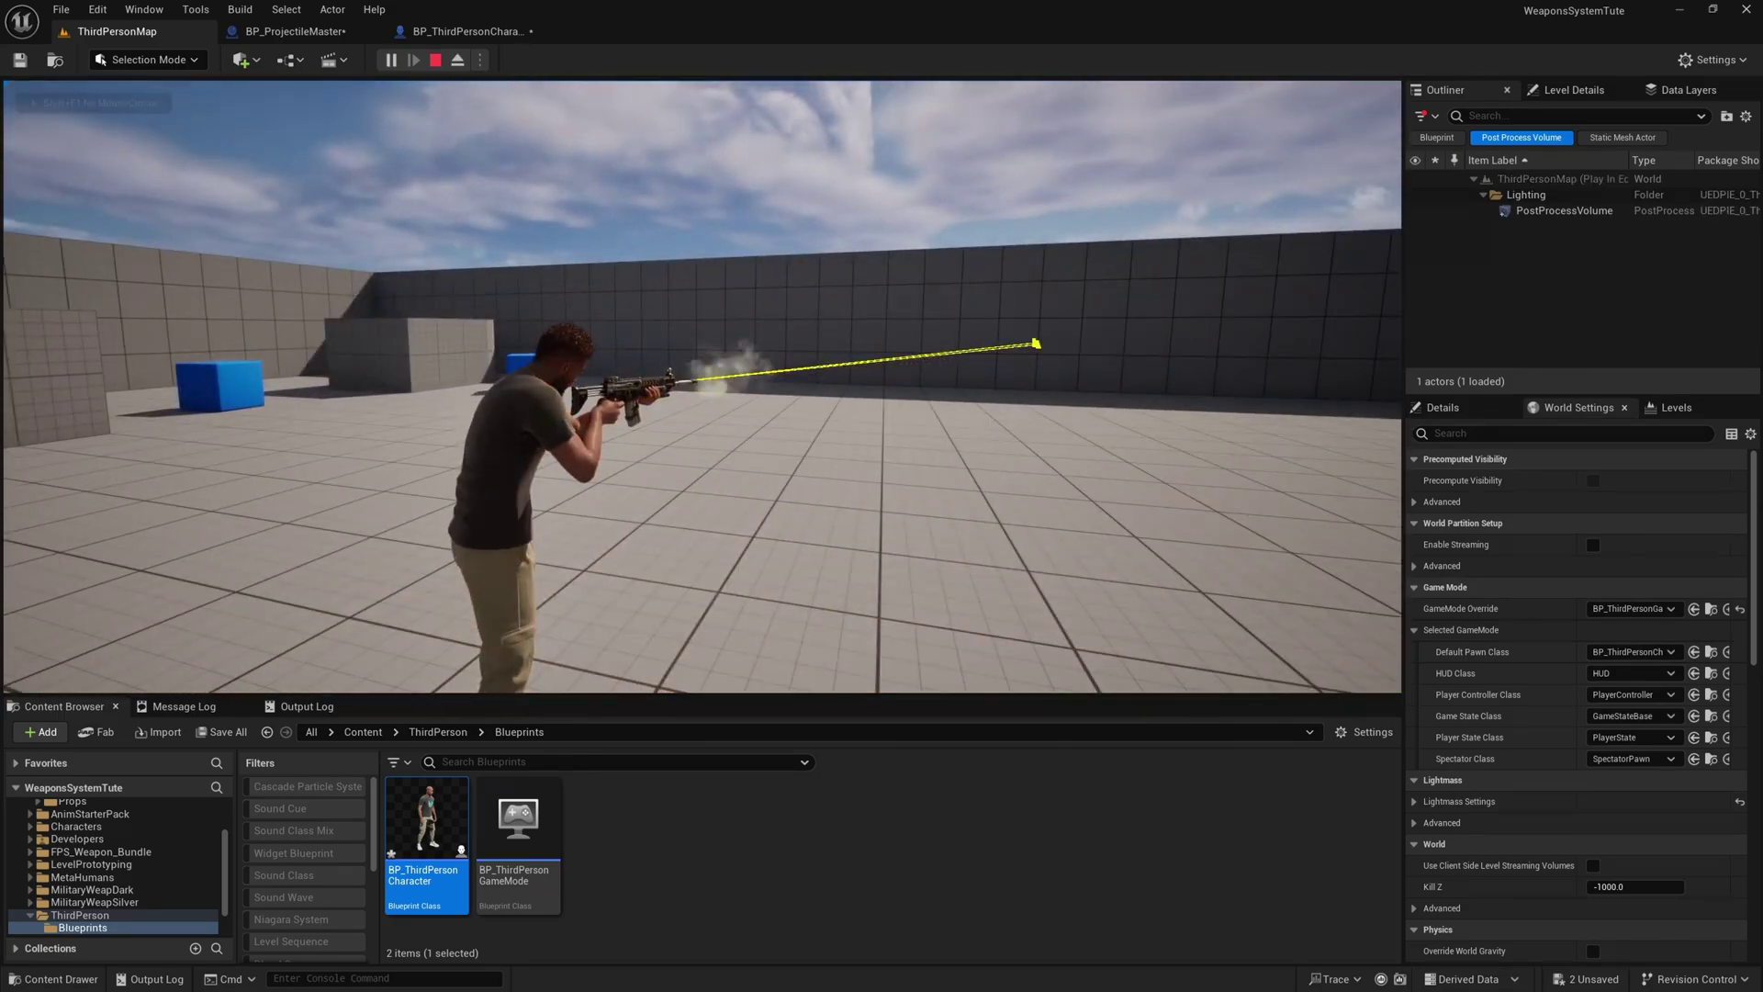
click(702, 386)
click(703, 386)
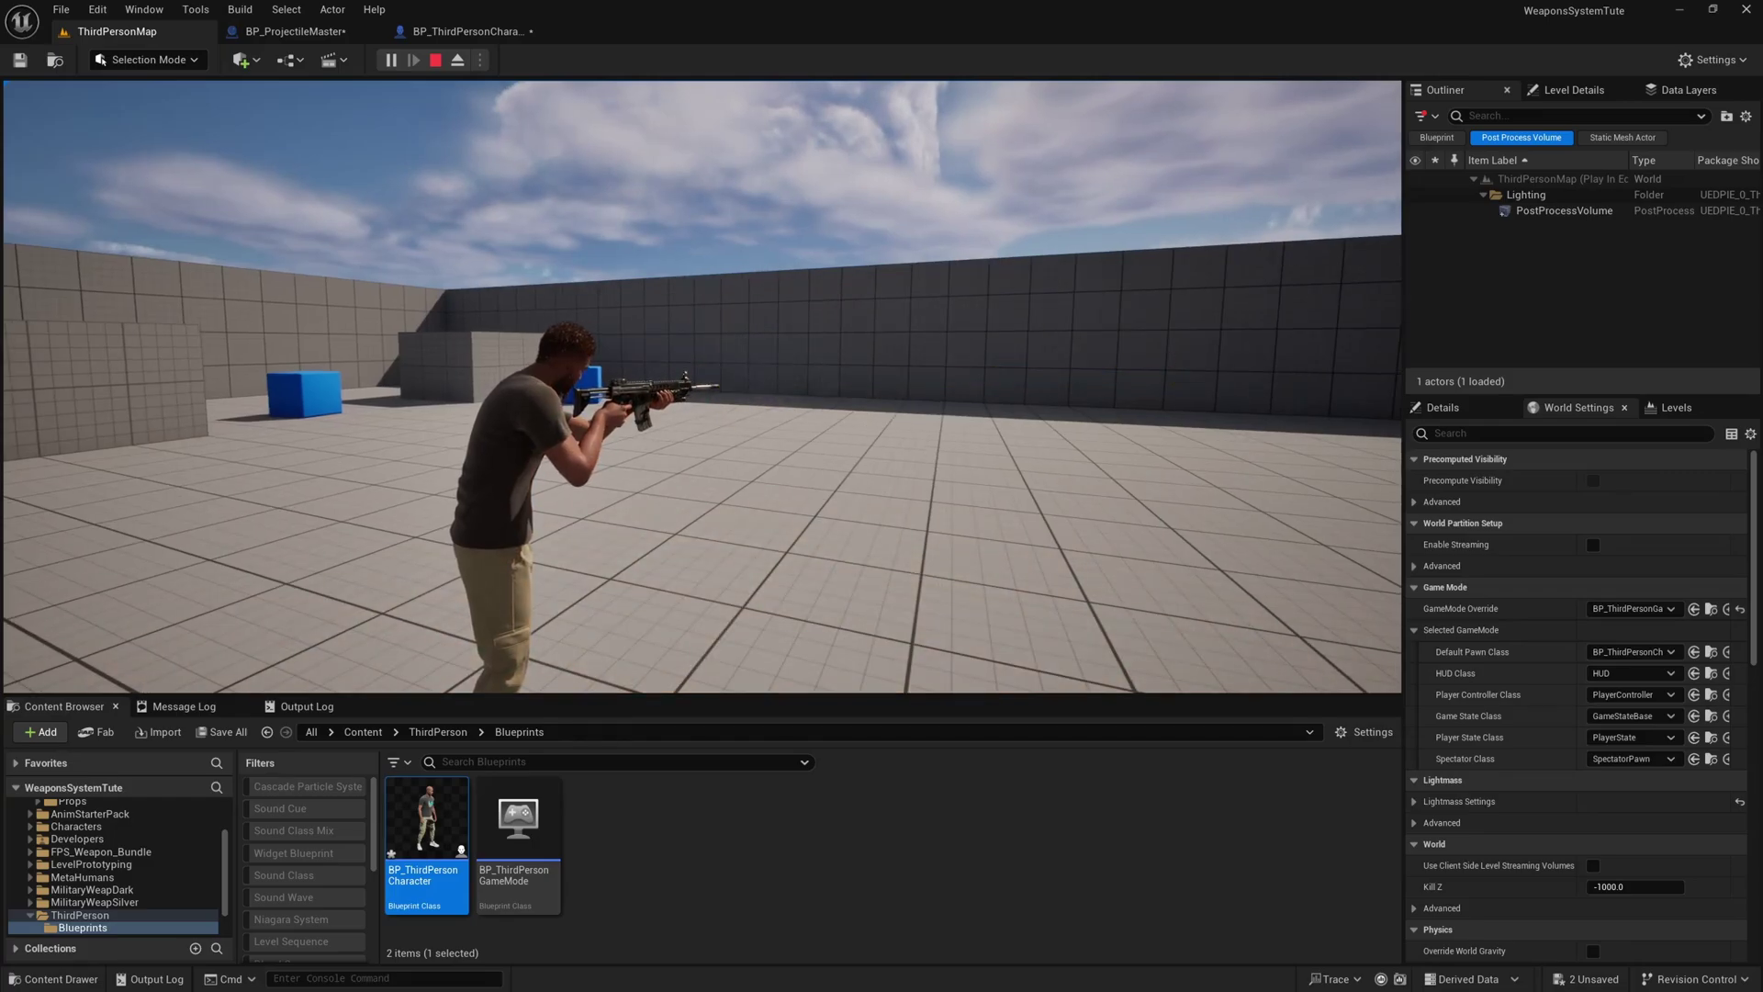
key(Escape)
Disconnect Line Trace By Channel from Play Animation in the character's Fire function.
click(468, 32)
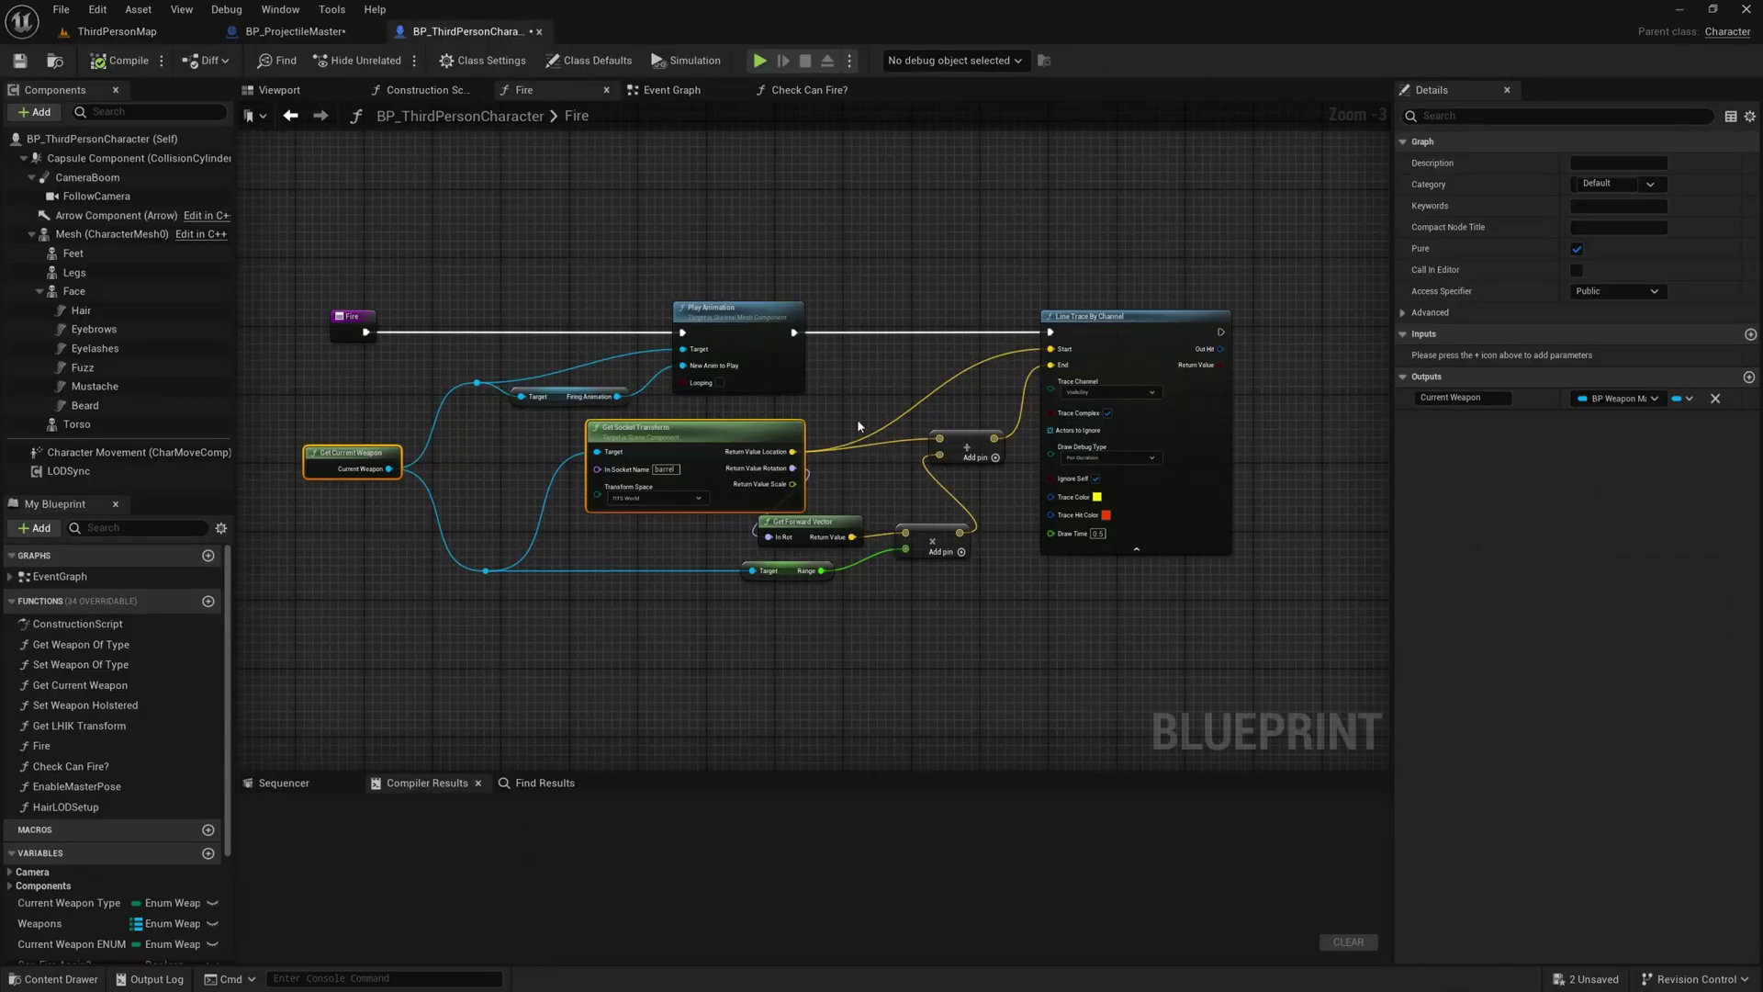
drag(1102, 336, 1040, 253)
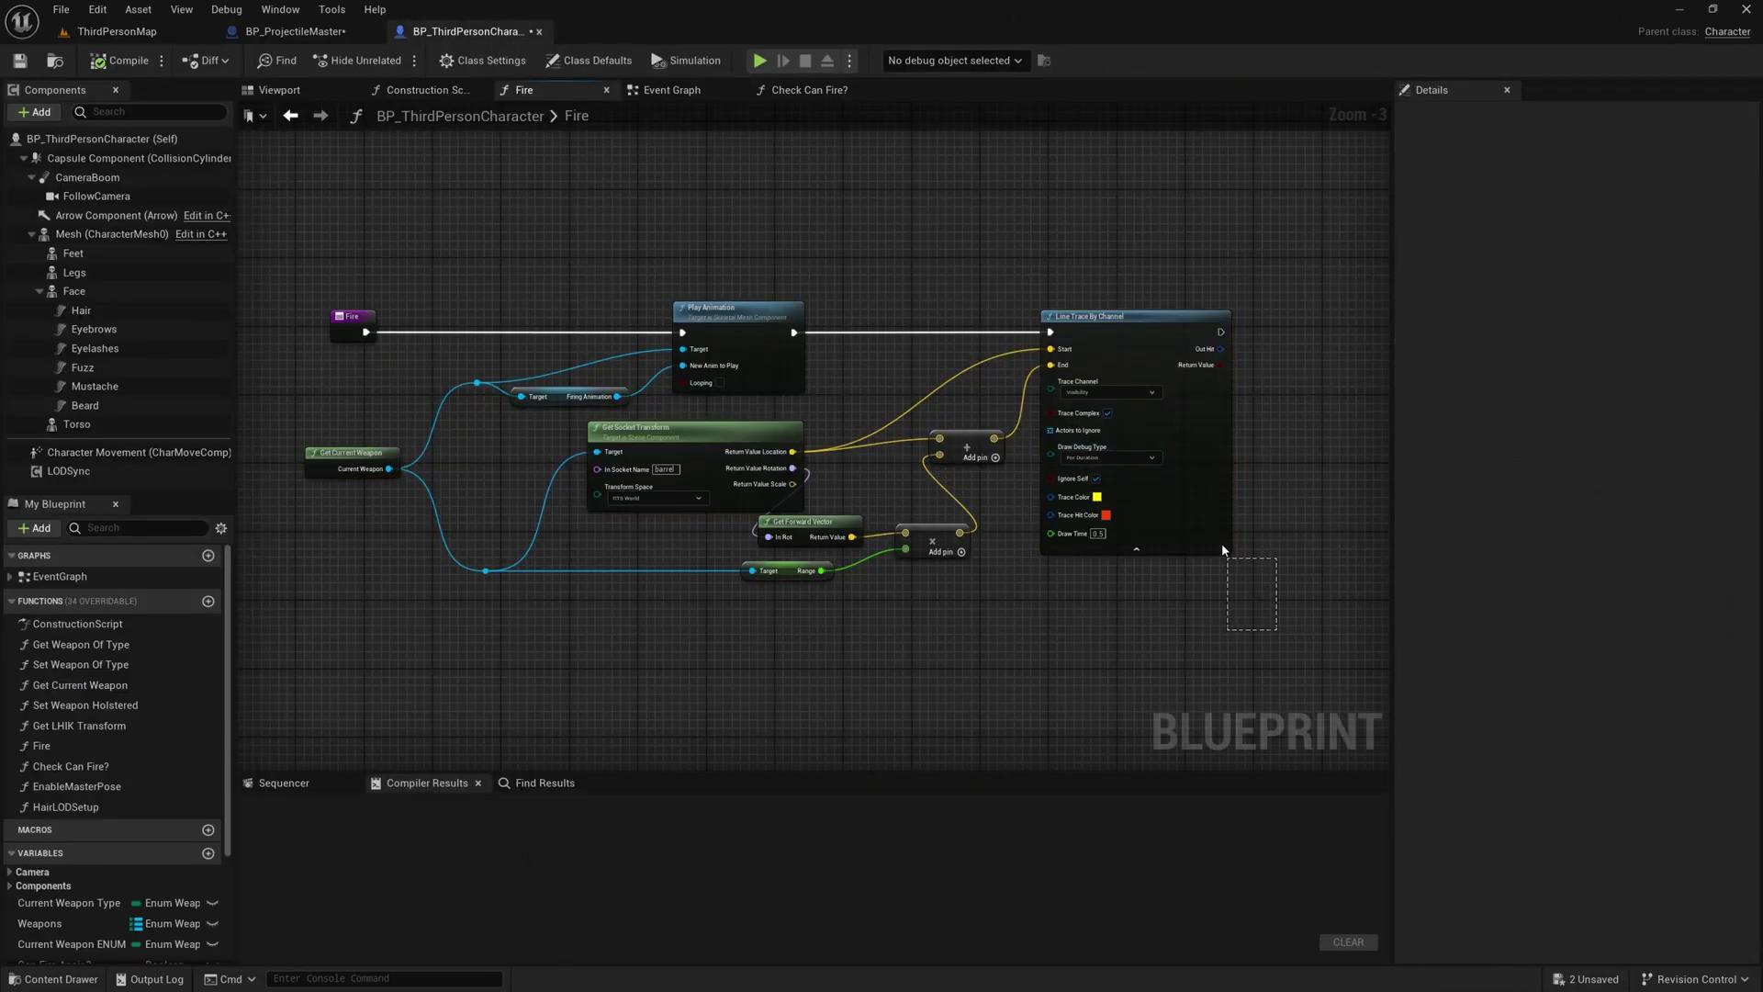
click(1093, 252)
right_drag(1111, 250, 1008, 404)
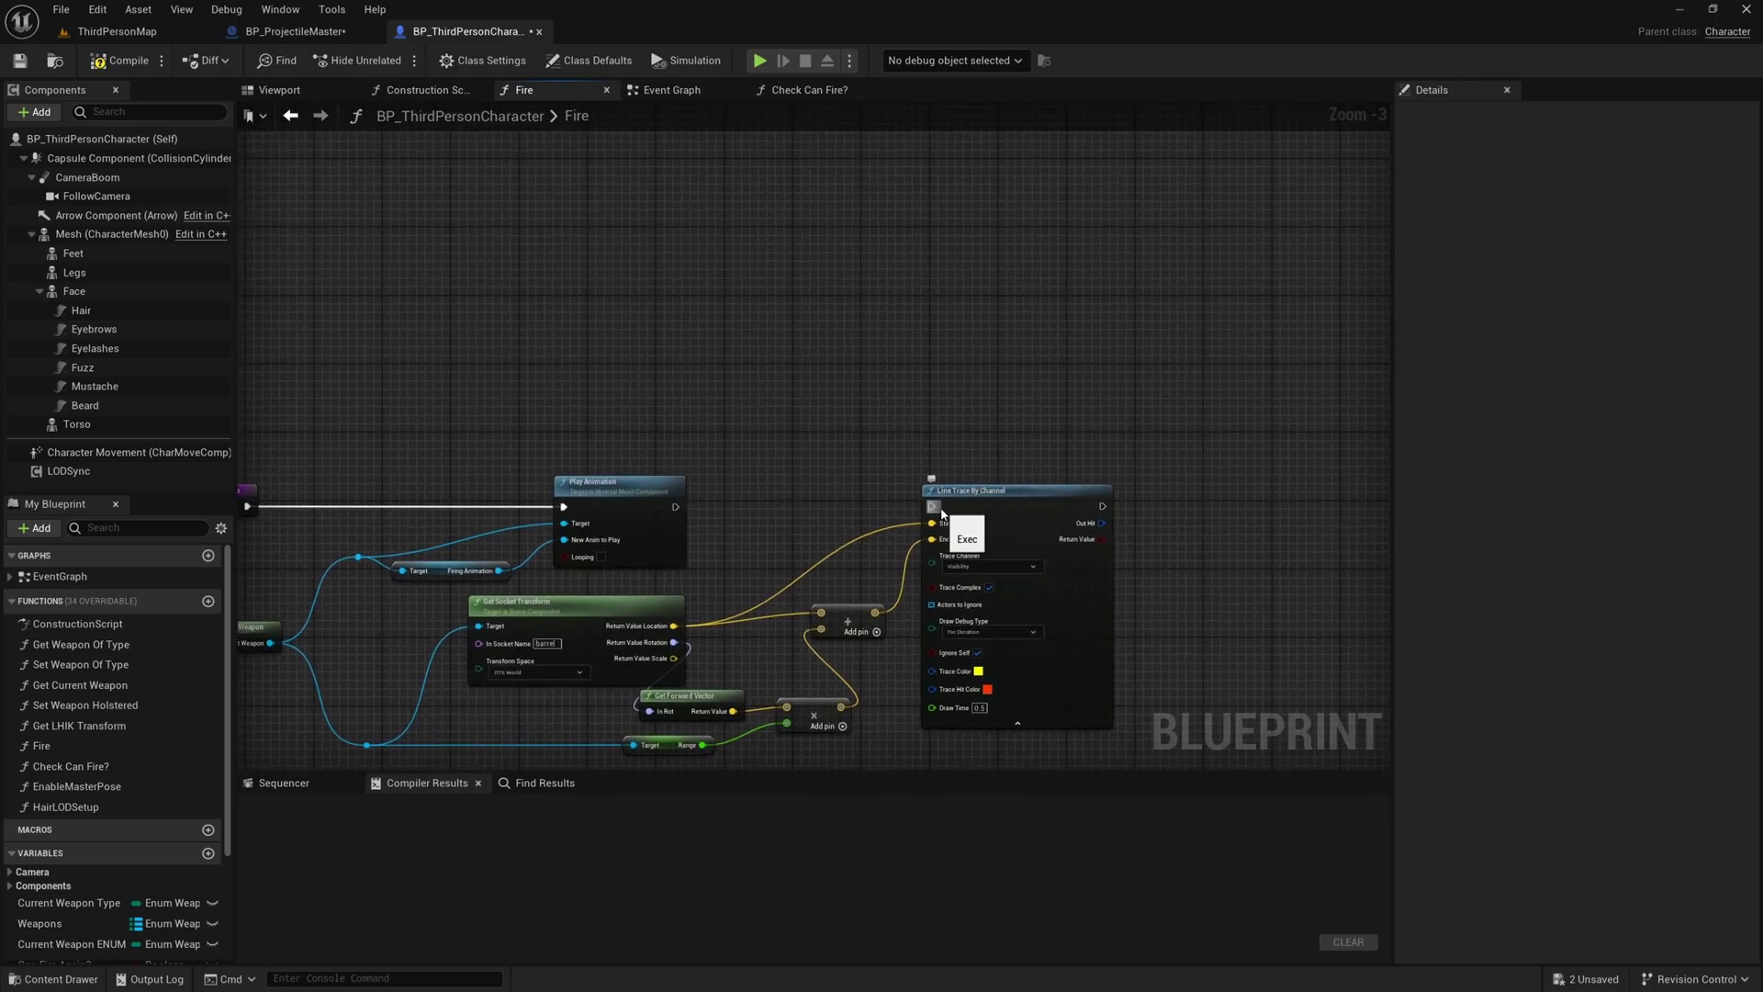
Add a Spawn Actor from Class node that runs after Play Animation and set its class to BP_ProjectileMaster.
drag(675, 506, 829, 327)
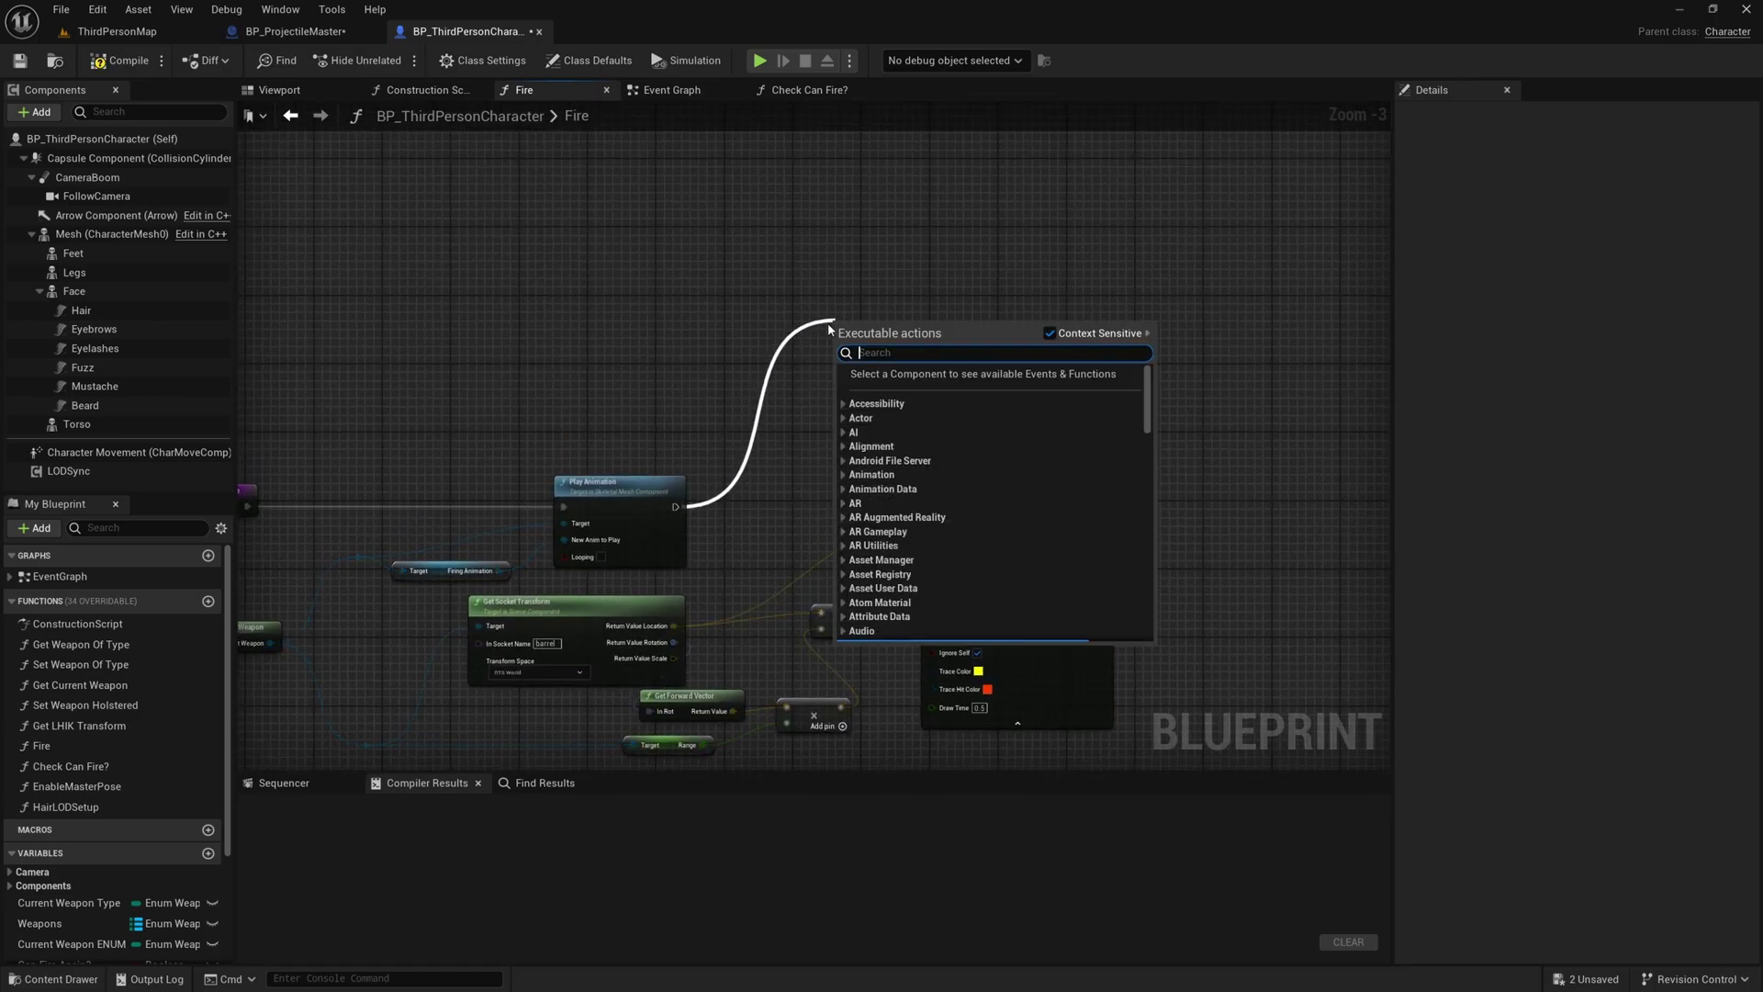
text(spawn act)
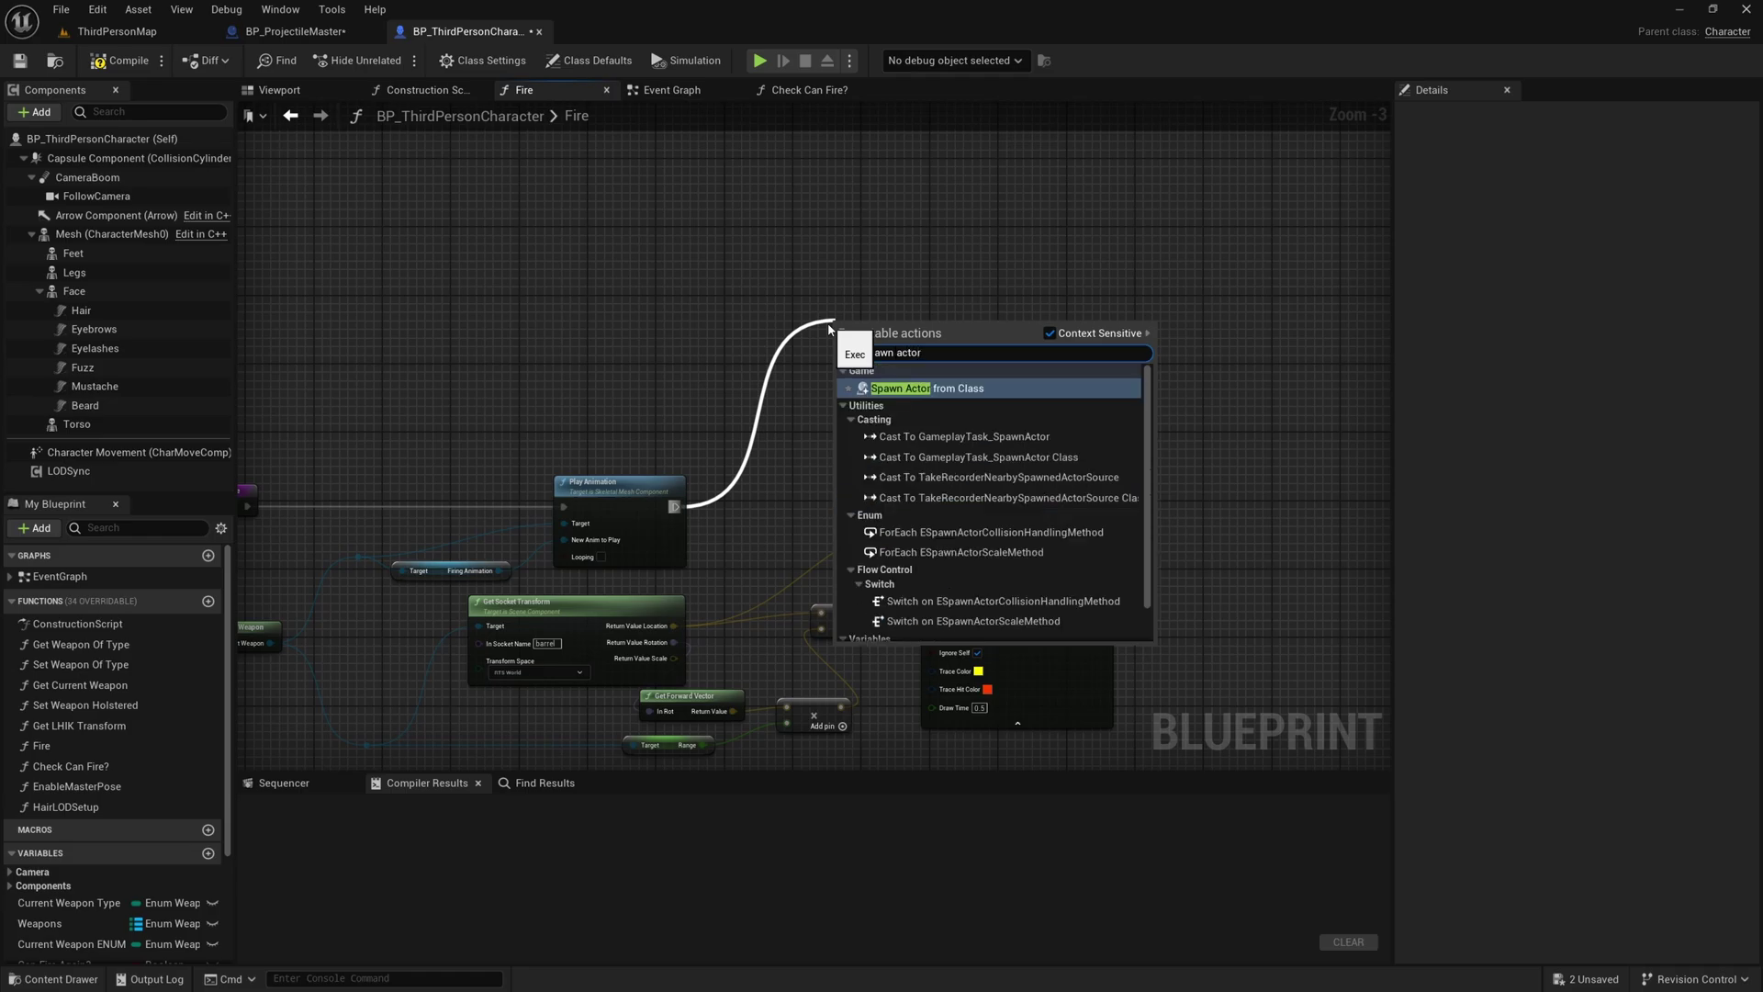
key(Return)
drag(835, 316, 850, 275)
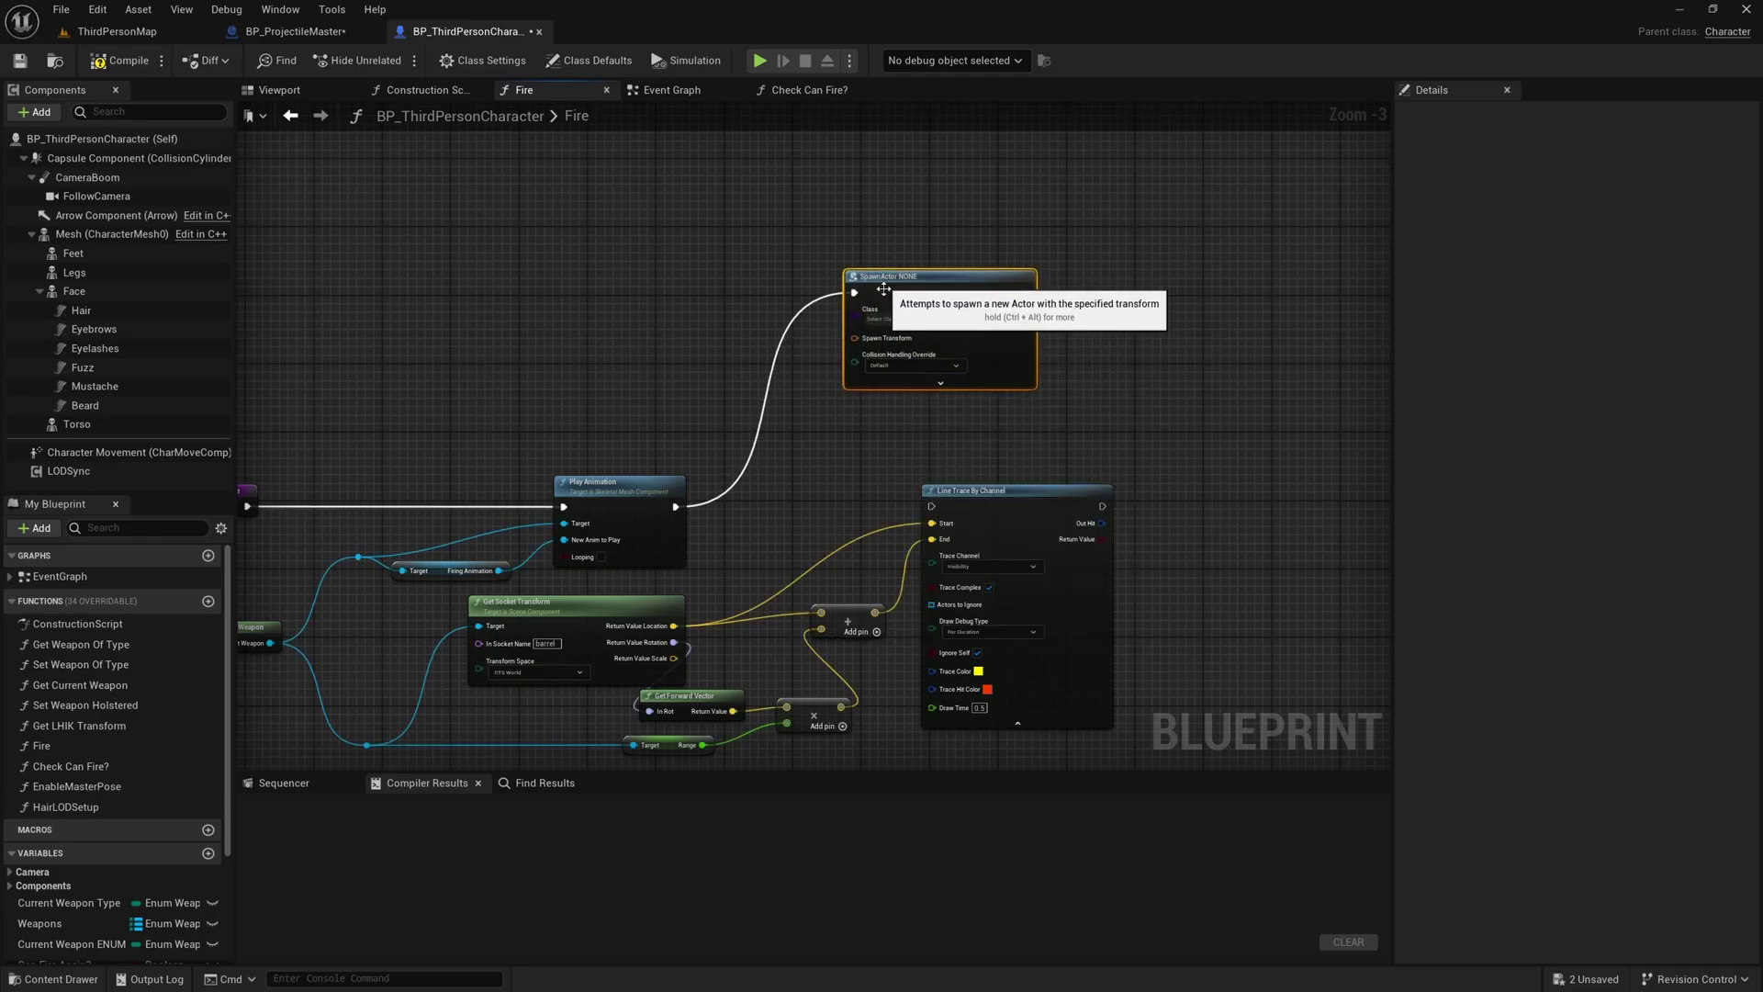
click(884, 319)
text(projec)
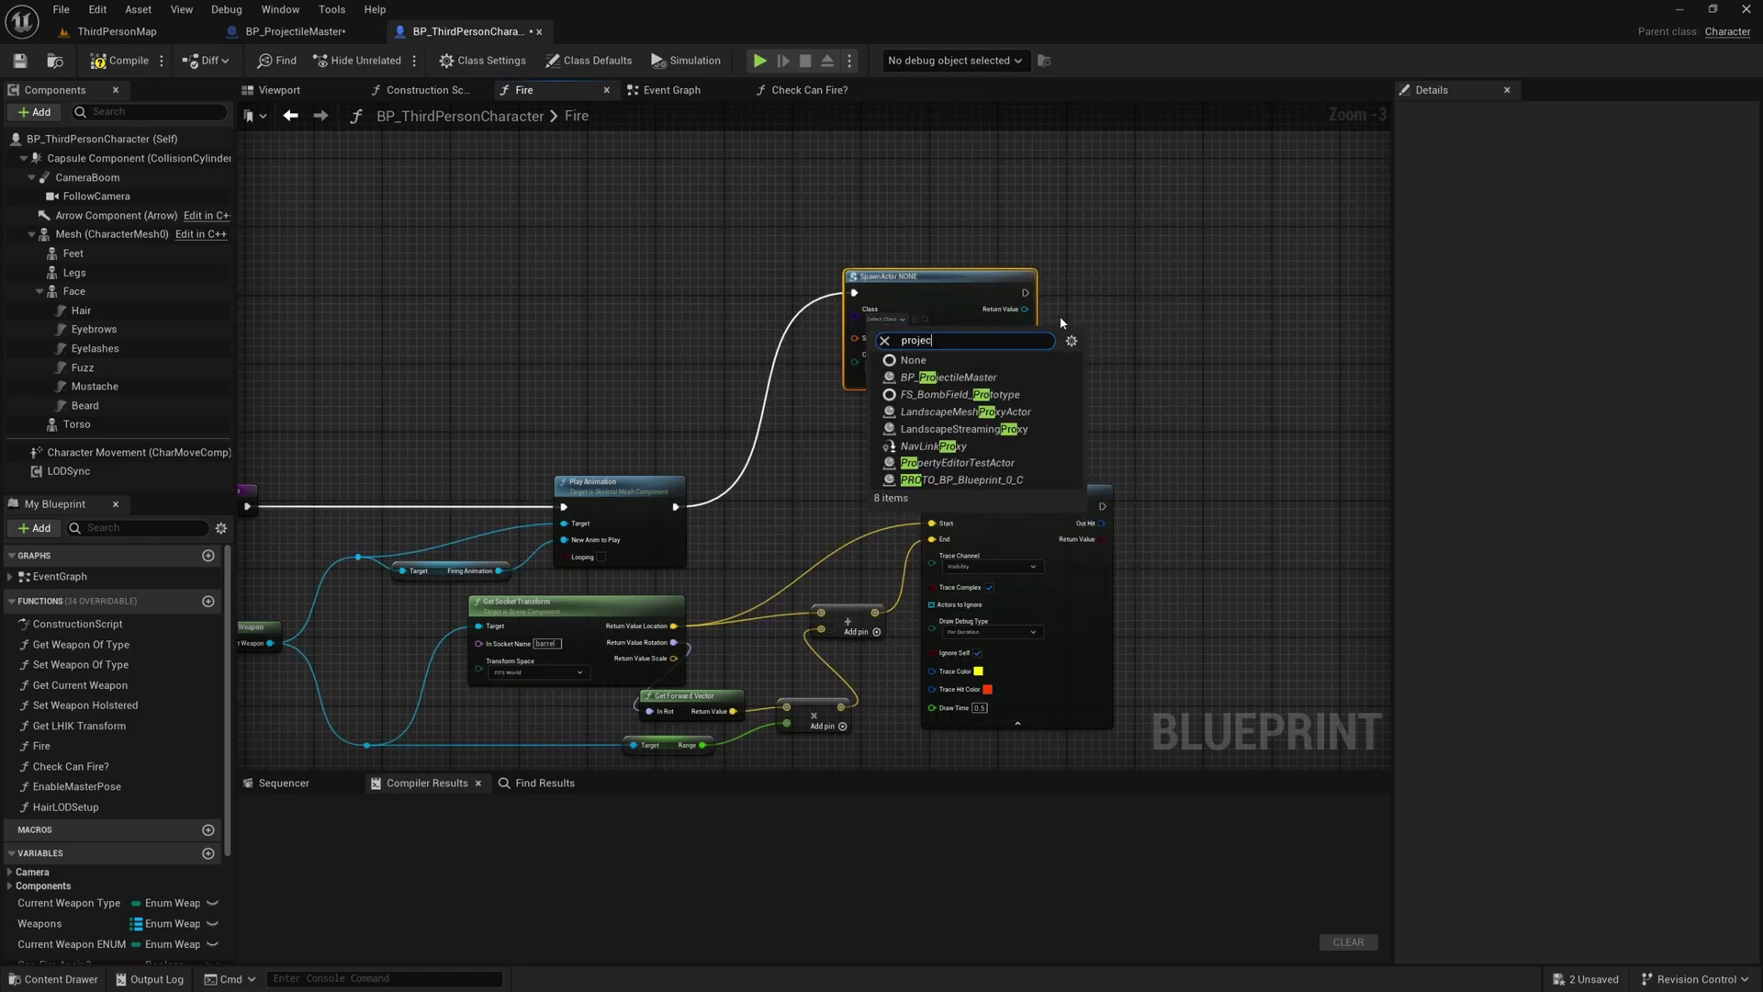
click(969, 380)
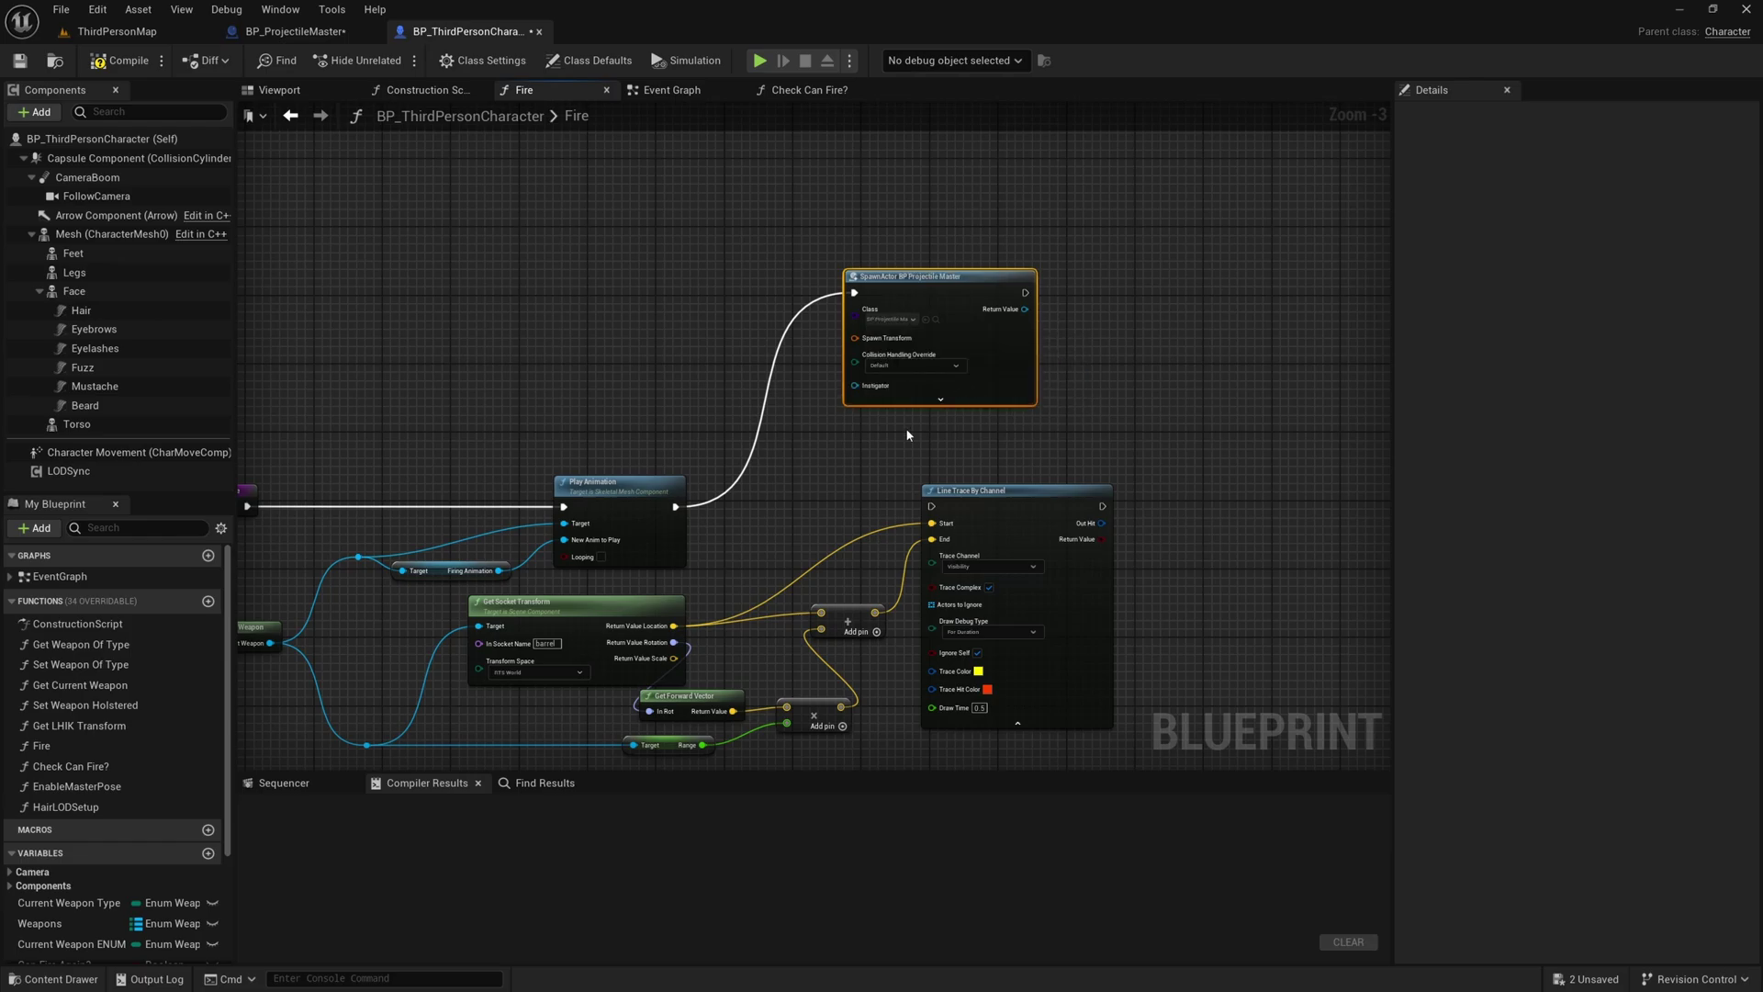
Split the Spawn Actor node's Spawn Transform struct pin and place the node above the line trace.
right_drag(856, 470, 981, 410)
drag(988, 285, 1015, 224)
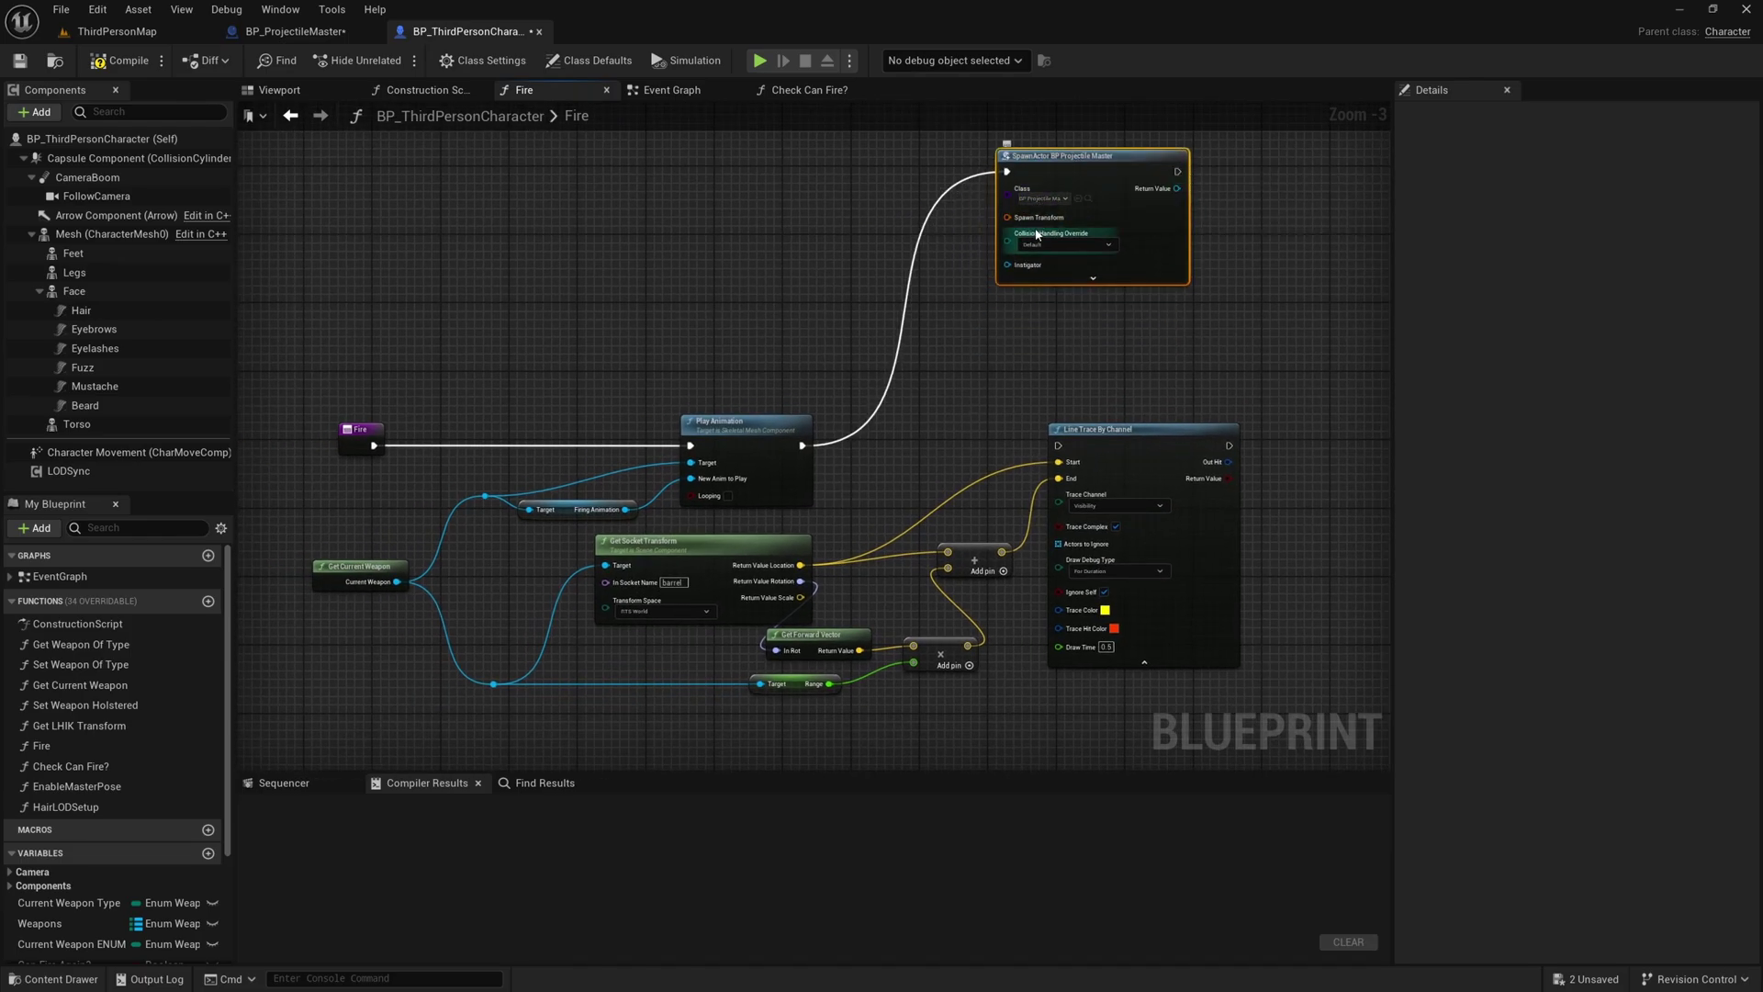
right_click(1017, 224)
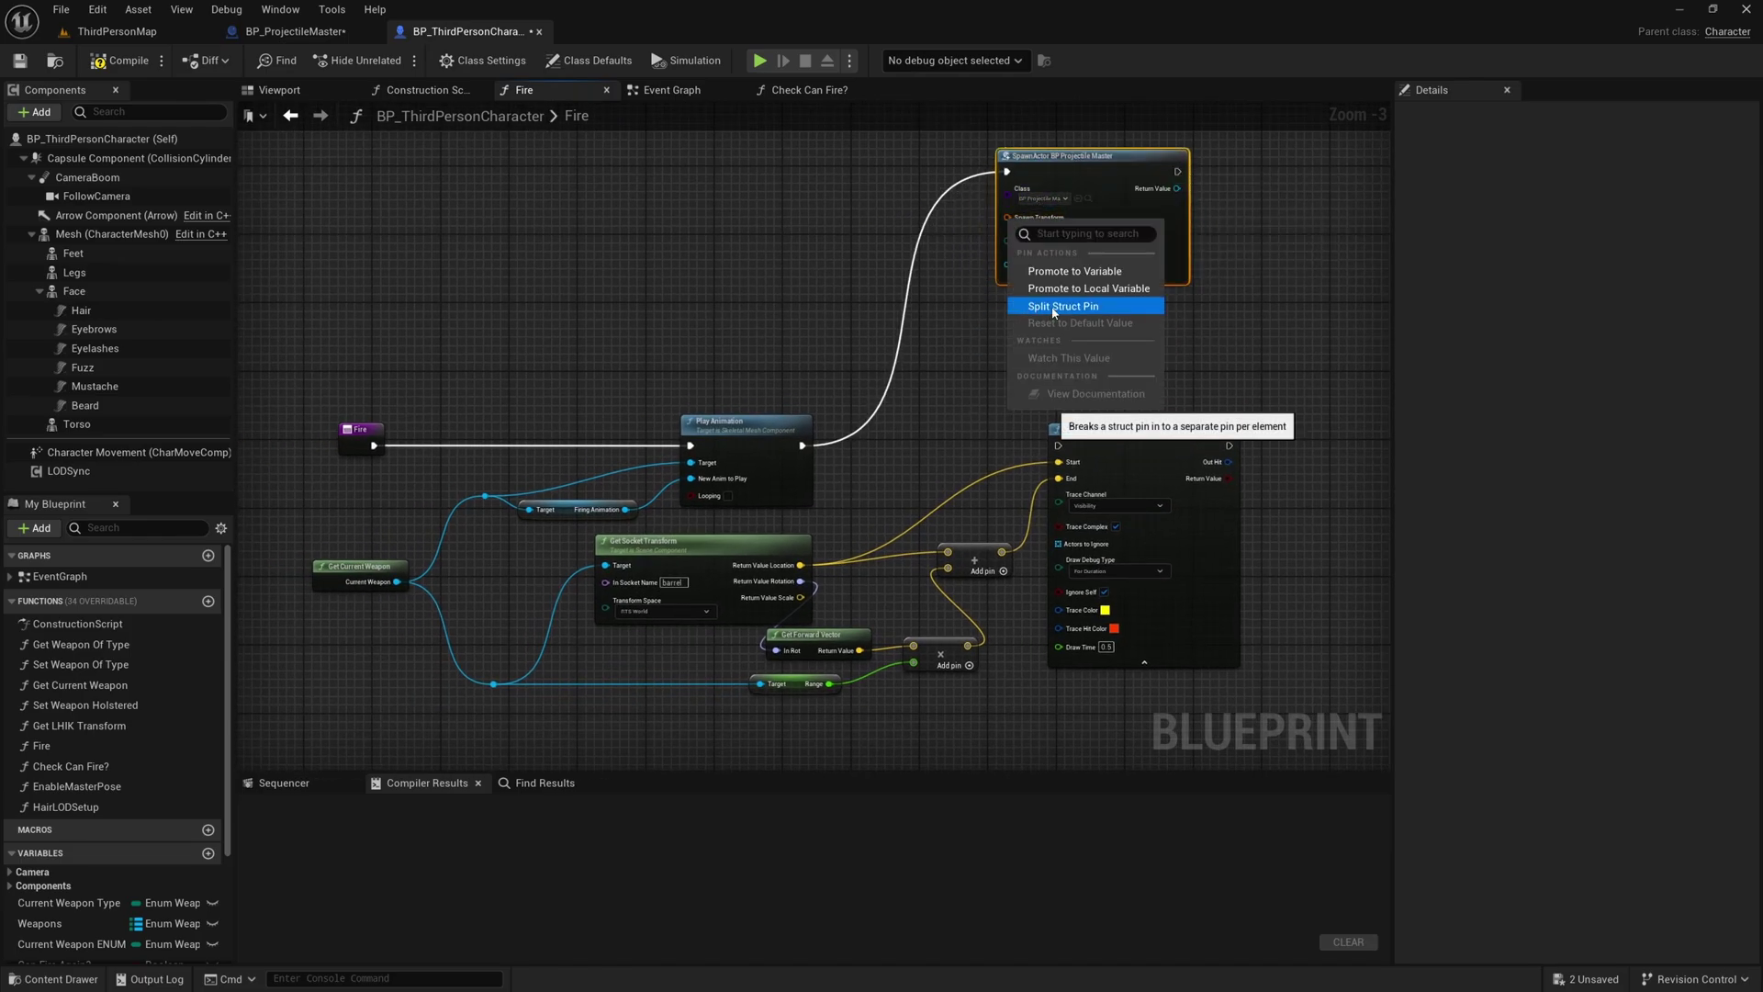
click(1042, 307)
drag(1074, 173, 1100, 156)
Feed the Spawn Transform Location and Rotation from the barrel socket transform's location and rotation, and tidy the Spawn Actor node's position.
click(868, 518)
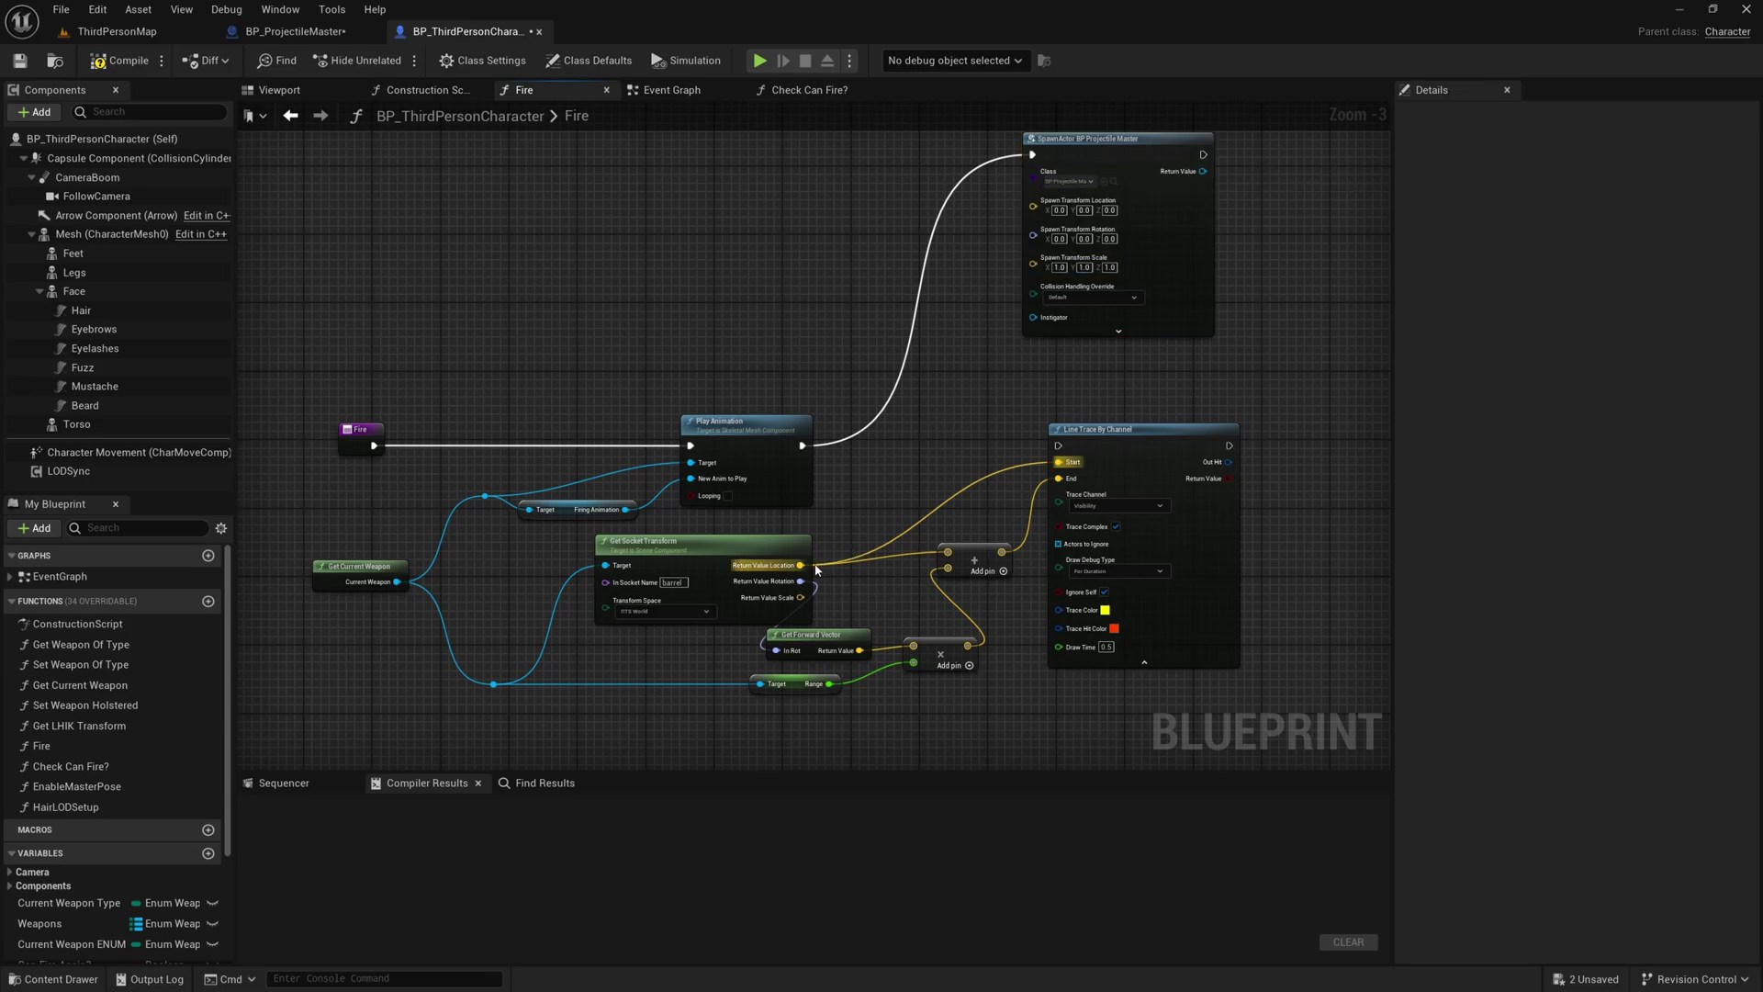
drag(801, 564, 1035, 211)
drag(801, 580, 1038, 225)
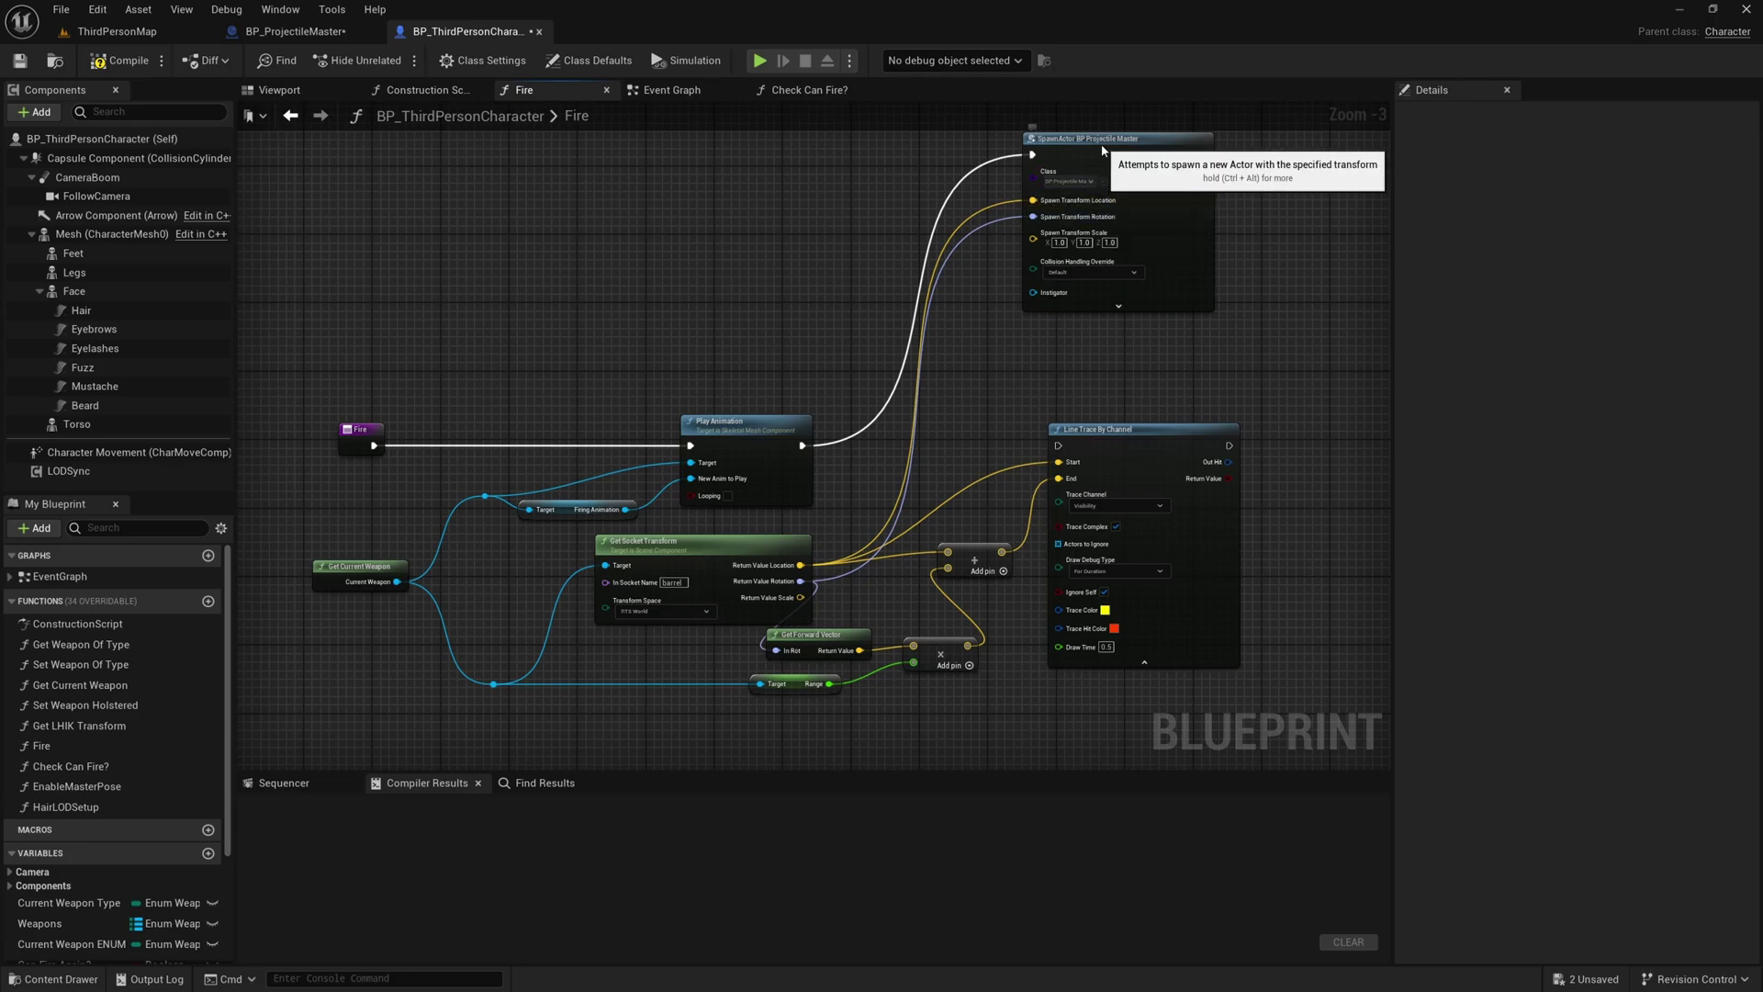
drag(1099, 150, 1131, 159)
click(1032, 313)
right_drag(1031, 318, 1104, 367)
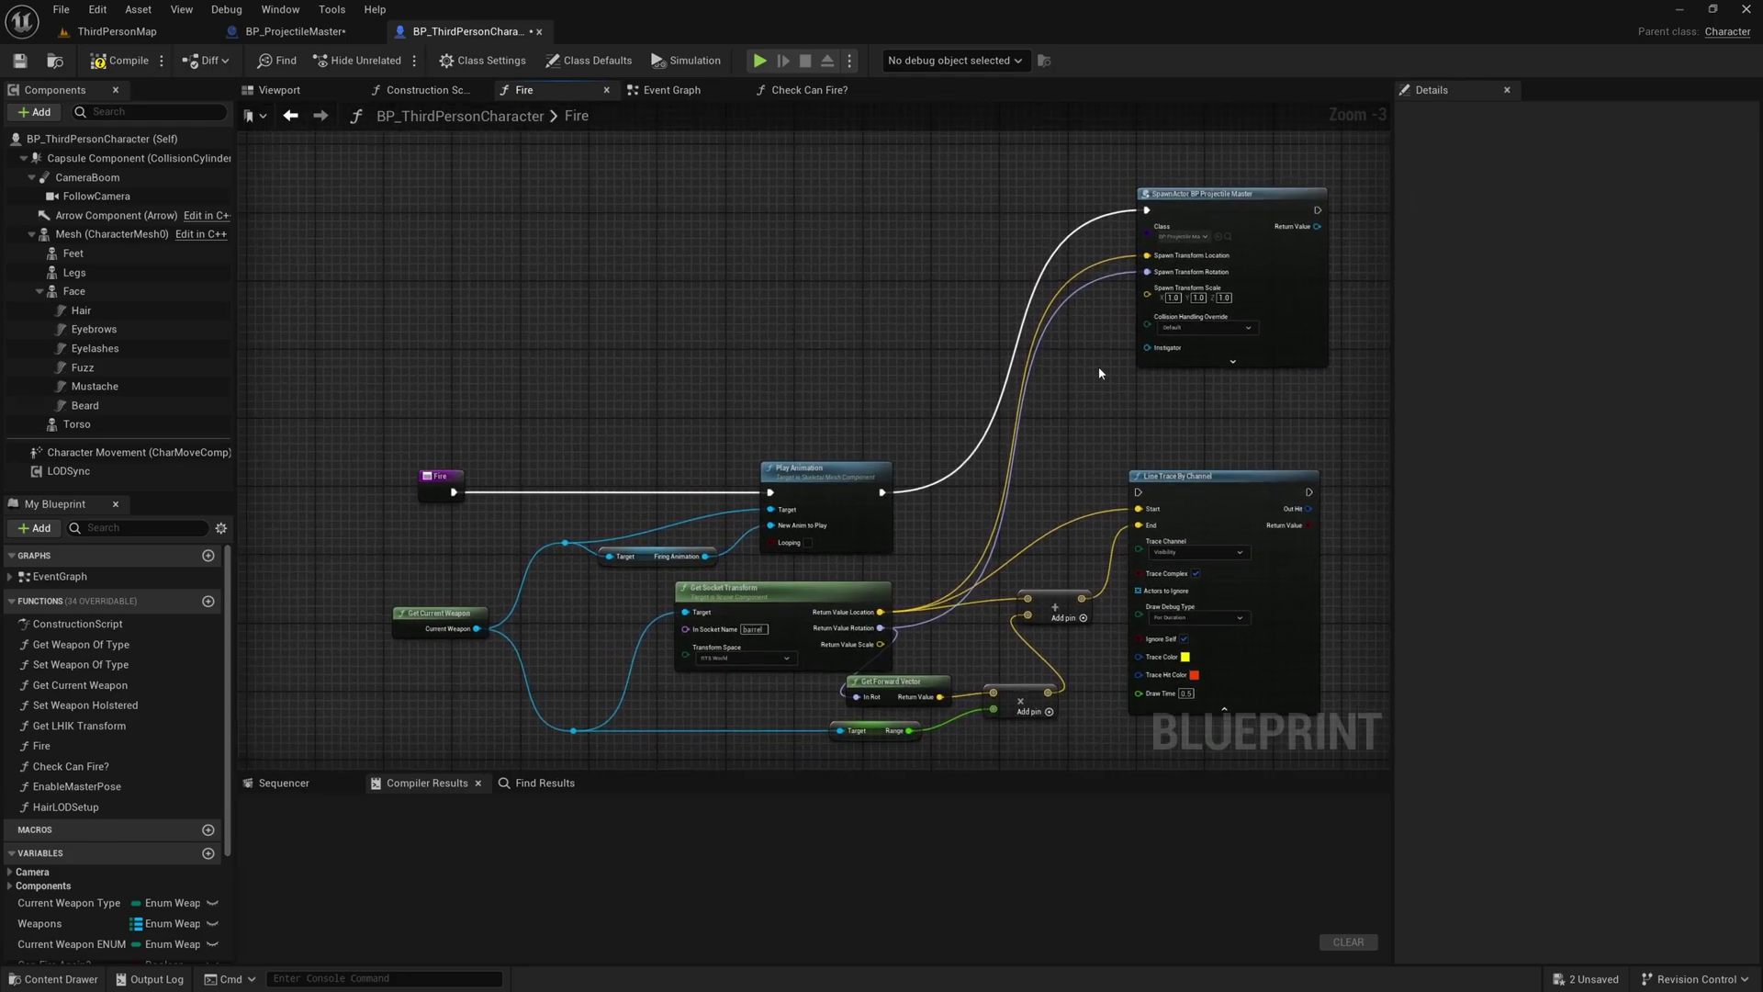
right_drag(1067, 443, 1027, 448)
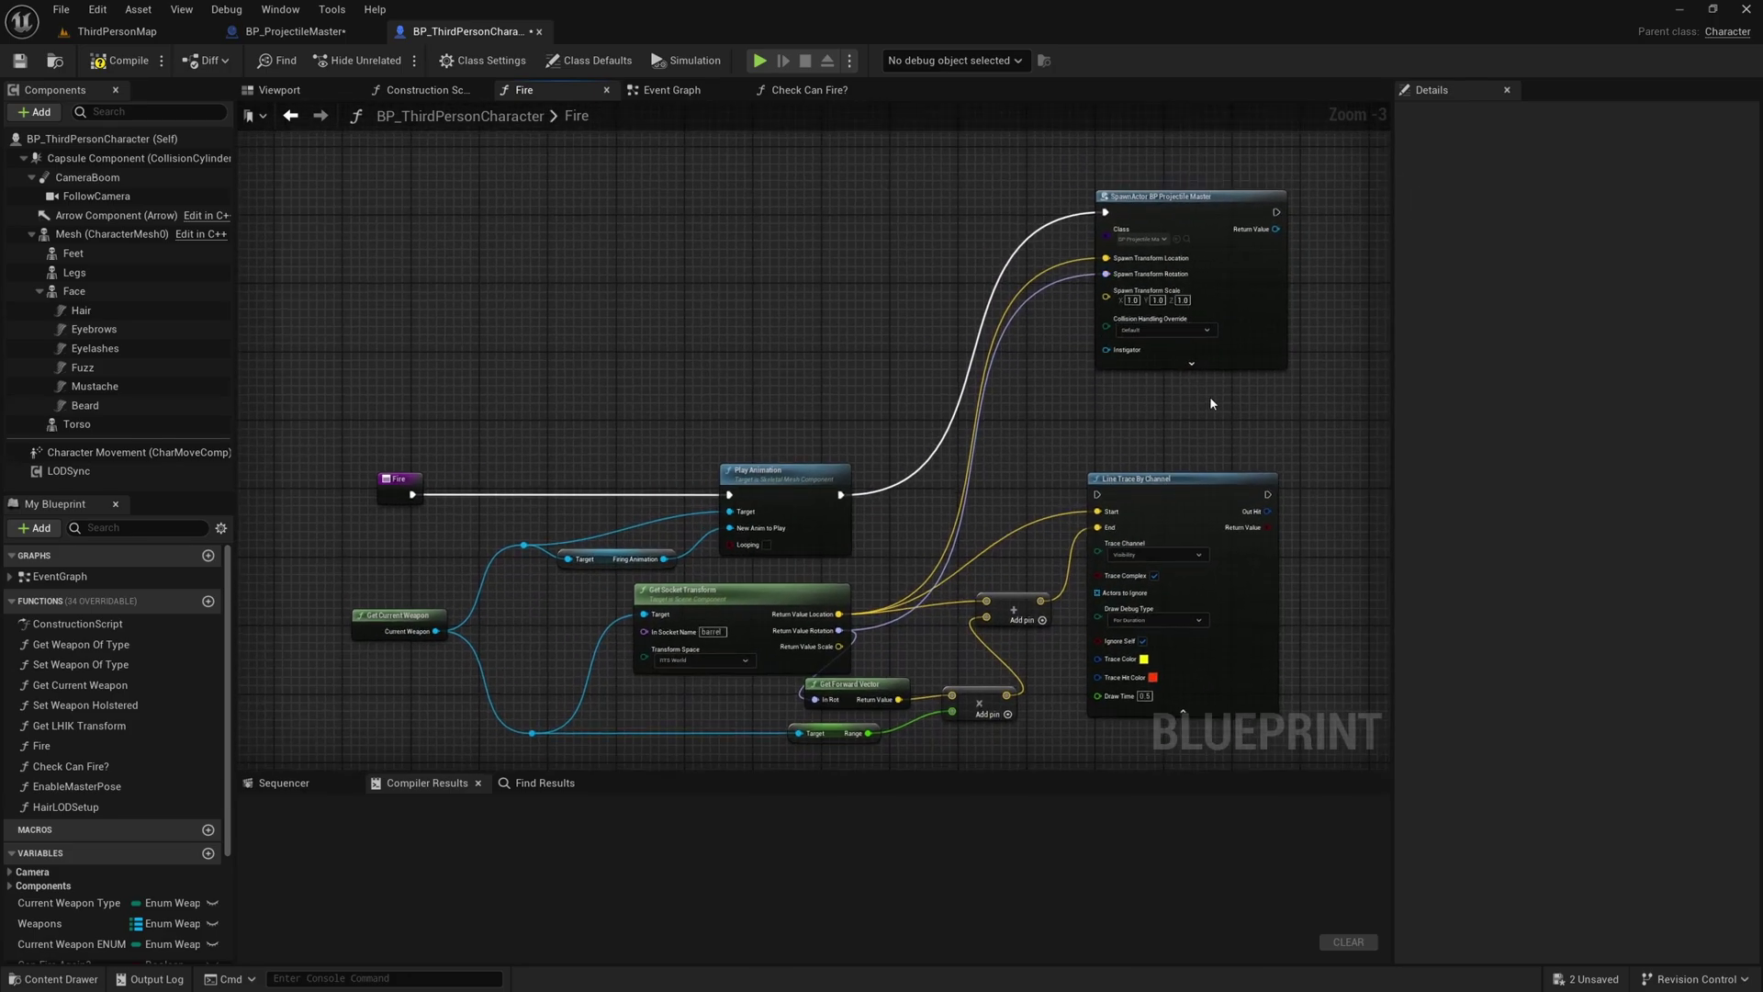
Compile the character Blueprint and start a play session in ThirdPersonMap.
click(110, 62)
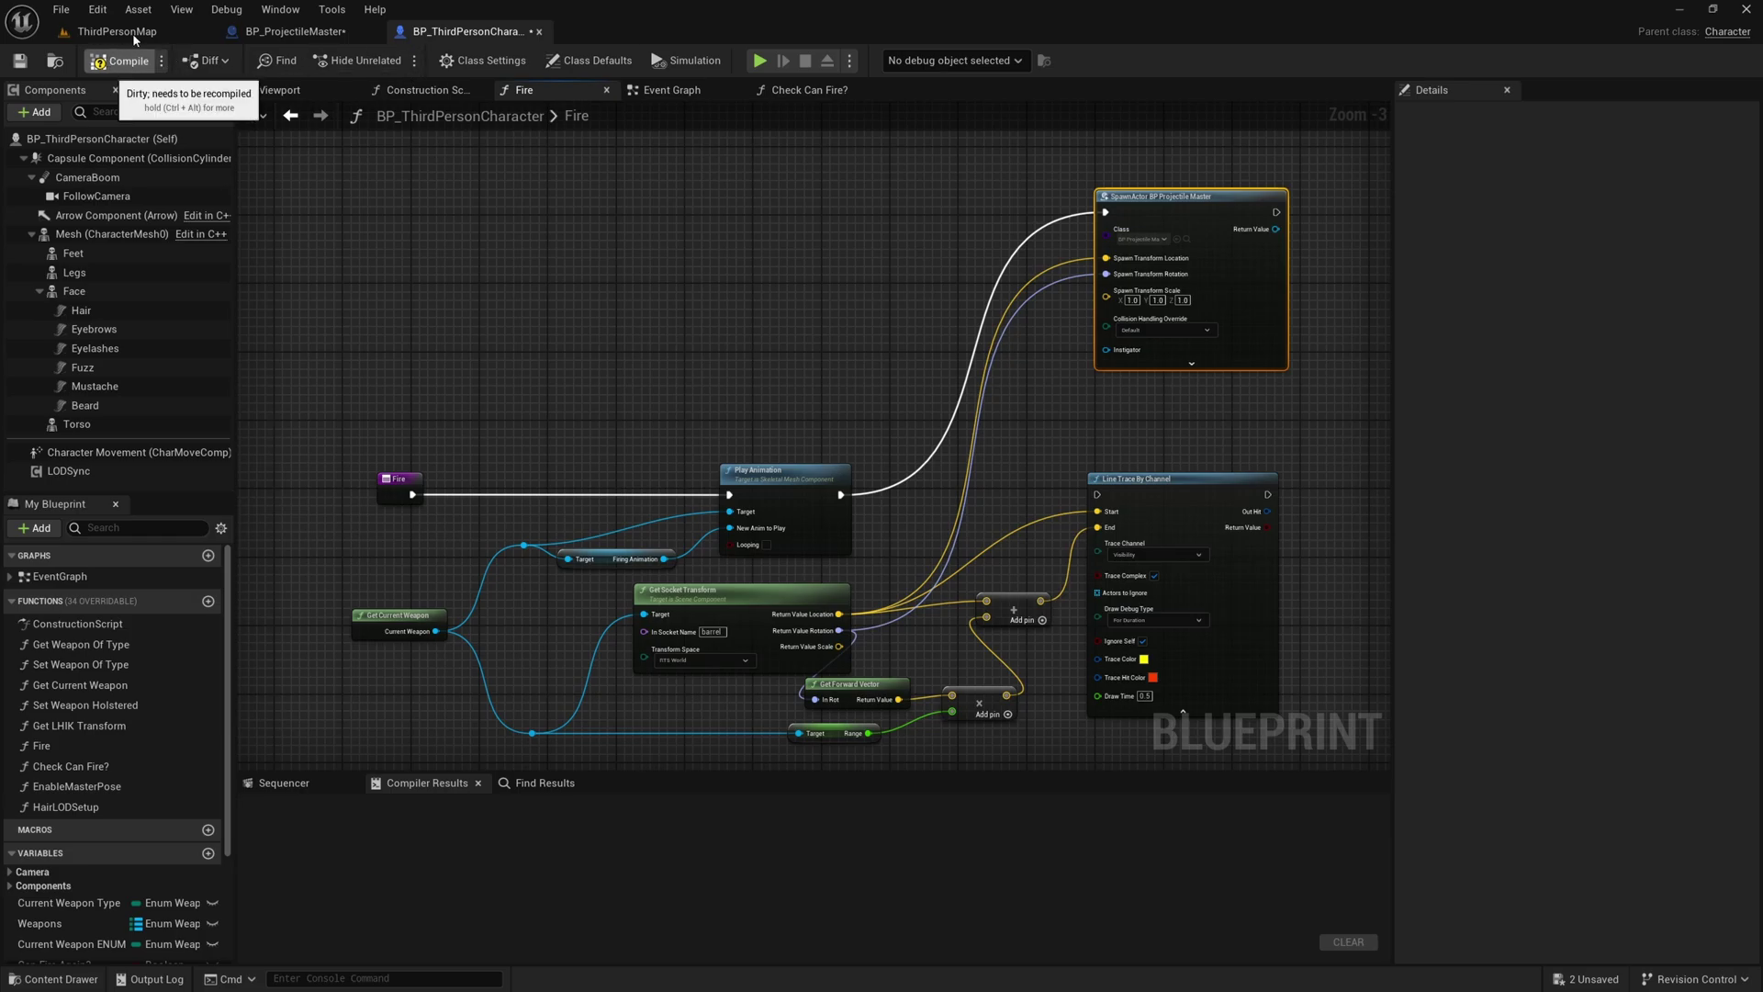
click(115, 31)
key(alt+p)
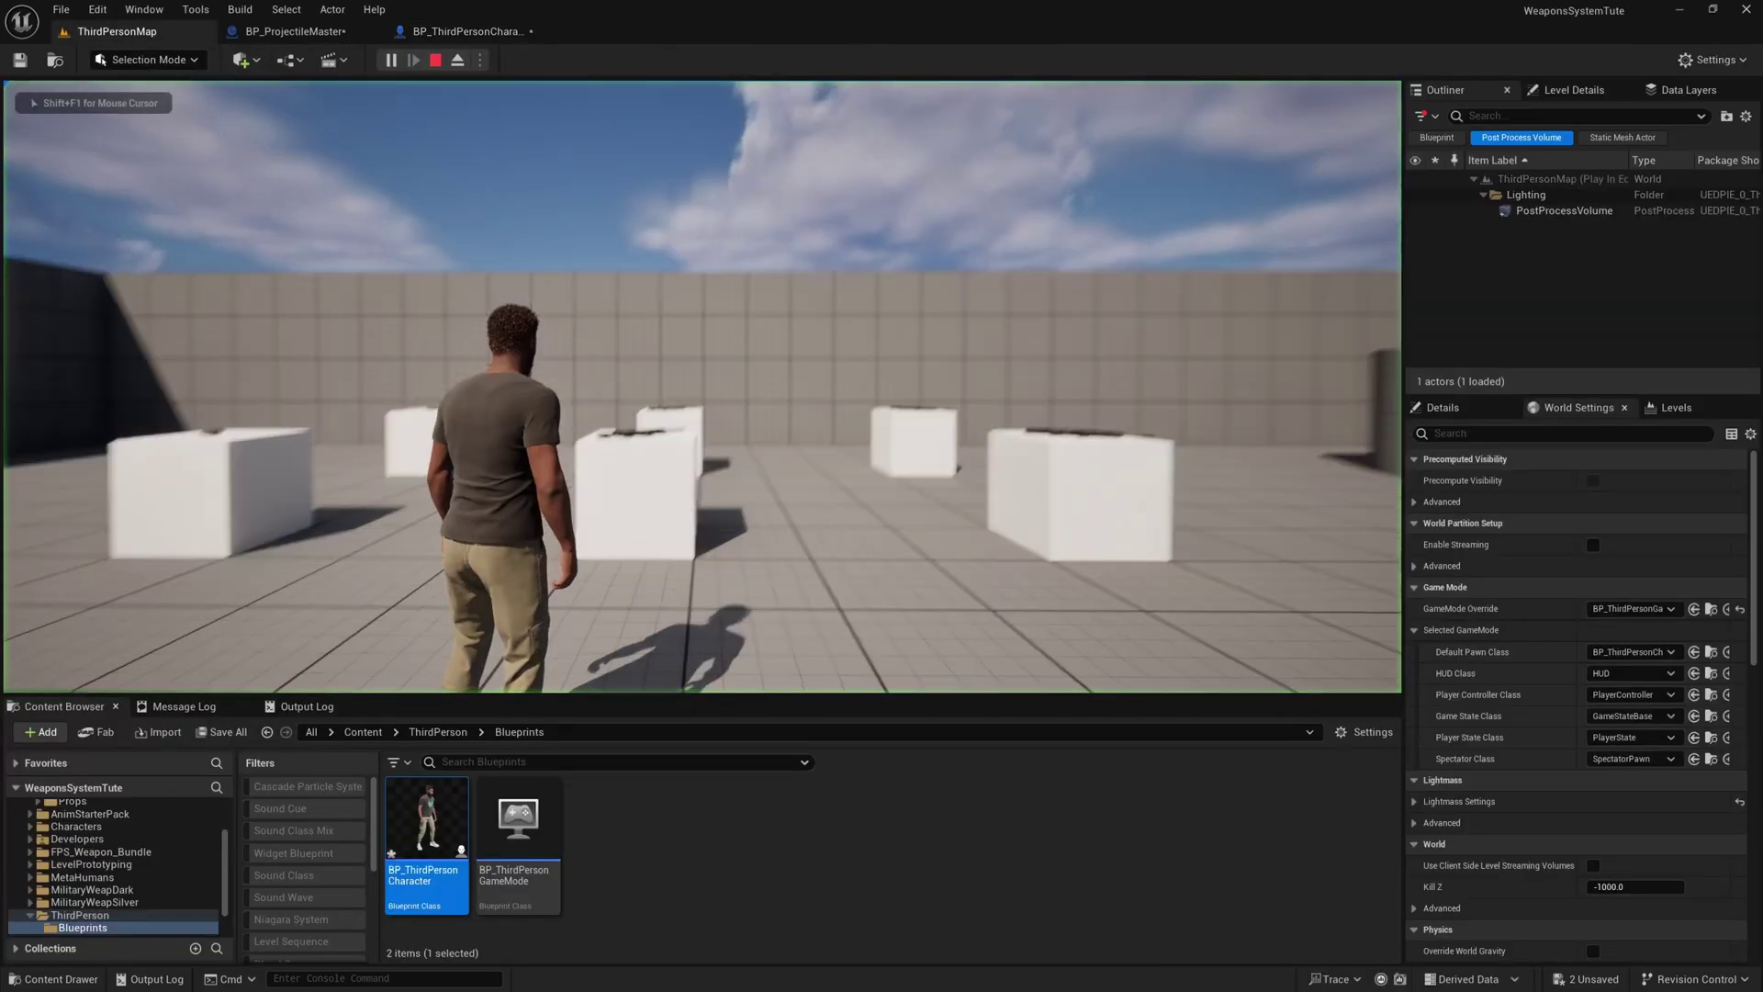
Playtest the projectile firing by shooting the rifle in several directions while moving around the arena, and end the play session.
key(w)
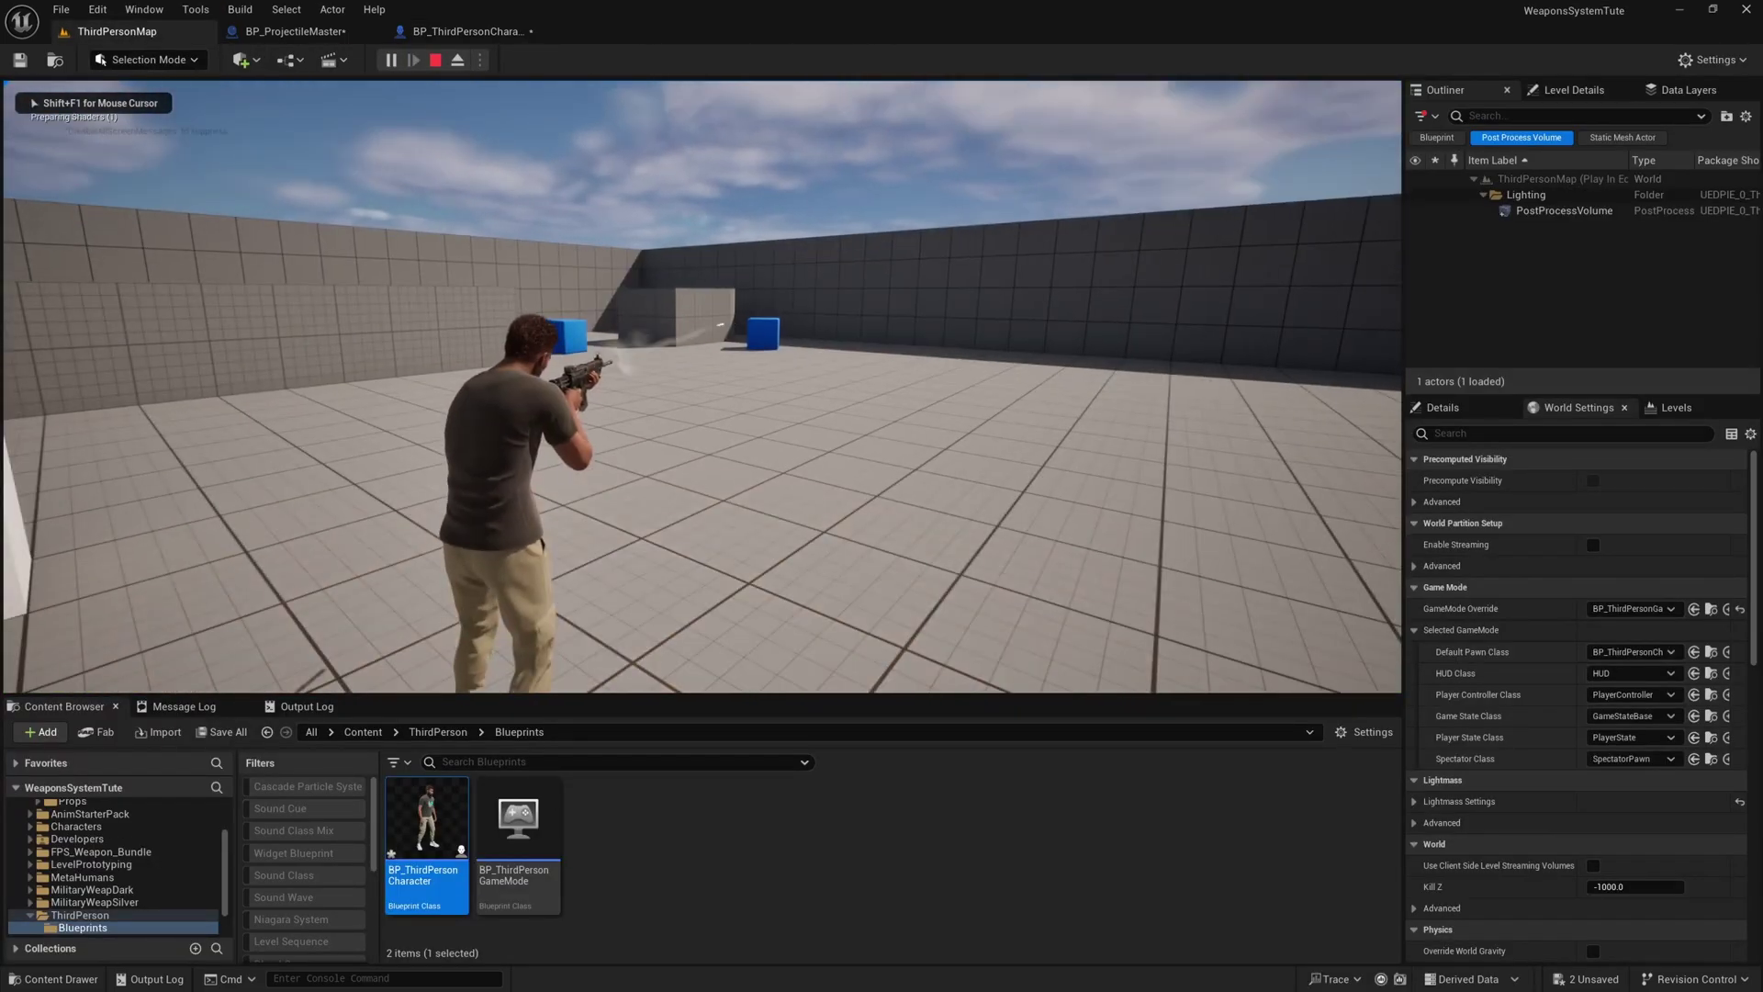
click(703, 386)
click(702, 386)
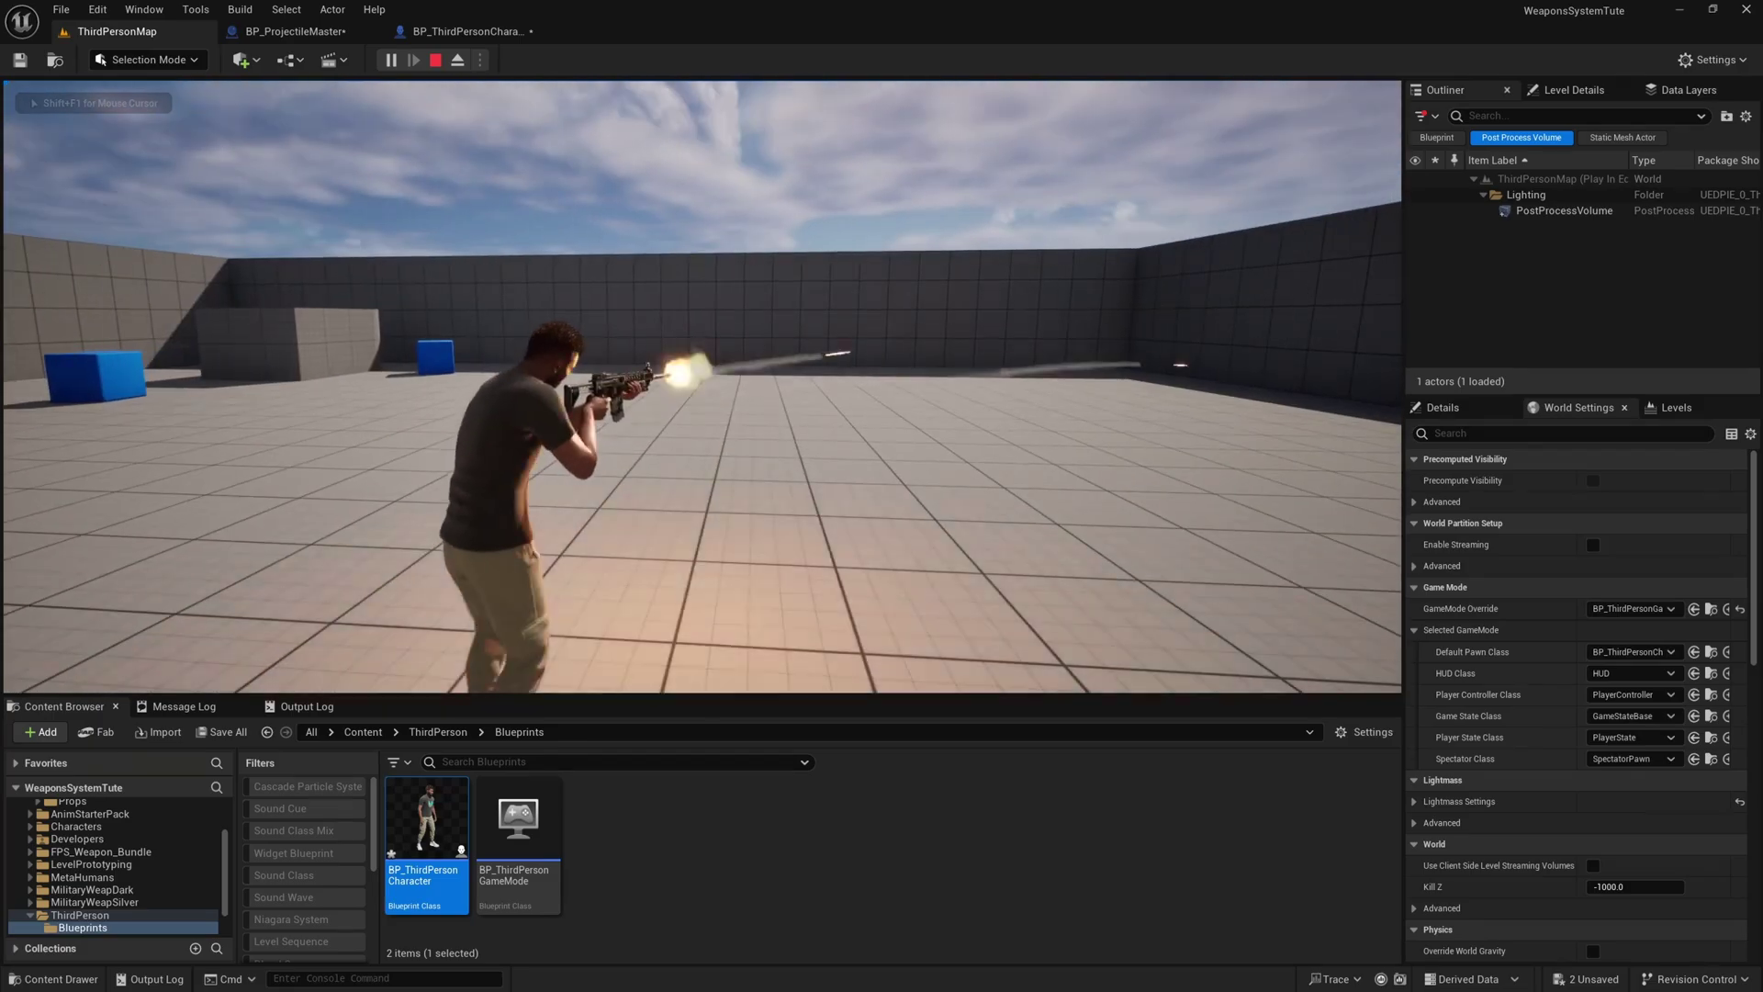
click(703, 385)
click(702, 386)
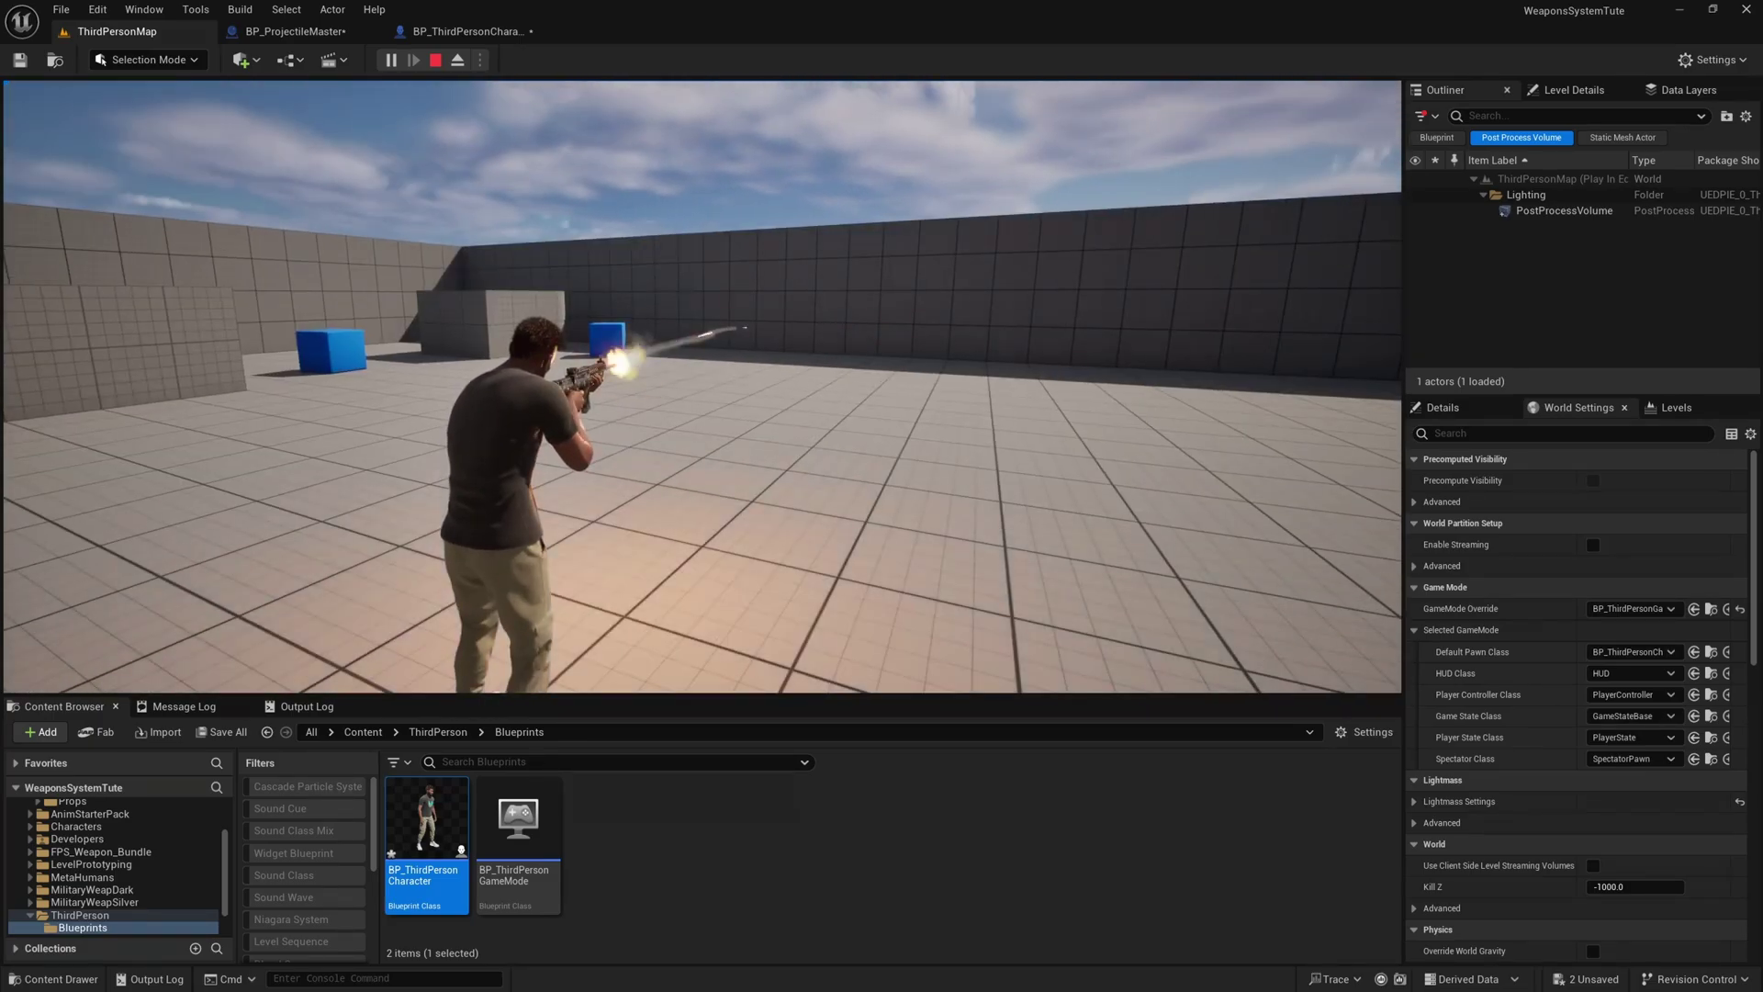
key(w)
click(702, 385)
click(703, 386)
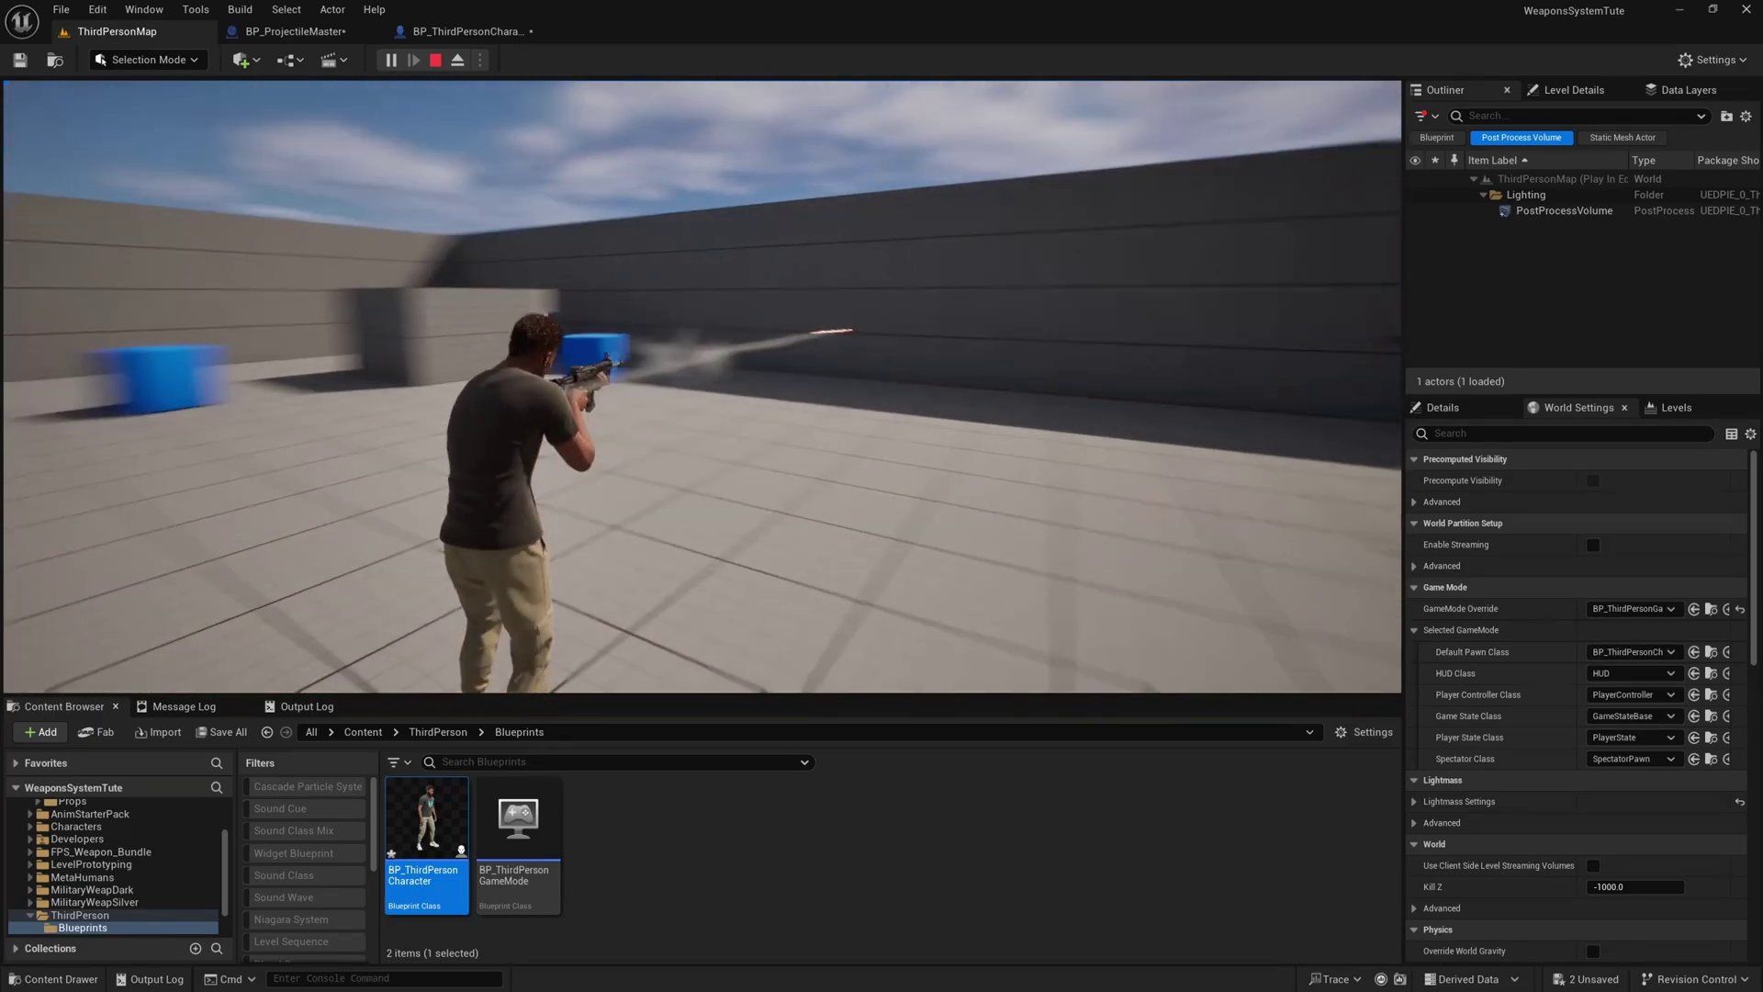
key(s)
key(a)
key(w)
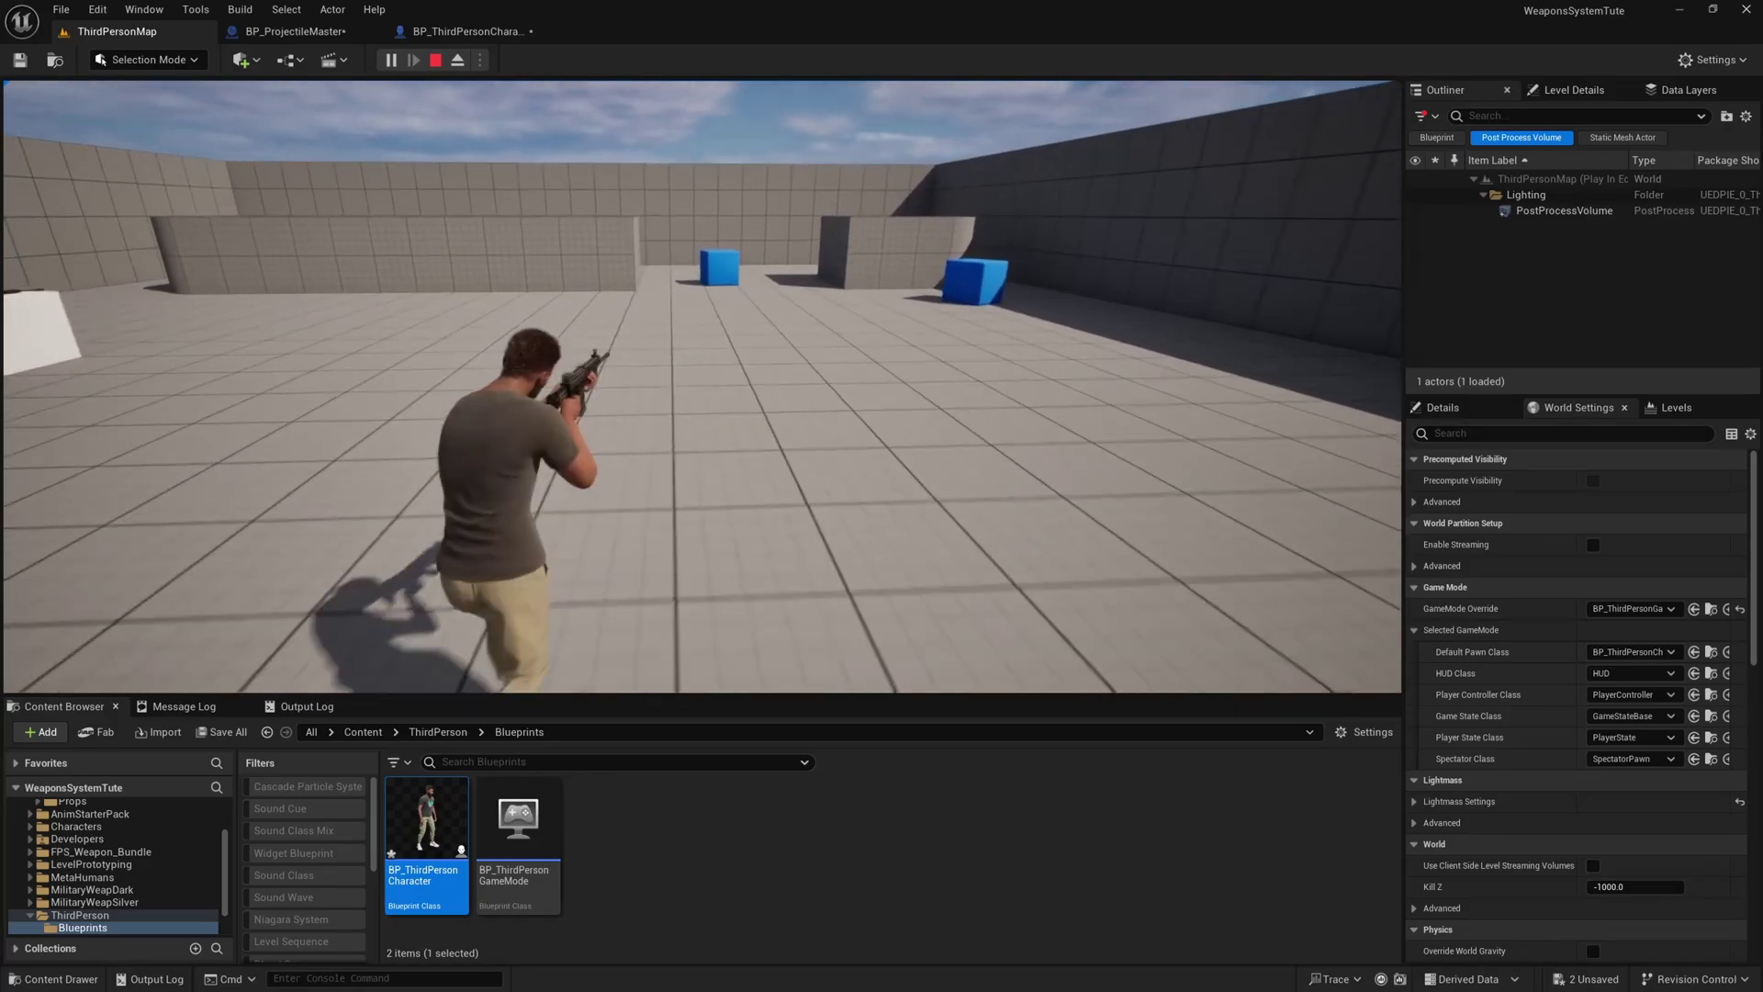
click(703, 386)
click(703, 385)
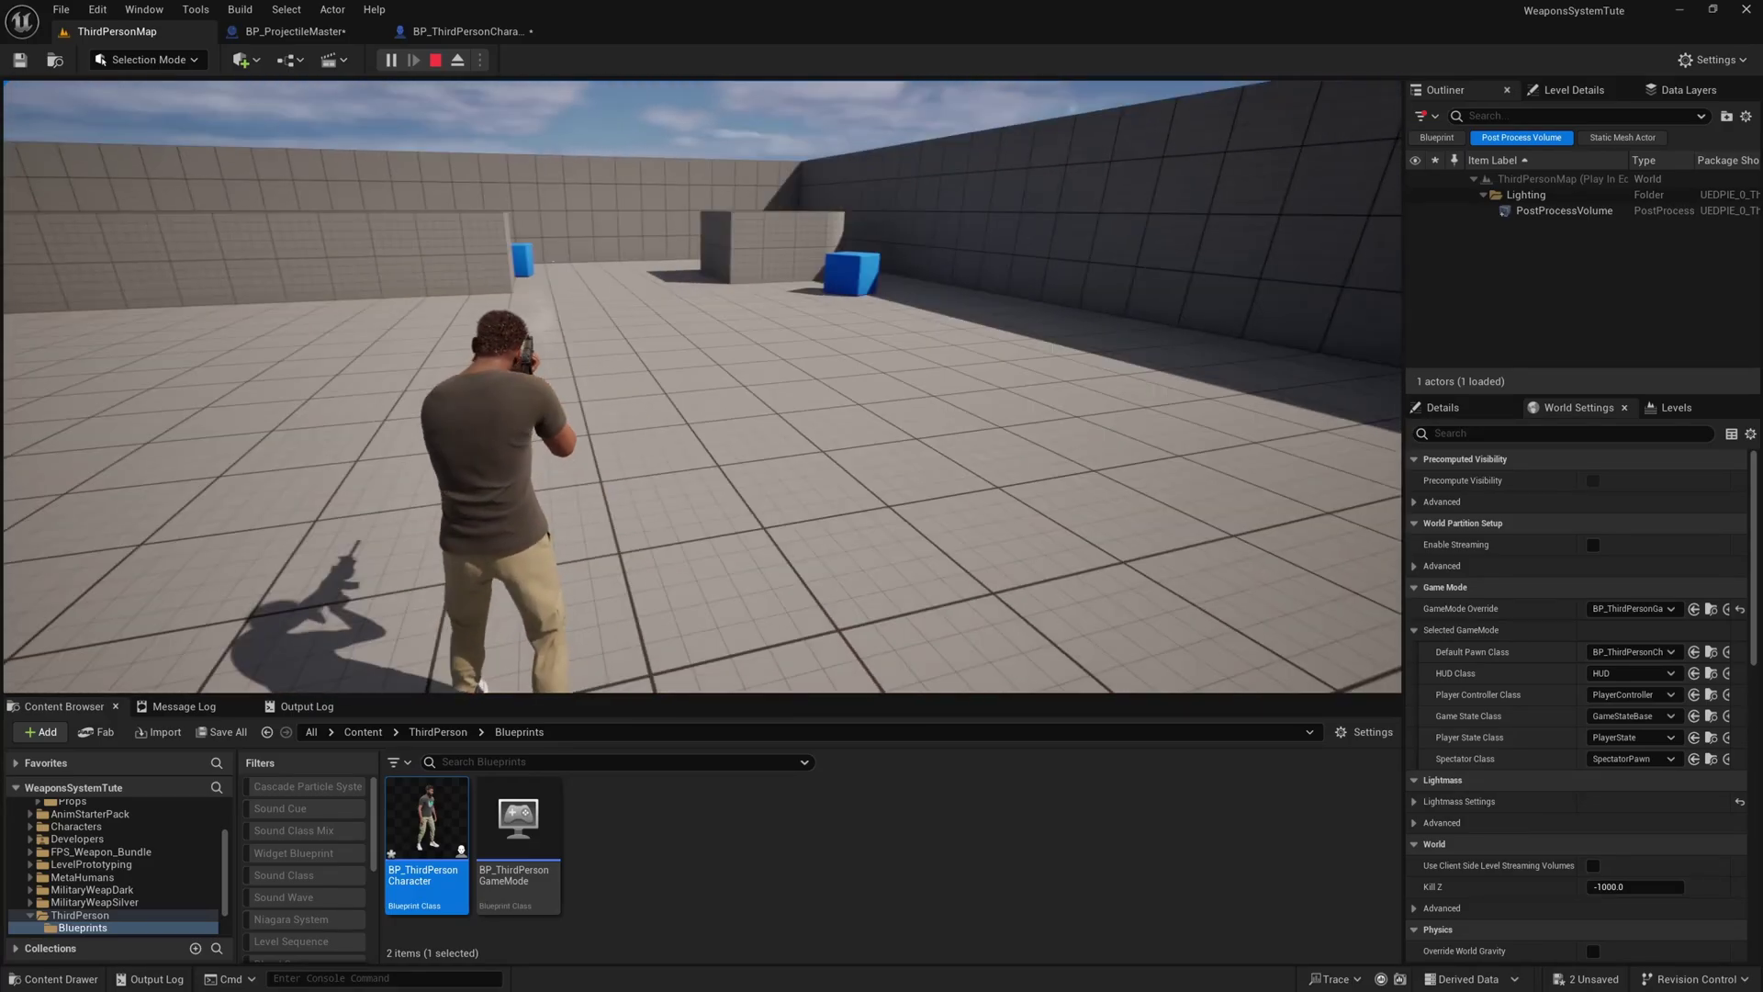
click(703, 385)
click(703, 385)
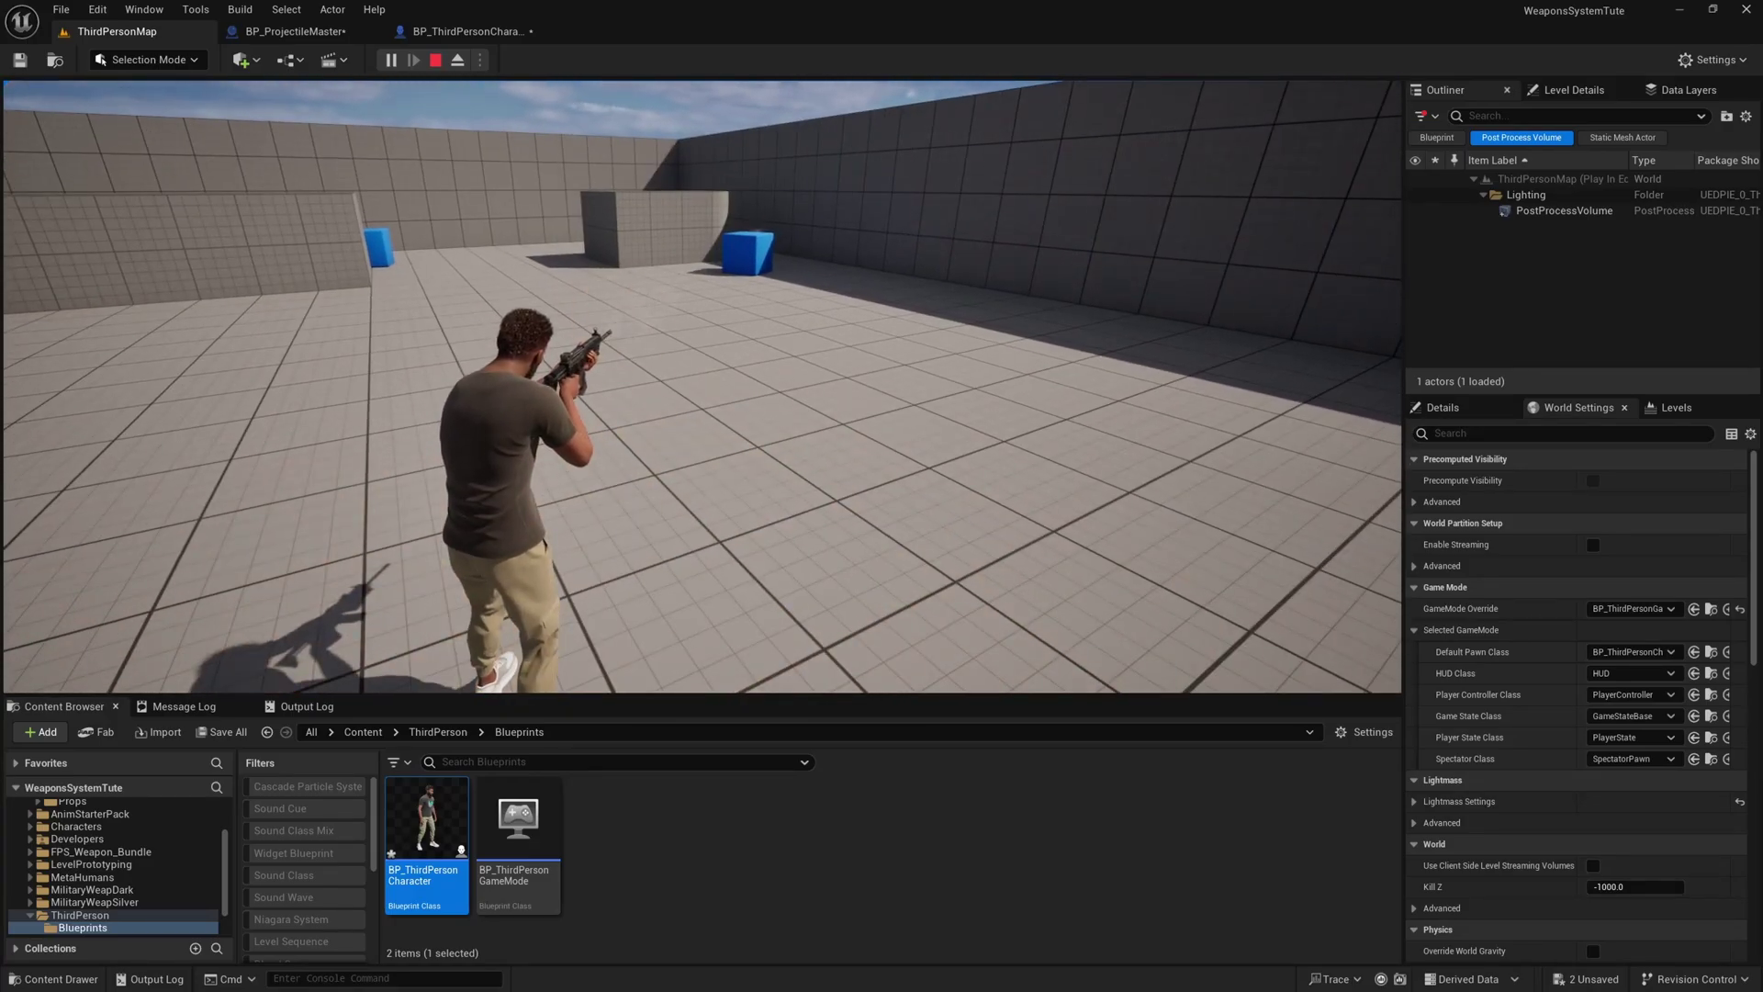
click(703, 385)
key(a)
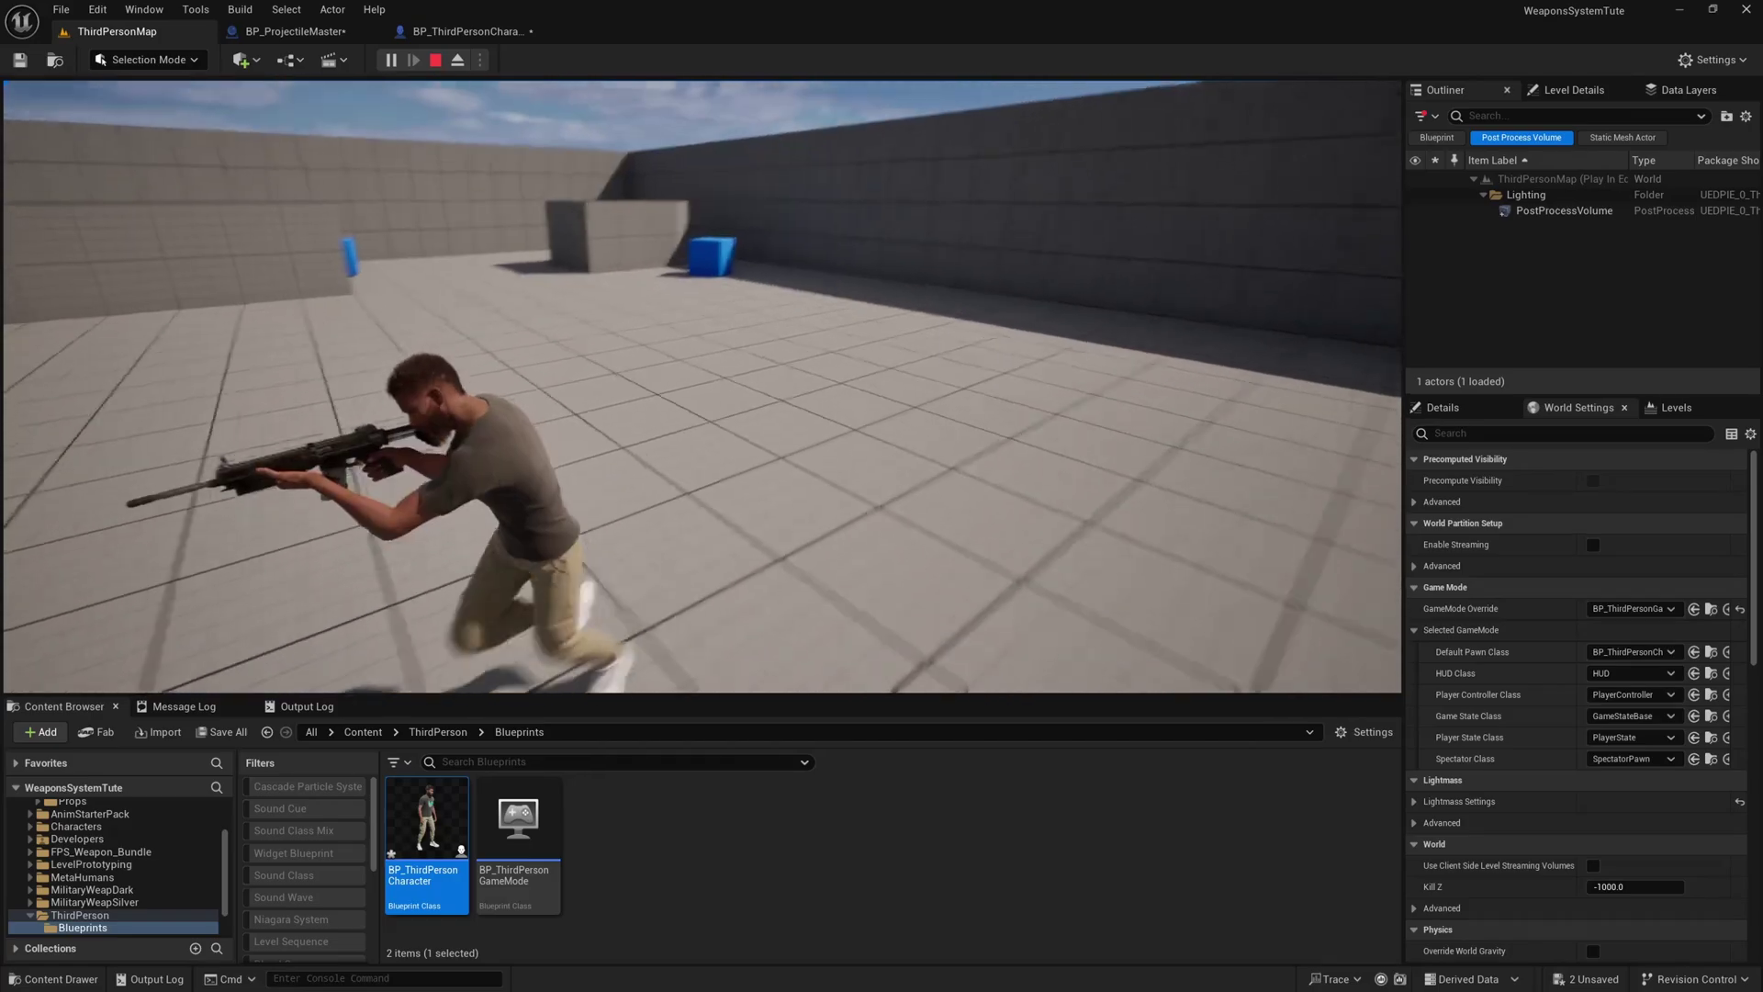
click(703, 385)
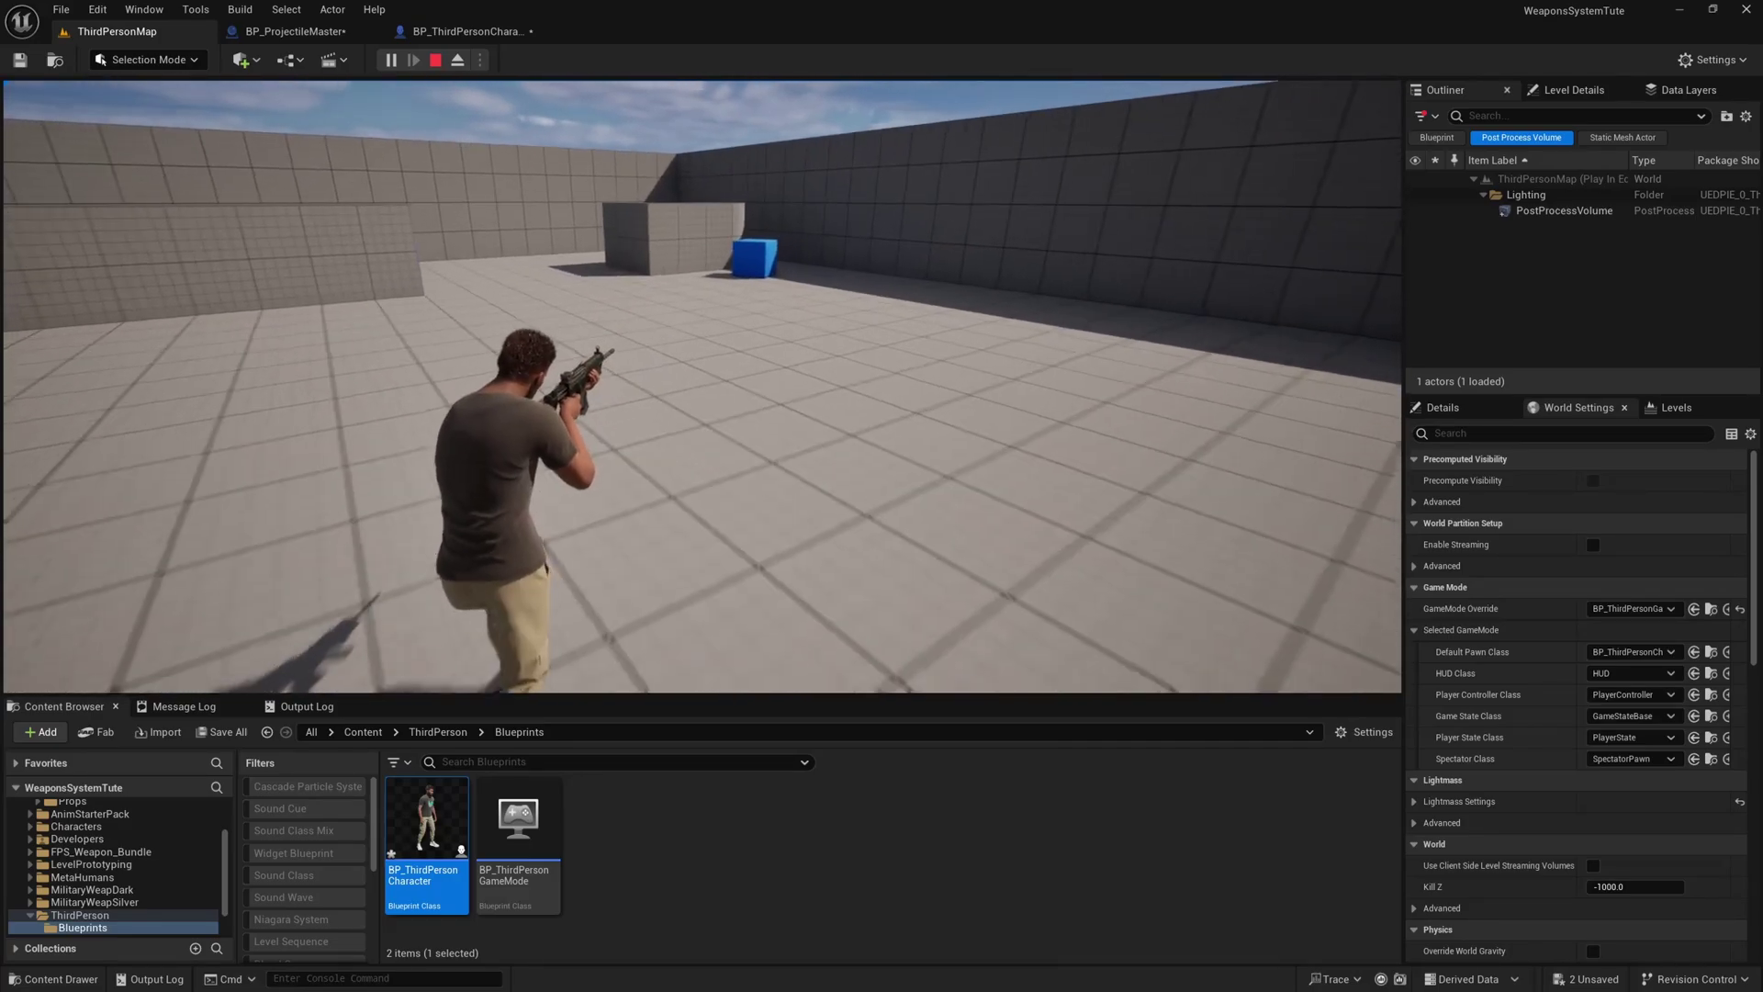
click(702, 386)
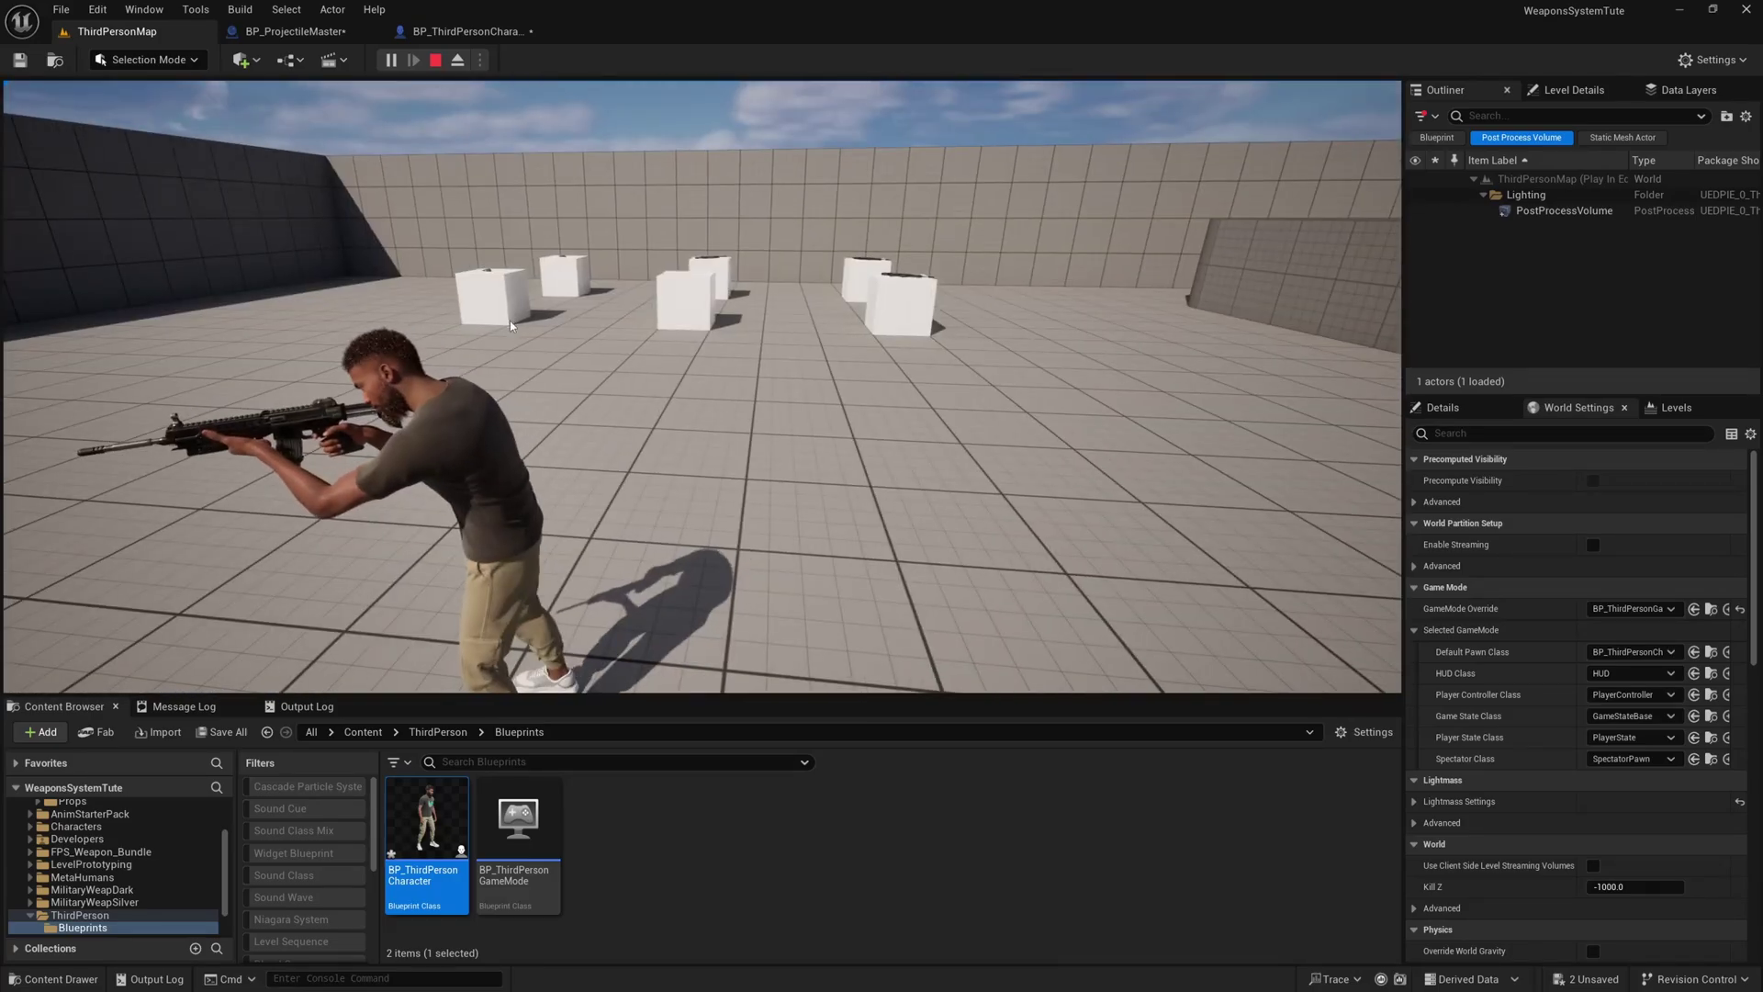
key(Escape)
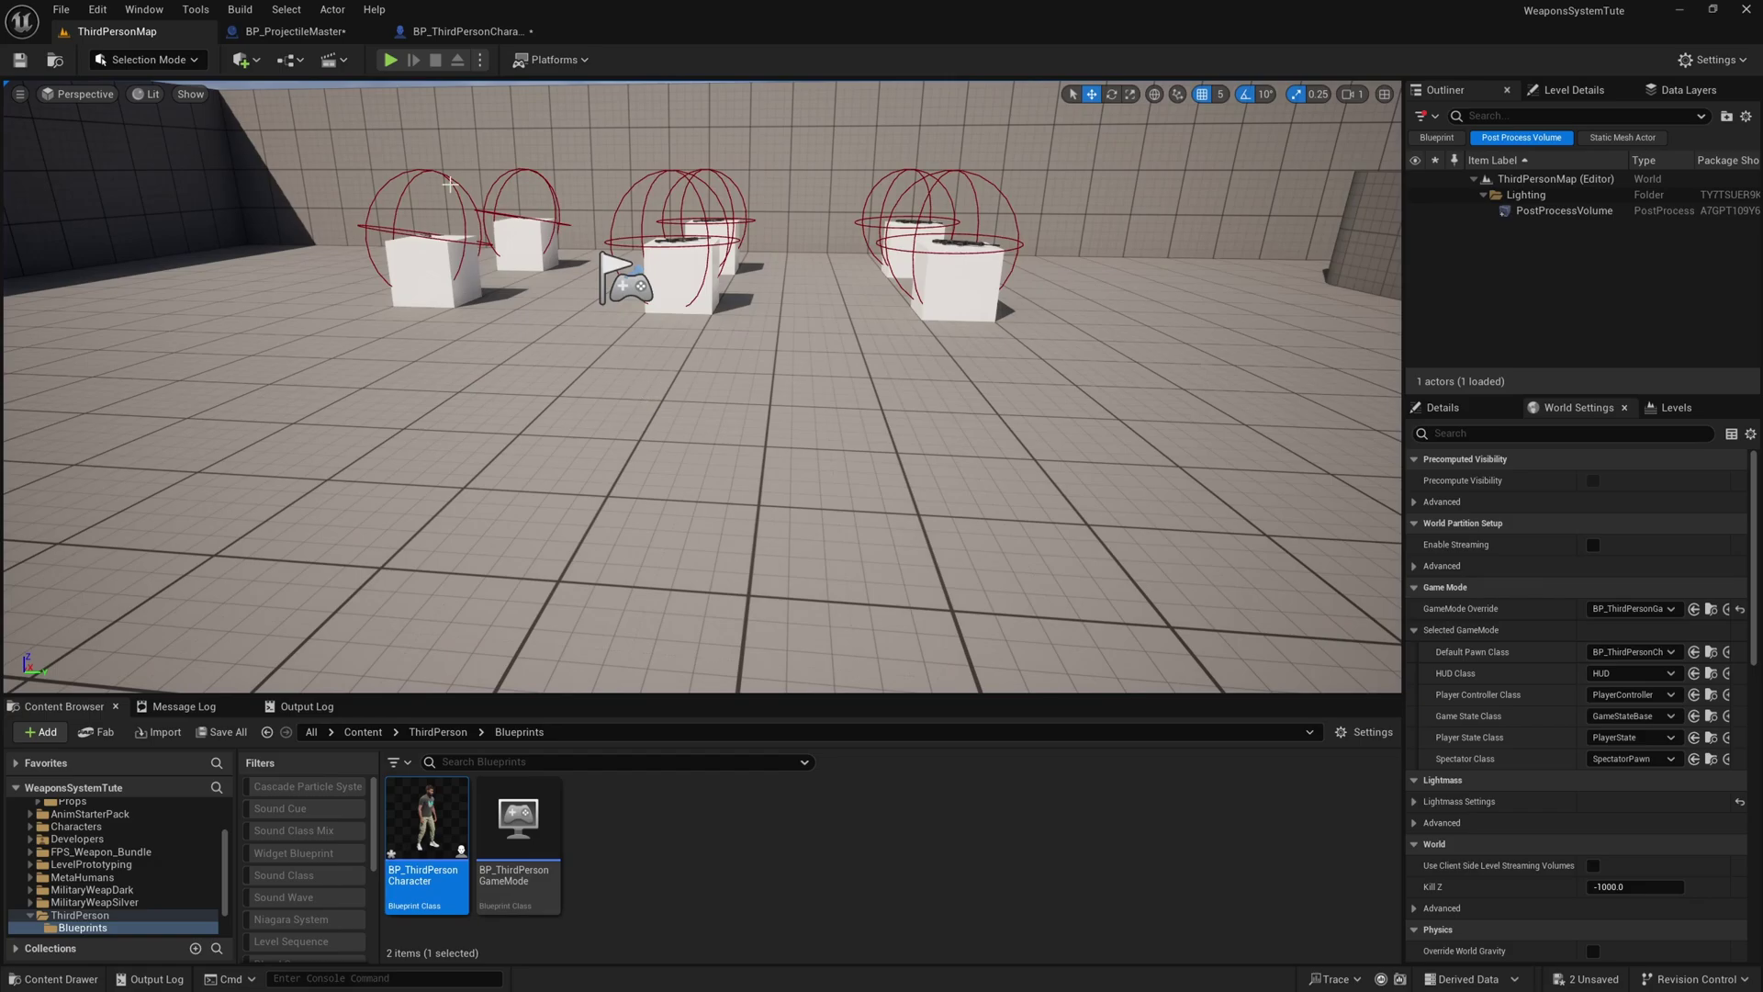
Swap the StaticMesh of BP_ProjectileMaster to RocketLauncherA_Ammo and rotate it 90° to a Y rotation of 0 so it points forward.
click(300, 38)
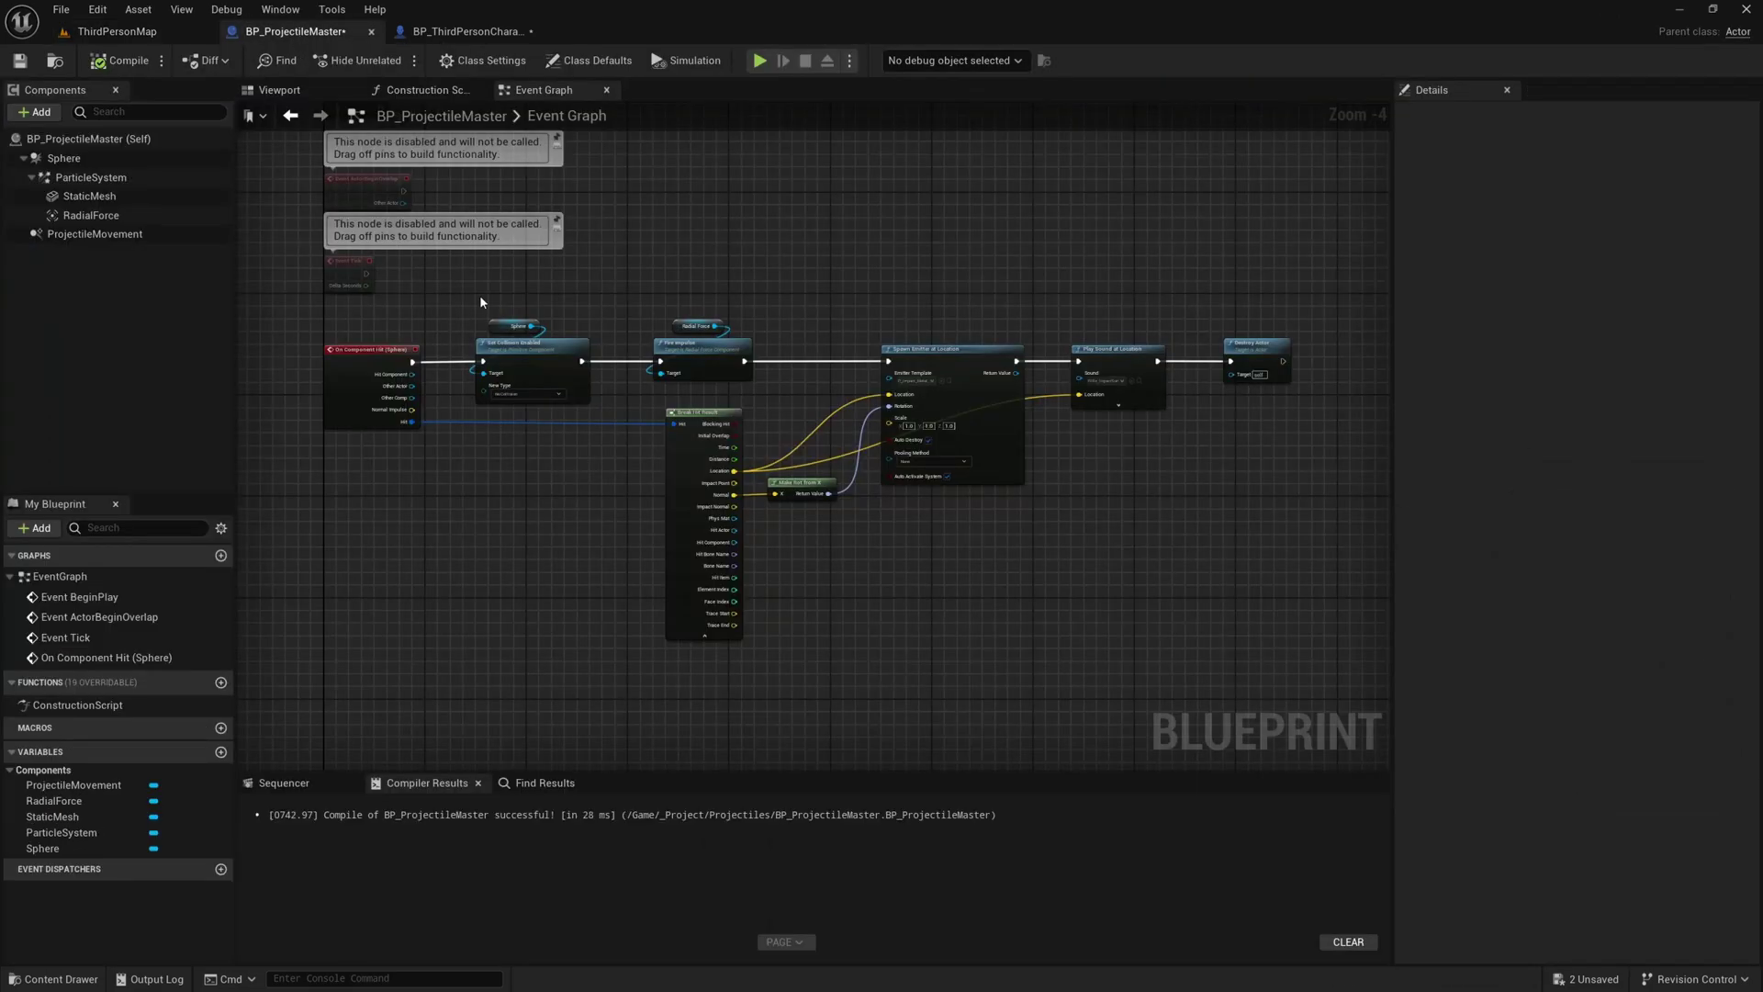
click(278, 90)
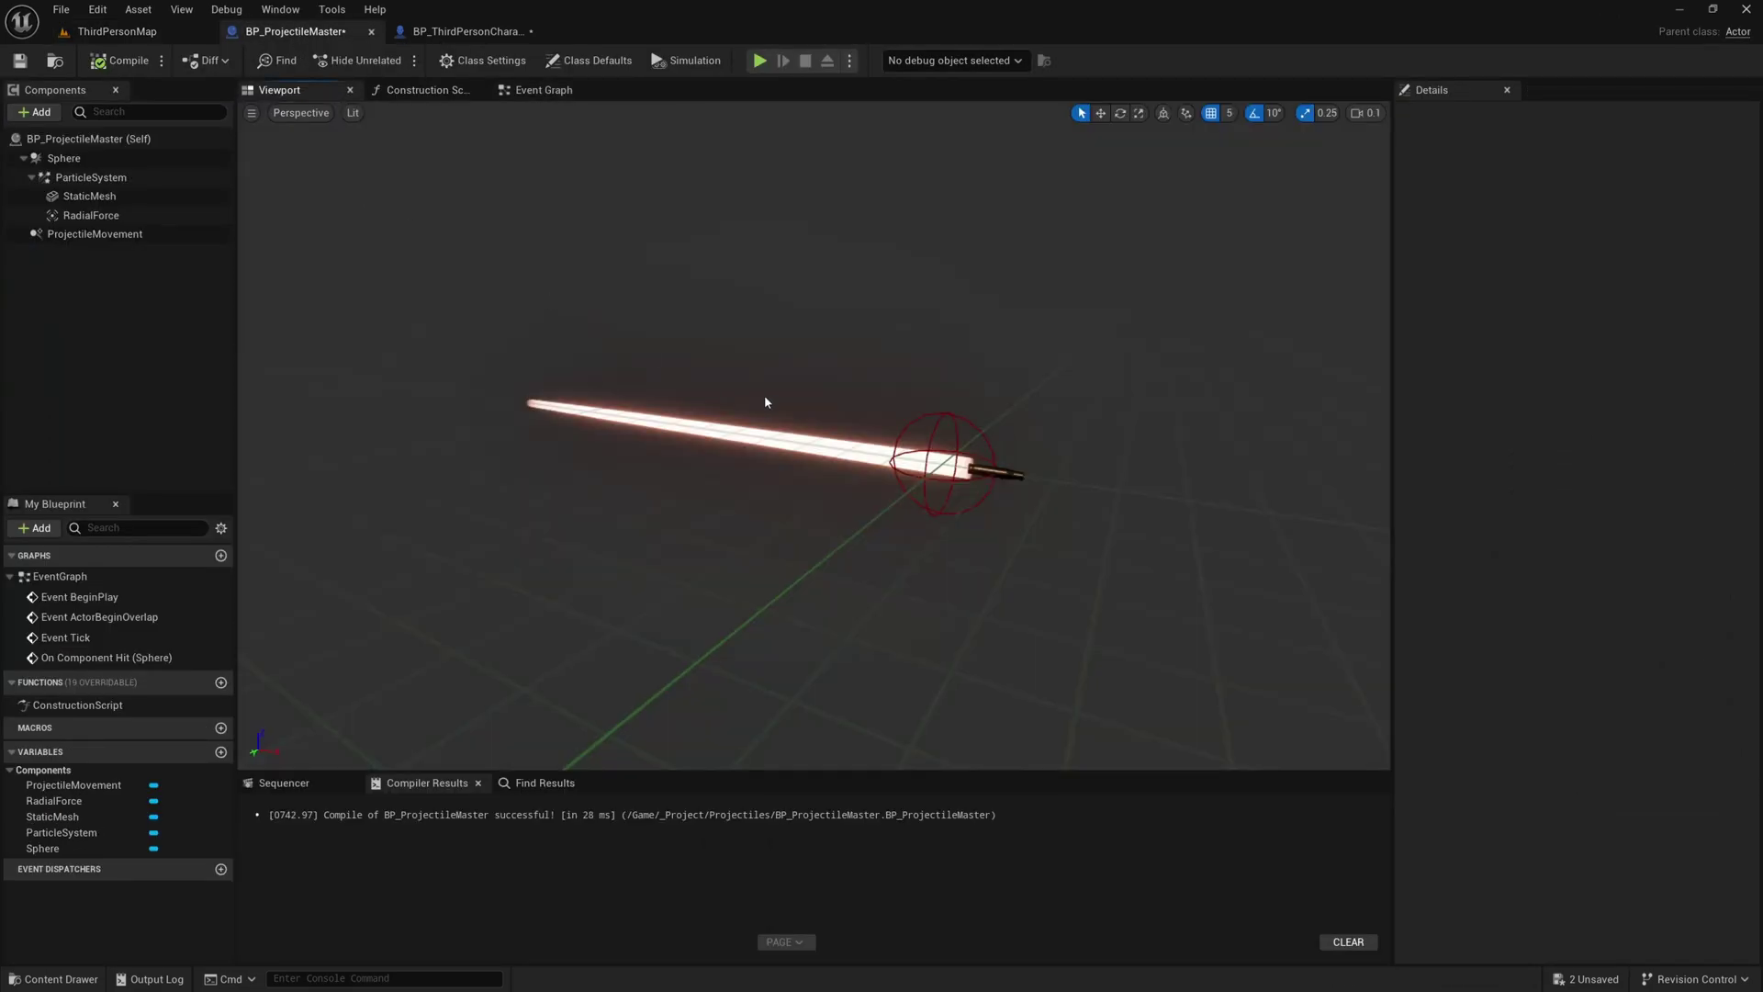
click(92, 196)
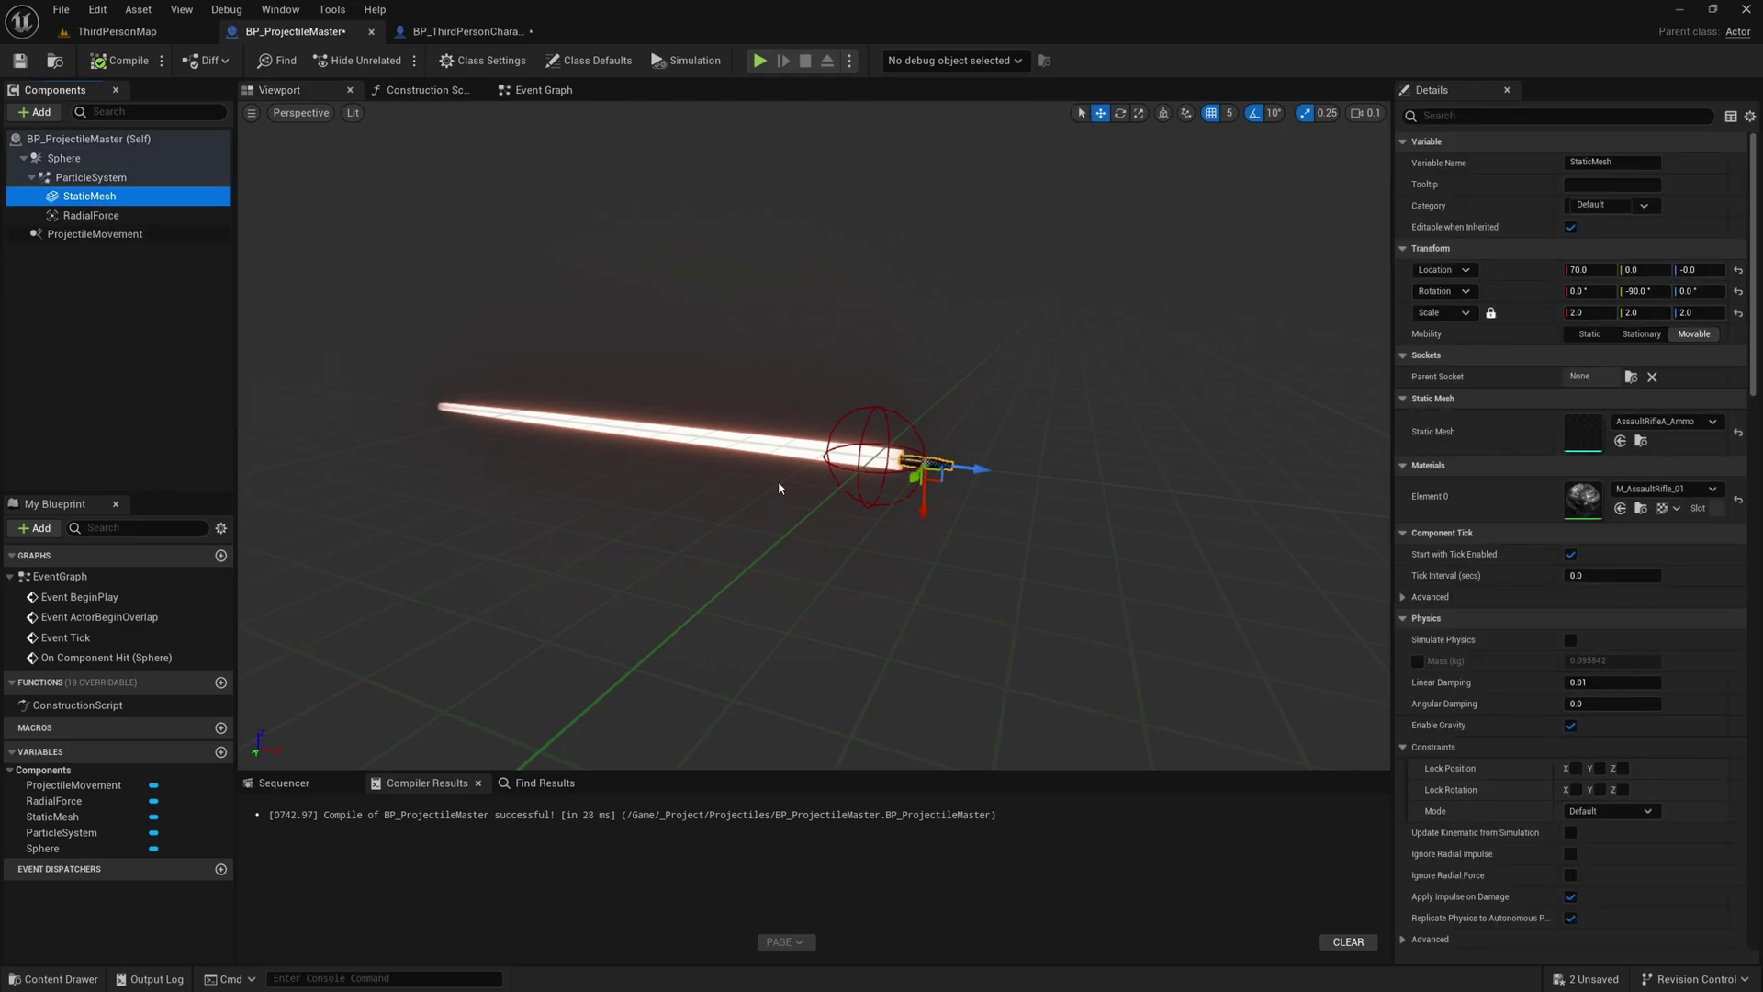
click(1648, 422)
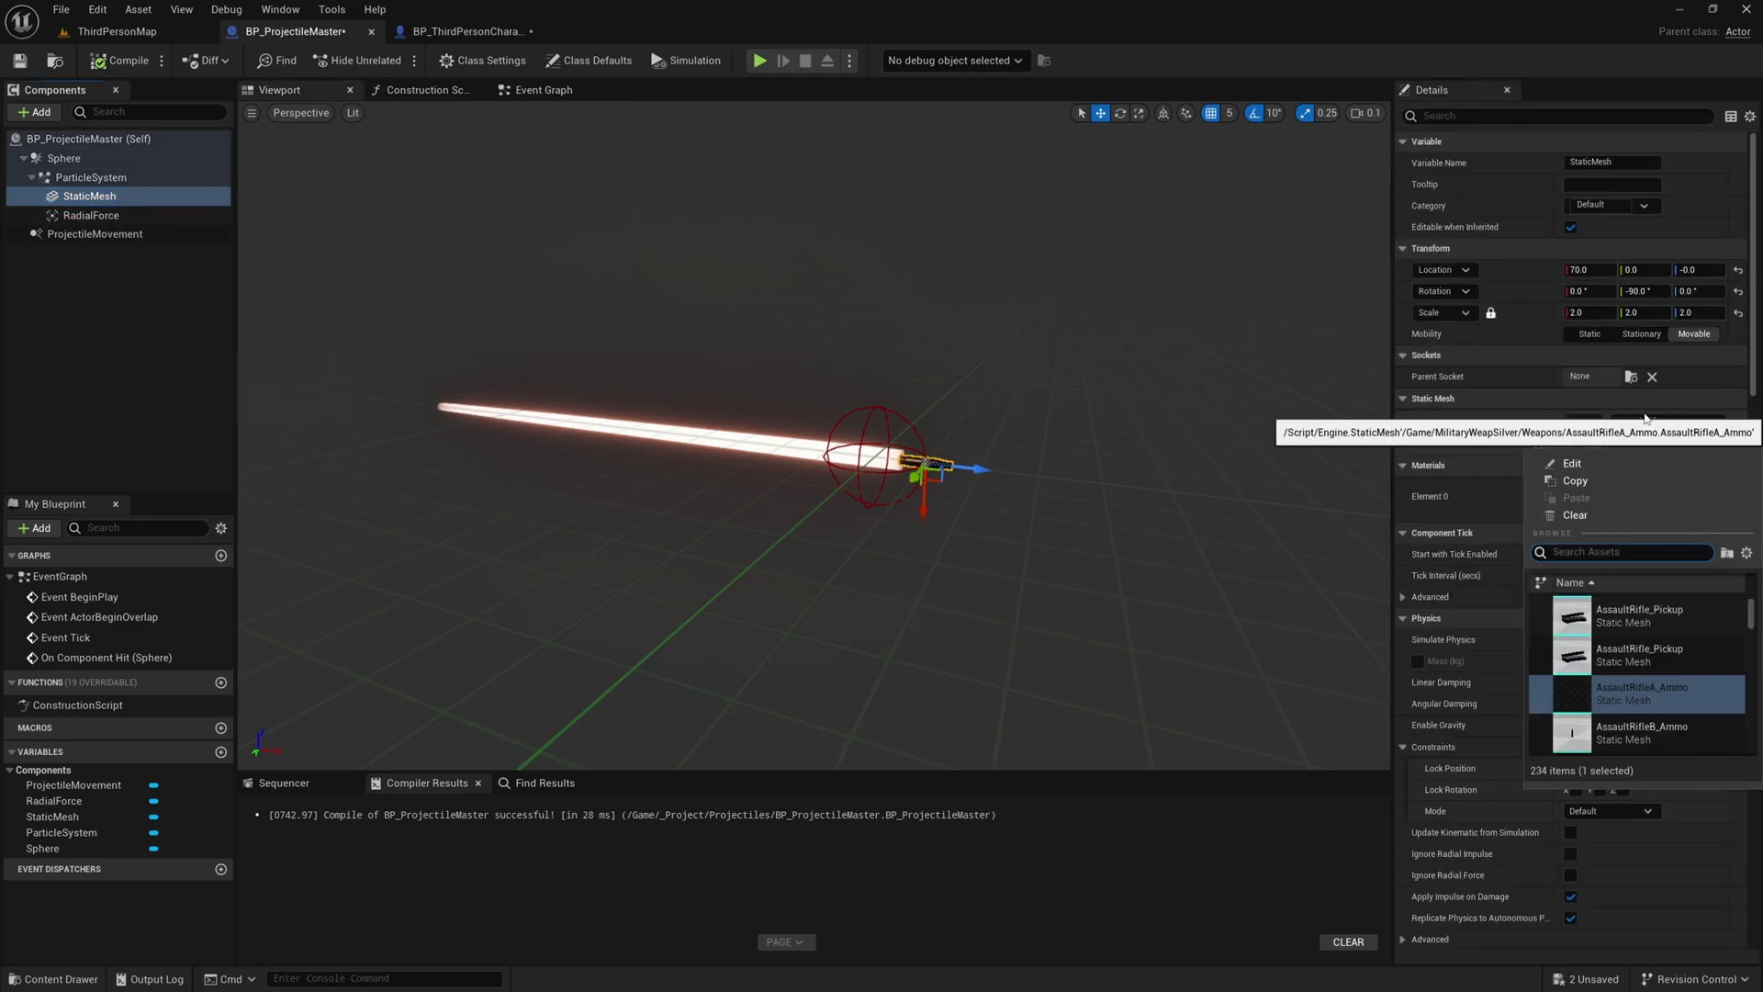
text(rocket)
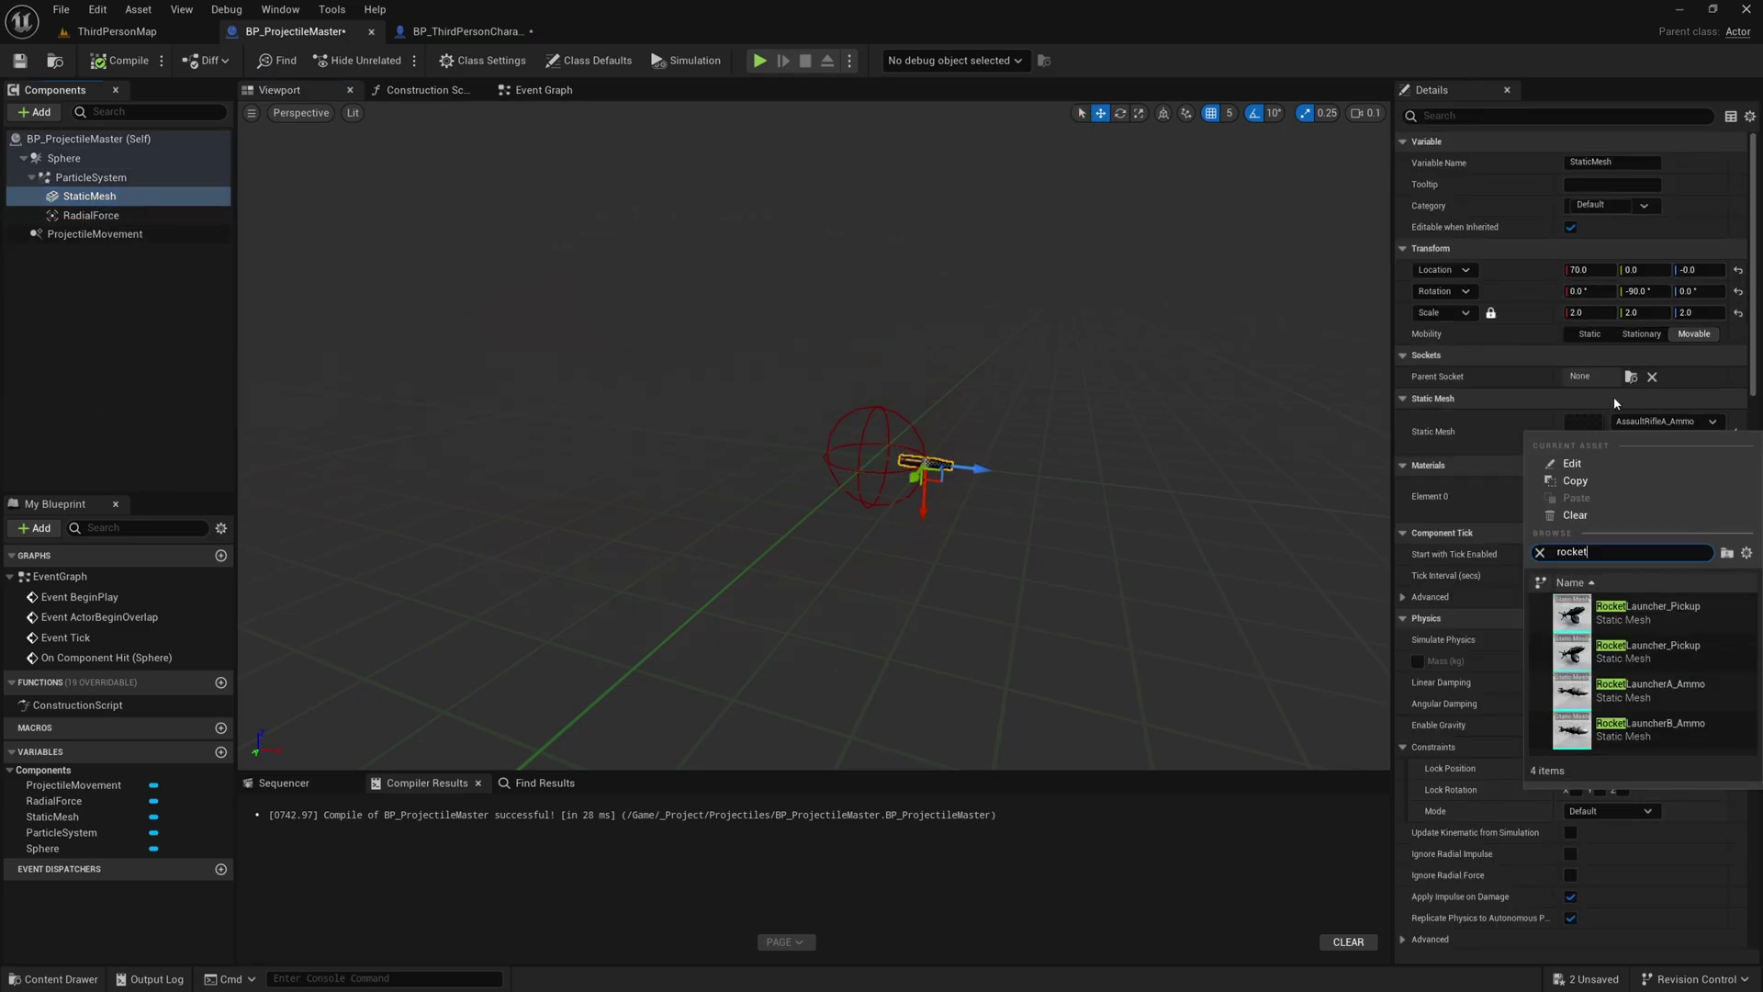
click(1707, 691)
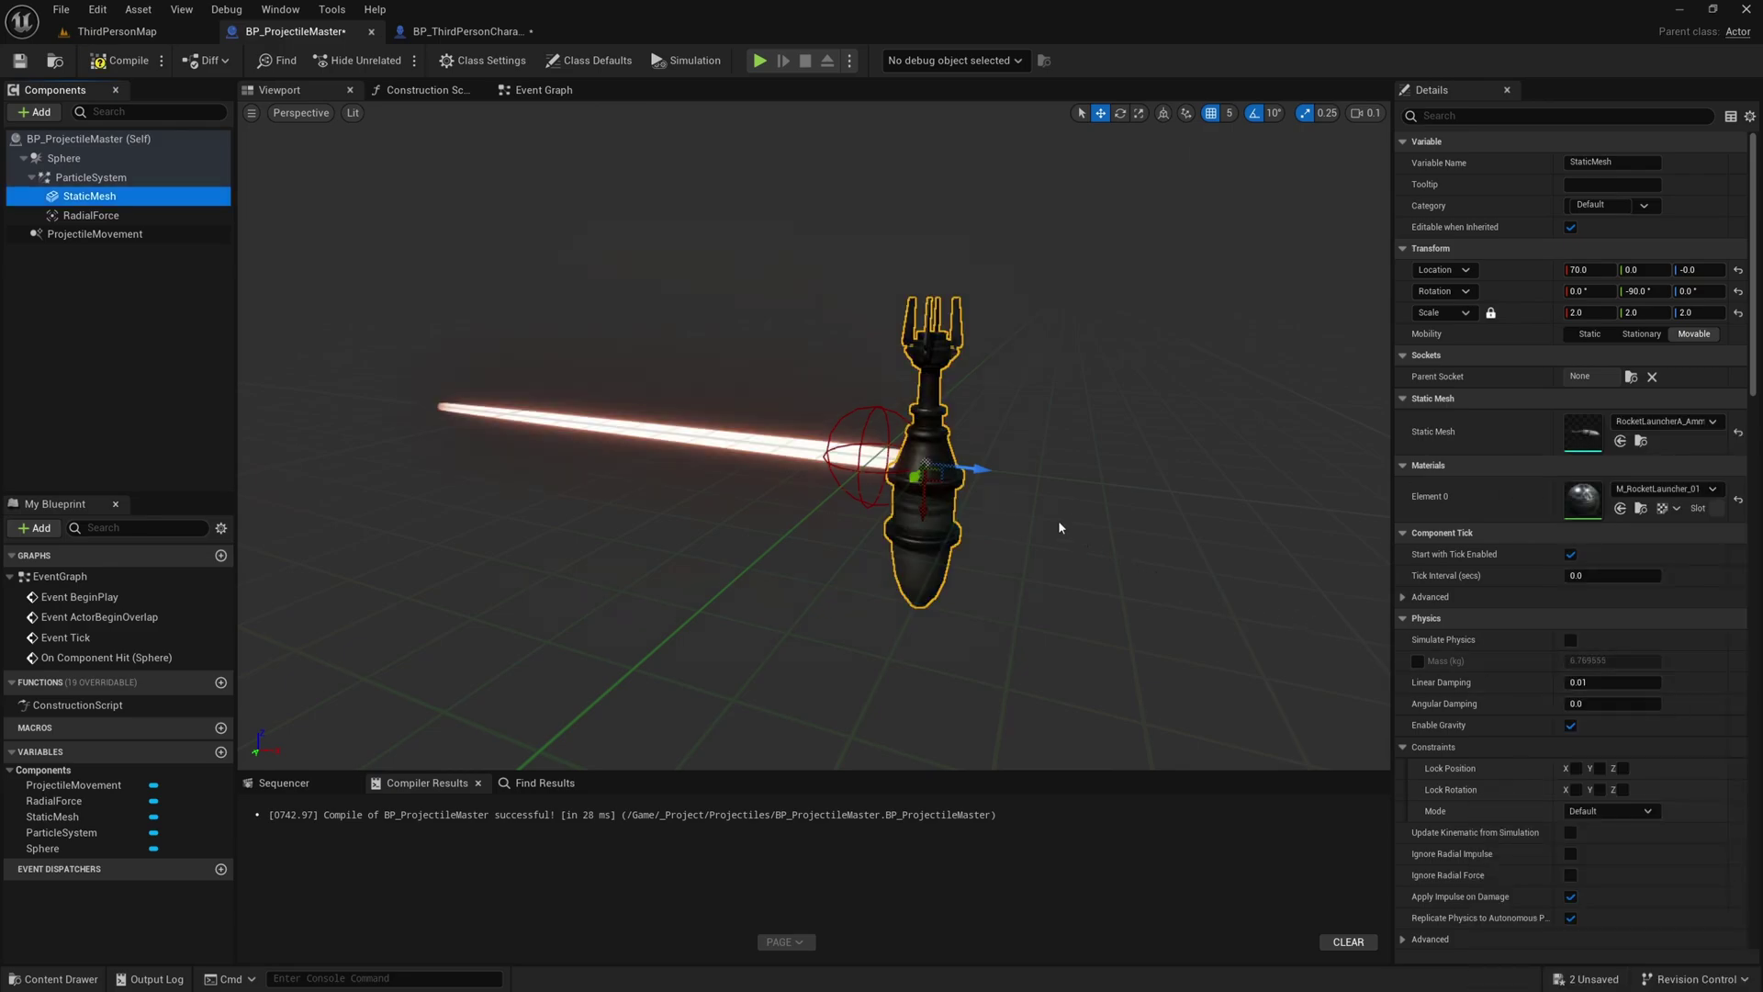
right_drag(1003, 524, 1047, 529)
drag(928, 440, 909, 514)
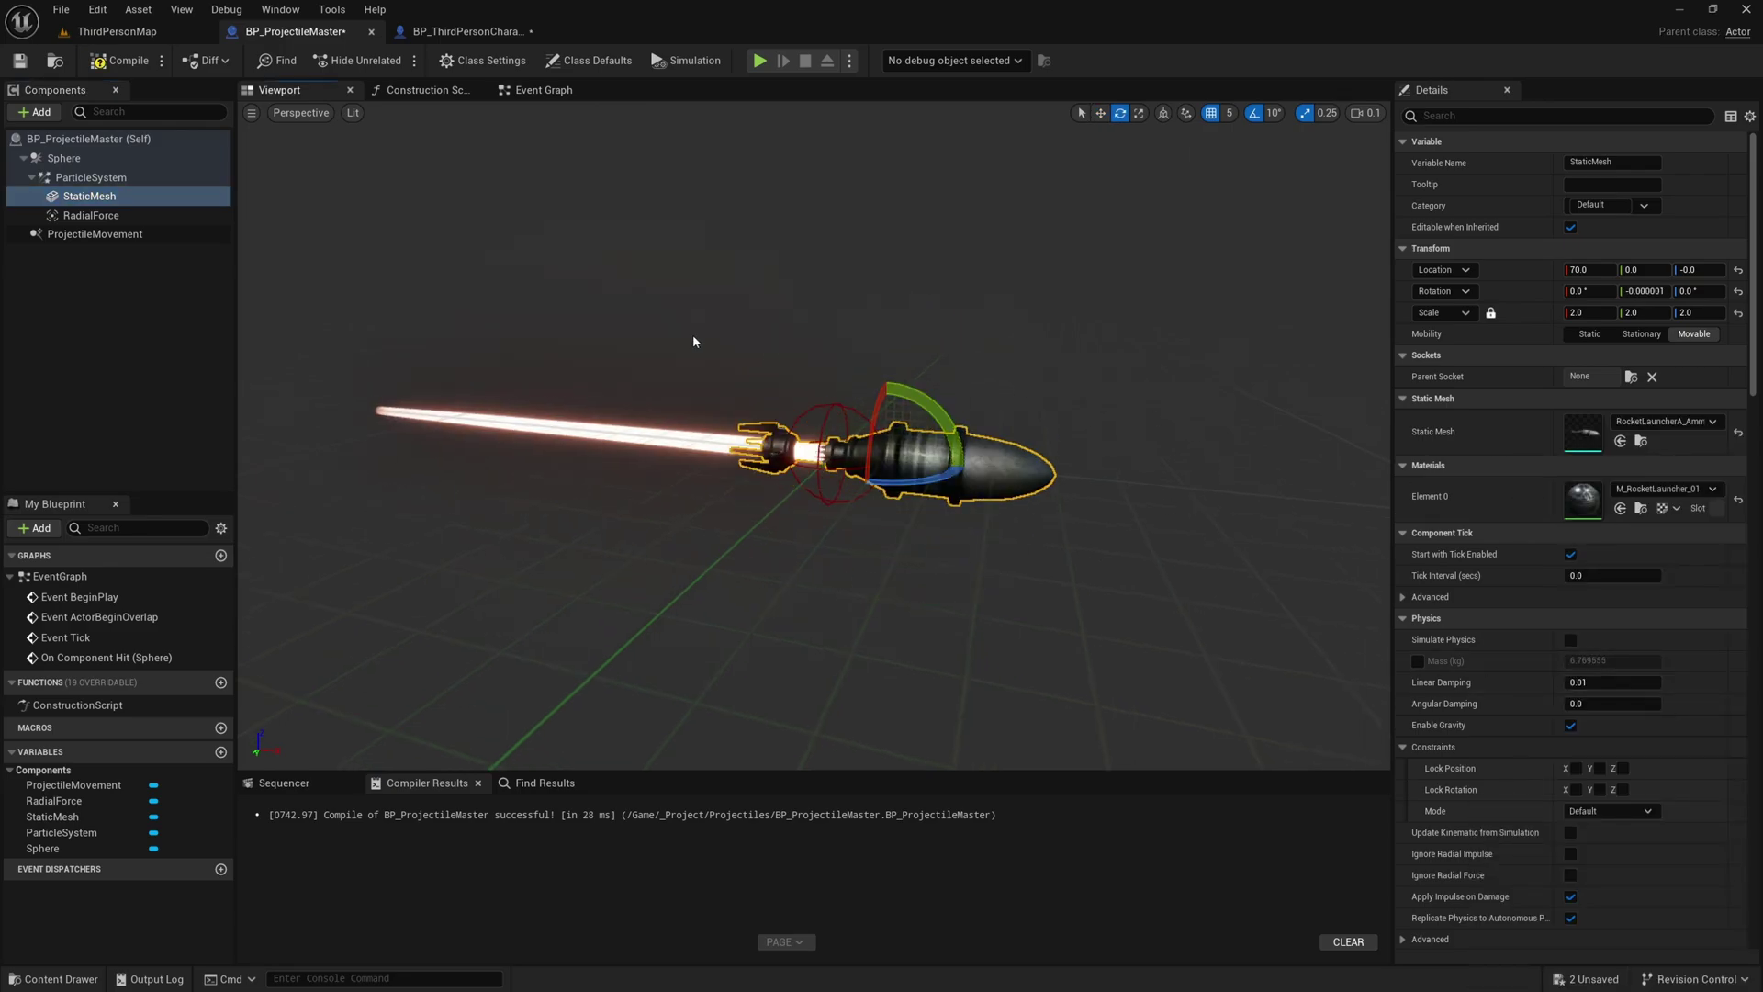
Set the ParticleSystem component's template to P_RocketLauncher_Trail_01.
click(90, 178)
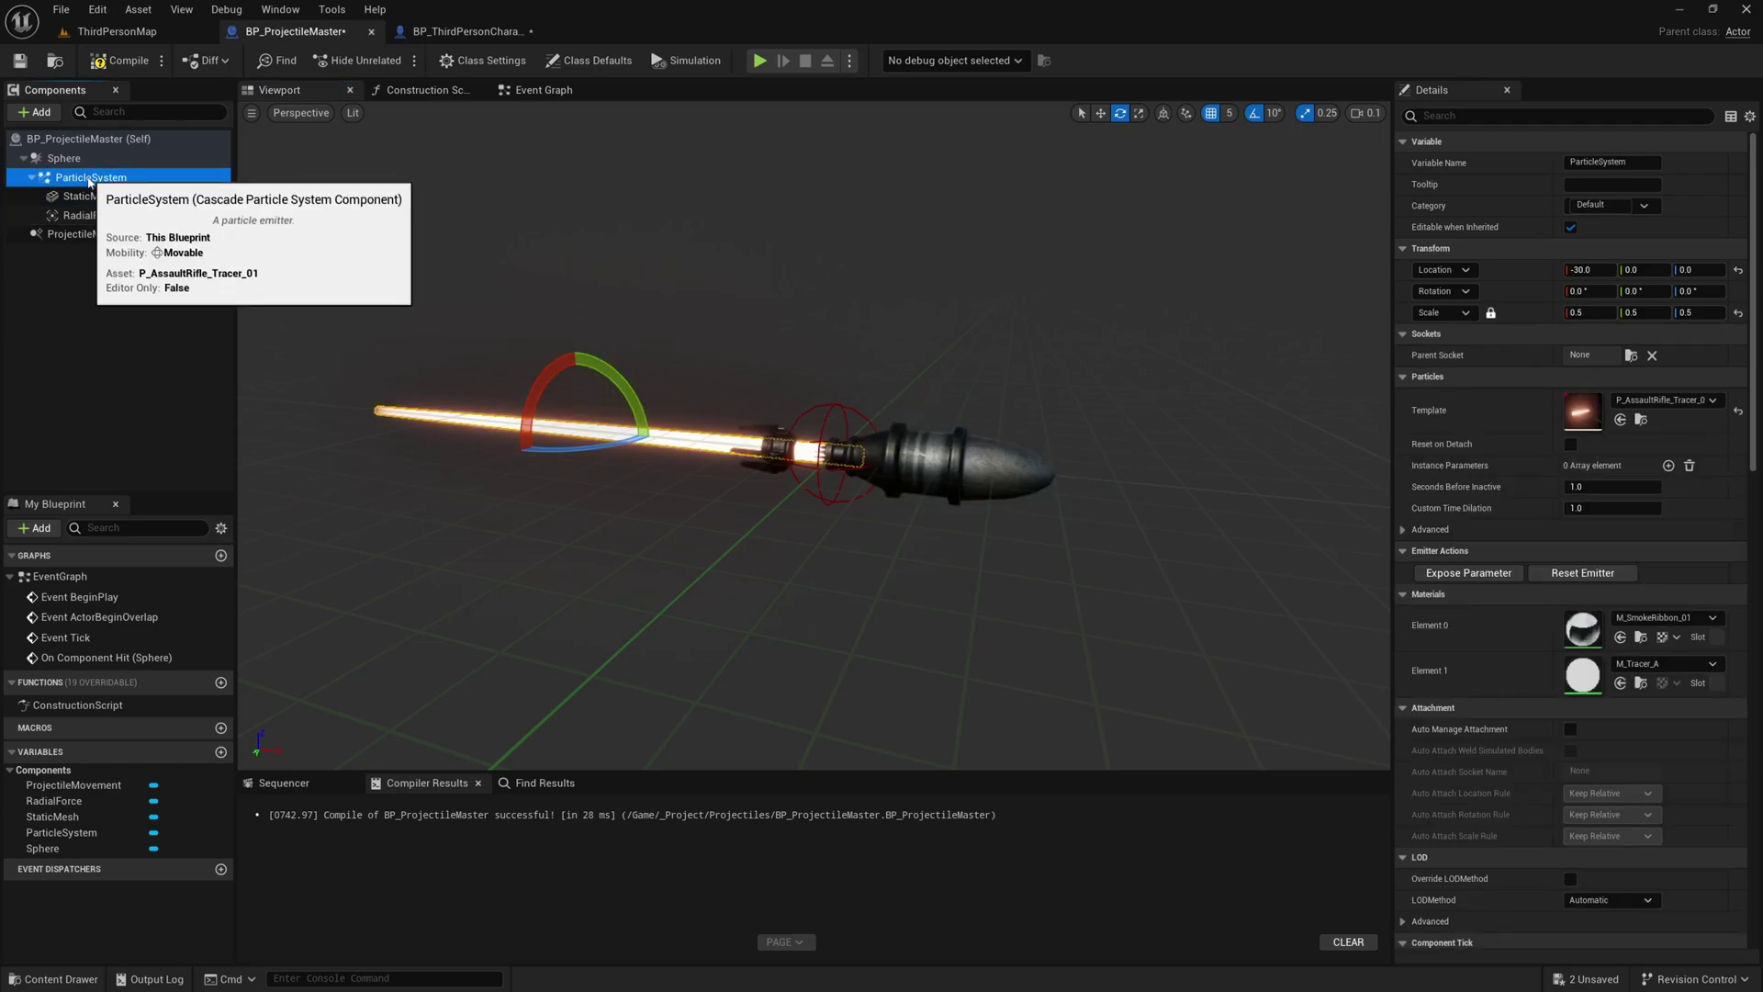
click(1632, 402)
text(r)
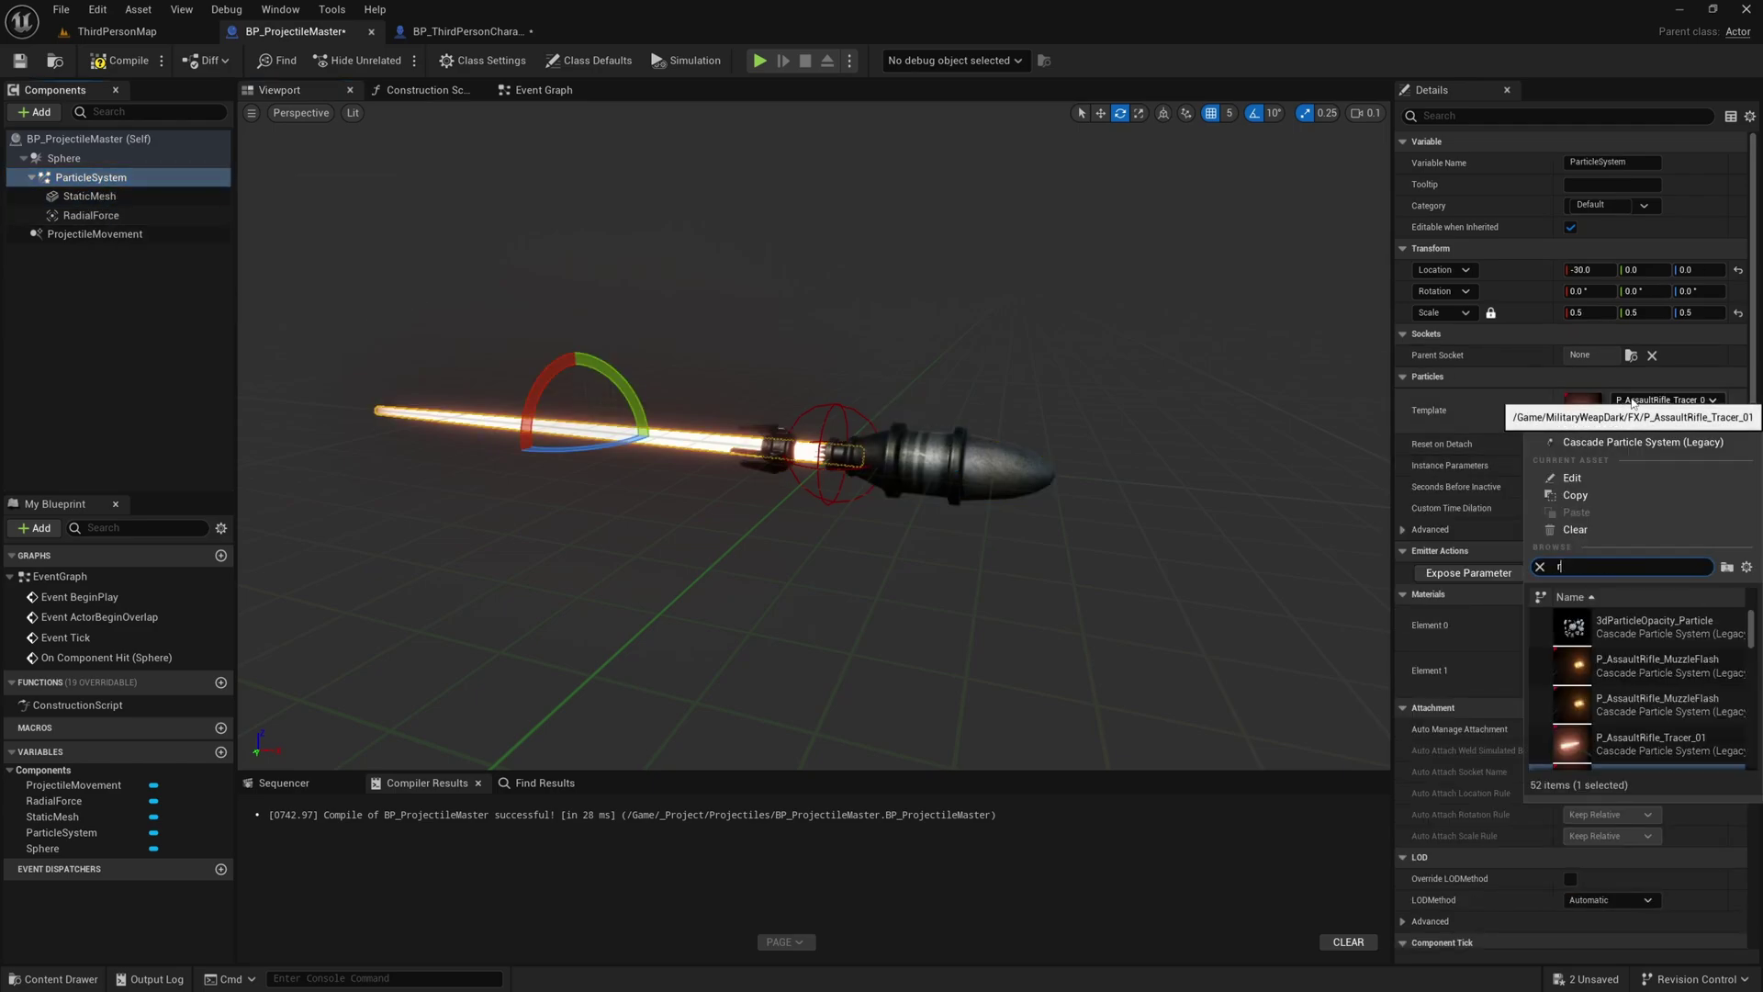
text(ocket trail)
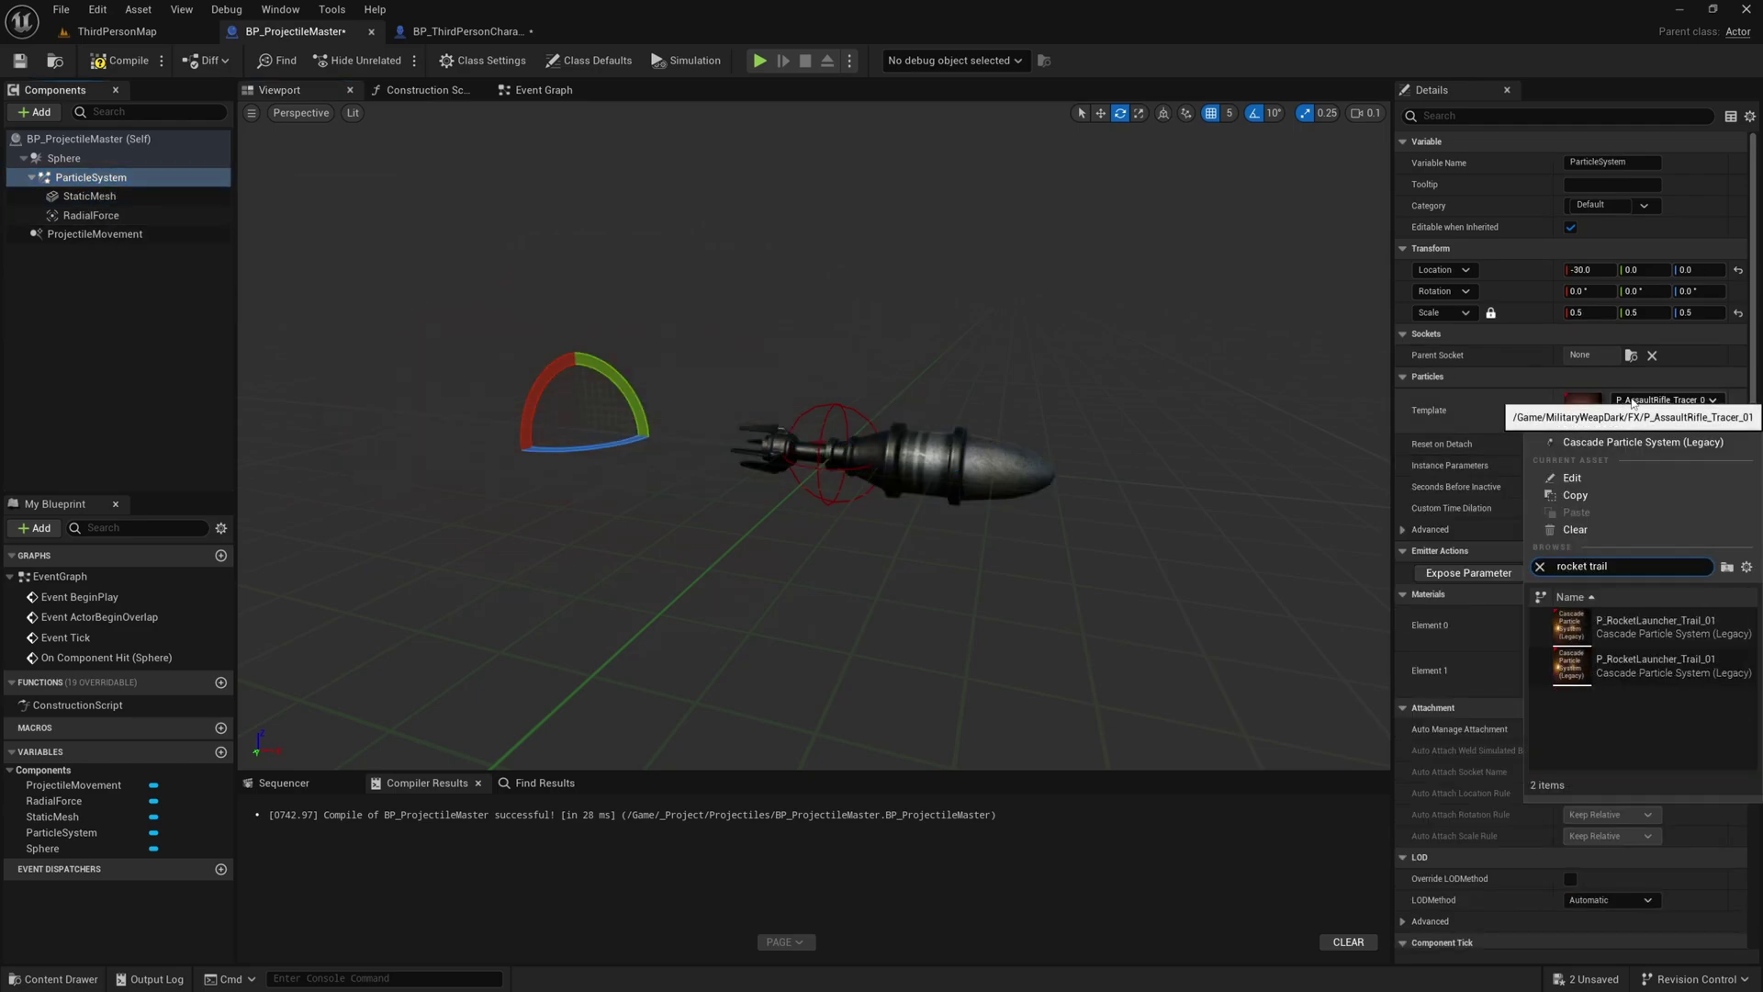
click(1654, 626)
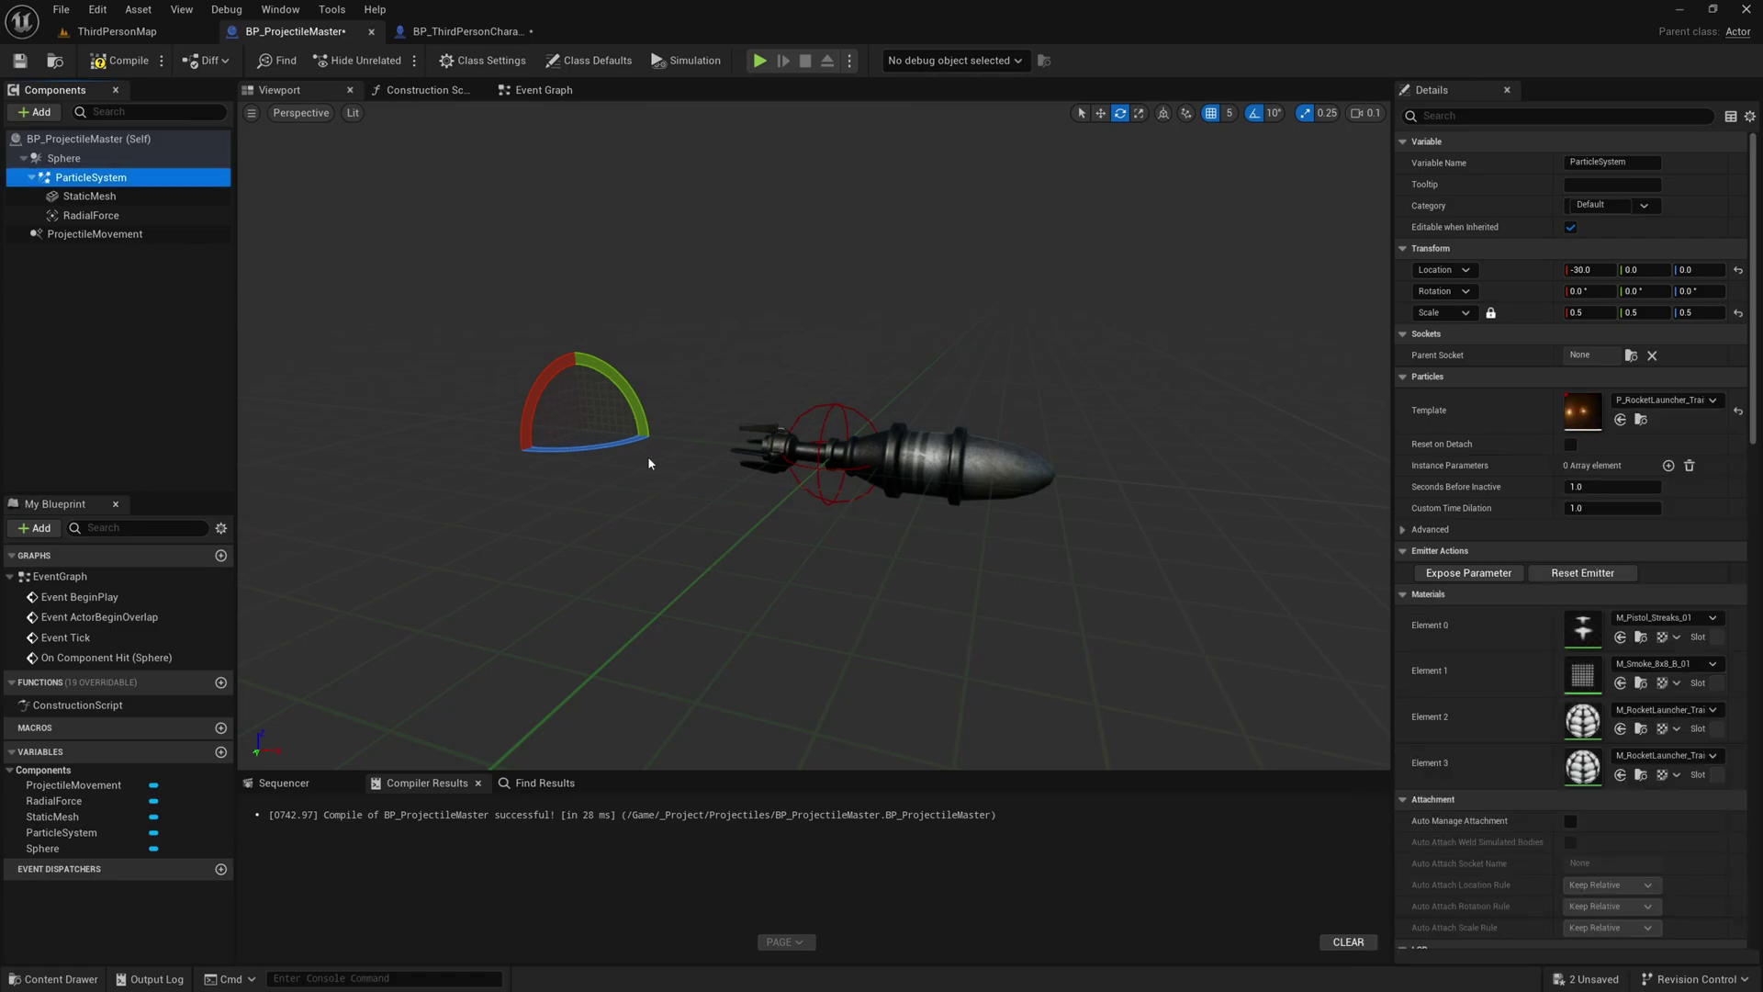
Set the emitter template of the Spawn Emitter at Location node in the Event Graph to P_RocketLauncher_Explosion_01.
click(539, 92)
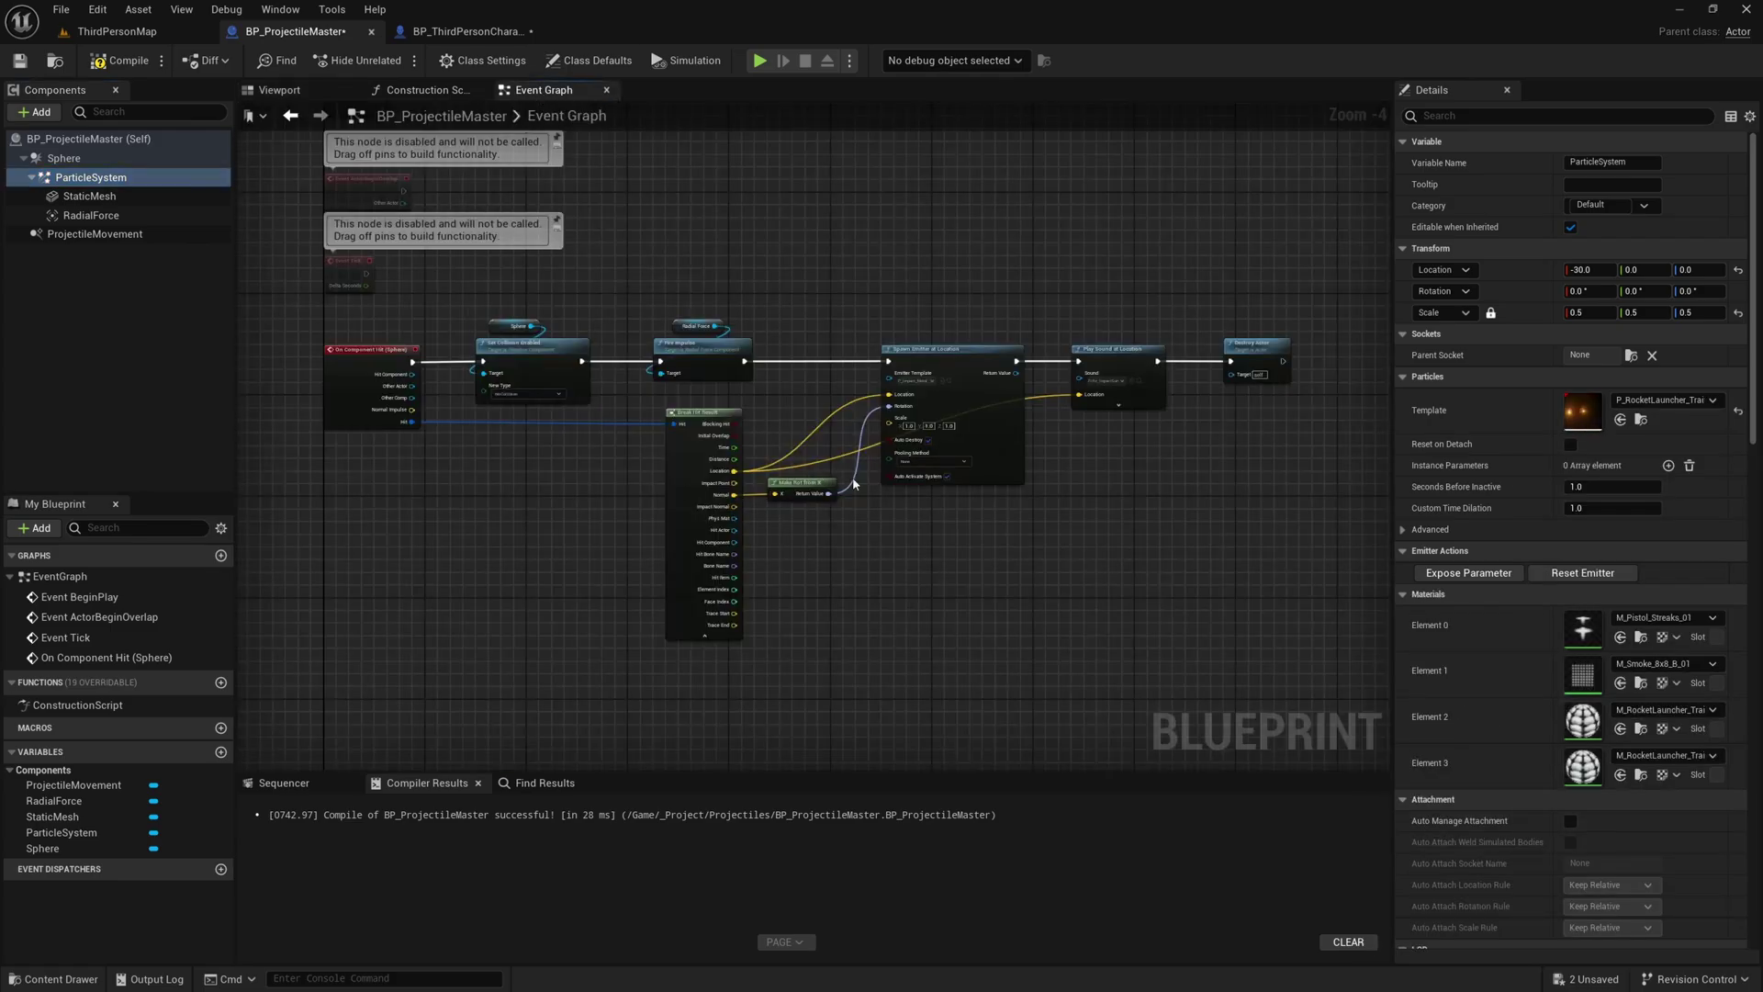
scroll(854, 484, up, 4)
click(920, 269)
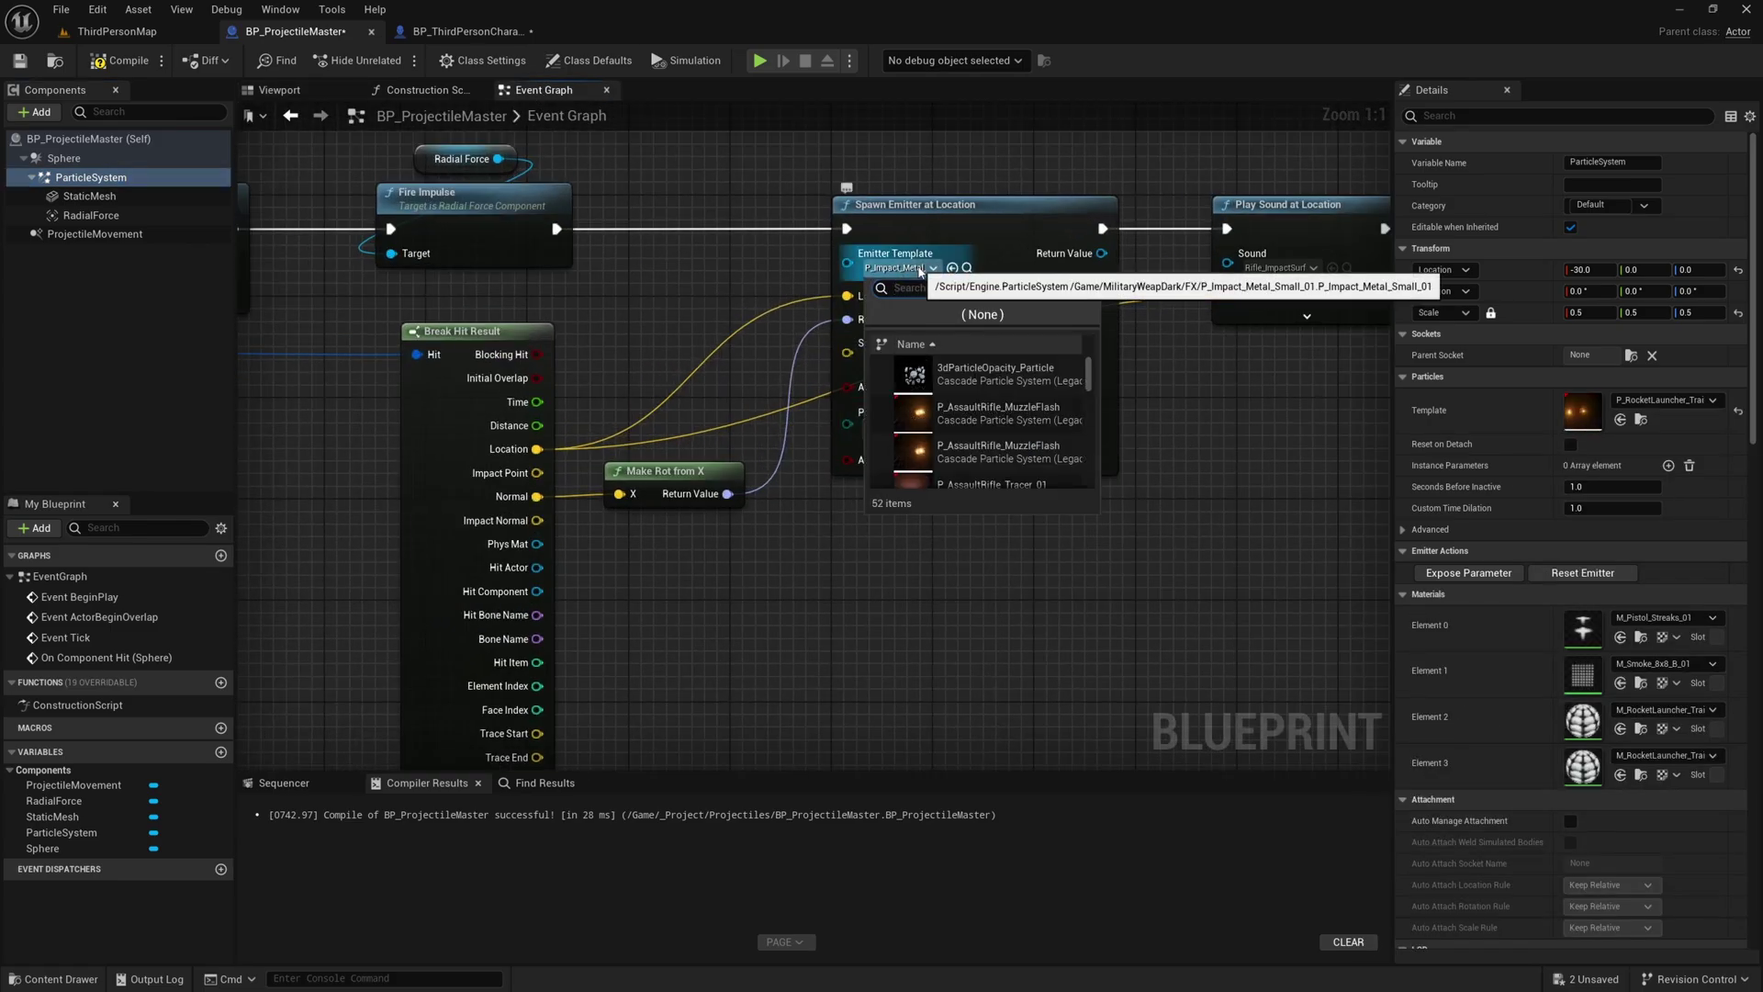
text(explosion)
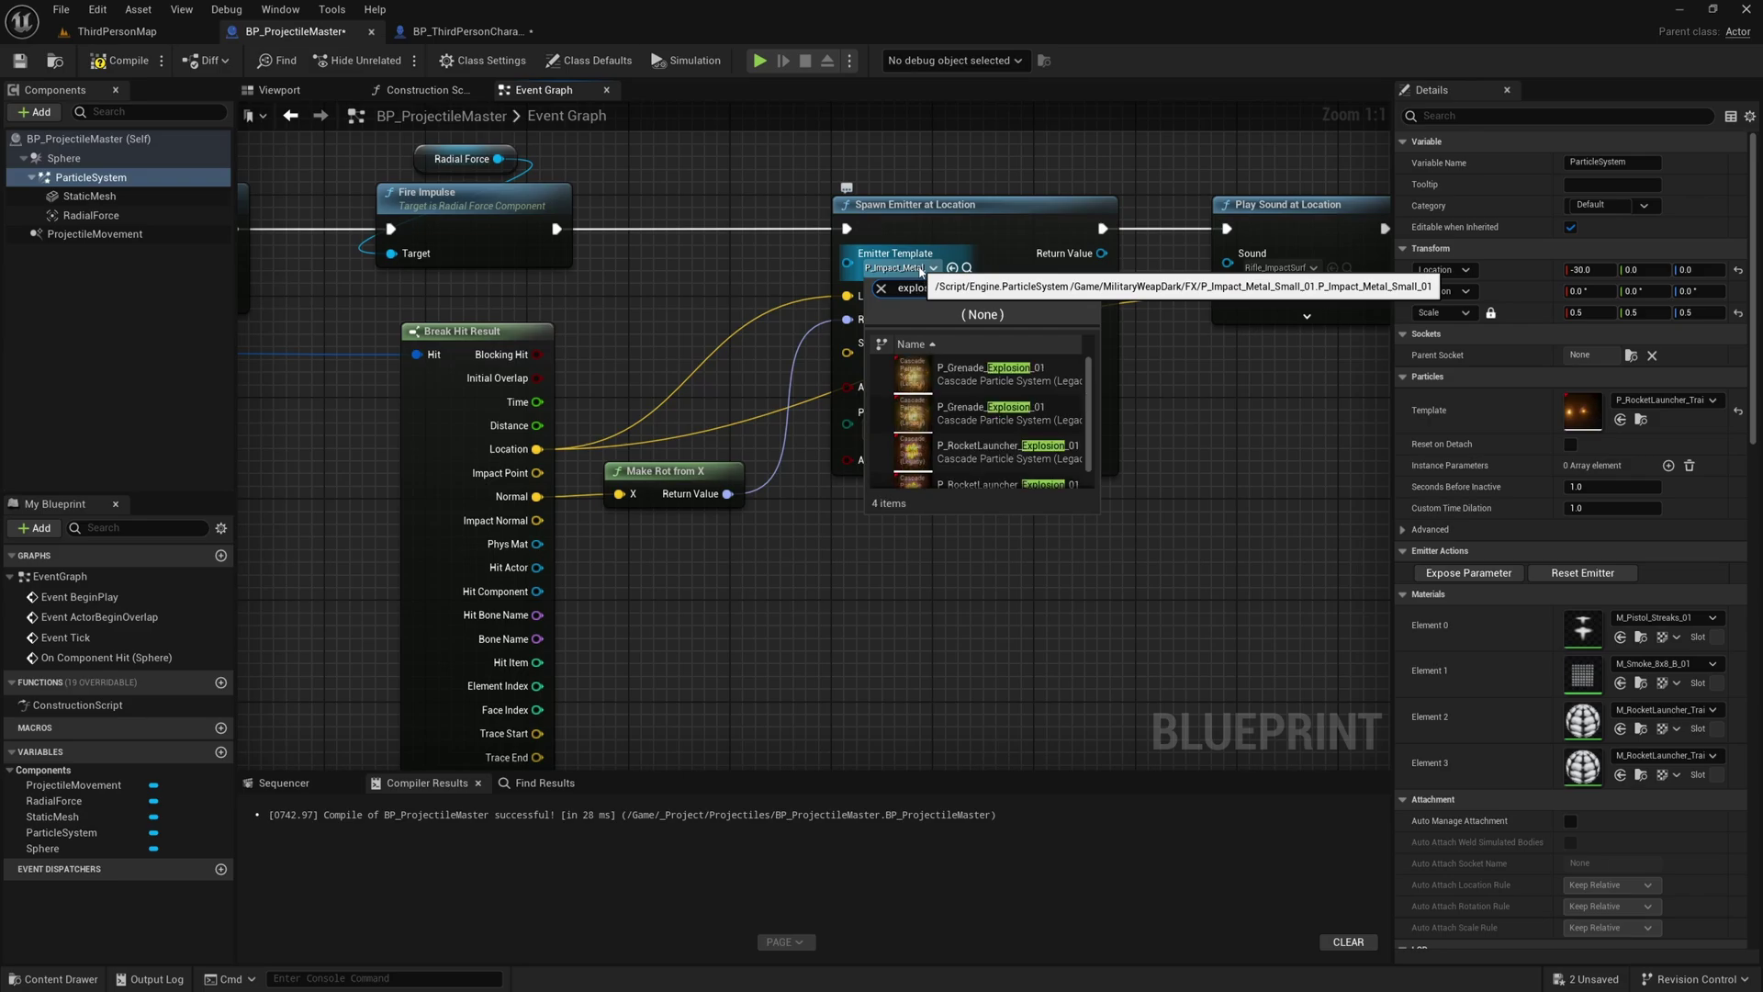
click(1021, 459)
Set the sound of the Play Sound at Location node to the RocketLauncher_Explosion_Cue sound cue.
right_drag(1227, 449, 921, 516)
click(976, 336)
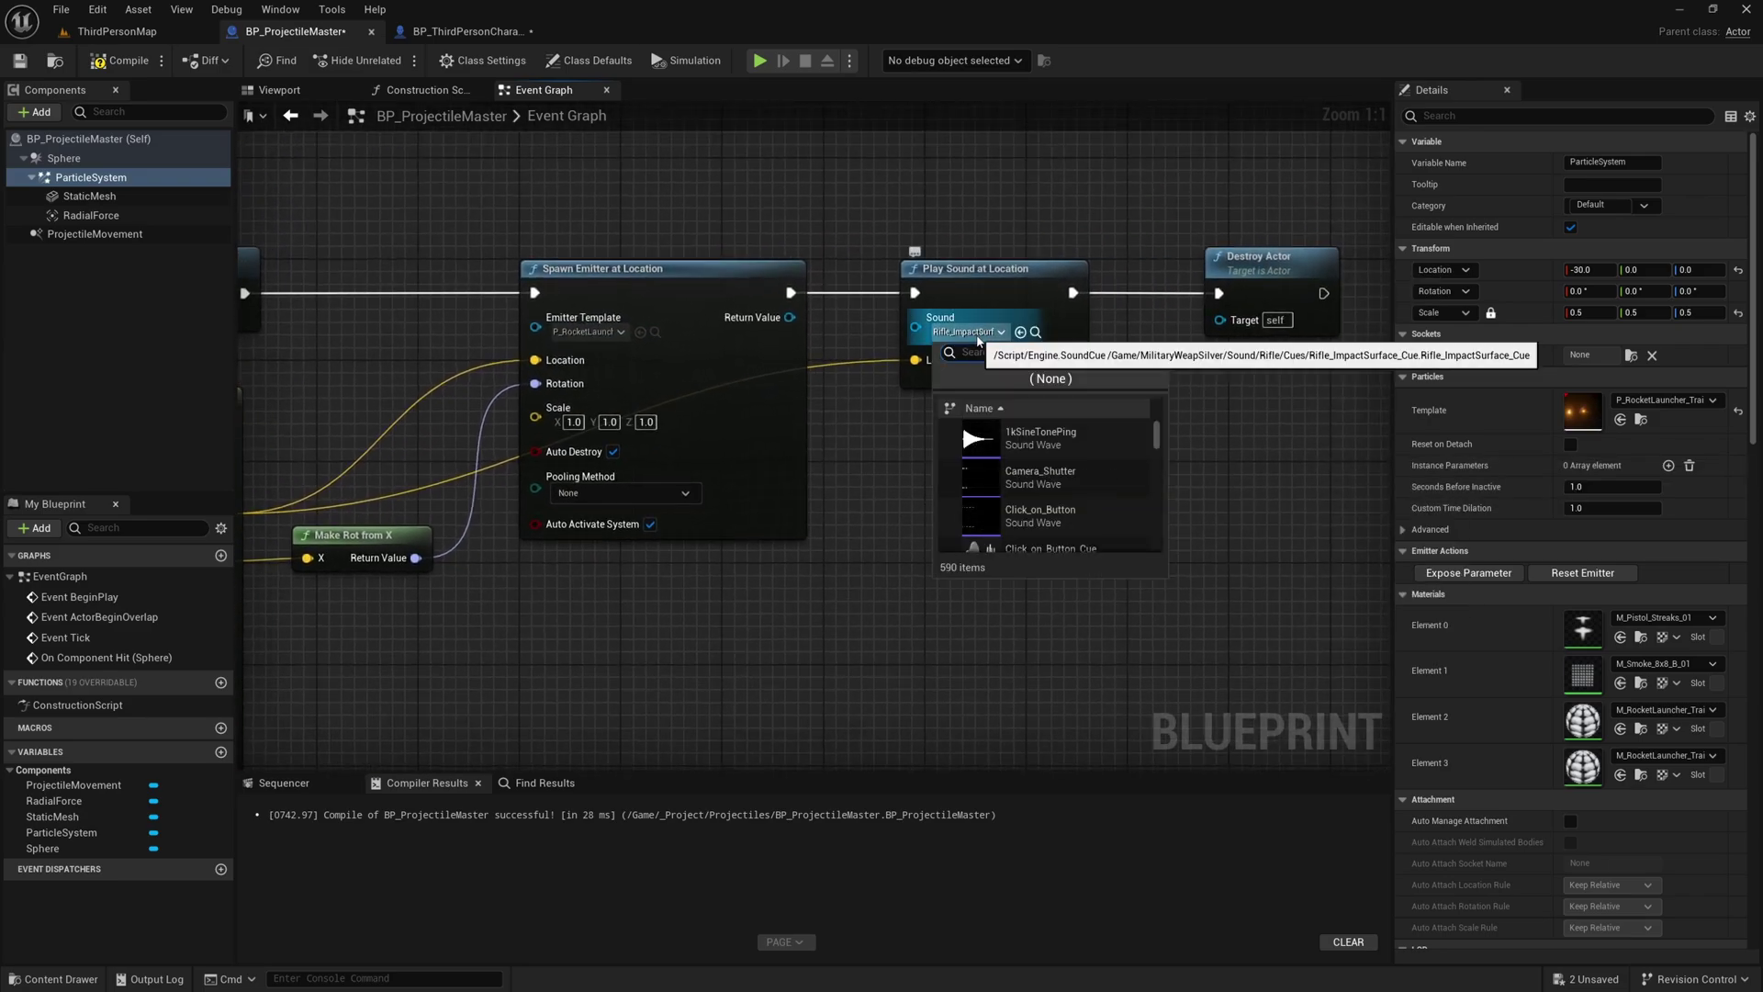
text(explosion)
scroll(1093, 445, down, 12)
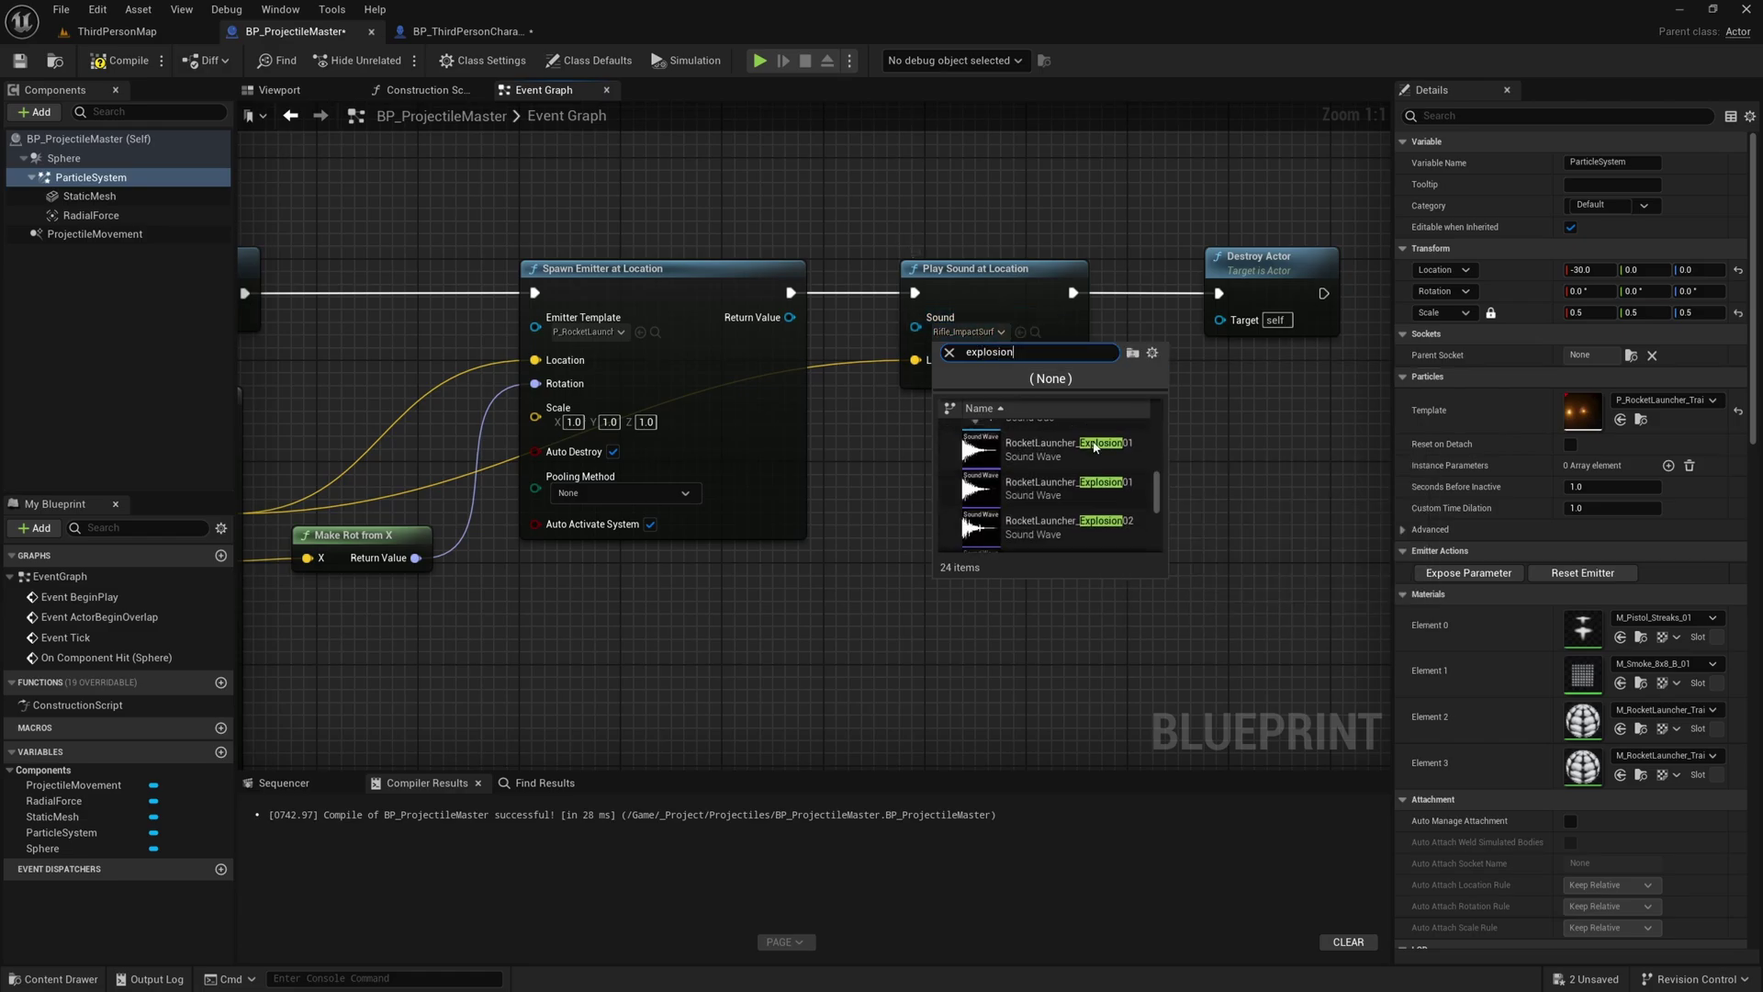
scroll(1094, 447, down, 4)
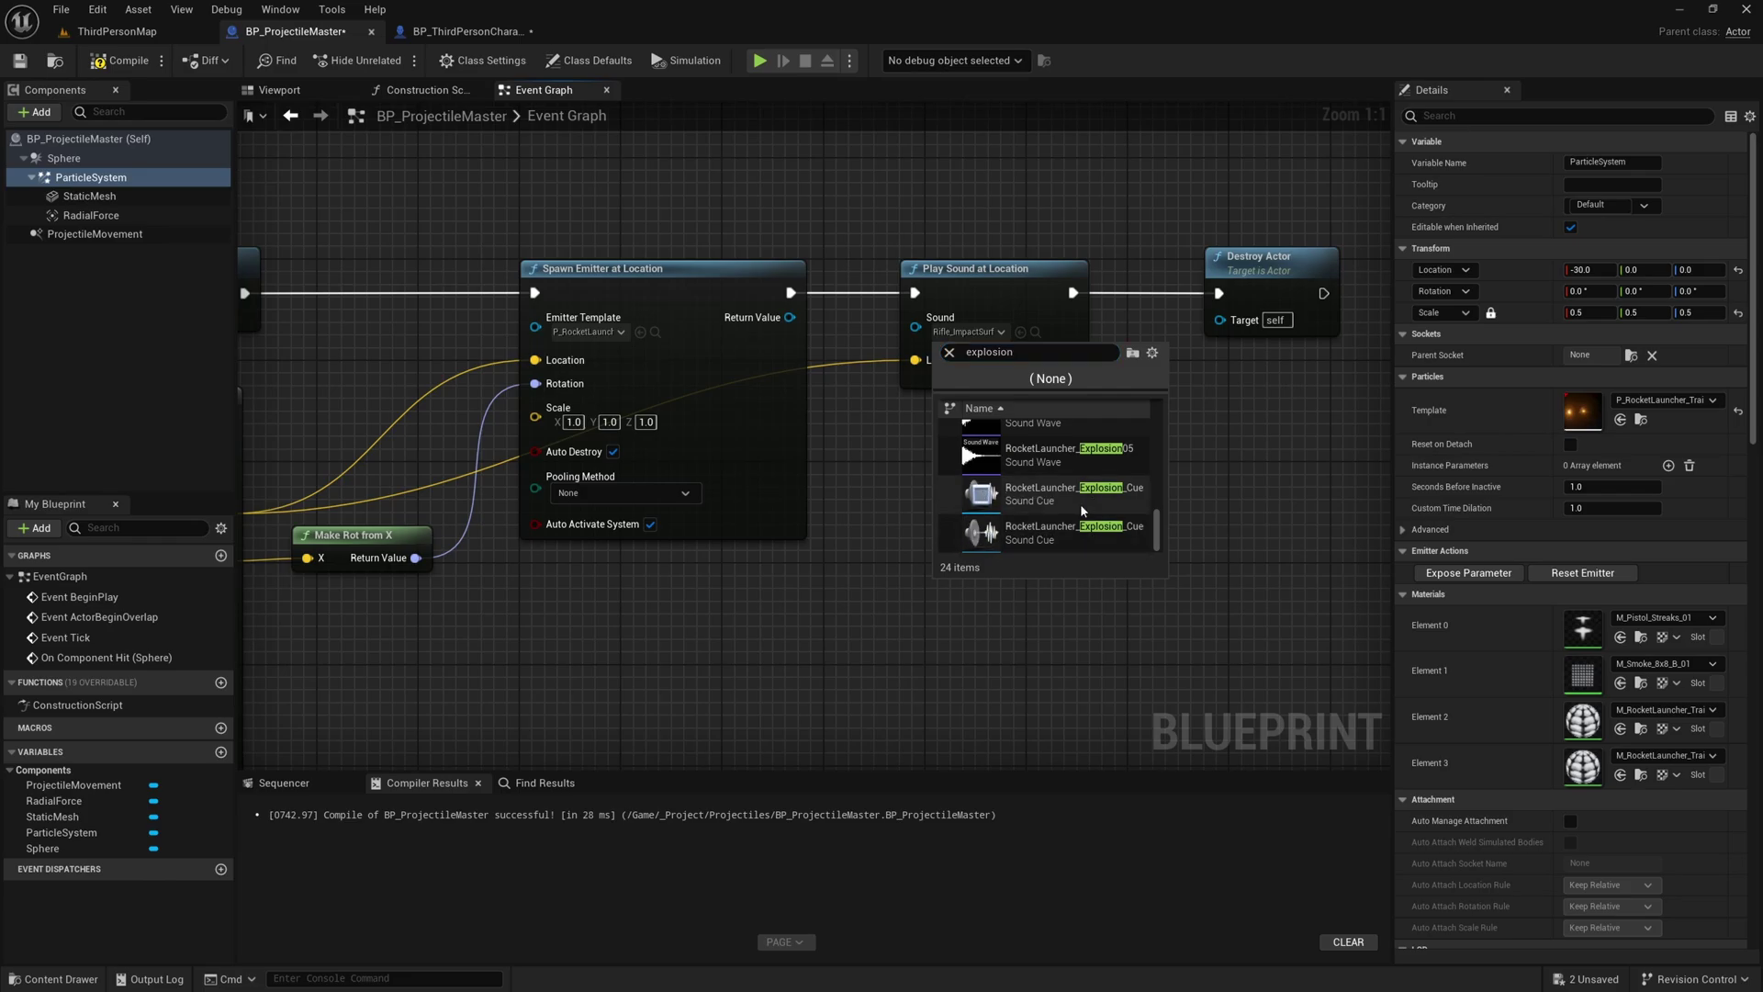
click(1081, 510)
Set the RadialForce component's radius to 500 and its impulse strength to 16000.
scroll(990, 472, down, 6)
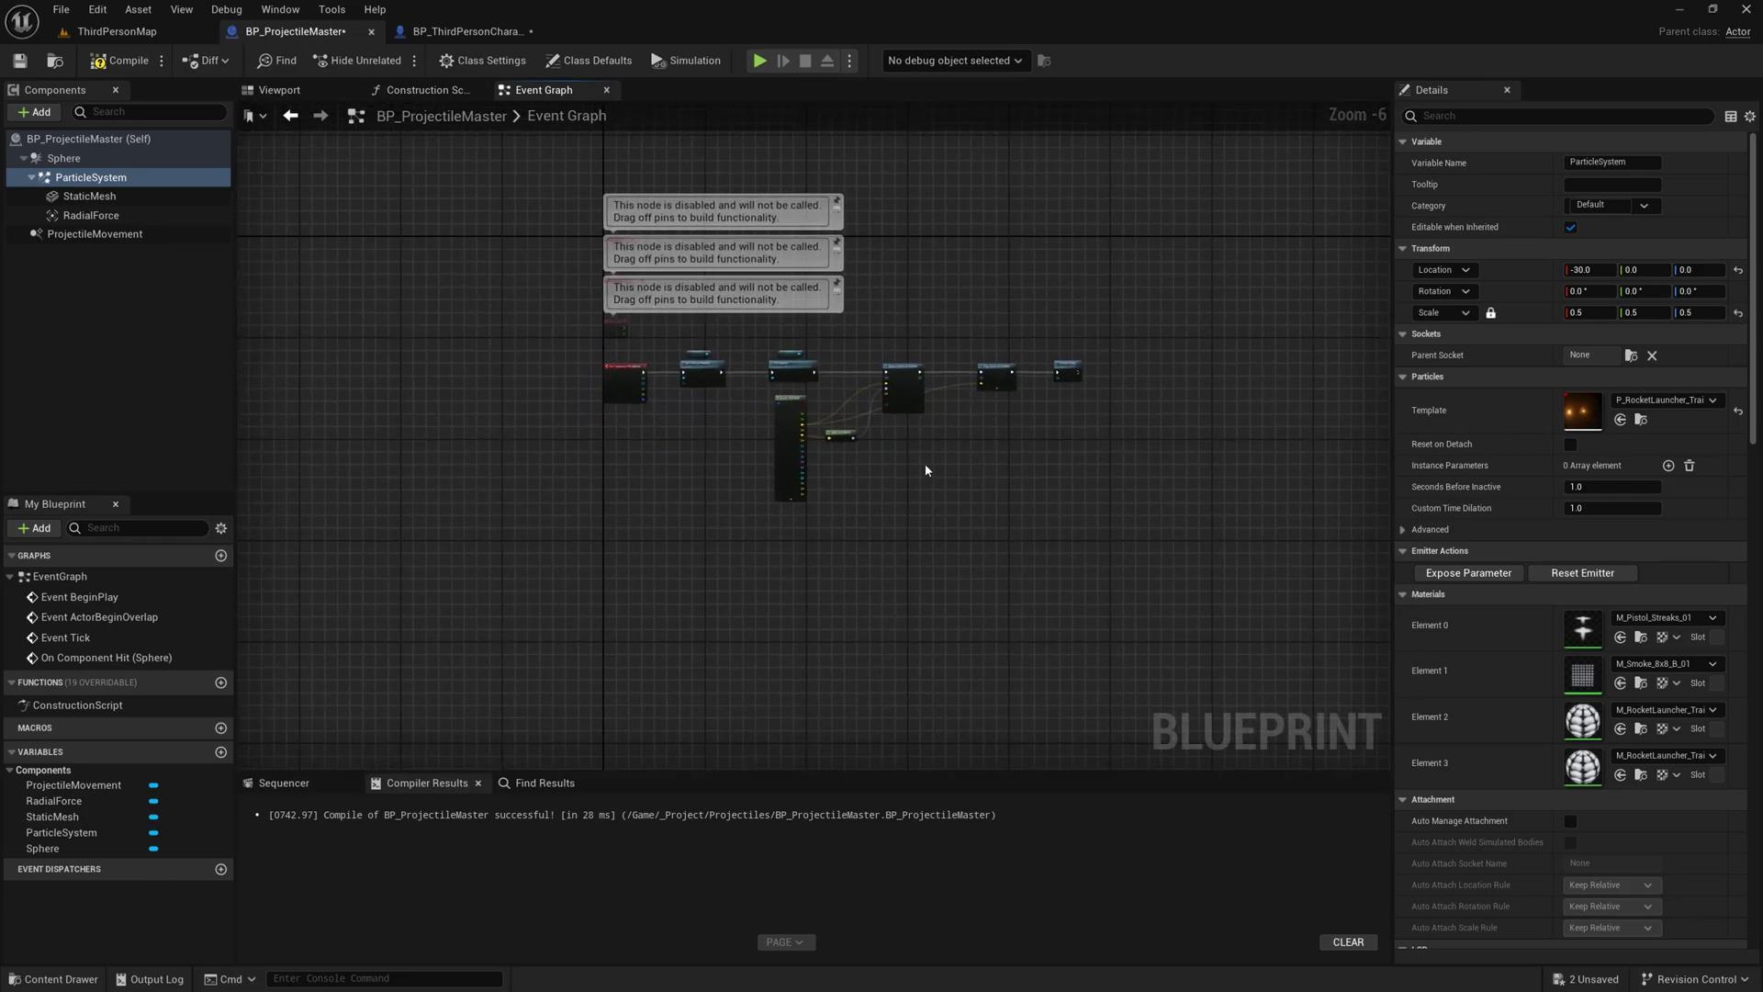
scroll(923, 463, up, 3)
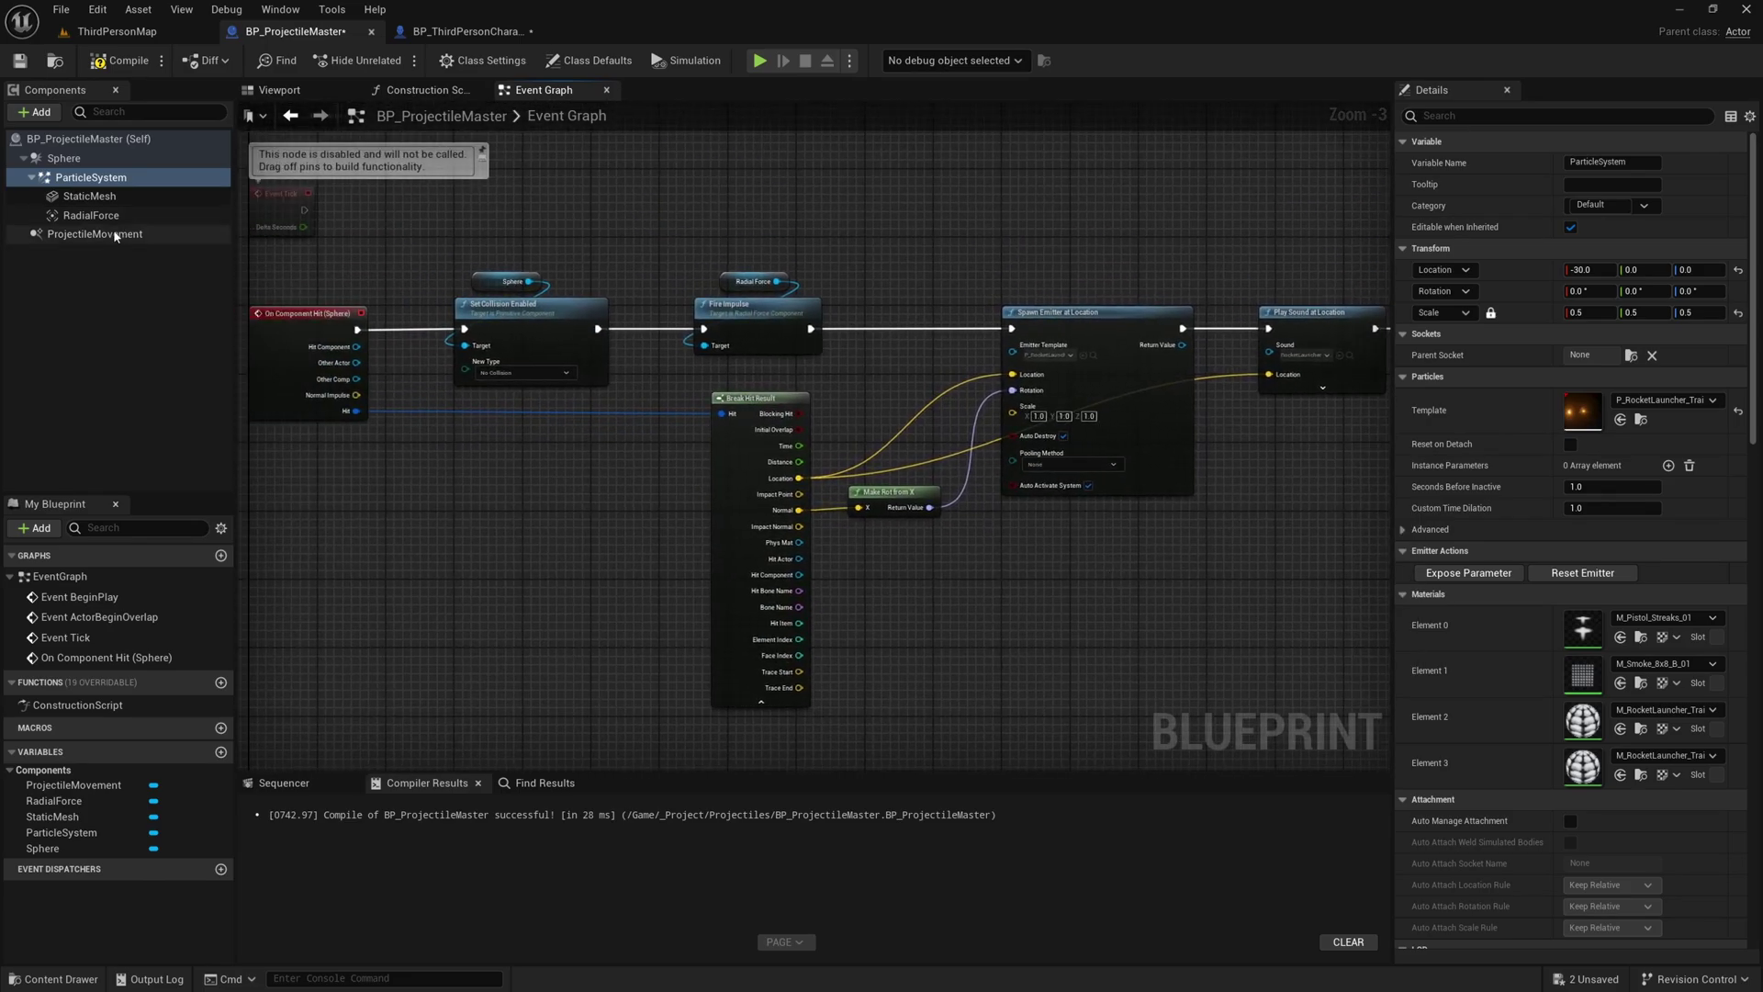
click(91, 214)
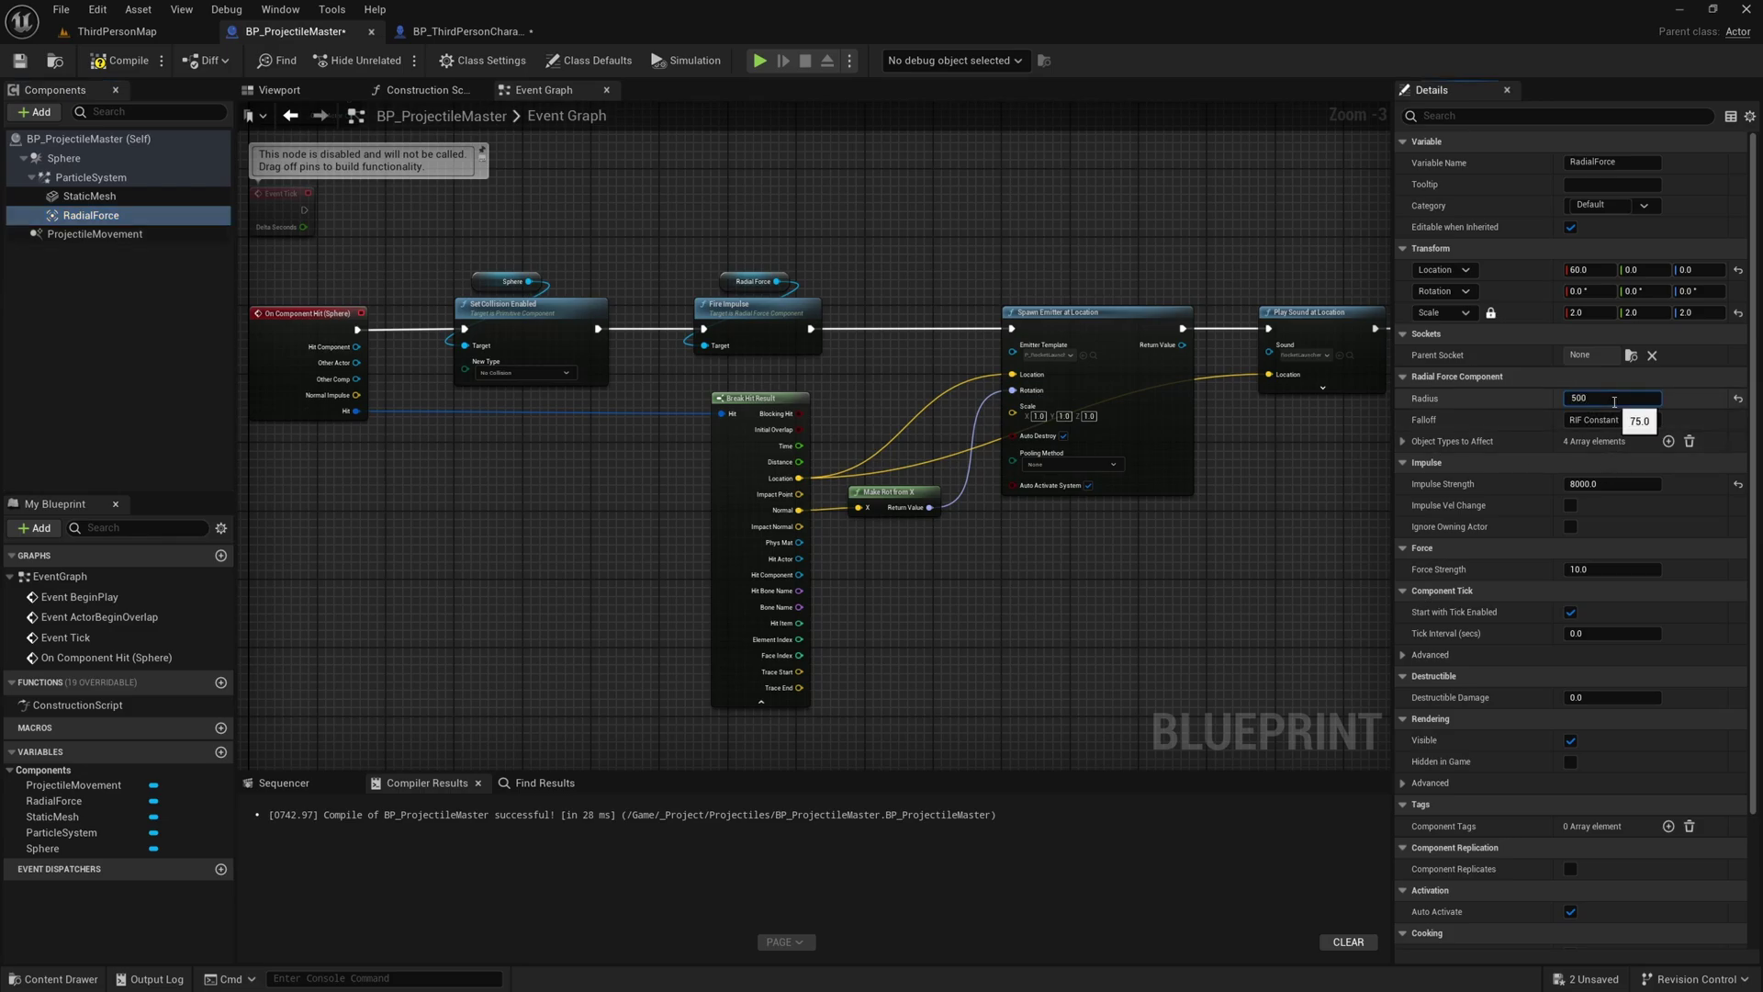
click(1614, 401)
text(500)
key(Return)
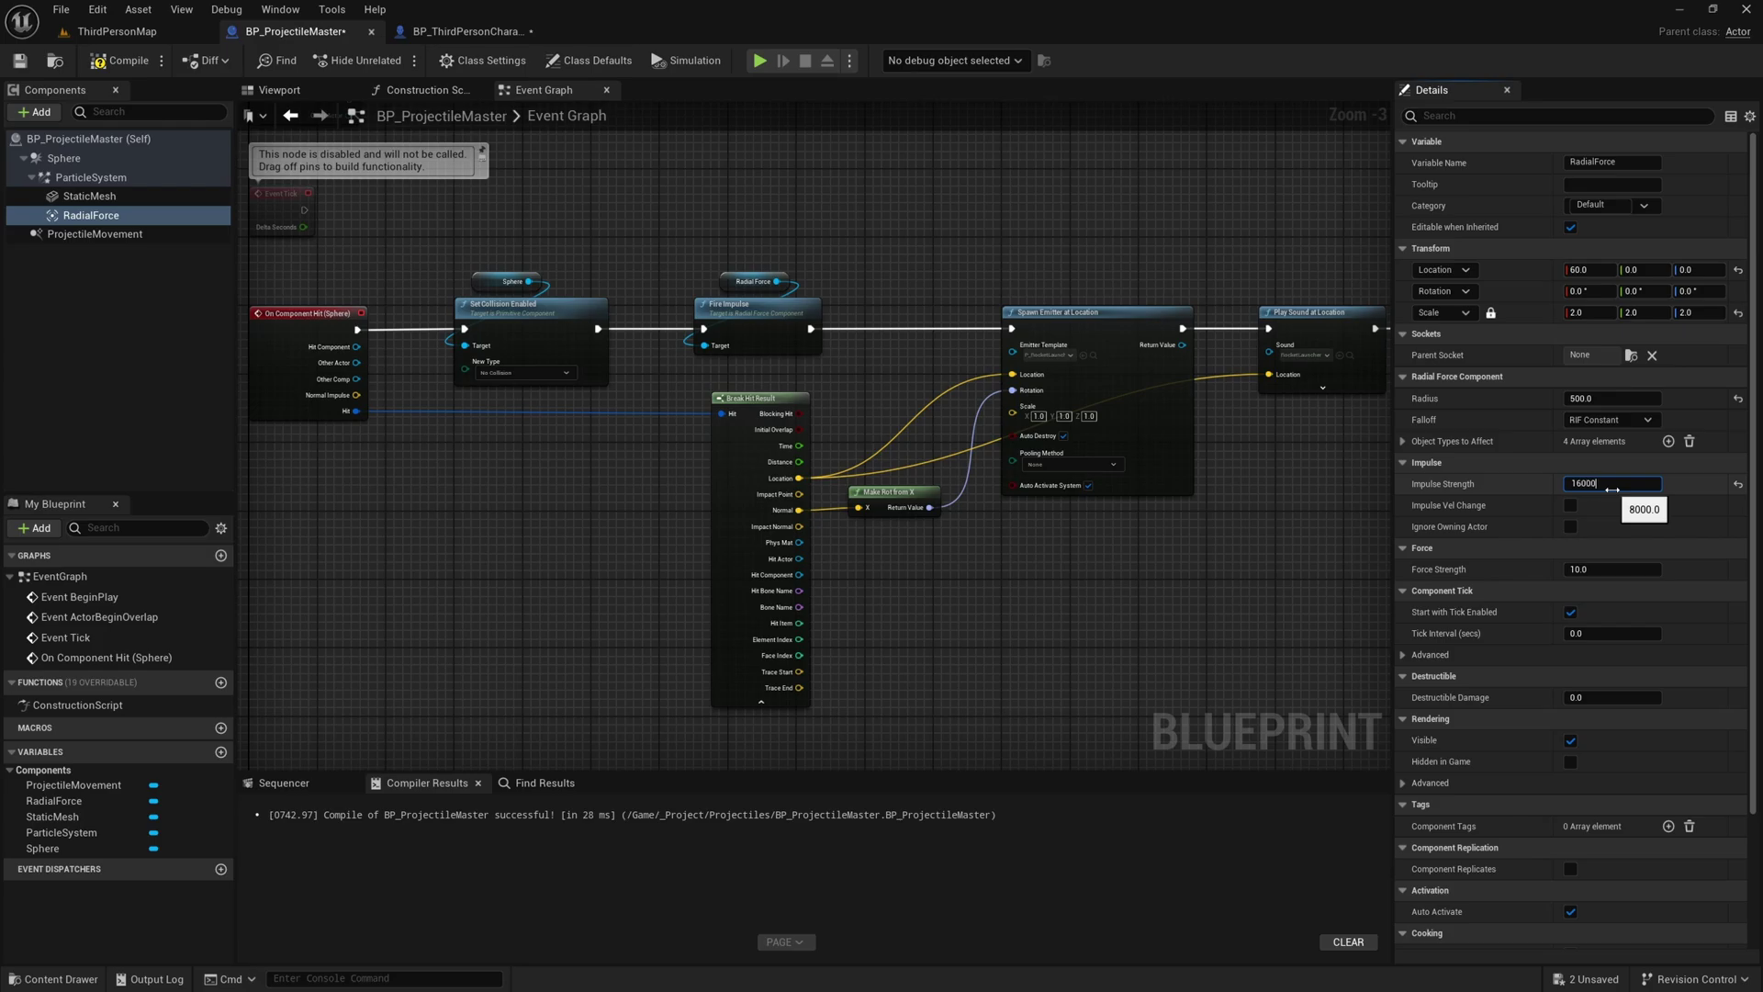
Compile BP_ProjectileMaster and return to the ThirdPersonMap level.
click(97, 66)
click(116, 32)
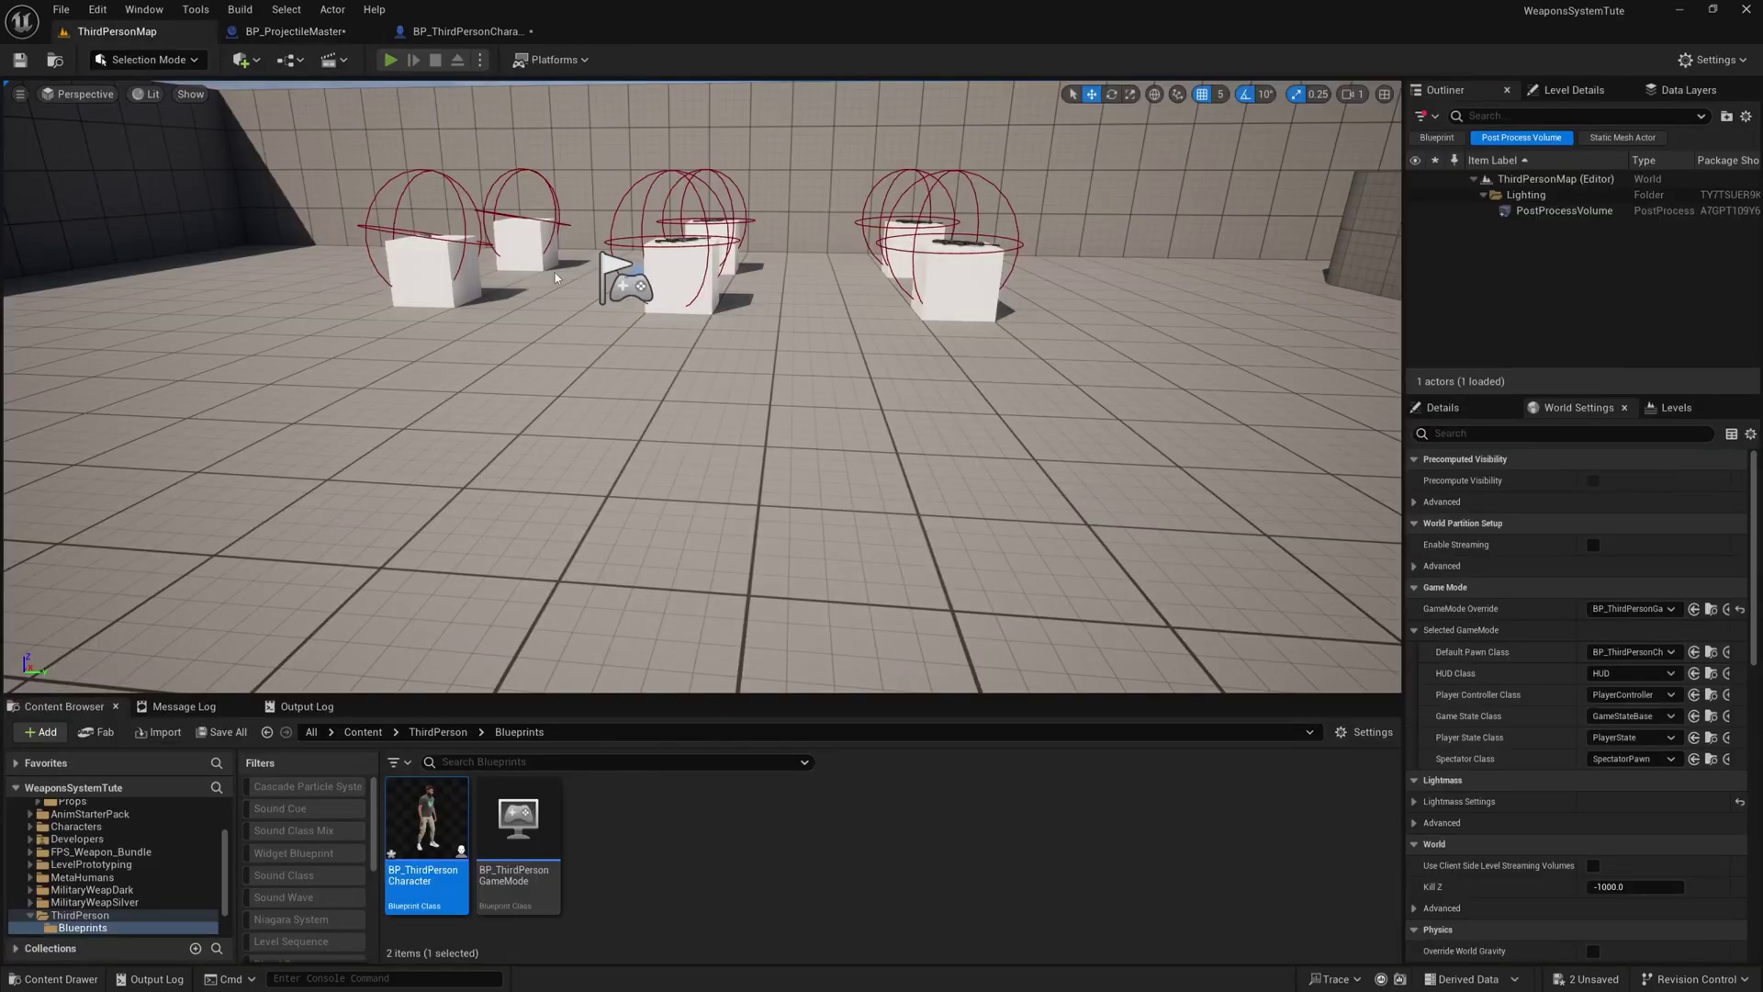
Play the level in the editor and pick up the rifle from the nearest white pedestal.
key(alt+p)
key(w)
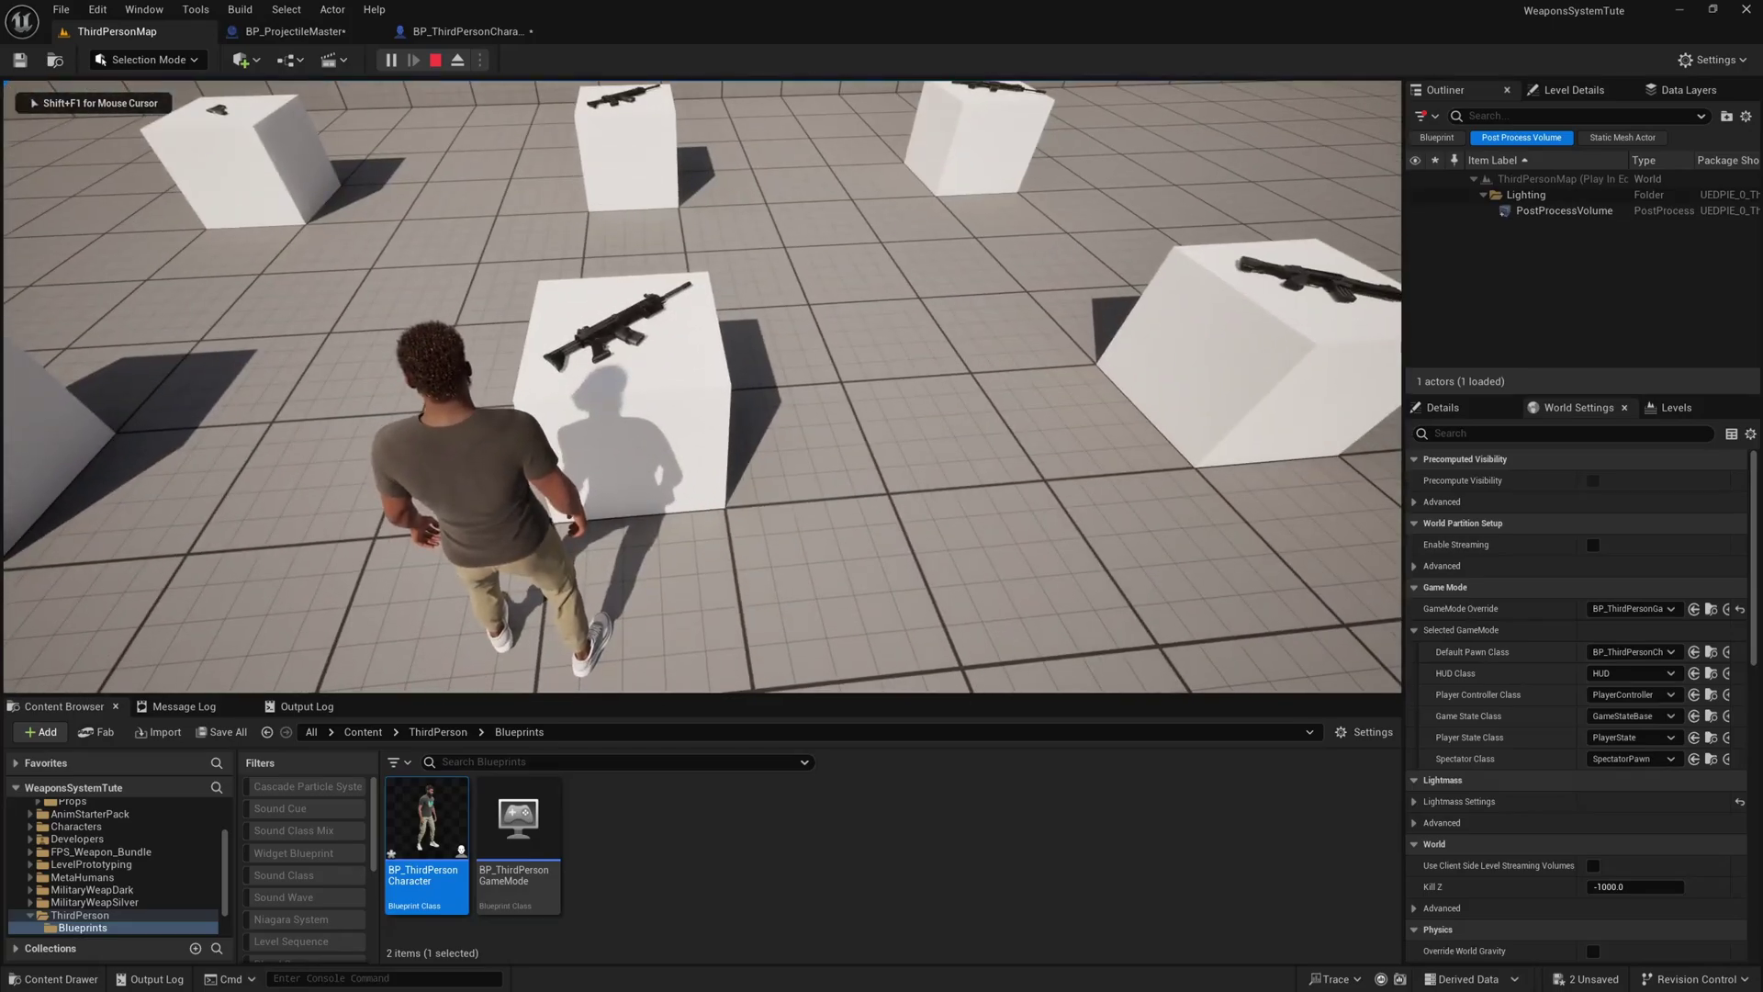
key(e)
key(d)
key(a)
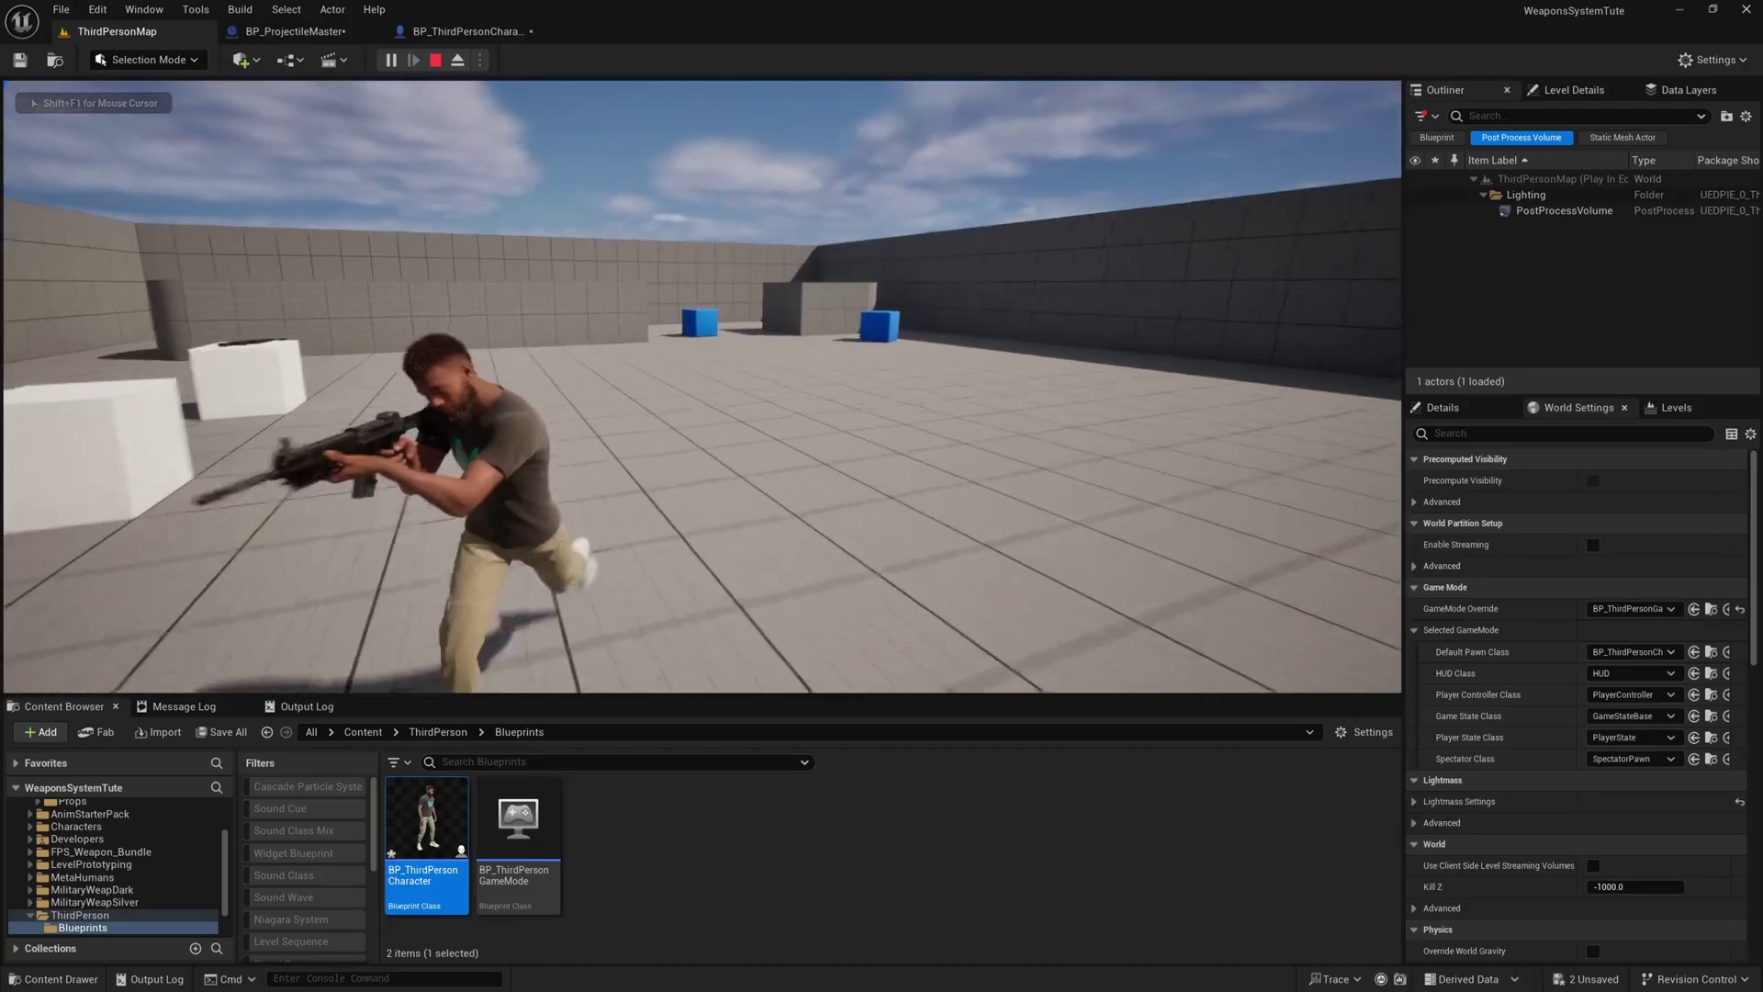
Fire several rockets toward the blue cubes and far walls to test the explosion and impulse.
click(702, 386)
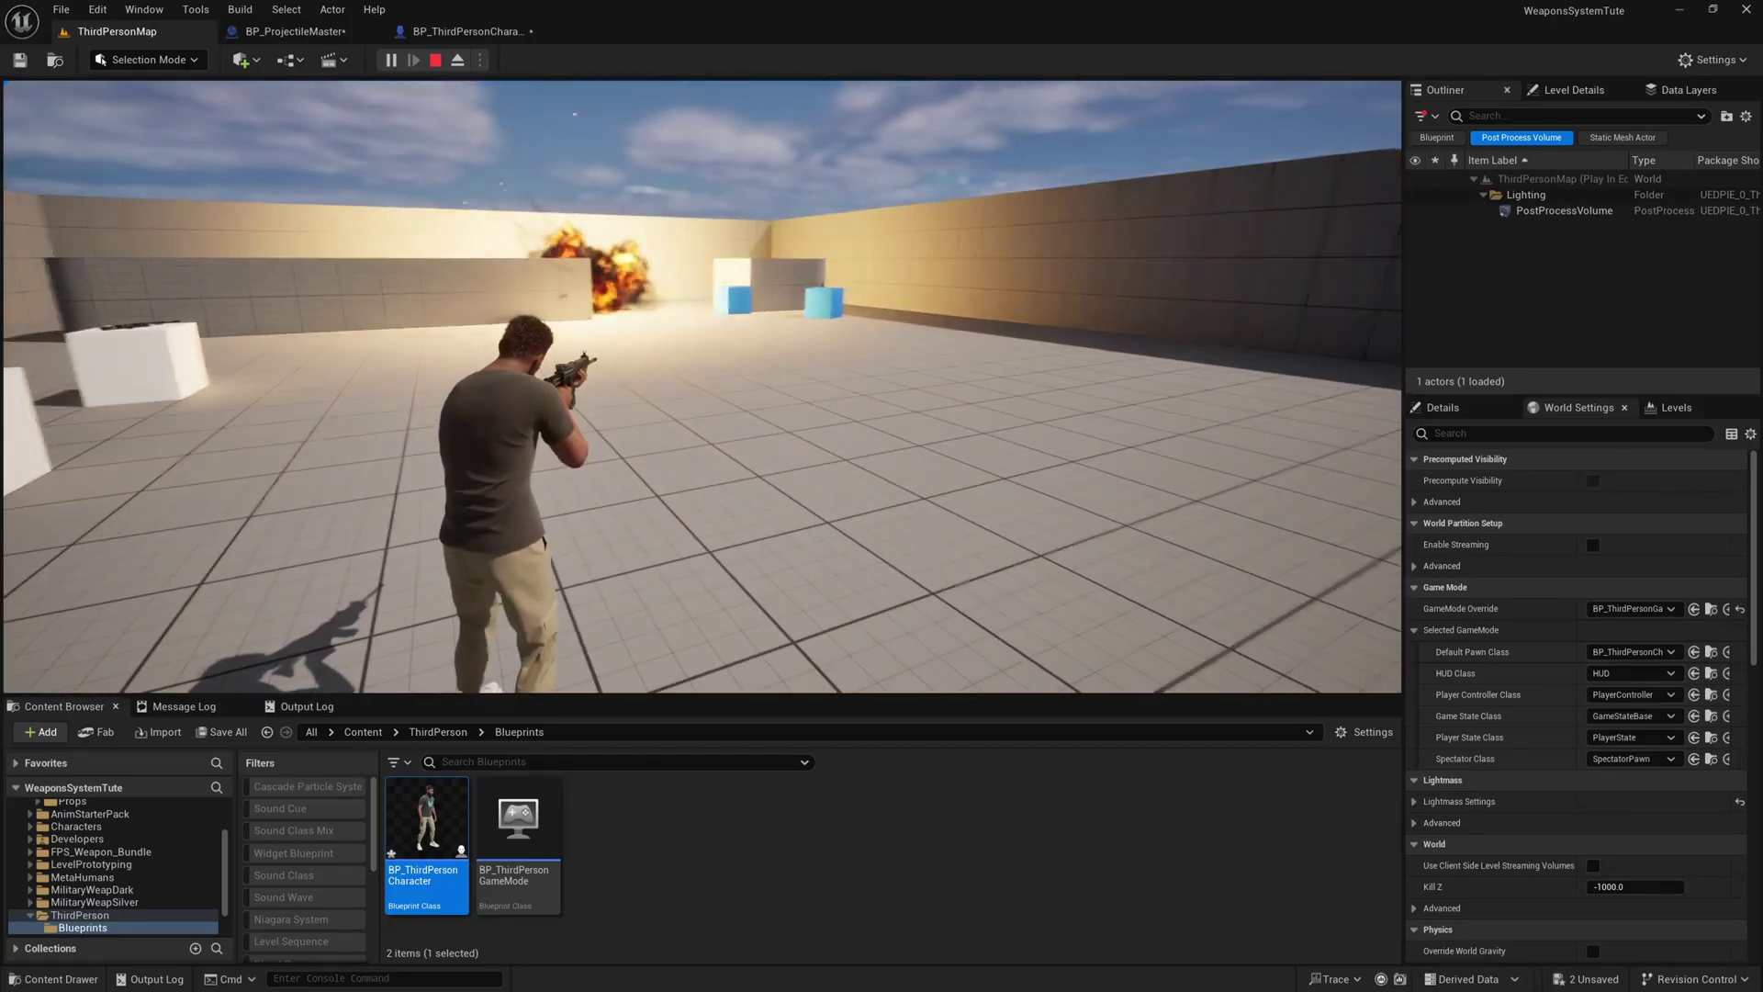
click(702, 386)
click(702, 387)
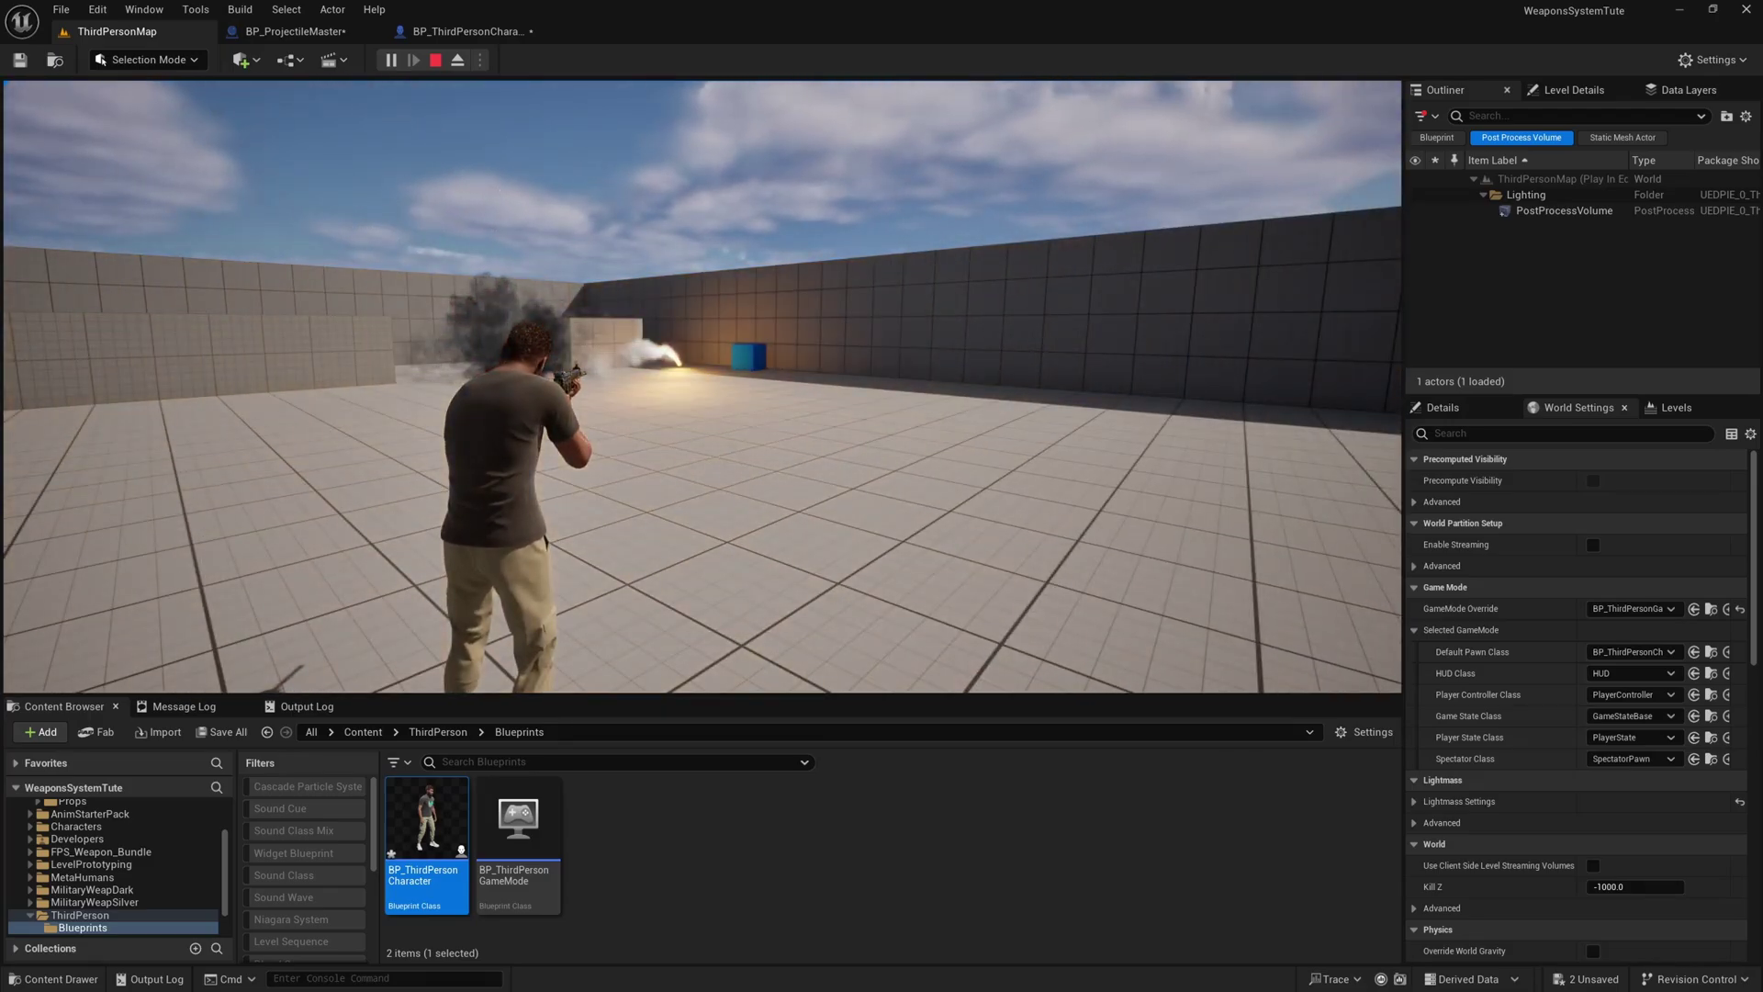
key(w)
key(a)
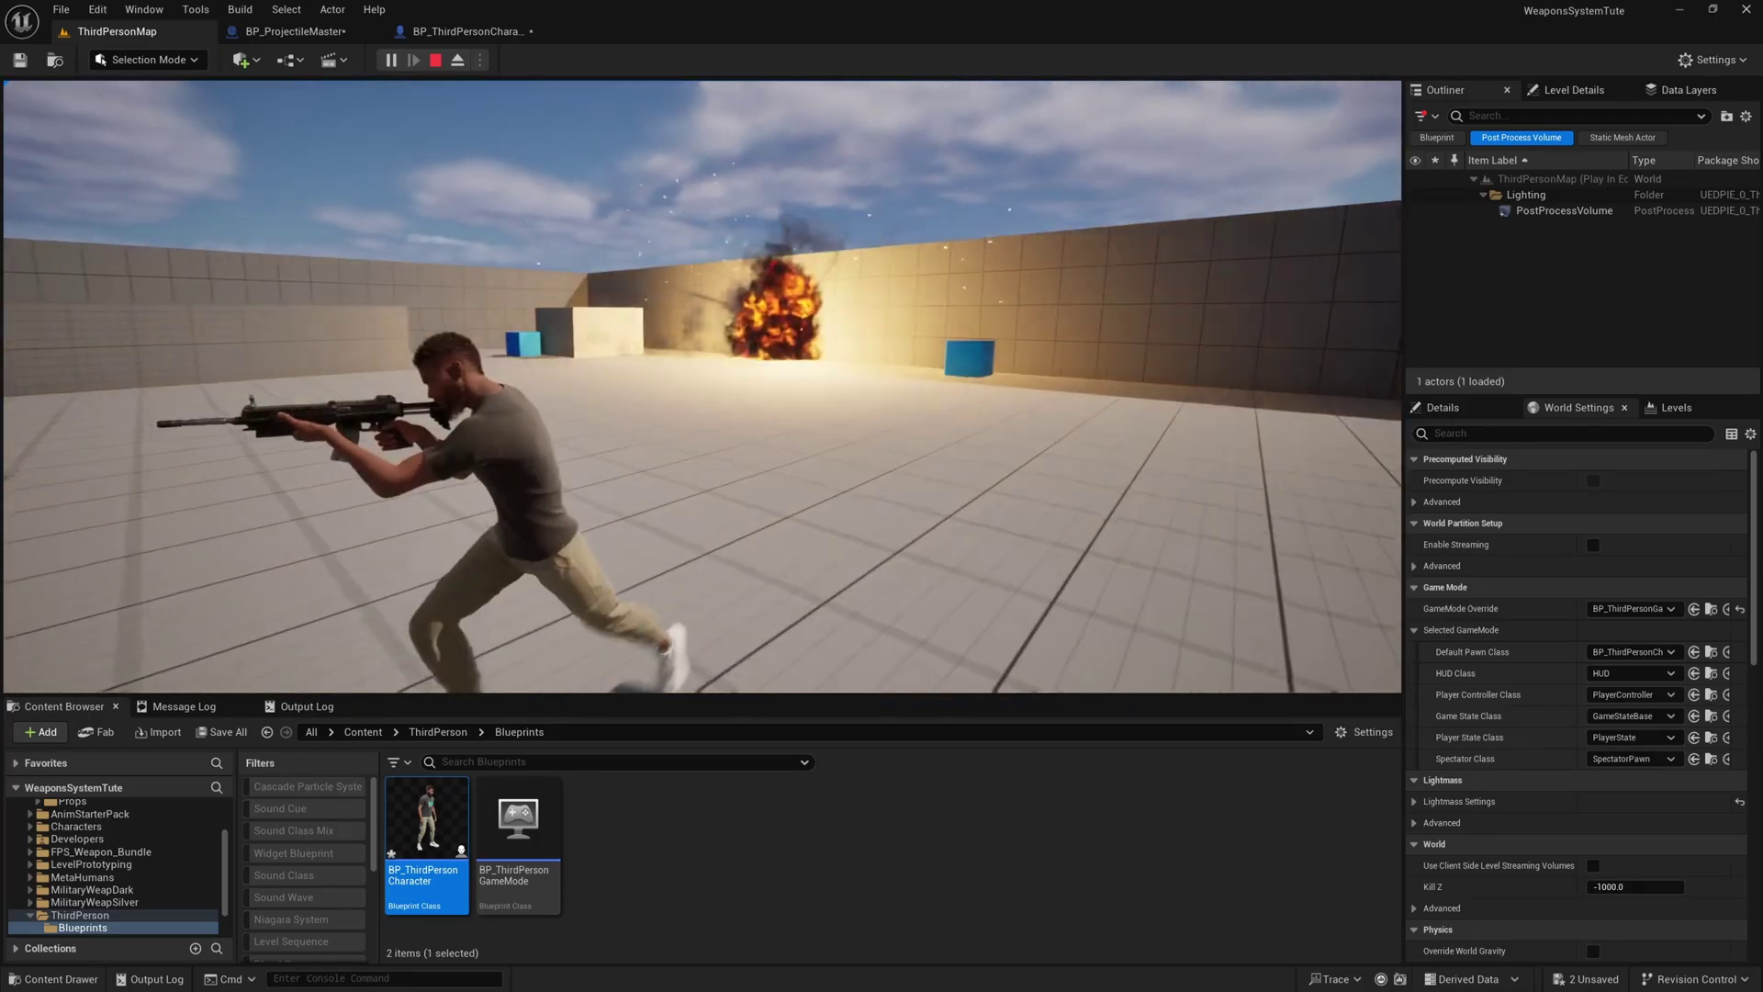
key(d)
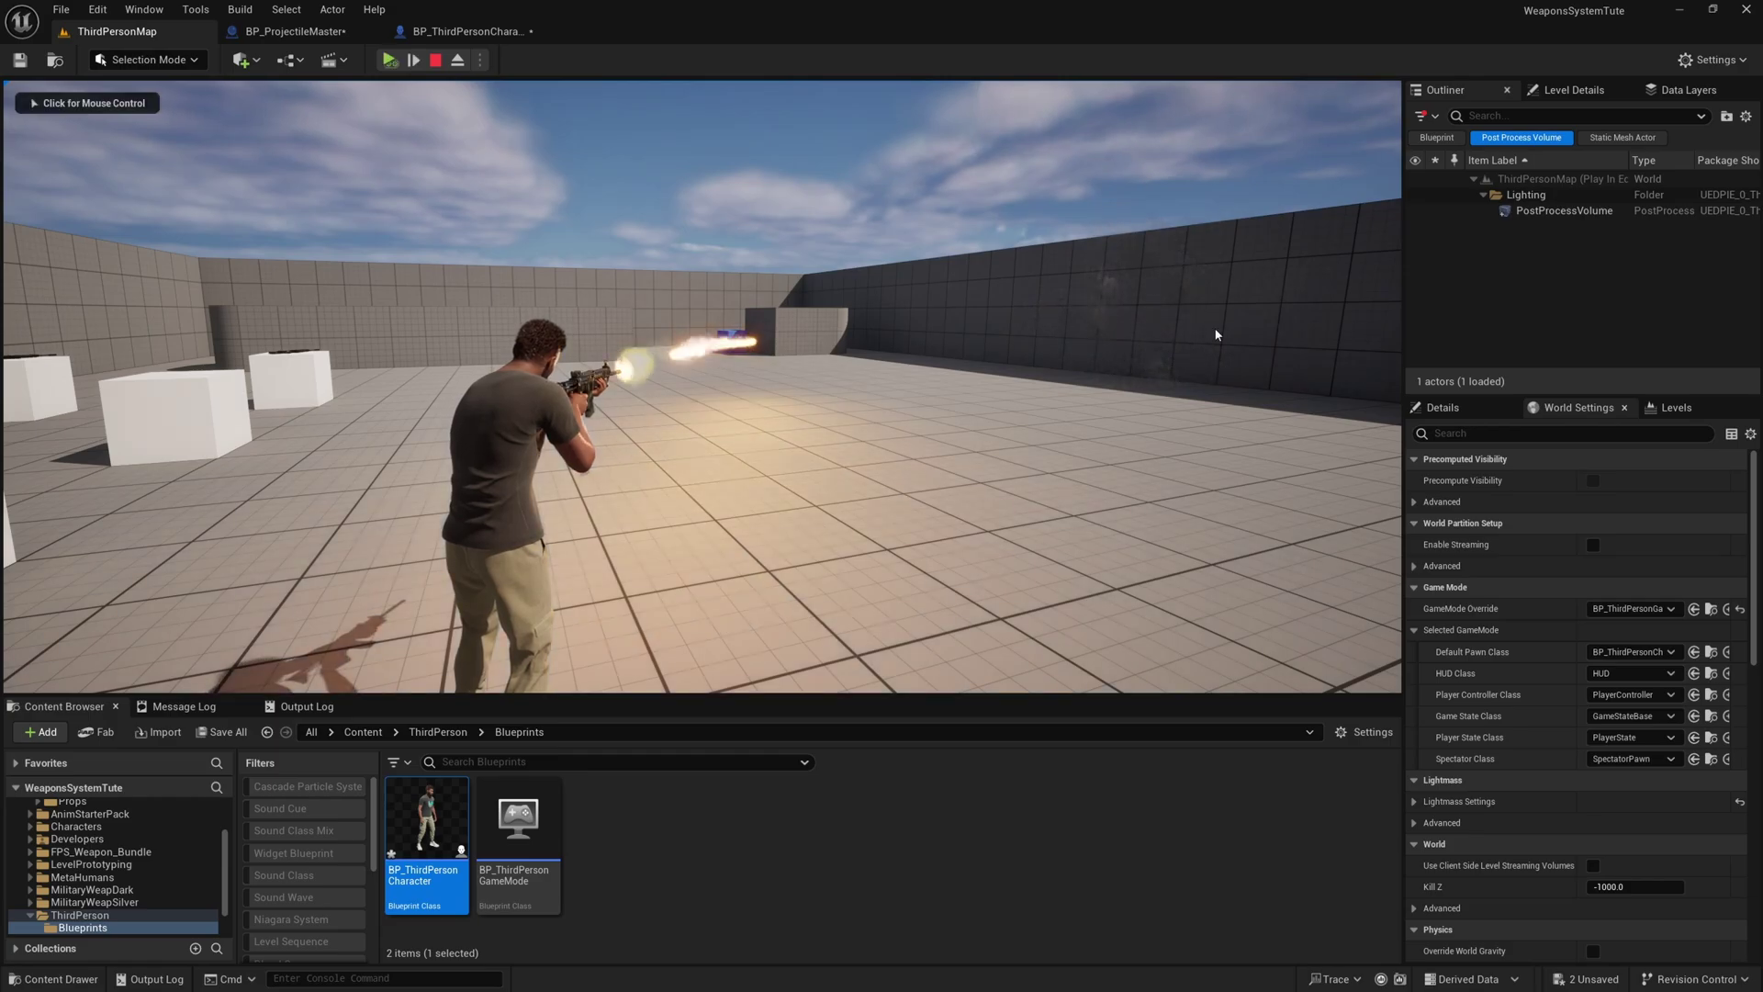
Eject from the character in the paused play session and examine the rocket meshes and their trails from the side.
key(F8)
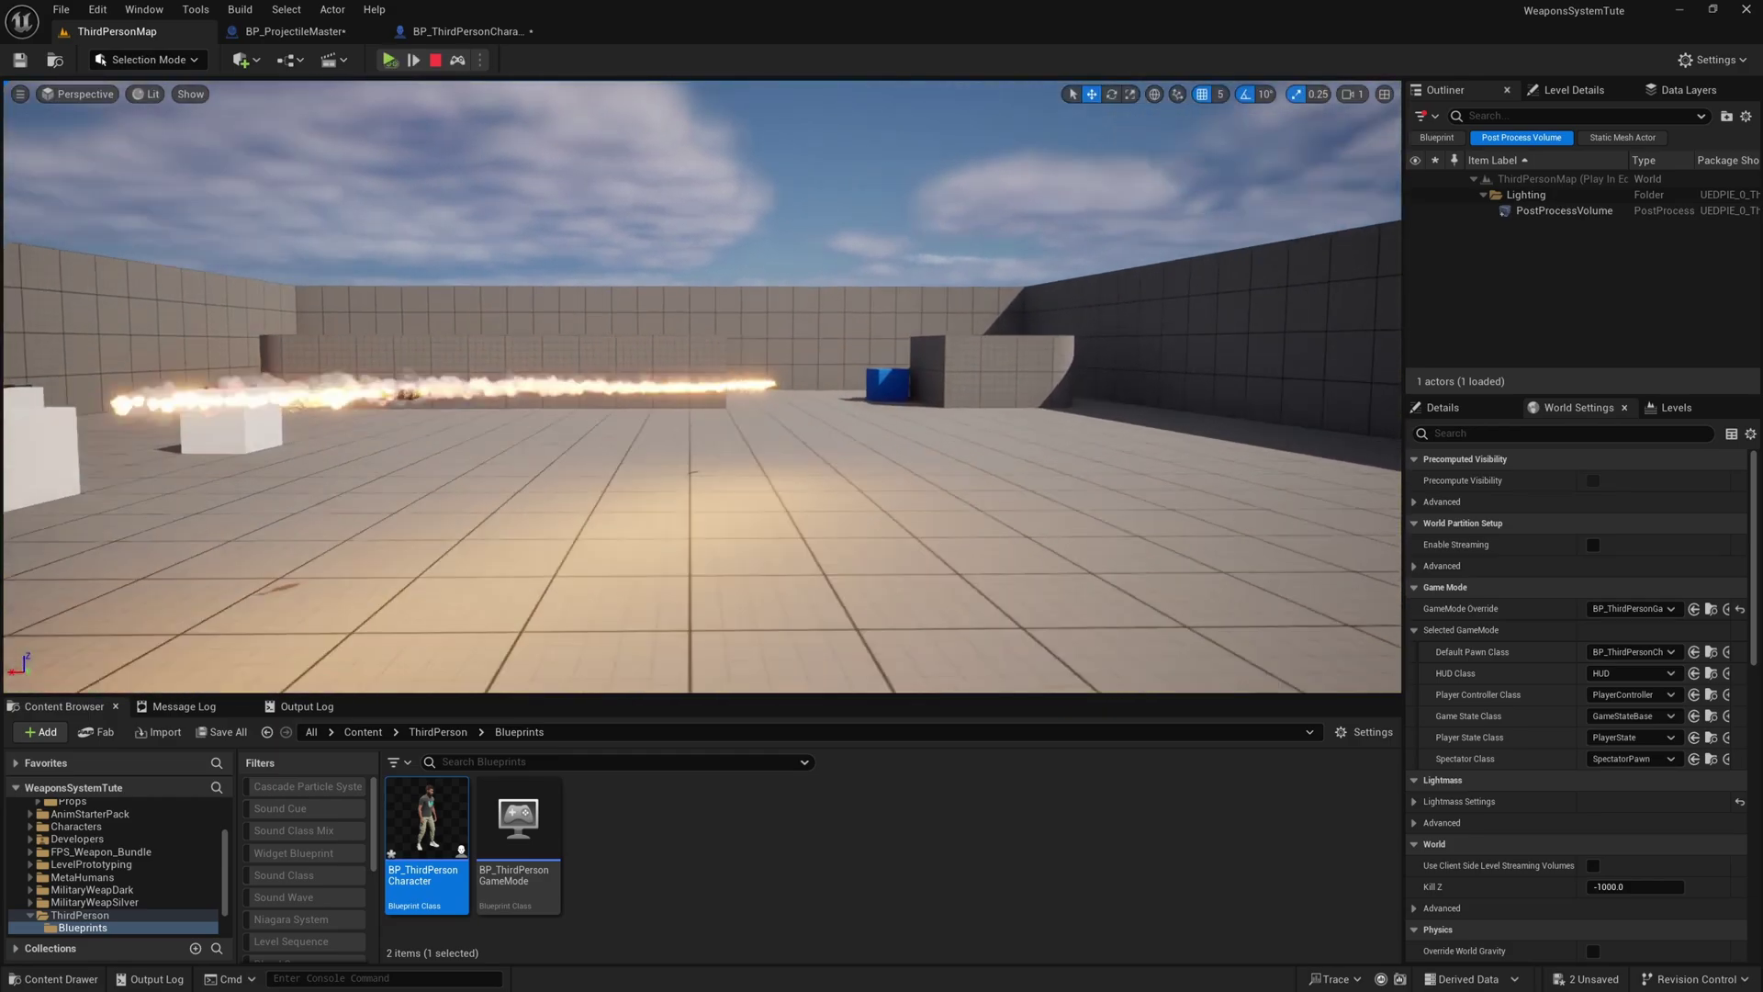
key(w)
right_drag(702, 385, 367, 385)
scroll(701, 386, down, 1)
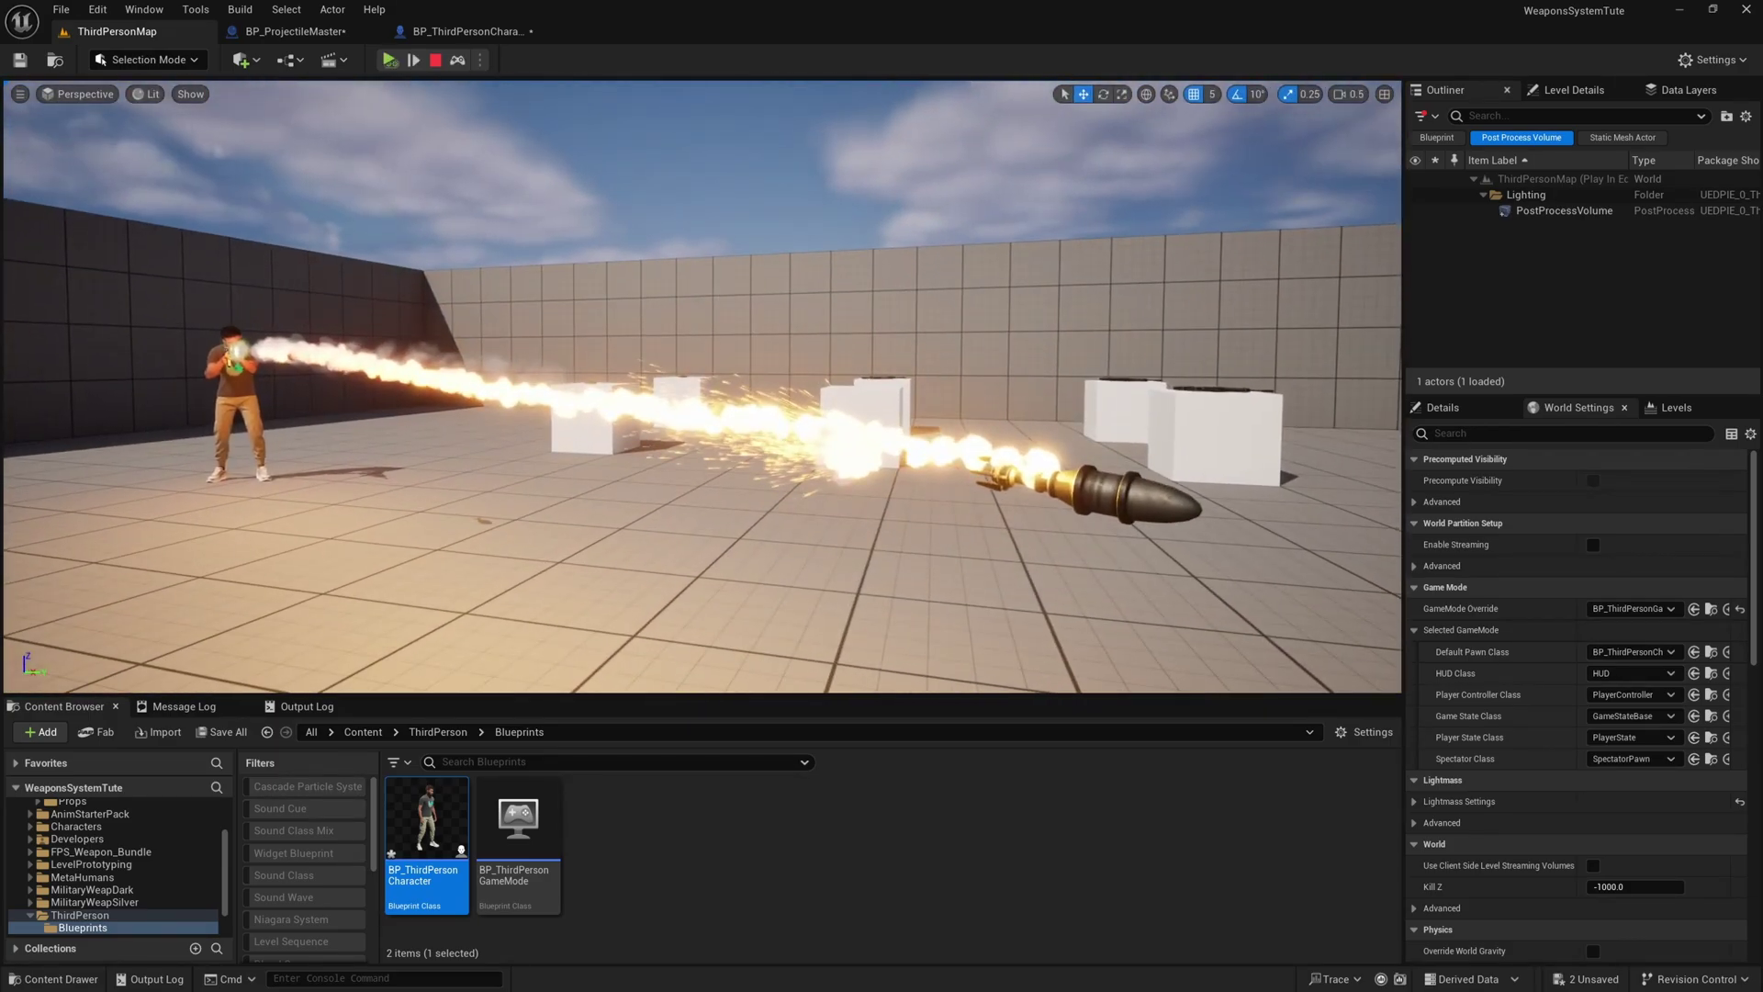
key(a)
right_drag(701, 386, 1010, 386)
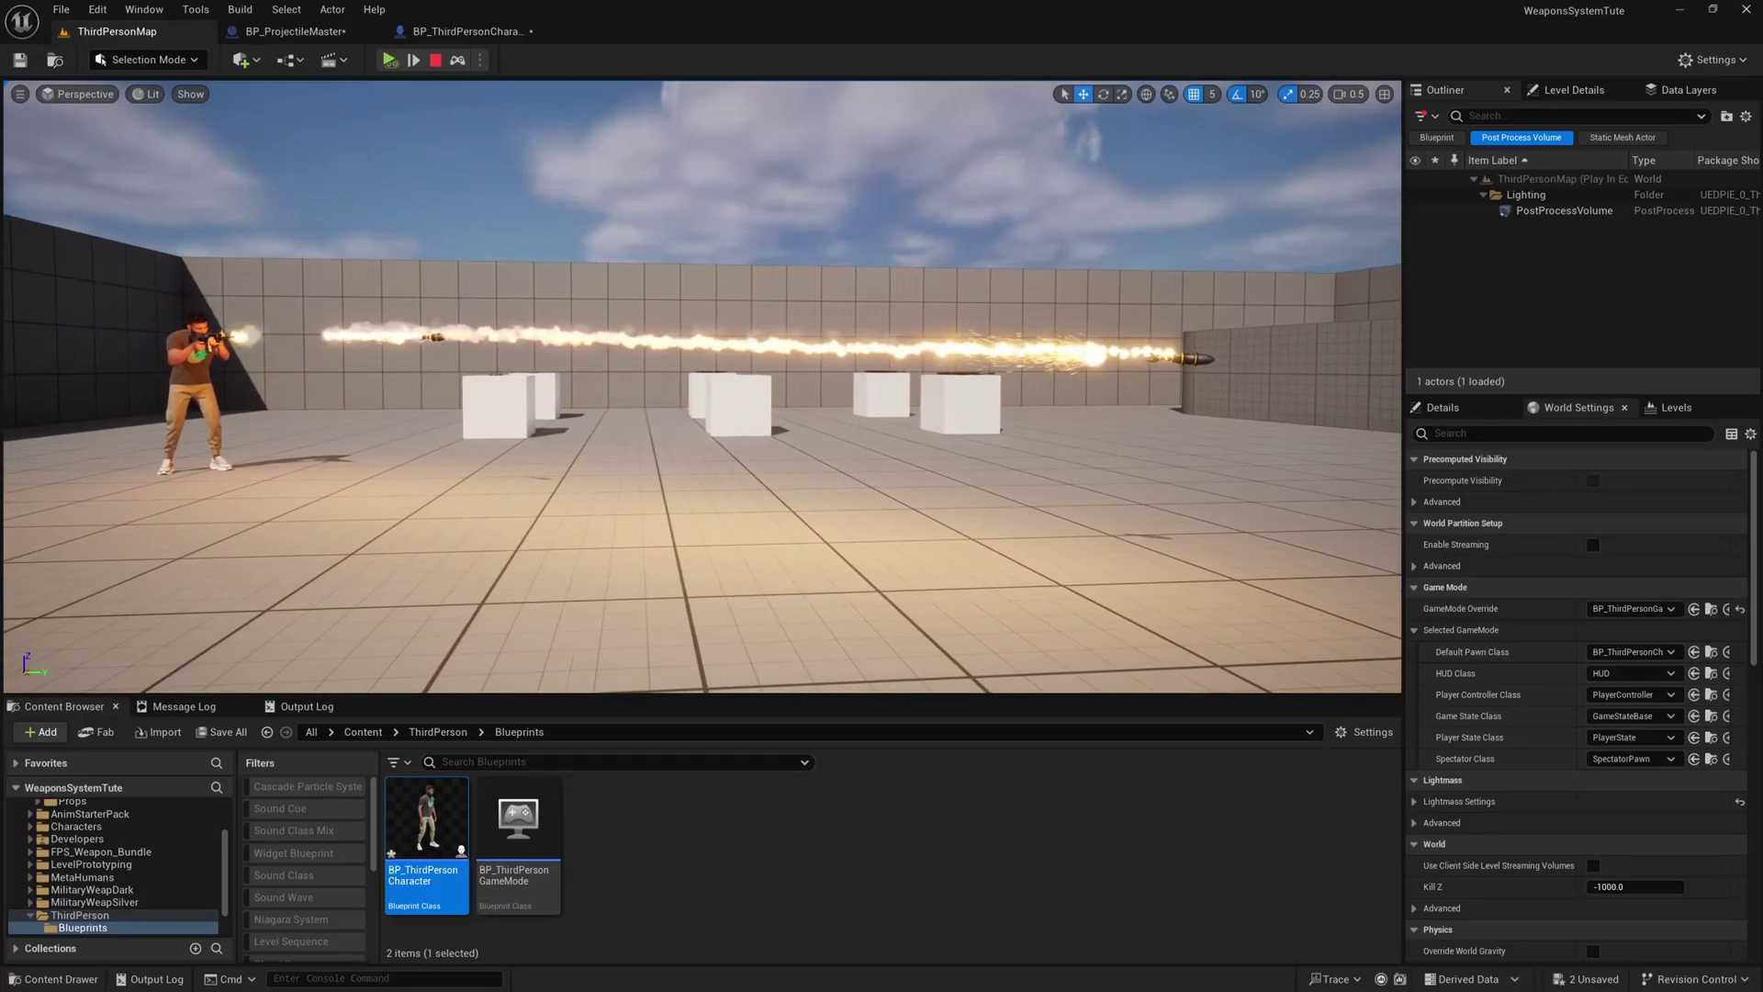
key(w)
key(a)
right_drag(701, 386, 863, 317)
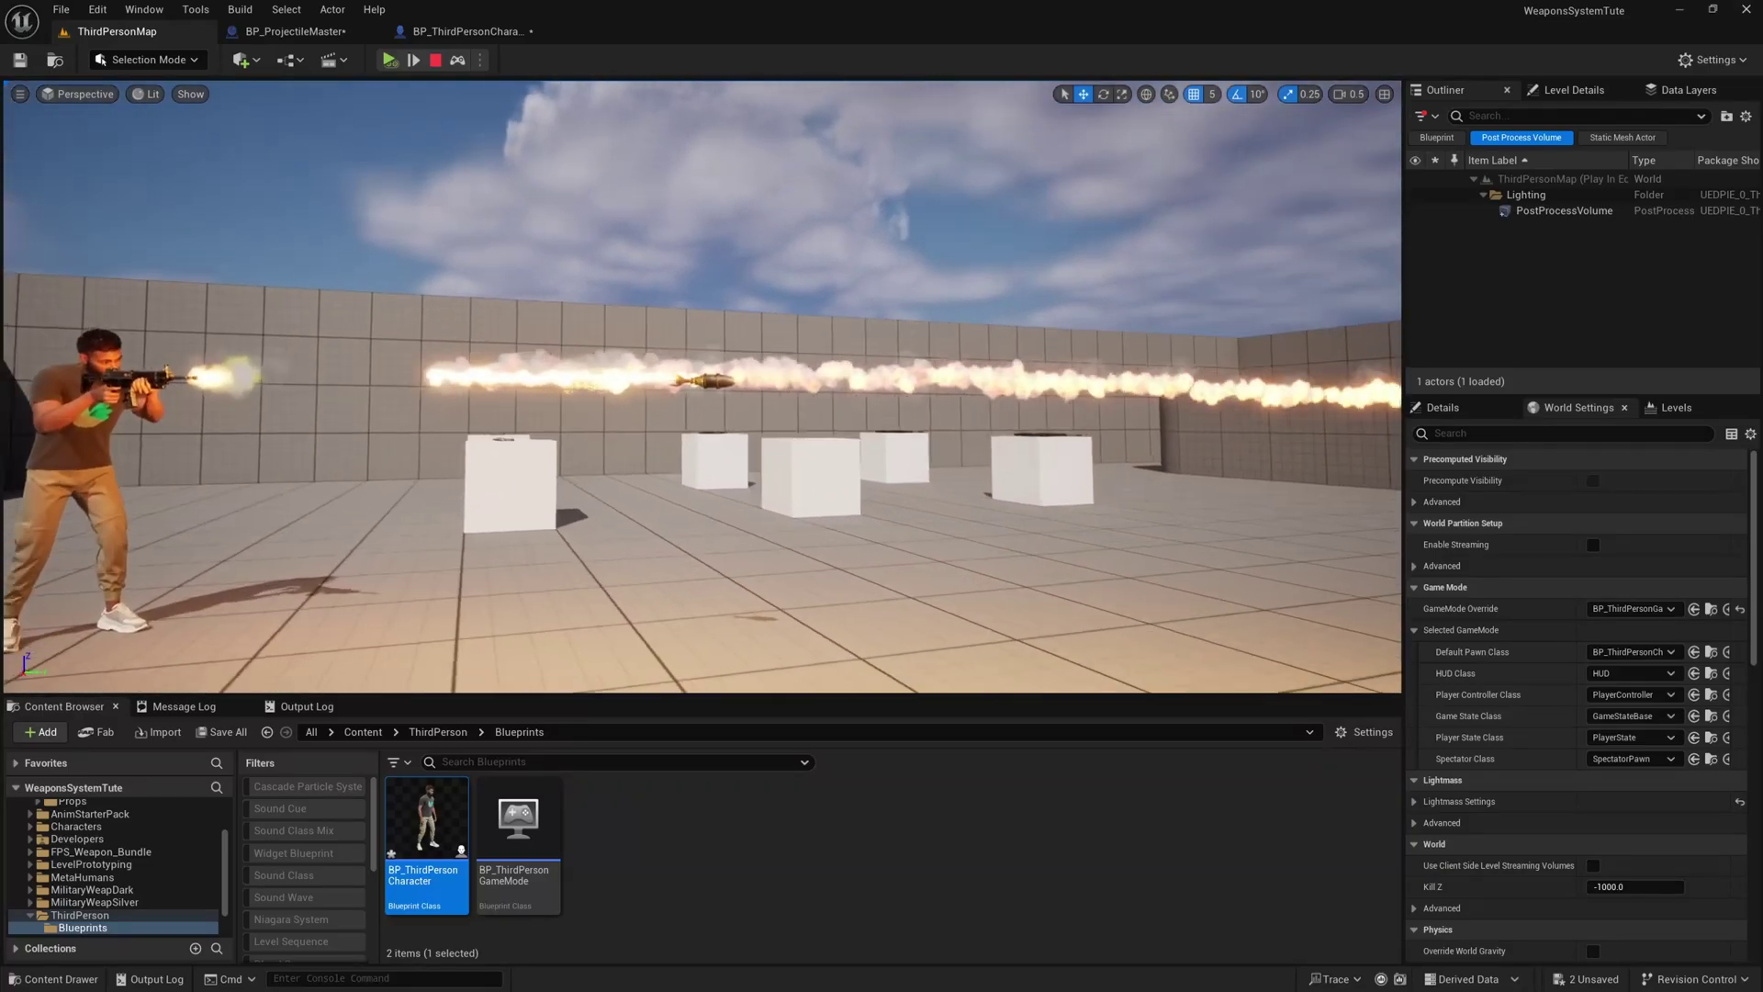
Examine the muzzle flash and the rockets' flight path toward the blue cube from behind the character.
key(d)
right_drag(702, 385, 1122, 392)
key(s)
key(w)
key(d)
key(w)
key(a)
scroll(702, 386, up, 2)
key(a)
key(e)
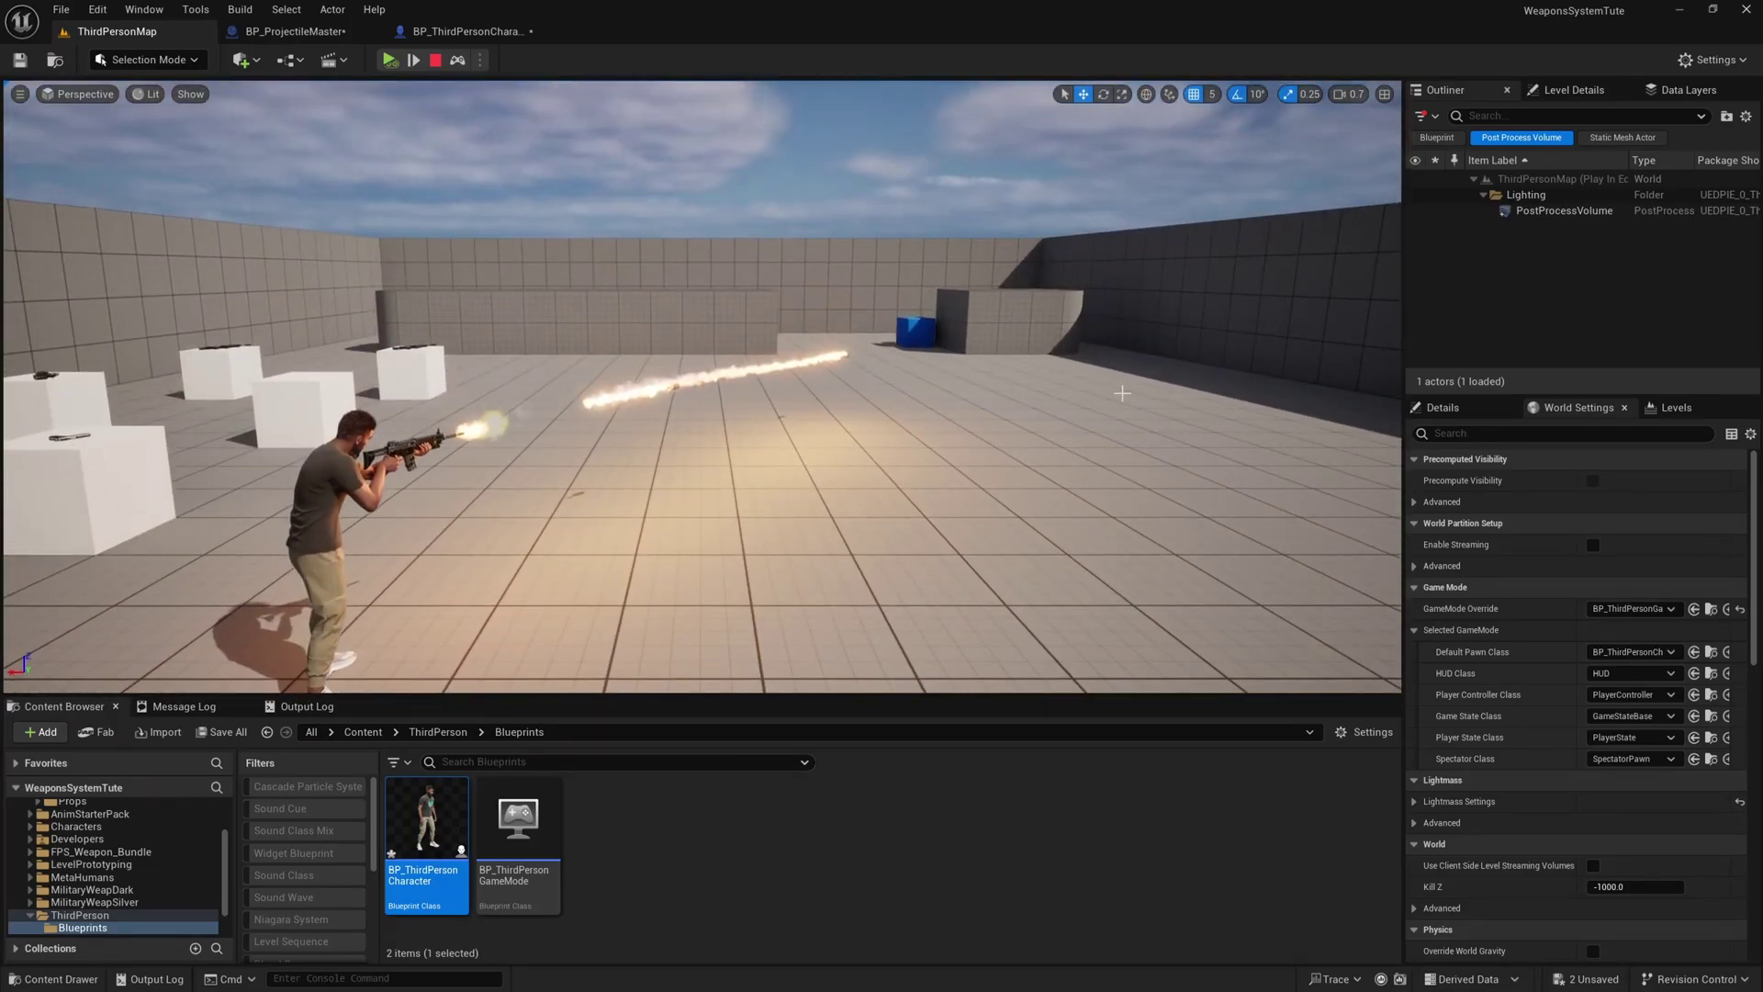